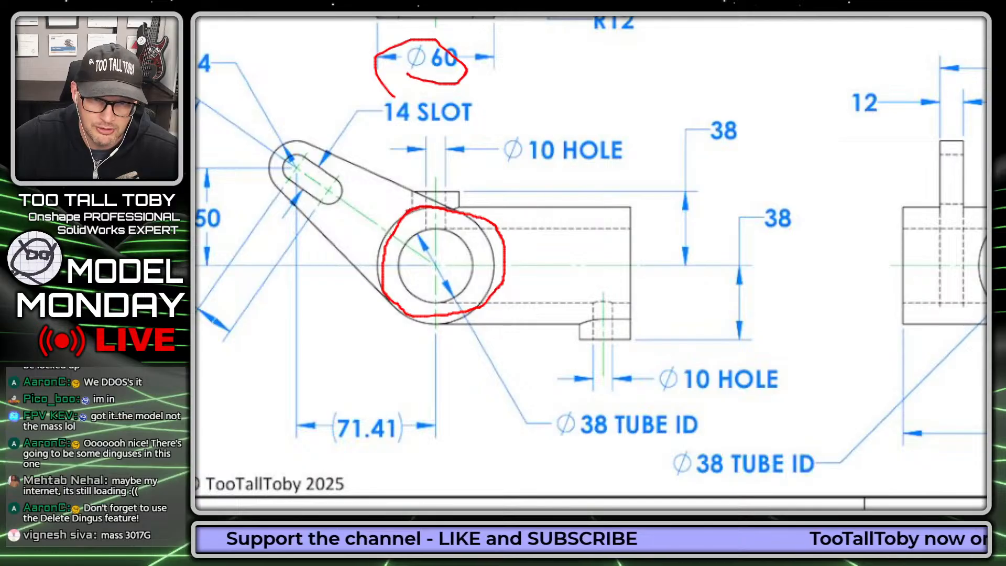
- Annotate the drawing in red with an arrow to the front view's bore centre, plus the top view's crossing centrelines and branch tube direction
{"action": "left_click_drag", "start_coordinate": [441, 262], "coordinate": [618, 91], "text": "ctrl+shift"}
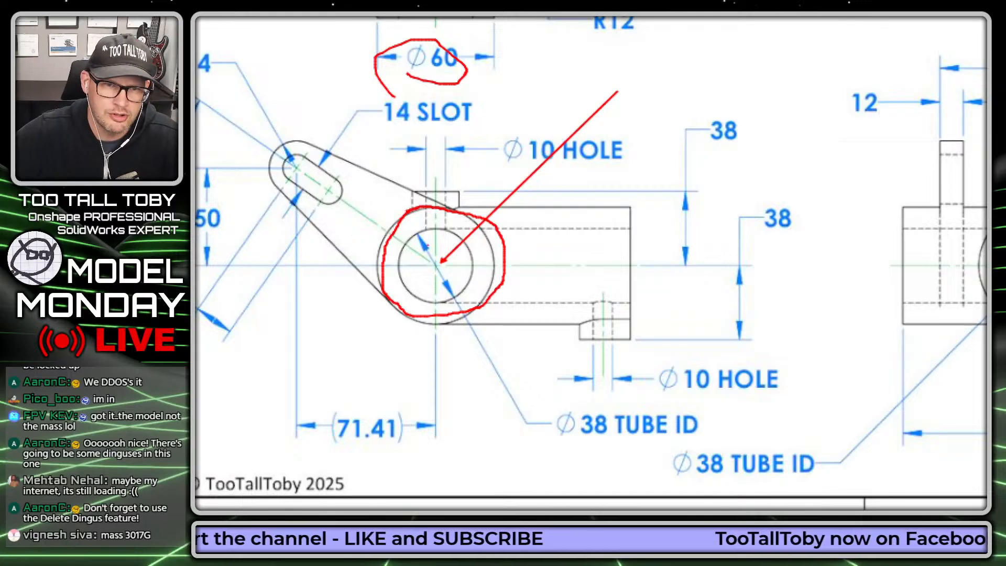
{"action": "key", "text": "Escape"}
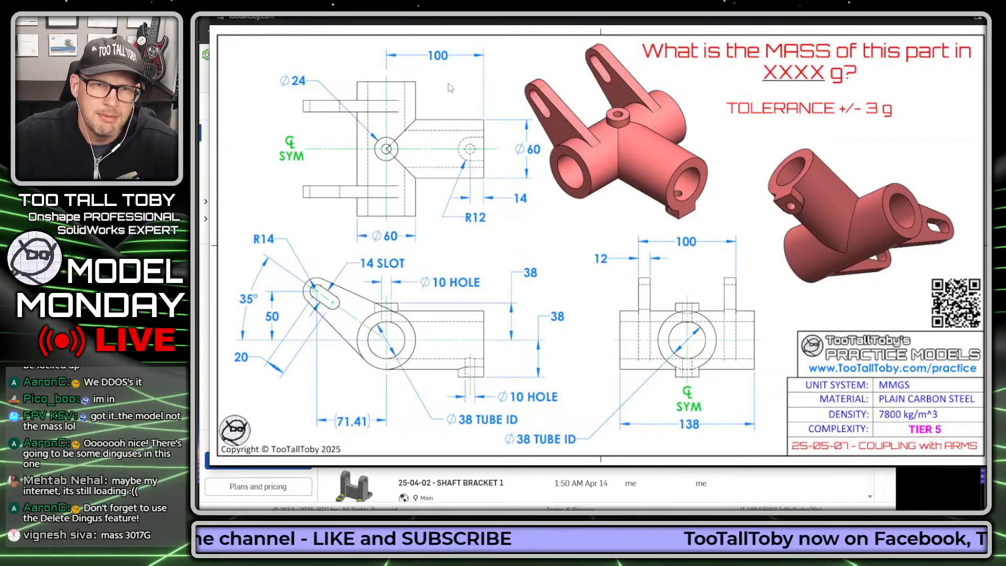
{"action": "key", "text": "ctrl+1"}
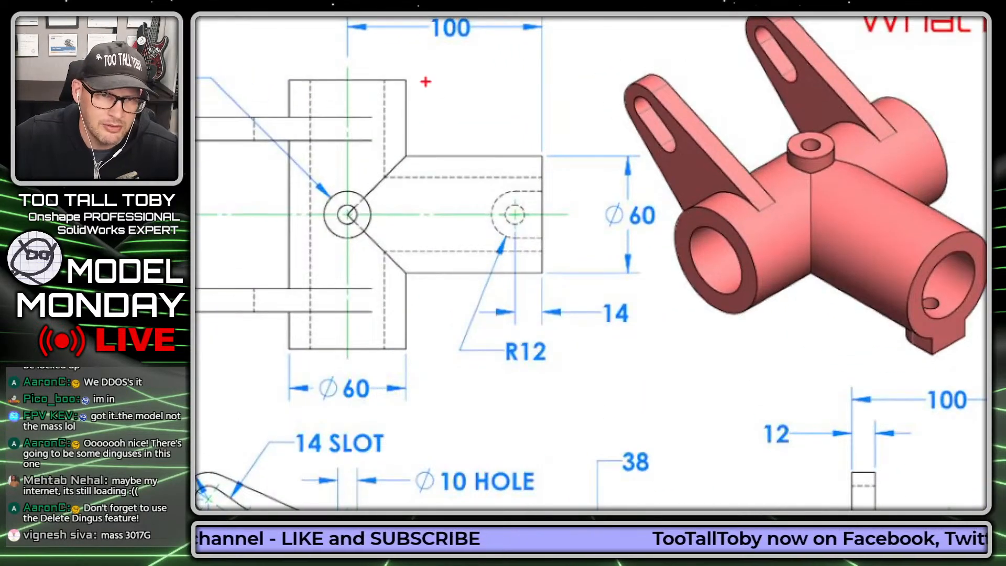
{"action": "left_click_drag", "start_coordinate": [288, 213], "coordinate": [373, 215]}
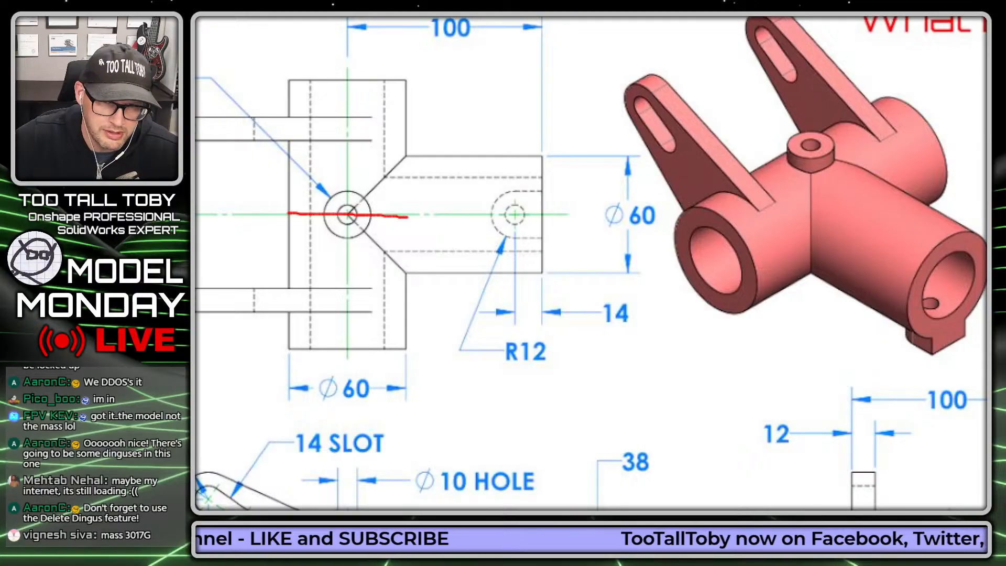
{"action": "mouse_move", "coordinate": [347, 180]}
{"action": "left_mouse_down"}
{"action": "mouse_move", "coordinate": [347, 158]}
{"action": "mouse_move", "coordinate": [348, 180]}
{"action": "left_mouse_up"}
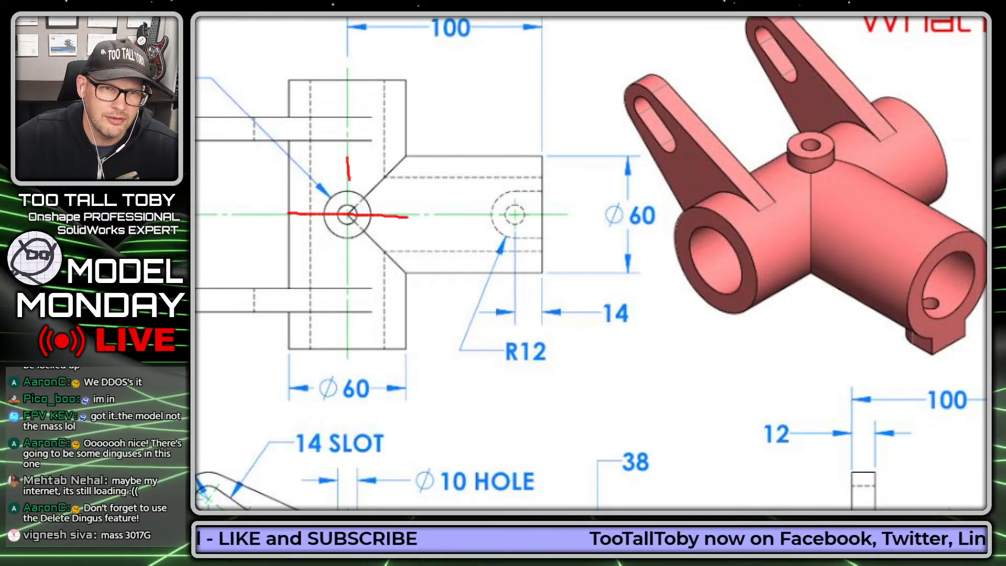
{"action": "left_click_drag", "start_coordinate": [352, 237], "coordinate": [348, 278]}
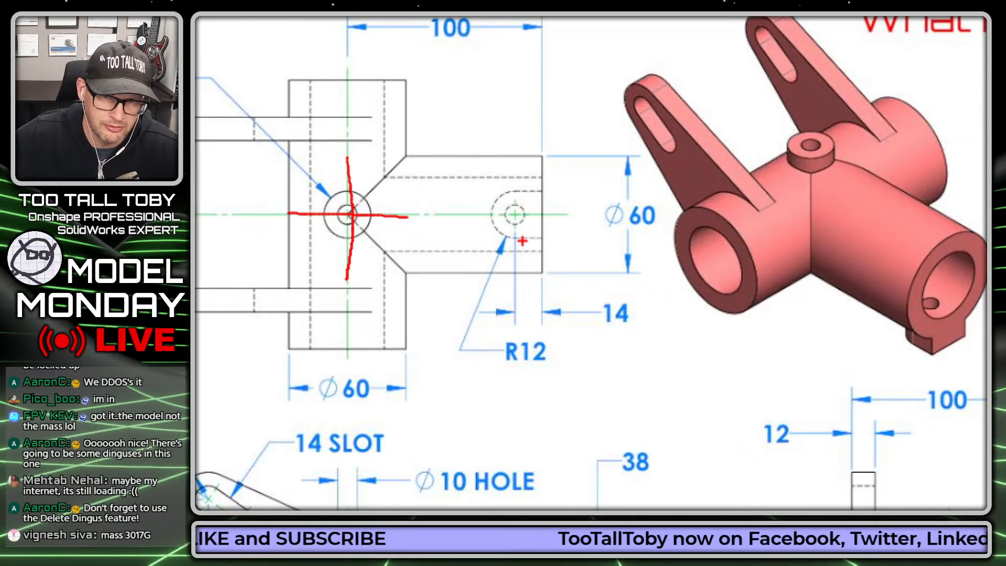
{"action": "left_click_drag", "start_coordinate": [537, 241], "coordinate": [356, 241], "text": "ctrl+shift"}
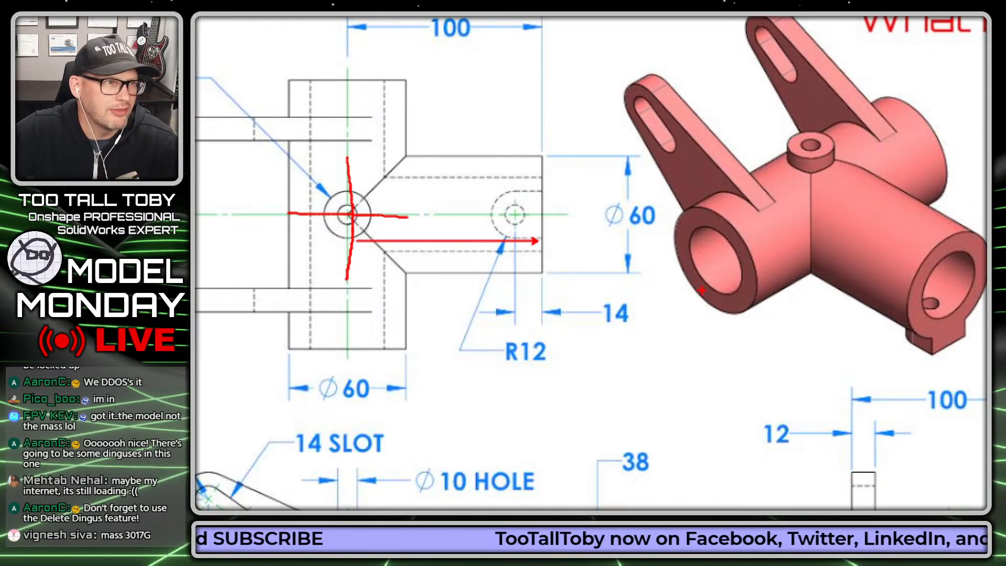
- Mark the three tube directions from their common centre and outline the near slotted arm in red on the upper isometric view
{"action": "mouse_move", "coordinate": [810, 165]}
{"action": "left_mouse_down"}
{"action": "mouse_move", "coordinate": [786, 212]}
{"action": "mouse_move", "coordinate": [707, 262]}
{"action": "mouse_move", "coordinate": [738, 280]}
{"action": "left_mouse_up"}
{"action": "left_click_drag", "start_coordinate": [840, 156], "coordinate": [918, 147]}
{"action": "mouse_move", "coordinate": [802, 194]}
{"action": "left_mouse_down"}
{"action": "mouse_move", "coordinate": [793, 252]}
{"action": "mouse_move", "coordinate": [783, 173]}
{"action": "left_mouse_up"}
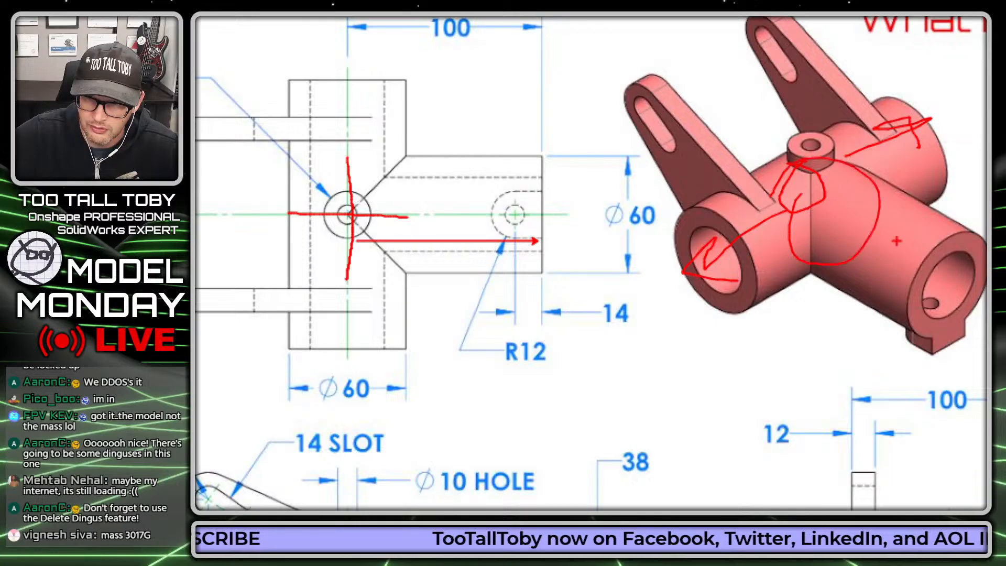
{"action": "left_click_drag", "start_coordinate": [886, 230], "coordinate": [966, 283]}
{"action": "left_click_drag", "start_coordinate": [833, 215], "coordinate": [875, 233]}
{"action": "left_click_drag", "start_coordinate": [966, 281], "coordinate": [911, 305]}
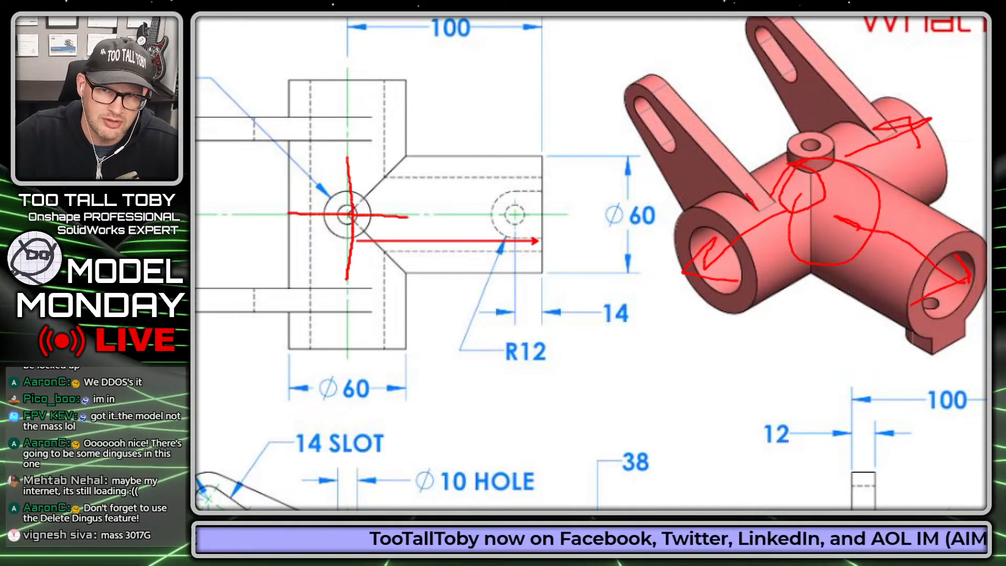
{"action": "mouse_move", "coordinate": [750, 199]}
{"action": "left_mouse_down"}
{"action": "mouse_move", "coordinate": [641, 82]}
{"action": "mouse_move", "coordinate": [651, 167]}
{"action": "mouse_move", "coordinate": [679, 226]}
{"action": "left_mouse_up"}
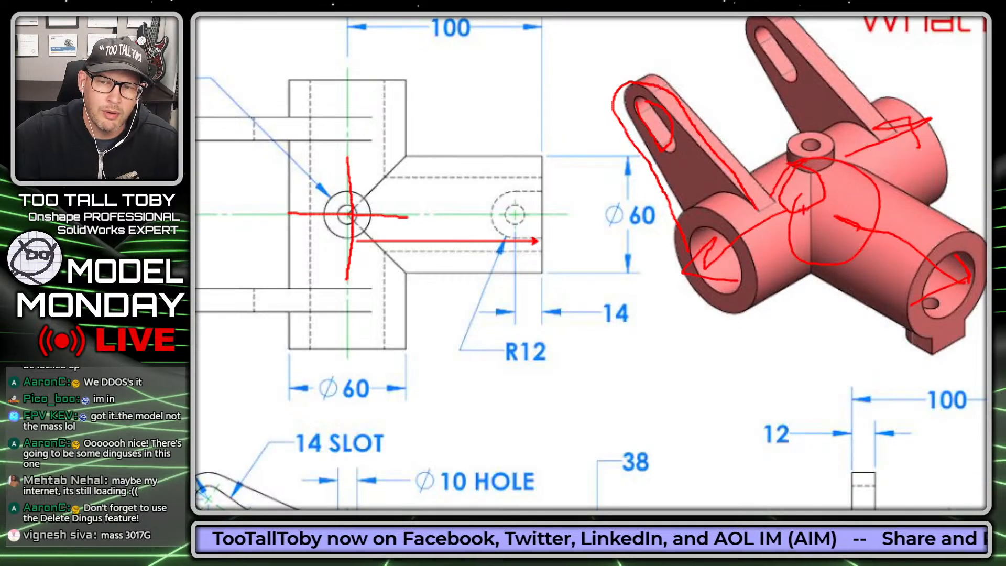
- Switch the markup to blue and outline the near tube end, slotted arm, top boss and the branch tube's lower lug on the isometric view
{"action": "key", "text": "b"}
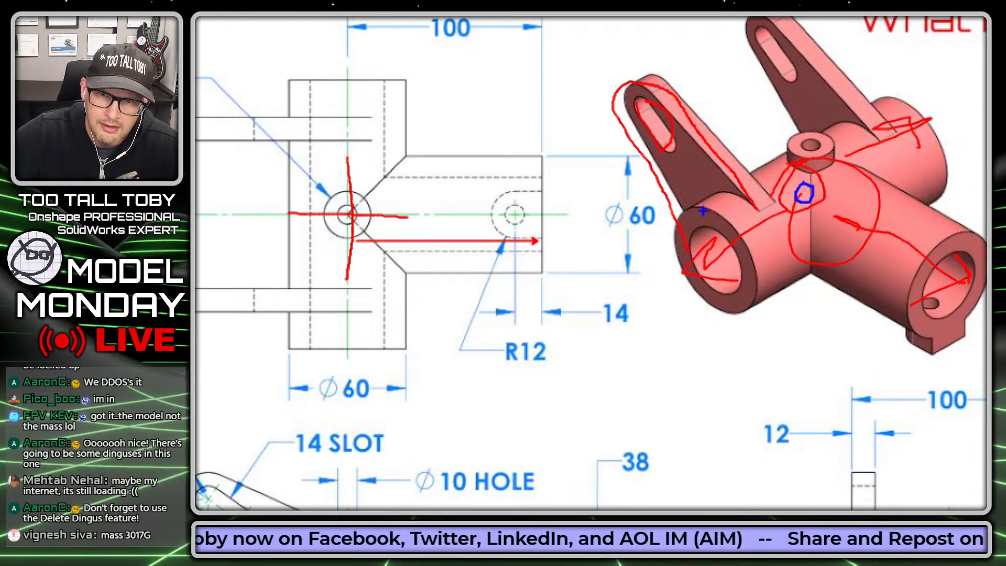
{"action": "mouse_move", "coordinate": [702, 211]}
{"action": "left_mouse_down"}
{"action": "mouse_move", "coordinate": [668, 234]}
{"action": "mouse_move", "coordinate": [693, 312]}
{"action": "mouse_move", "coordinate": [762, 299]}
{"action": "mouse_move", "coordinate": [731, 226]}
{"action": "mouse_move", "coordinate": [705, 231]}
{"action": "mouse_move", "coordinate": [681, 270]}
{"action": "mouse_move", "coordinate": [728, 304]}
{"action": "left_mouse_up"}
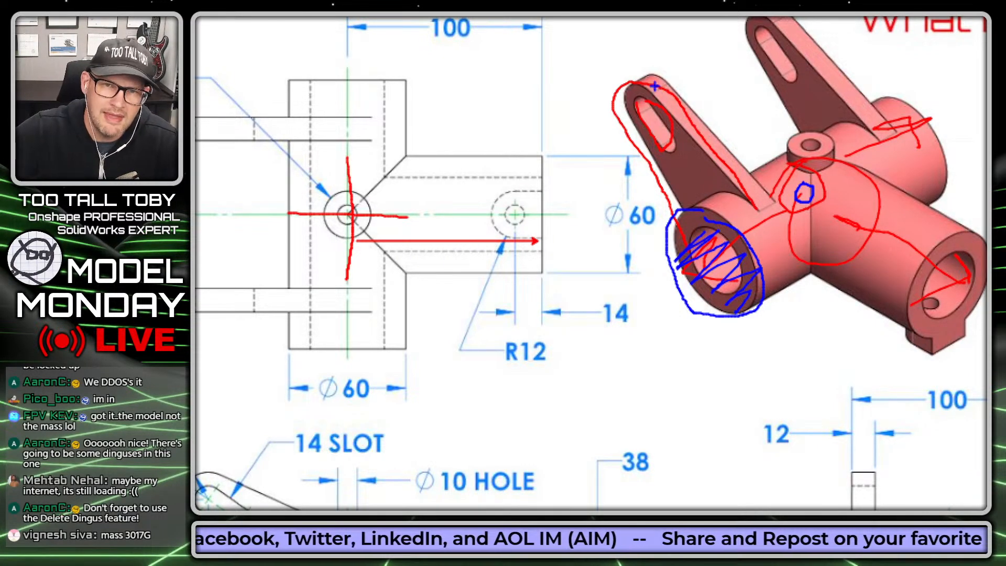
{"action": "mouse_move", "coordinate": [639, 82]}
{"action": "left_mouse_down"}
{"action": "mouse_move", "coordinate": [708, 138]}
{"action": "mouse_move", "coordinate": [754, 200]}
{"action": "mouse_move", "coordinate": [776, 257]}
{"action": "mouse_move", "coordinate": [713, 249]}
{"action": "mouse_move", "coordinate": [647, 144]}
{"action": "left_mouse_up"}
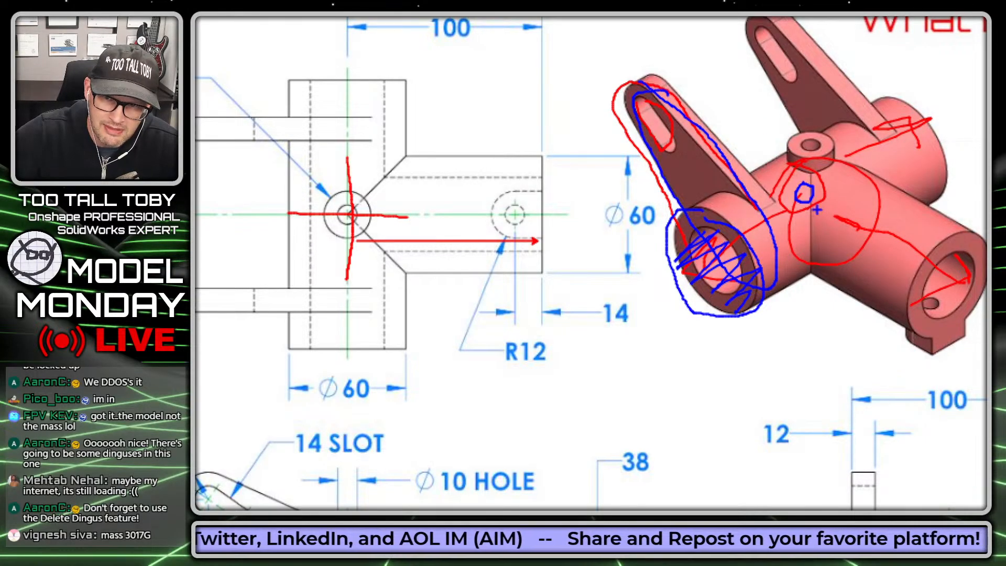
{"action": "mouse_move", "coordinate": [817, 210]}
{"action": "left_mouse_down"}
{"action": "mouse_move", "coordinate": [799, 228]}
{"action": "mouse_move", "coordinate": [808, 201]}
{"action": "mouse_move", "coordinate": [791, 146]}
{"action": "mouse_move", "coordinate": [827, 137]}
{"action": "mouse_move", "coordinate": [836, 217]}
{"action": "left_mouse_up"}
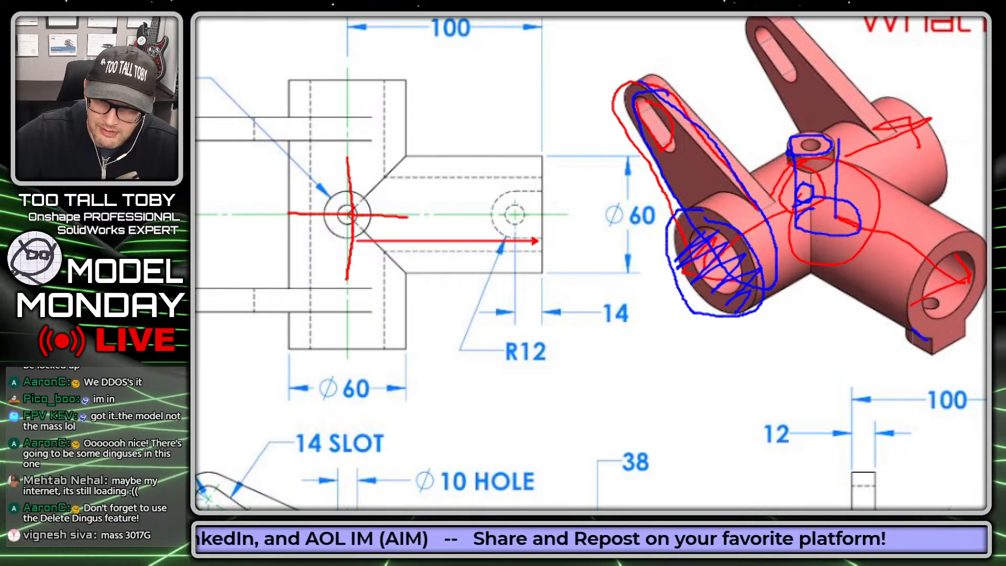
{"action": "left_click_drag", "start_coordinate": [889, 310], "coordinate": [957, 306]}
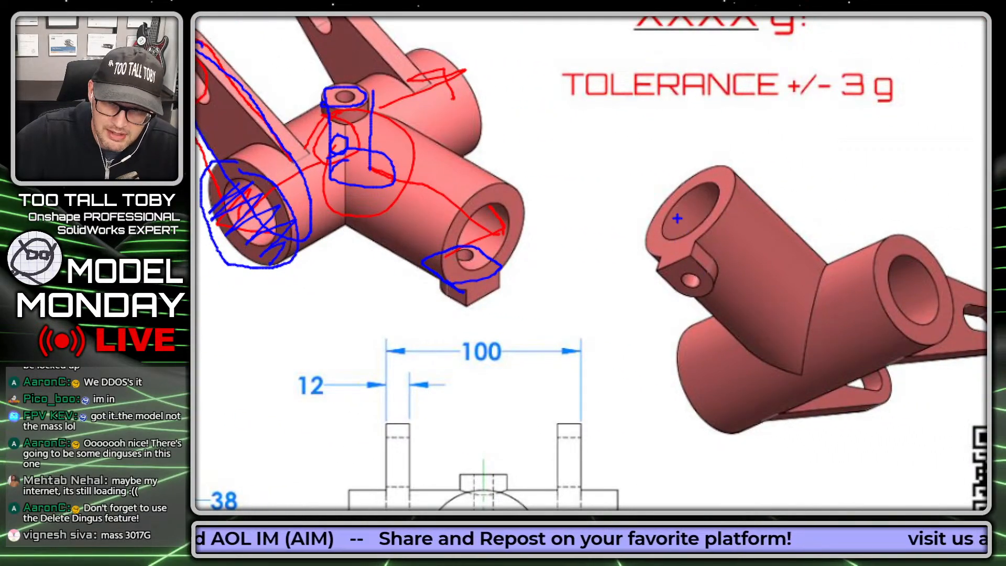
- Sketch blue arrows for the tube and top boss directions and the underside lug on the two isometric views, and close the markup
{"action": "mouse_move", "coordinate": [685, 215]}
{"action": "left_mouse_down"}
{"action": "mouse_move", "coordinate": [670, 268]}
{"action": "mouse_move", "coordinate": [677, 240]}
{"action": "left_mouse_up"}
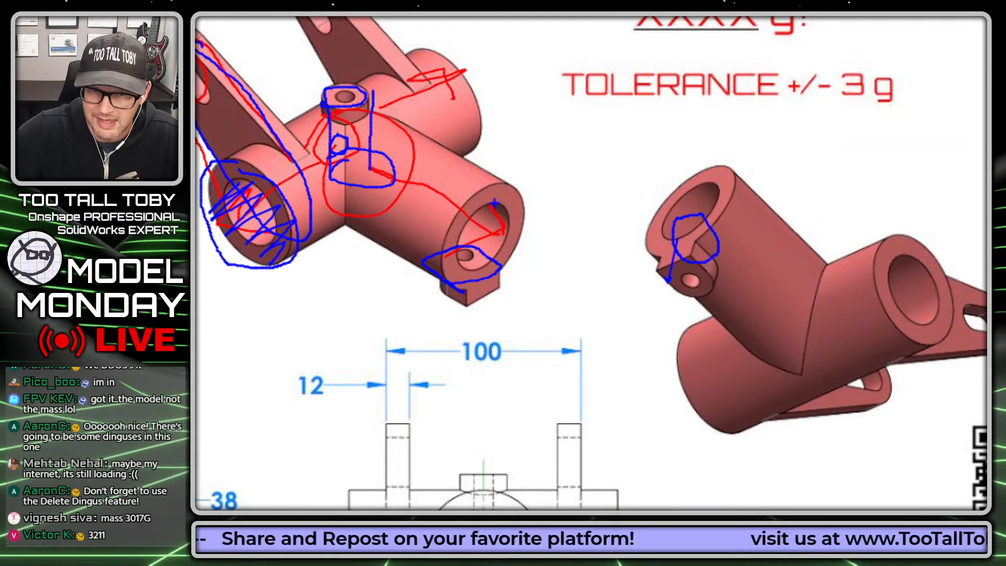
{"action": "mouse_move", "coordinate": [370, 173]}
{"action": "left_mouse_down"}
{"action": "mouse_move", "coordinate": [359, 146]}
{"action": "mouse_move", "coordinate": [340, 177]}
{"action": "mouse_move", "coordinate": [335, 158]}
{"action": "mouse_move", "coordinate": [560, 230]}
{"action": "mouse_move", "coordinate": [531, 256]}
{"action": "left_mouse_up"}
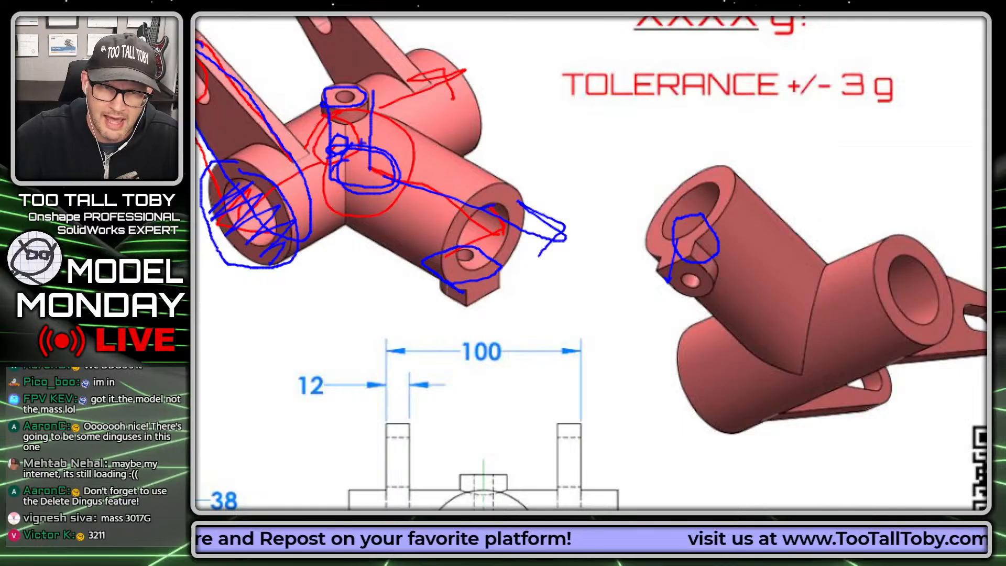
{"action": "mouse_move", "coordinate": [345, 141]}
{"action": "left_mouse_down"}
{"action": "mouse_move", "coordinate": [315, 157]}
{"action": "mouse_move", "coordinate": [338, 161]}
{"action": "mouse_move", "coordinate": [196, 242]}
{"action": "mouse_move", "coordinate": [206, 257]}
{"action": "left_mouse_up"}
{"action": "left_click_drag", "start_coordinate": [512, 53], "coordinate": [352, 157]}
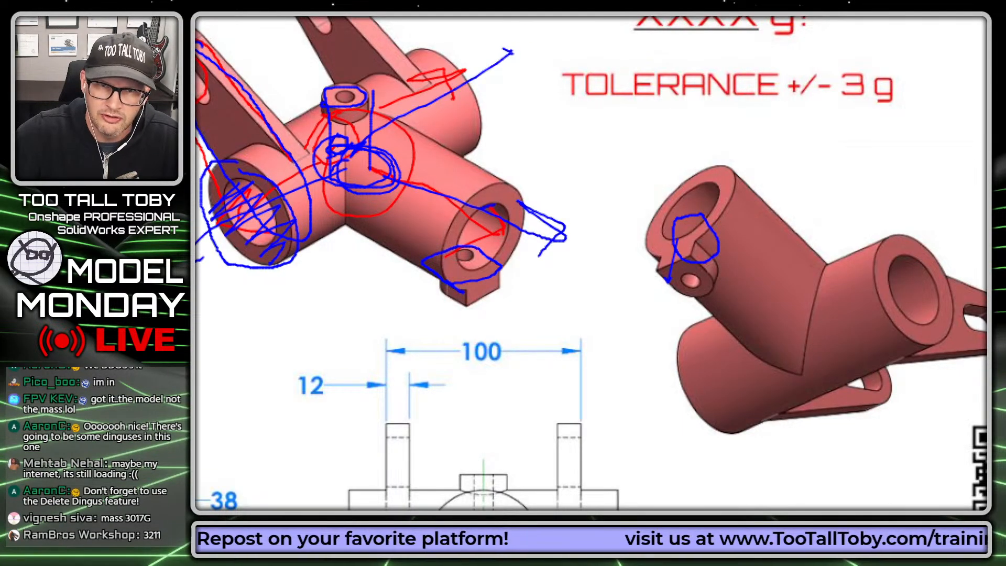
{"action": "left_click_drag", "start_coordinate": [469, 42], "coordinate": [496, 75]}
{"action": "mouse_move", "coordinate": [329, 141]}
{"action": "left_mouse_down"}
{"action": "mouse_move", "coordinate": [310, 145]}
{"action": "mouse_move", "coordinate": [334, 28]}
{"action": "left_mouse_up"}
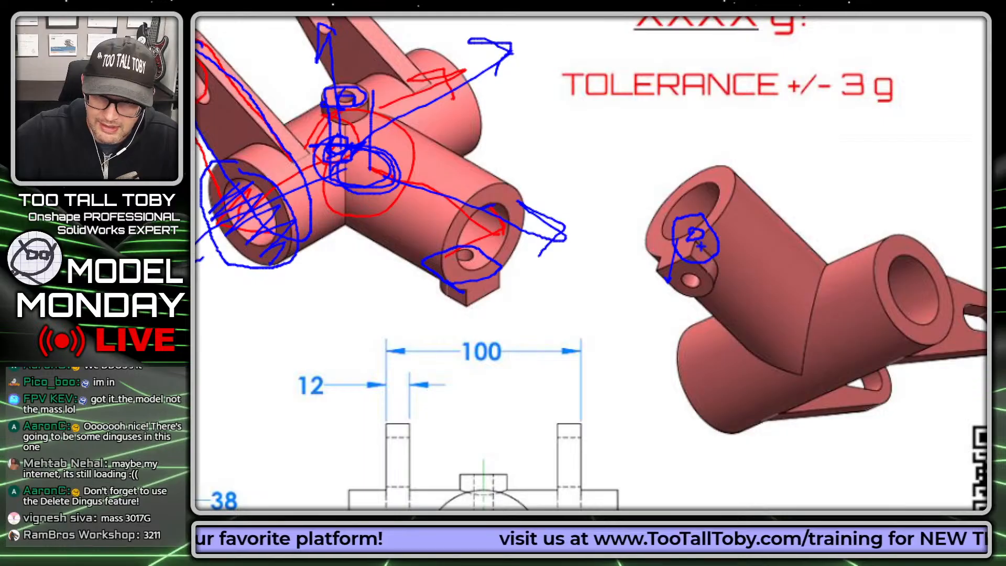
{"action": "mouse_move", "coordinate": [701, 246]}
{"action": "left_mouse_down"}
{"action": "mouse_move", "coordinate": [658, 334]}
{"action": "mouse_move", "coordinate": [674, 328]}
{"action": "left_mouse_up"}
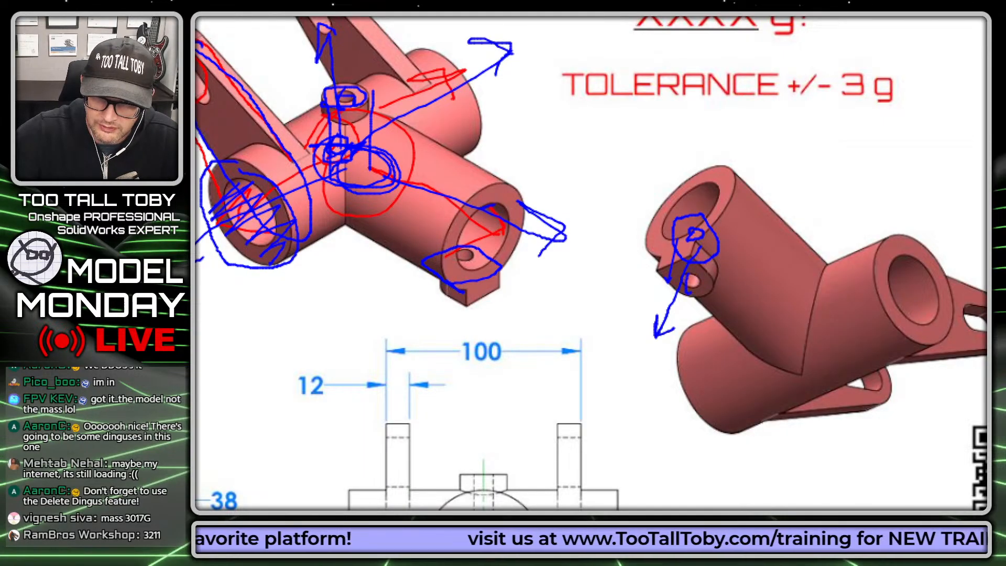
{"action": "key", "text": "Escape"}
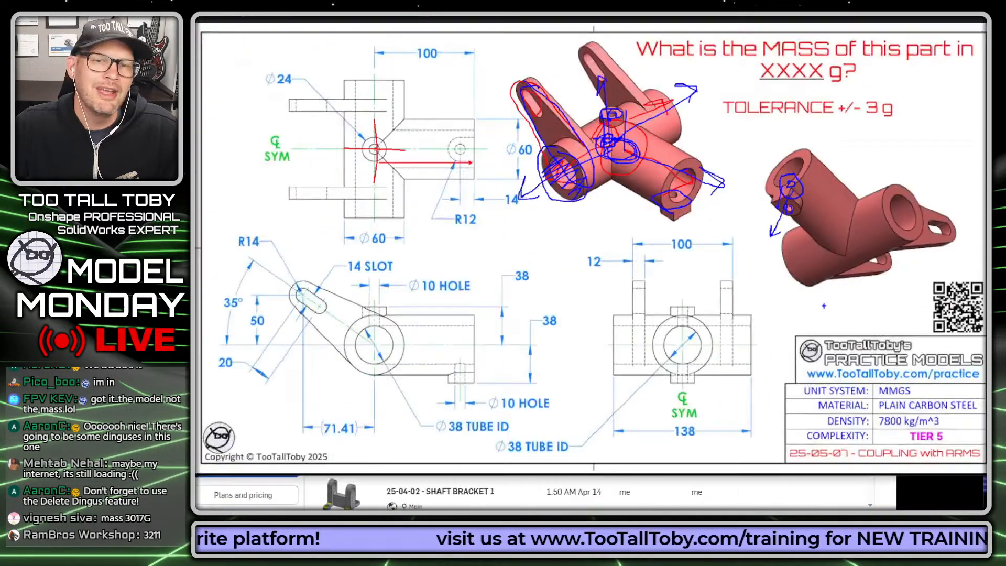
- Narrow the practice drawing window to fit the drawing and move it off this screen, uncovering the Onshape documents page
{"action": "left_click_drag", "start_coordinate": [989, 151], "coordinate": [905, 150]}
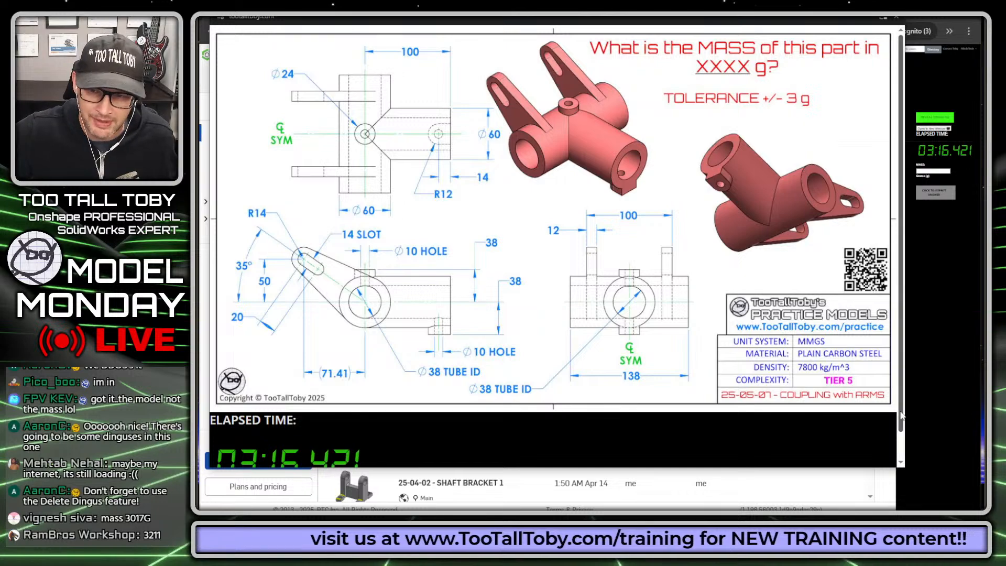
{"action": "mouse_move", "coordinate": [903, 461]}
{"action": "left_mouse_down"}
{"action": "mouse_move", "coordinate": [942, 474]}
{"action": "mouse_move", "coordinate": [898, 461]}
{"action": "left_mouse_up"}
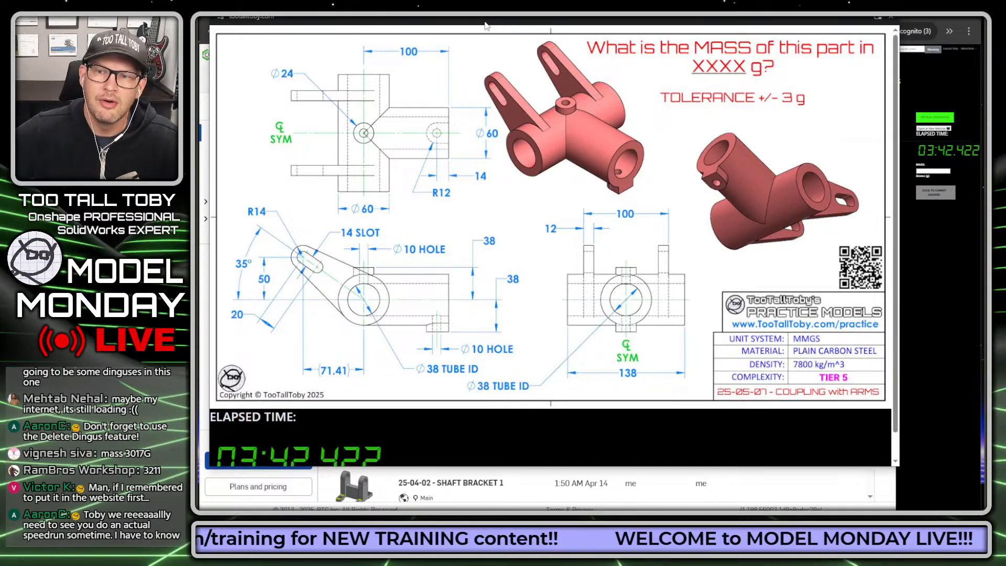
{"action": "left_click_drag", "start_coordinate": [487, 25], "coordinate": [996, 25]}
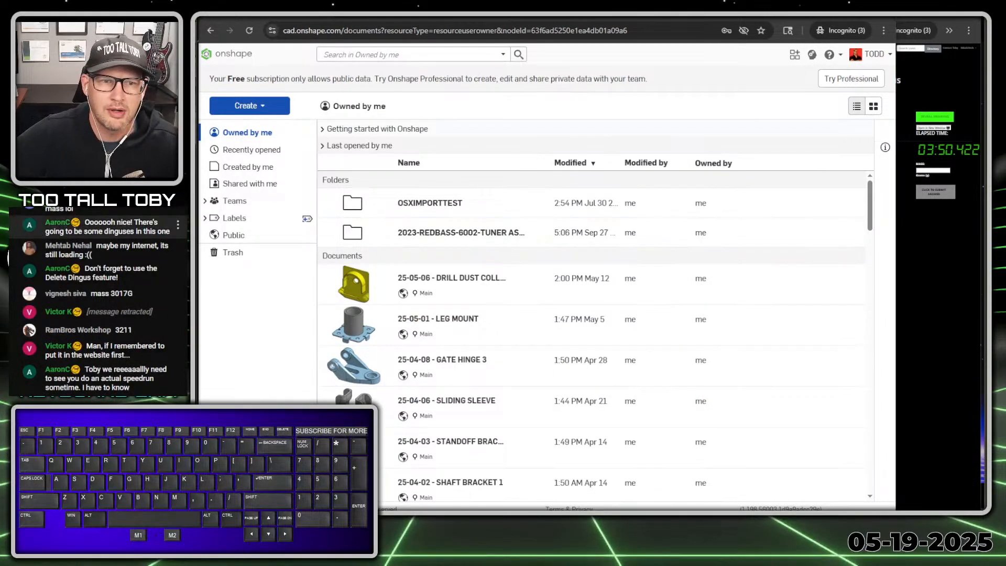
- Create a new public document named "25-05-07 - COUPLING with ARMS"
{"action": "left_click", "coordinate": [262, 107]}
{"action": "left_click", "coordinate": [269, 128]}
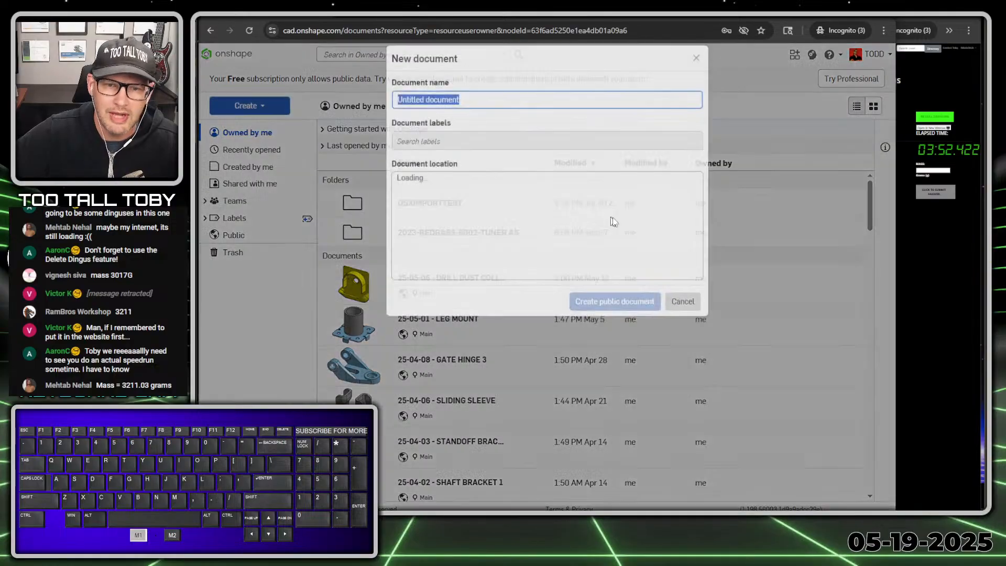
{"action": "type", "text": "25-"}
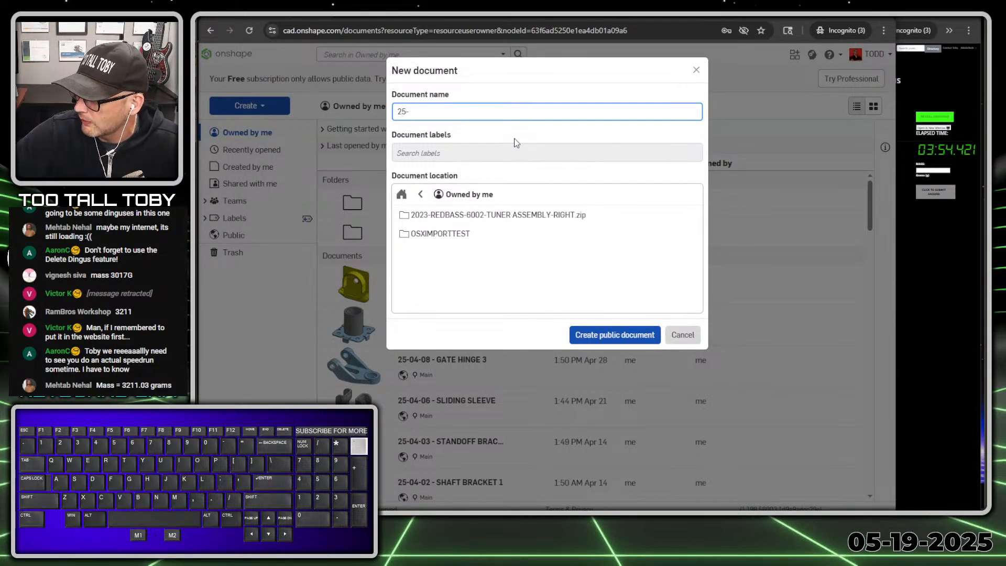
{"action": "type", "text": "05-07 - CO"}
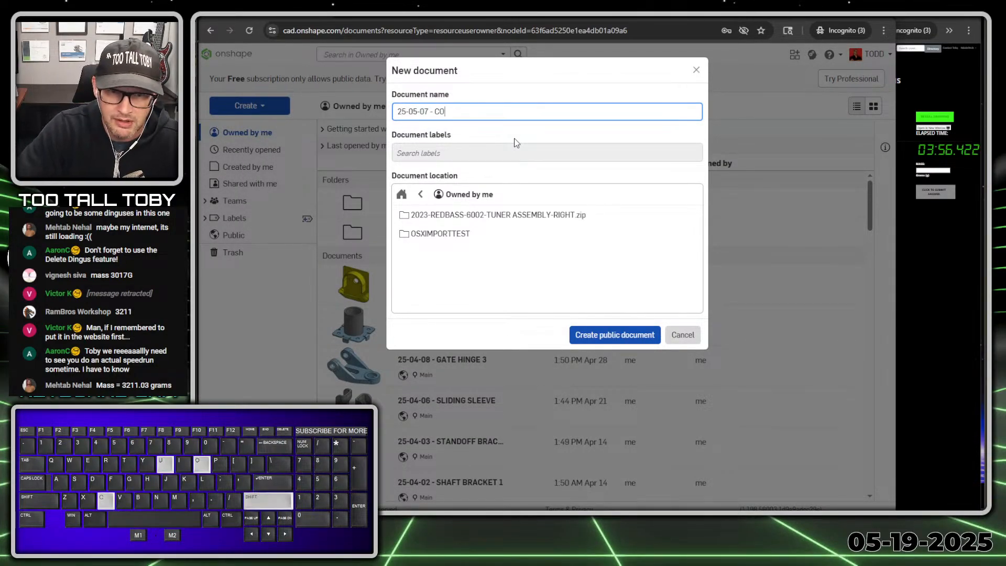
{"action": "type", "text": "UPLING with ARMS"}
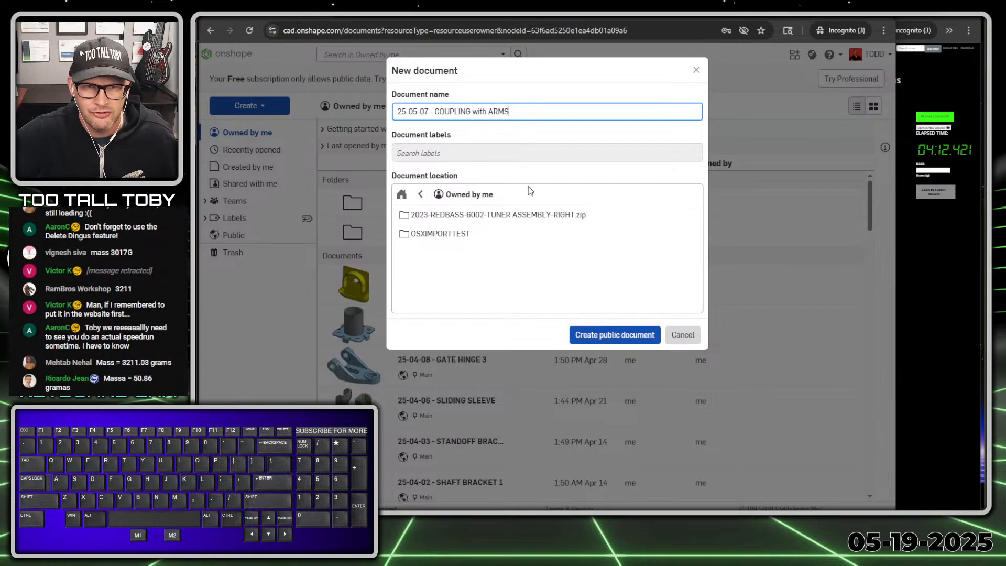
{"action": "left_click", "coordinate": [615, 334]}
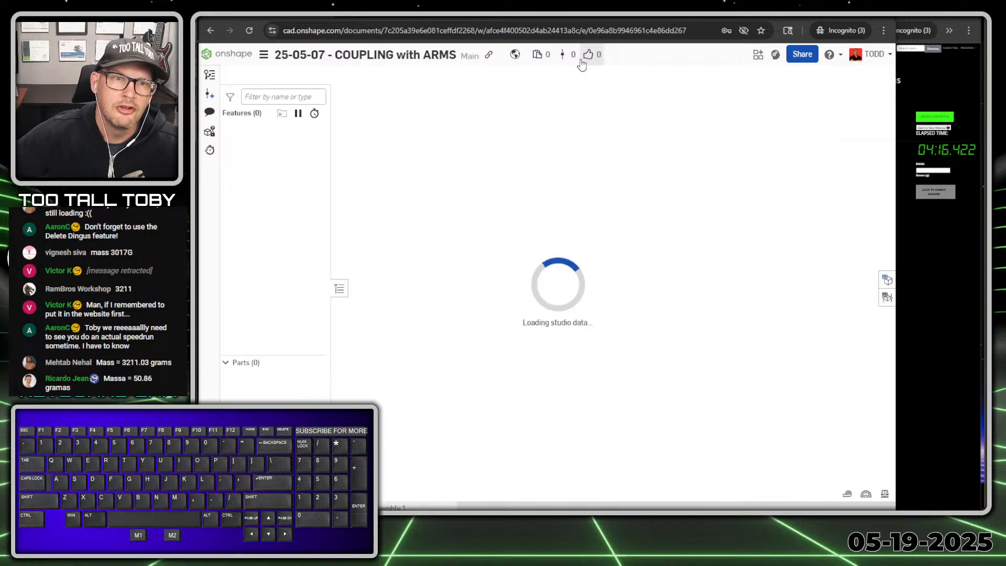
- Review the workspace's default length and mass units and accept the settings
{"action": "left_click", "coordinate": [264, 58]}
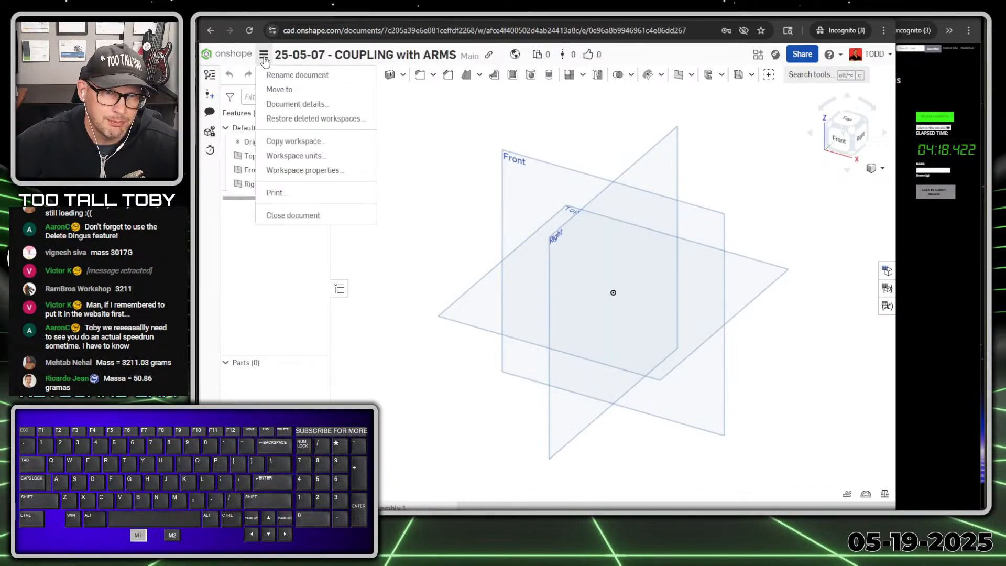
{"action": "left_click", "coordinate": [305, 156]}
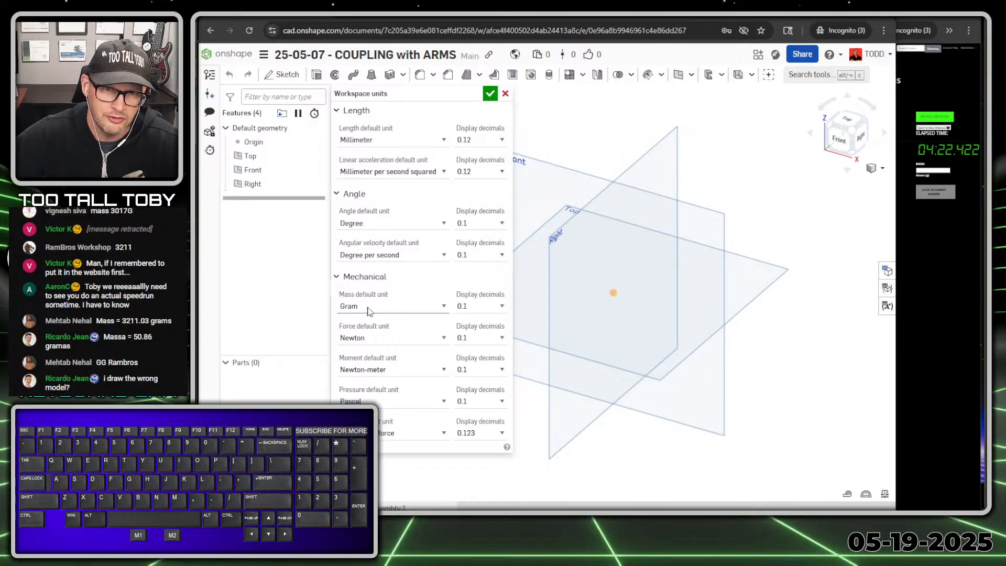
{"action": "left_click", "coordinate": [488, 98]}
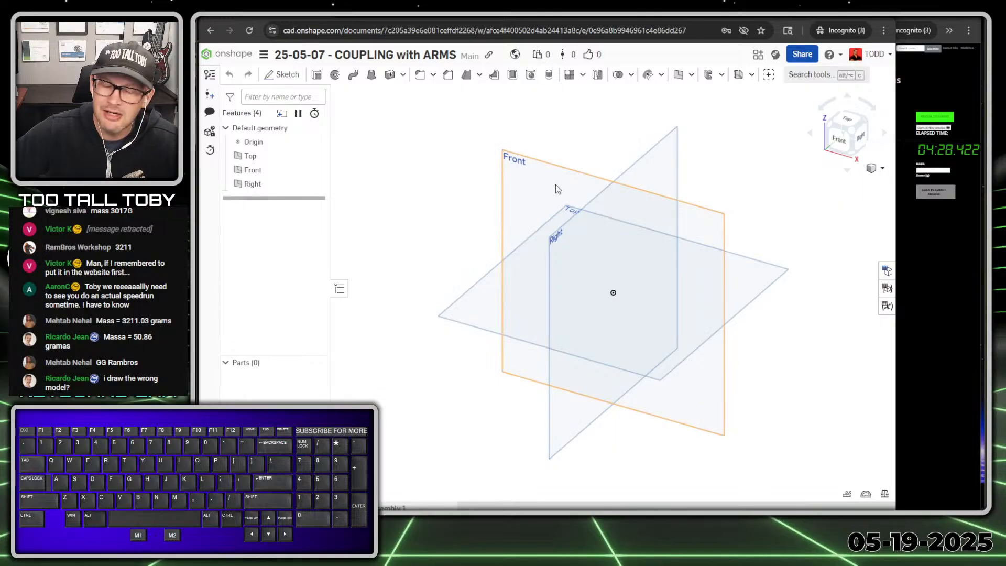
- Start a new sketch on the Front plane and view it straight on
{"action": "left_click", "coordinate": [533, 162]}
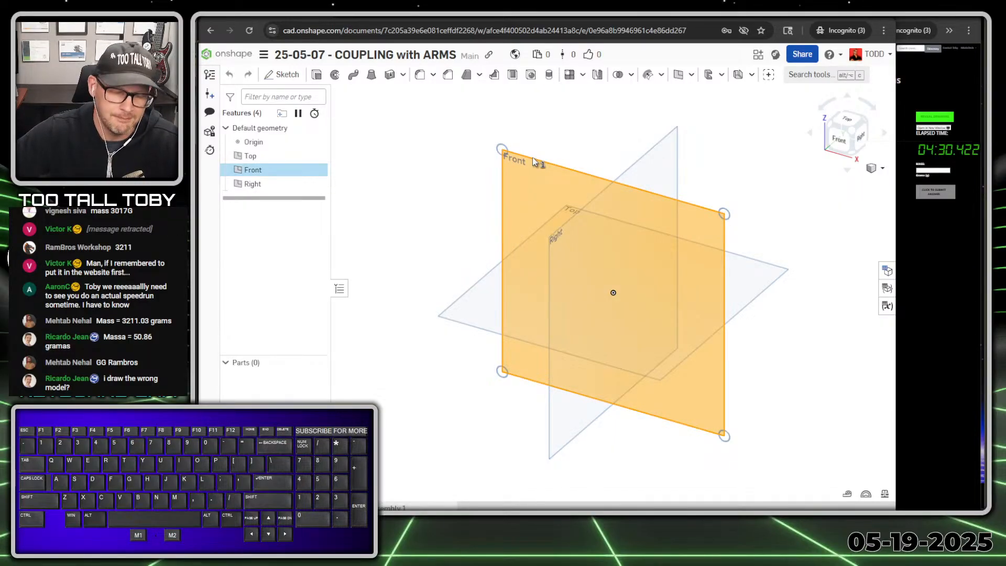
{"action": "key", "text": "s"}
{"action": "left_click", "coordinate": [547, 150]}
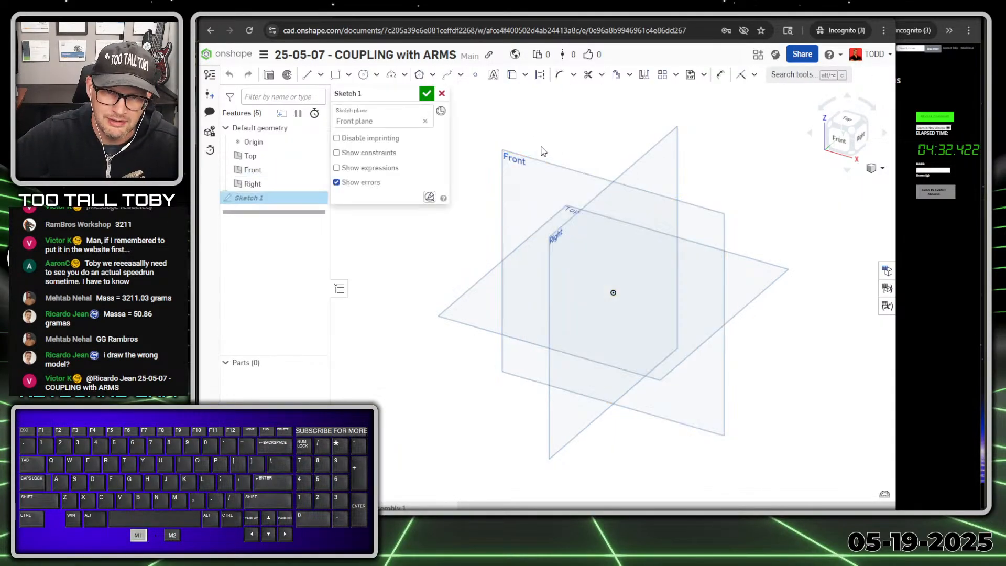
{"action": "key", "text": "n"}
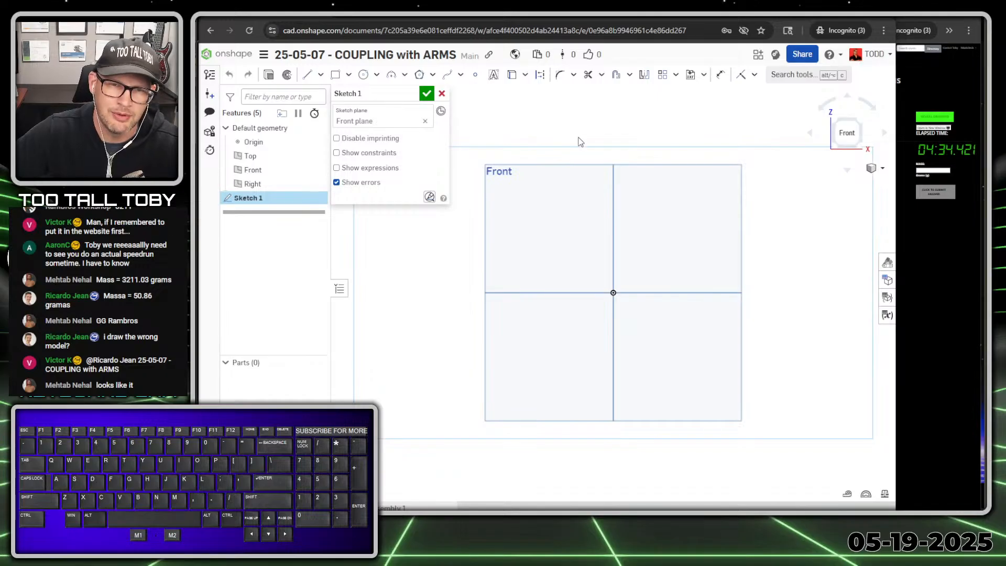
- Sketch a circle centred on the origin with a diameter of 60 mm
{"action": "key", "text": "s"}
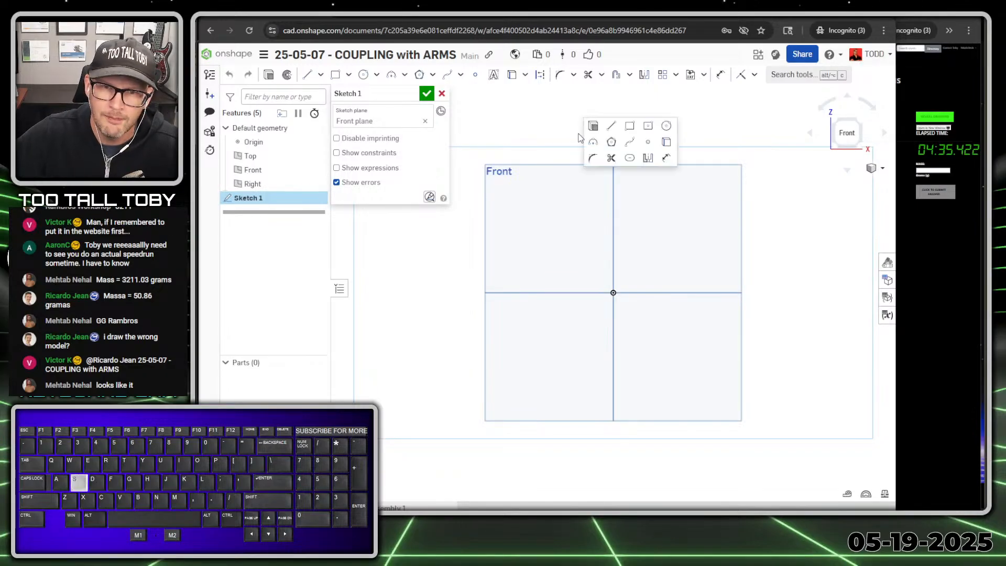
{"action": "left_click", "coordinate": [666, 127]}
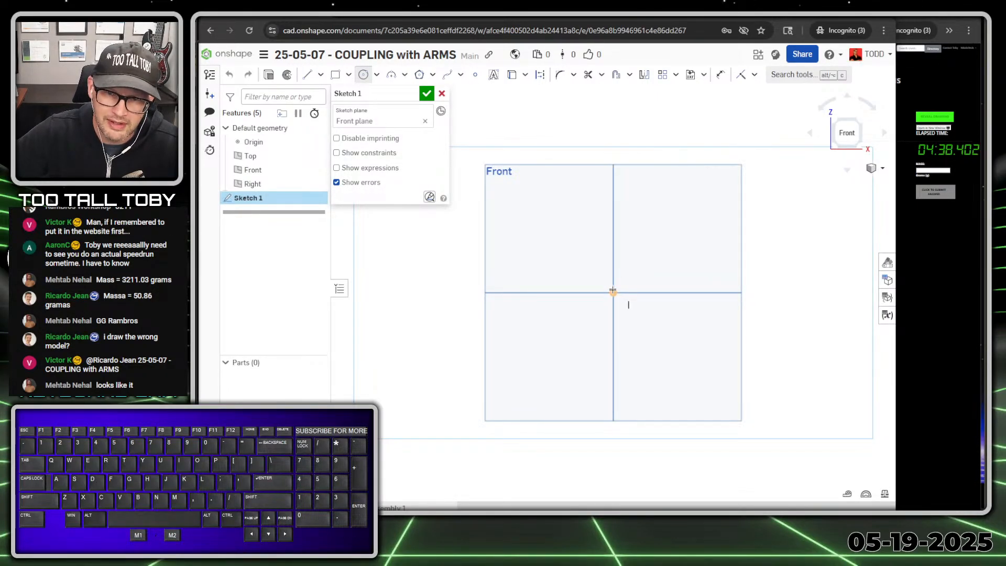
{"action": "left_click", "coordinate": [612, 292]}
{"action": "left_click", "coordinate": [585, 250]}
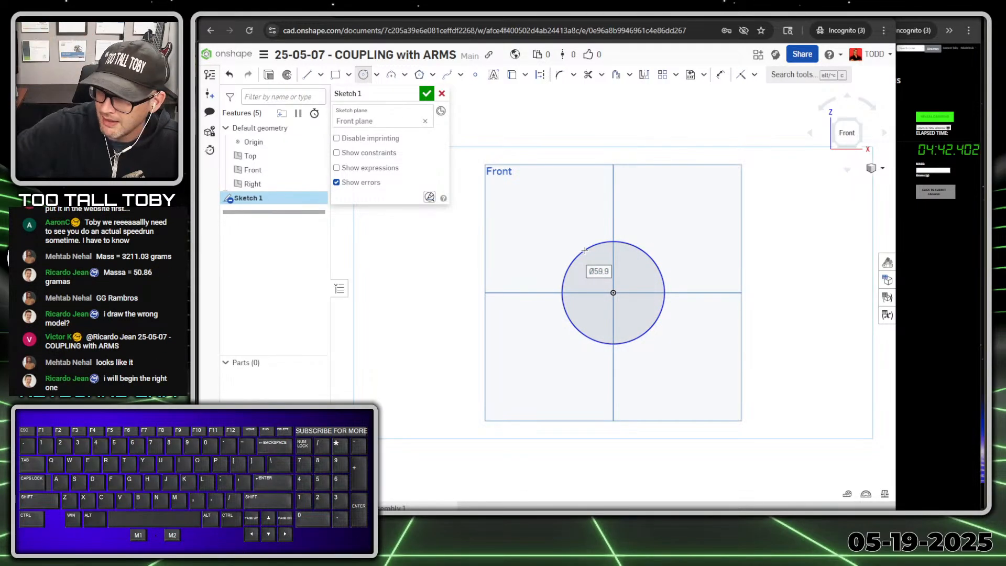
{"action": "type", "text": "60"}
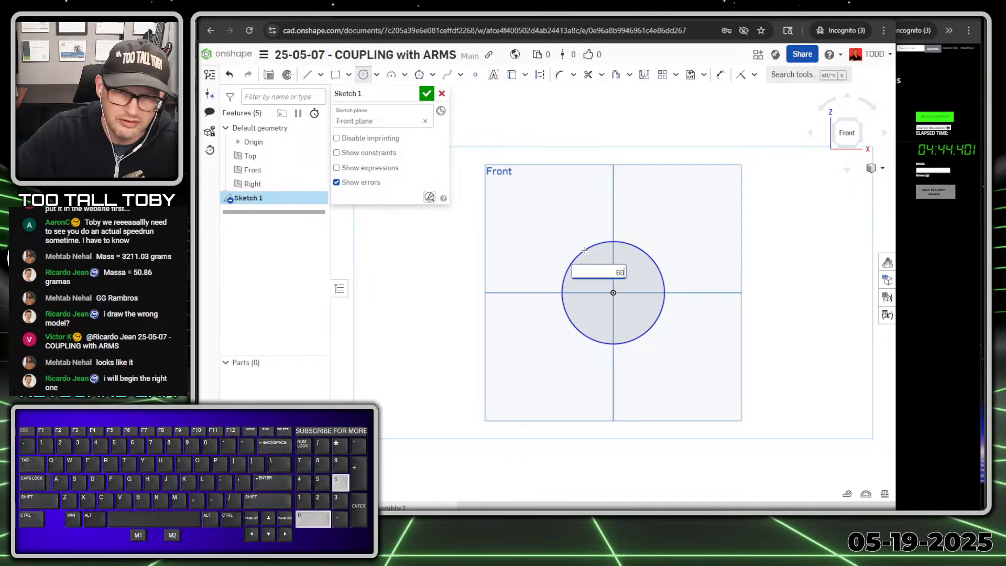
{"action": "key", "text": "Return"}
- Extrude the circle's region as a new solid, symmetric about the Front plane, with a total depth of 138 mm
{"action": "key", "text": "shift+7"}
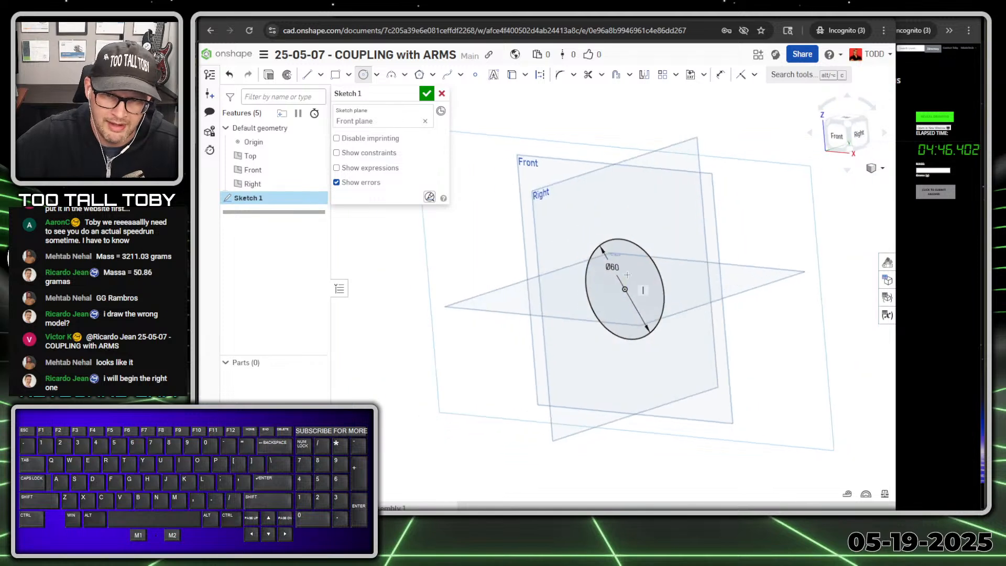
{"action": "key", "text": "s"}
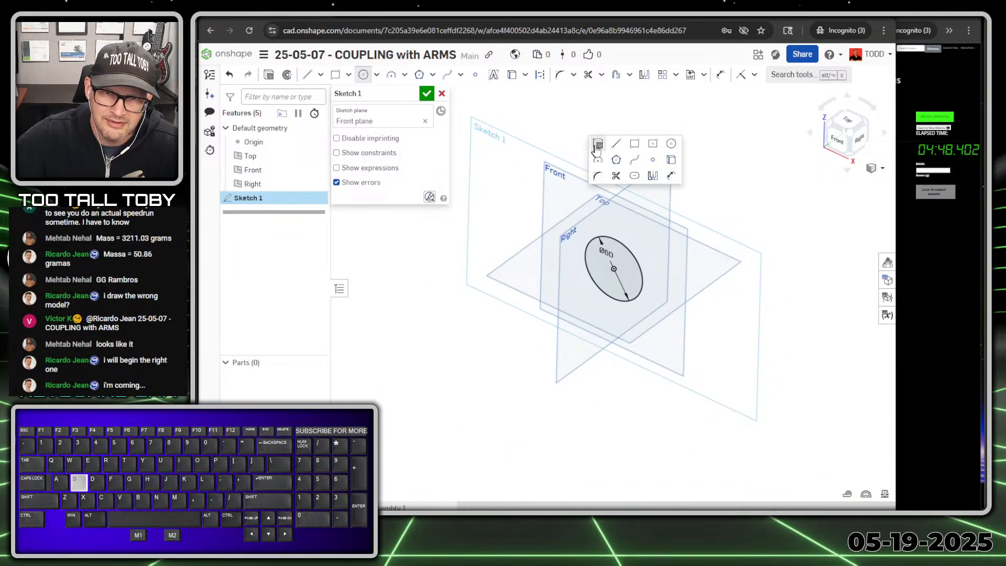
{"action": "left_click", "coordinate": [599, 148]}
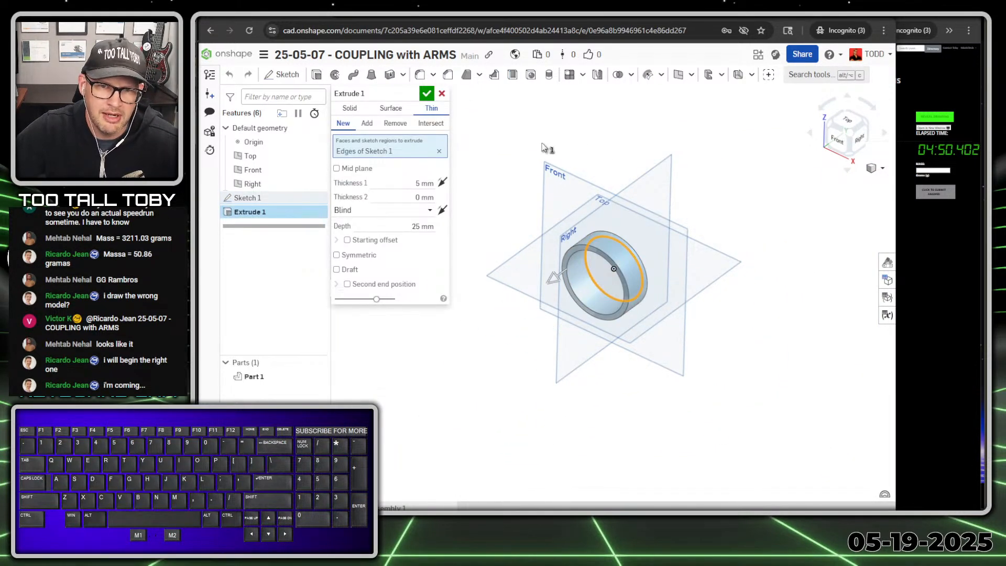
{"action": "left_click", "coordinate": [350, 108]}
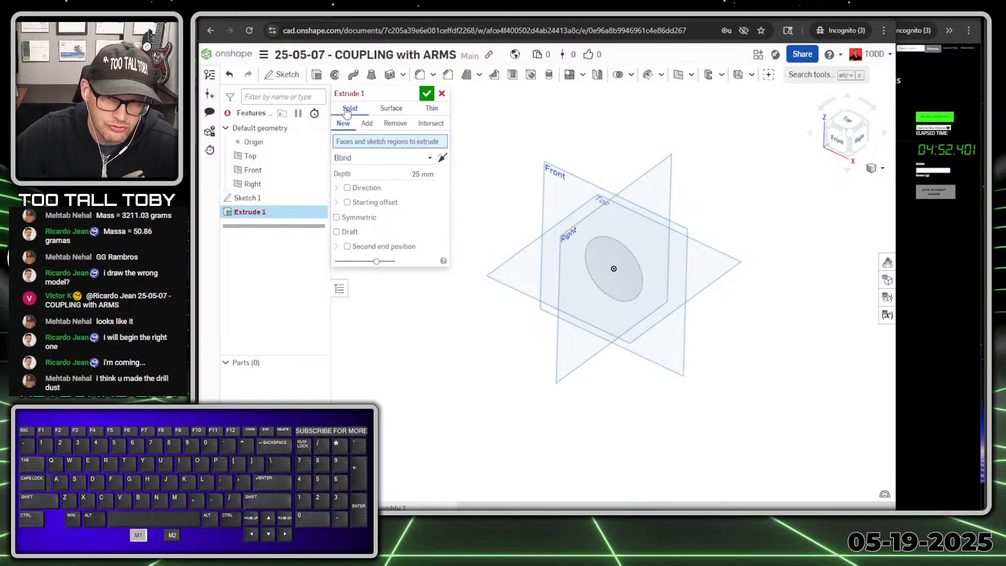
{"action": "left_click", "coordinate": [599, 252]}
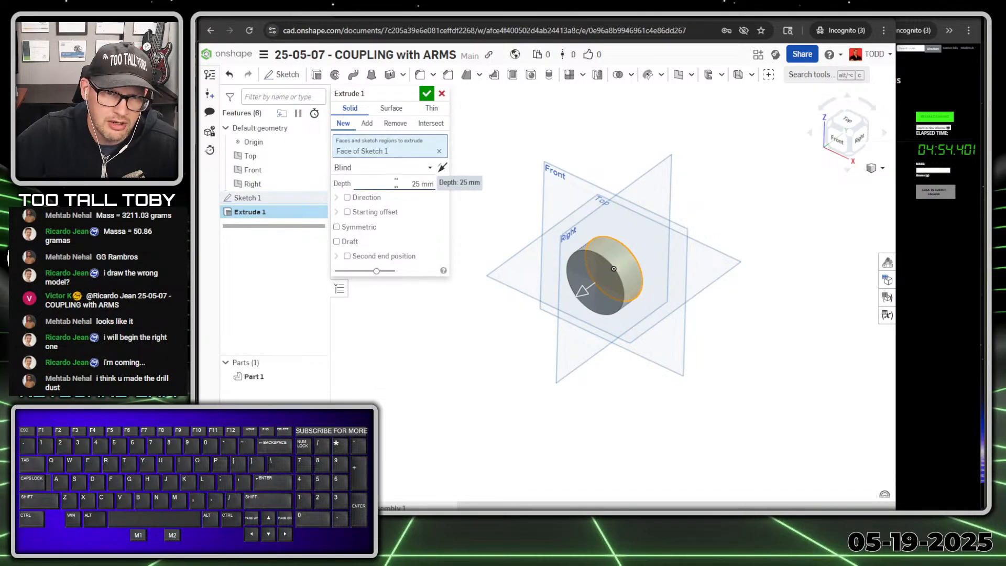
{"action": "left_click", "coordinate": [422, 184]}
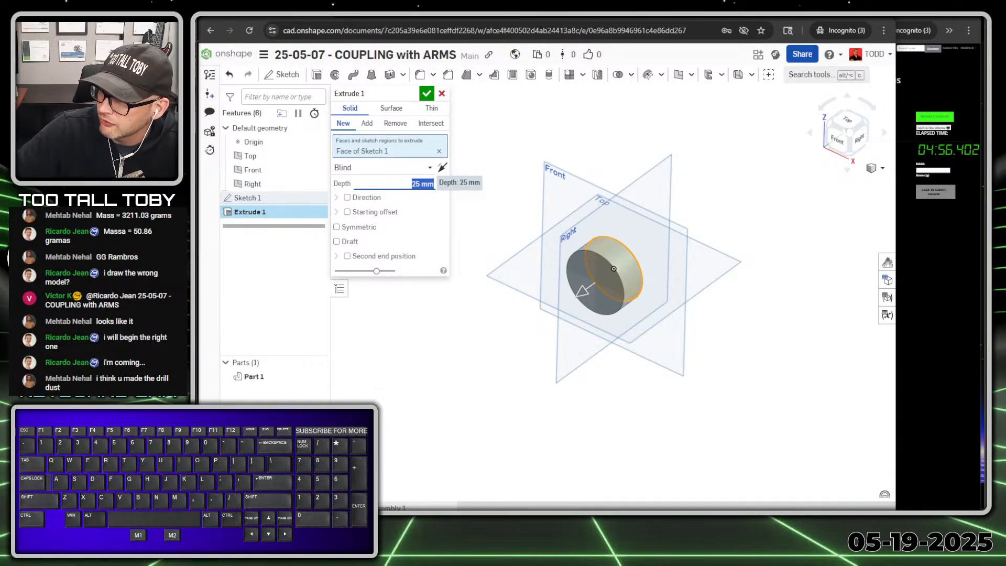
{"action": "type", "text": "138"}
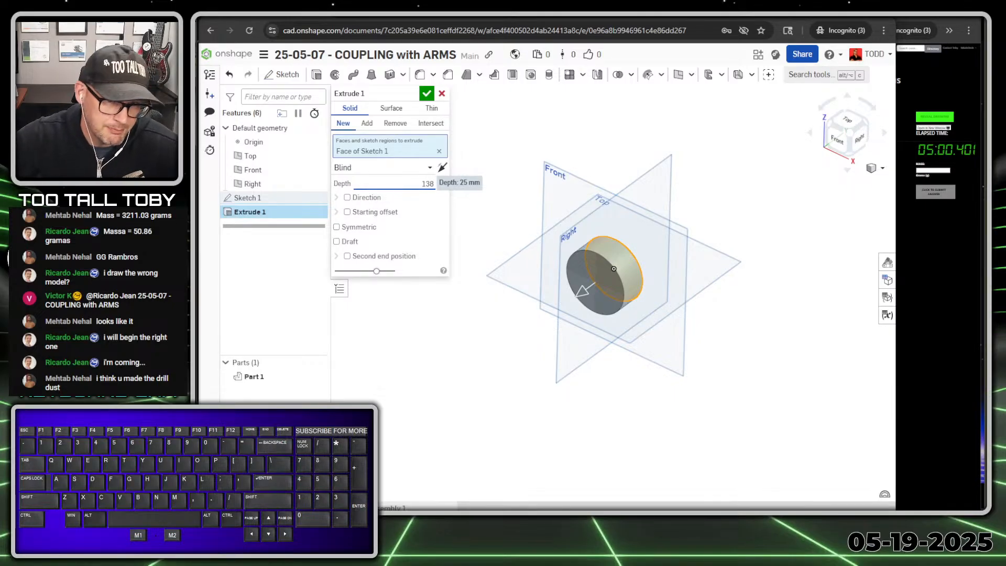
{"action": "key", "text": "Tab"}
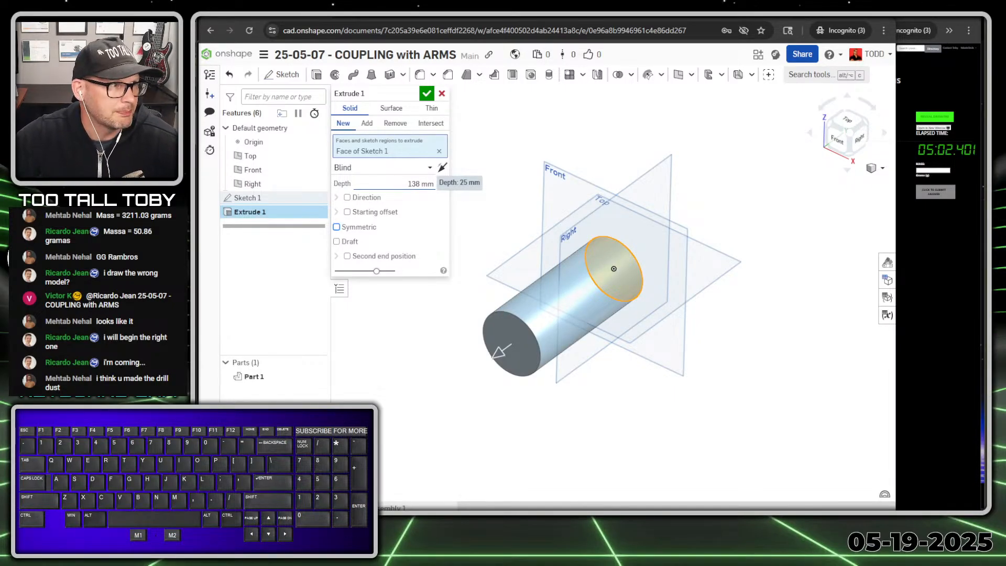
{"action": "key", "text": "space"}
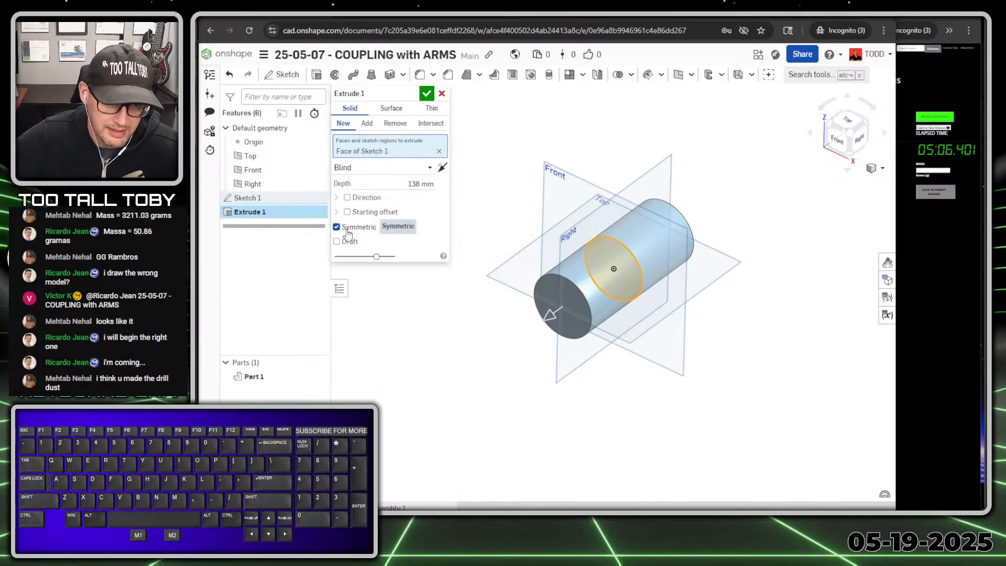
{"action": "left_click", "coordinate": [426, 95]}
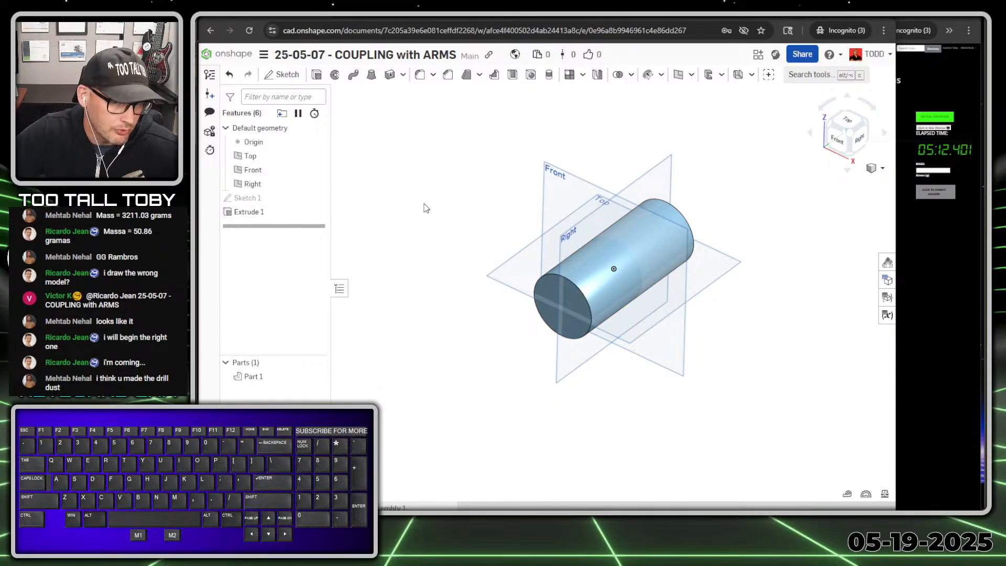
- Rename the cylinder's extrude feature "Horizontal Tube" and clear the selection
{"action": "left_click", "coordinate": [250, 213]}
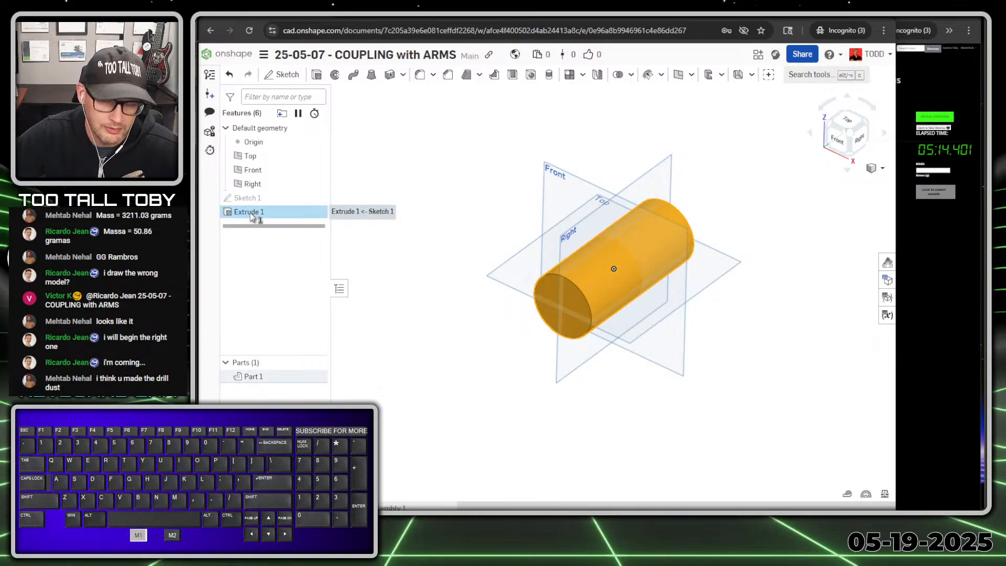
{"action": "key", "text": "shift+n"}
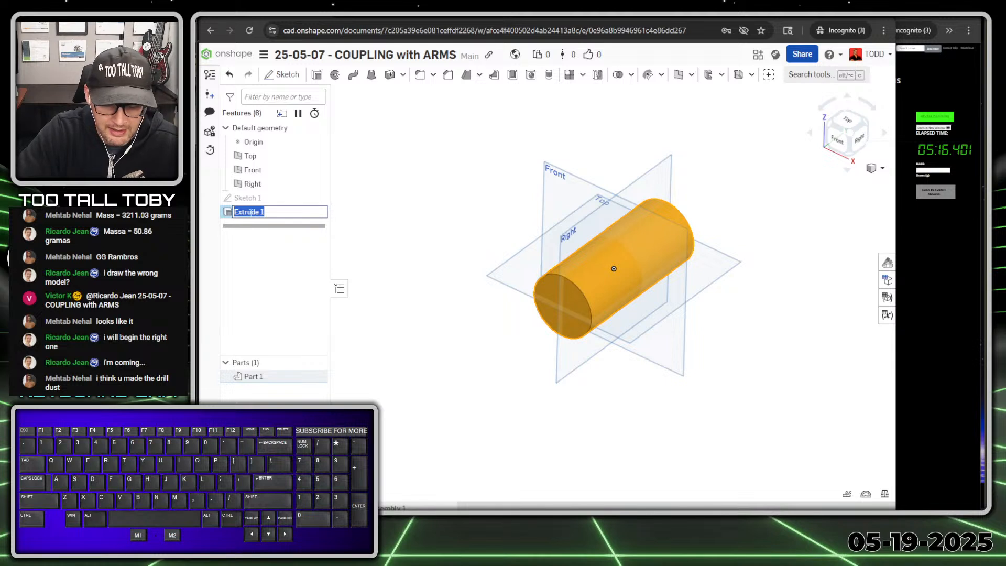
{"action": "type", "text": "Ho"}
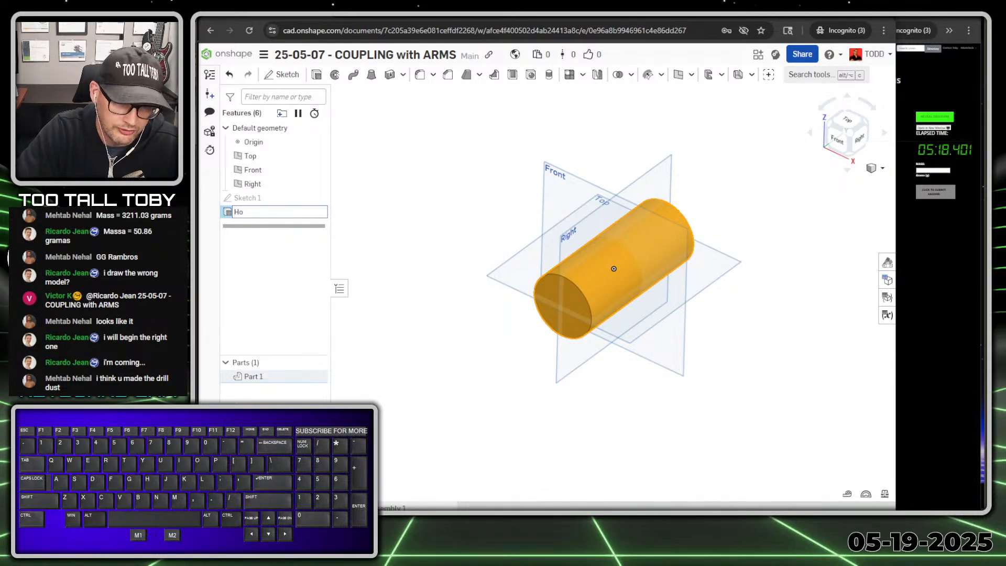
{"action": "type", "text": "rizonta"}
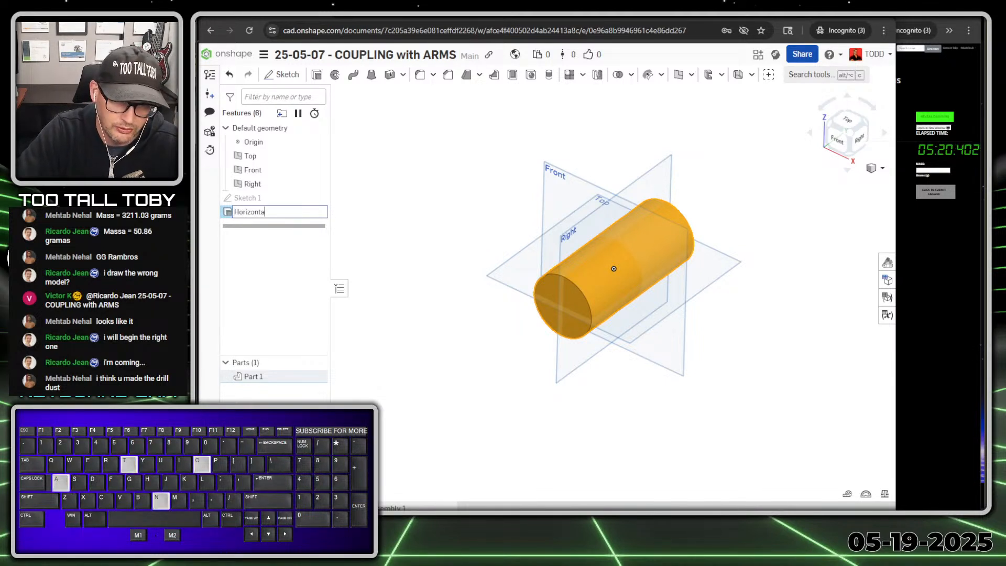
{"action": "type", "text": "l Tube"}
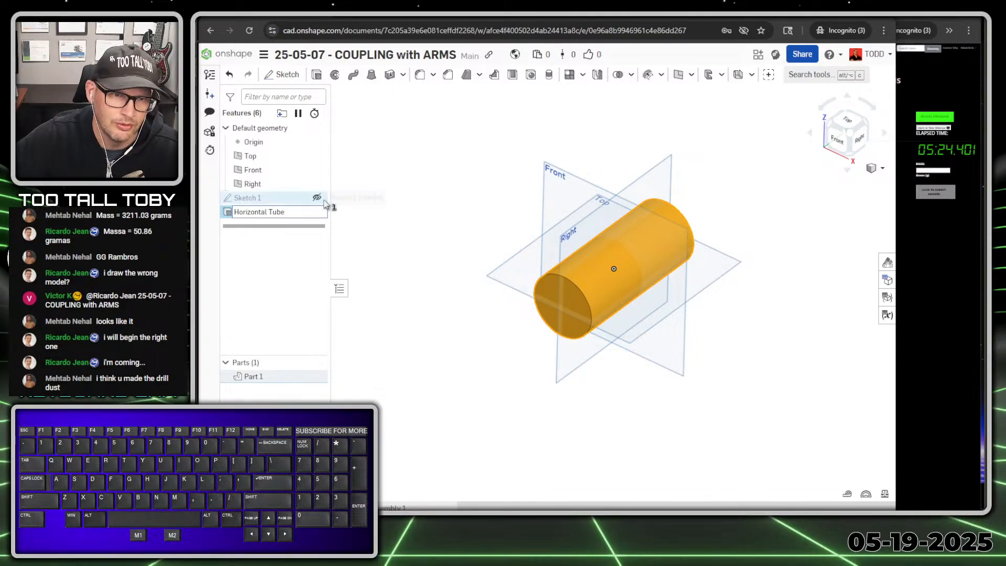
{"action": "key", "text": "Return"}
{"action": "left_click", "coordinate": [531, 106]}
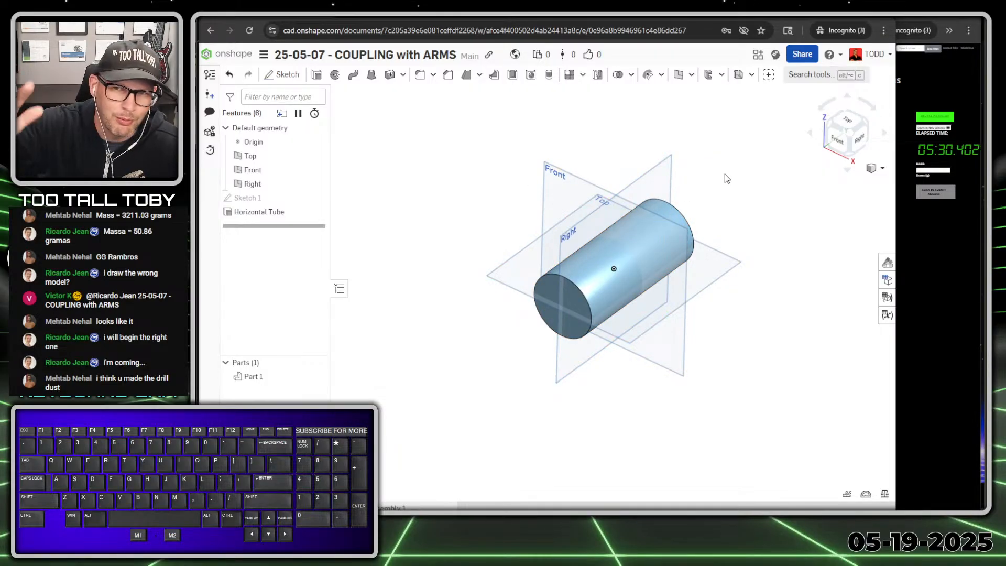
- Start a sketch on the Right plane and draw a 60 mm diameter circle centred on the origin
{"action": "left_click", "coordinate": [646, 177]}
{"action": "key", "text": "s"}
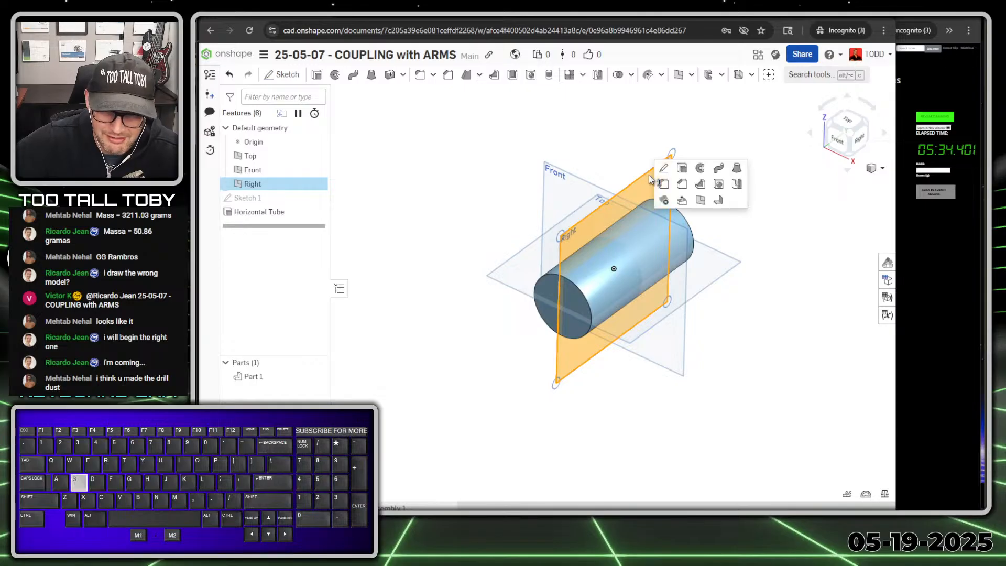
{"action": "left_click", "coordinate": [665, 173]}
{"action": "key", "text": "n"}
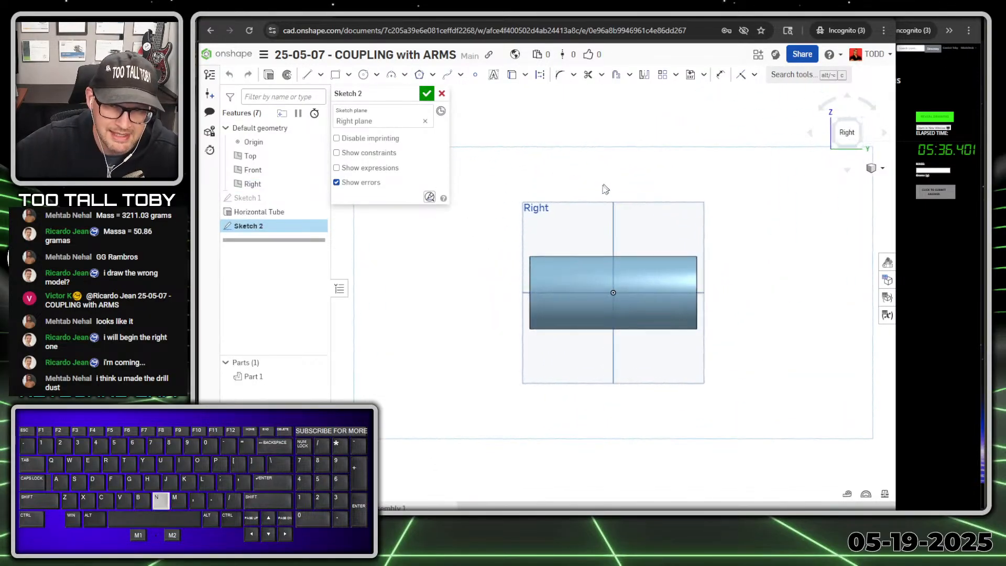
{"action": "key", "text": "s"}
{"action": "left_click", "coordinate": [680, 175]}
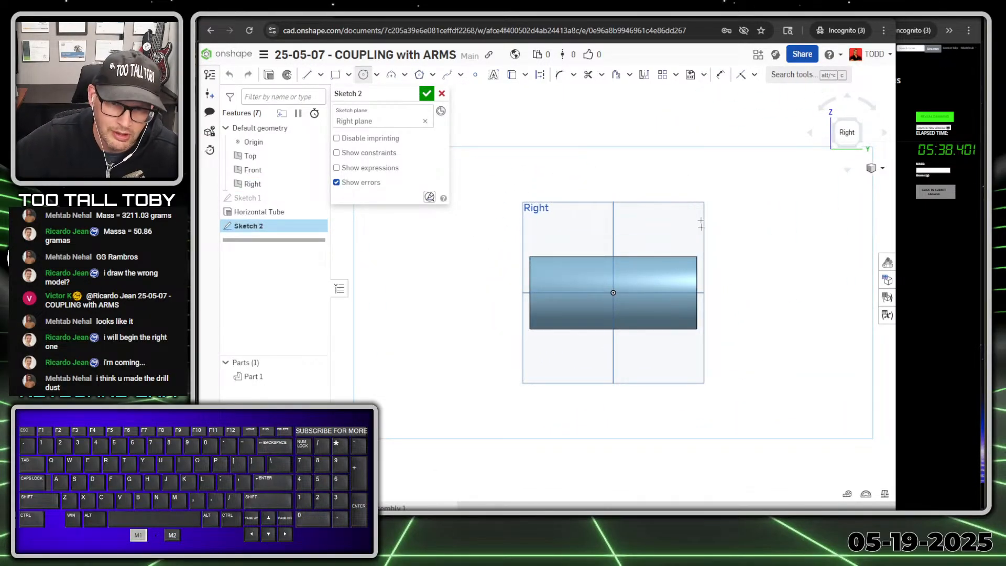
{"action": "left_click", "coordinate": [613, 293]}
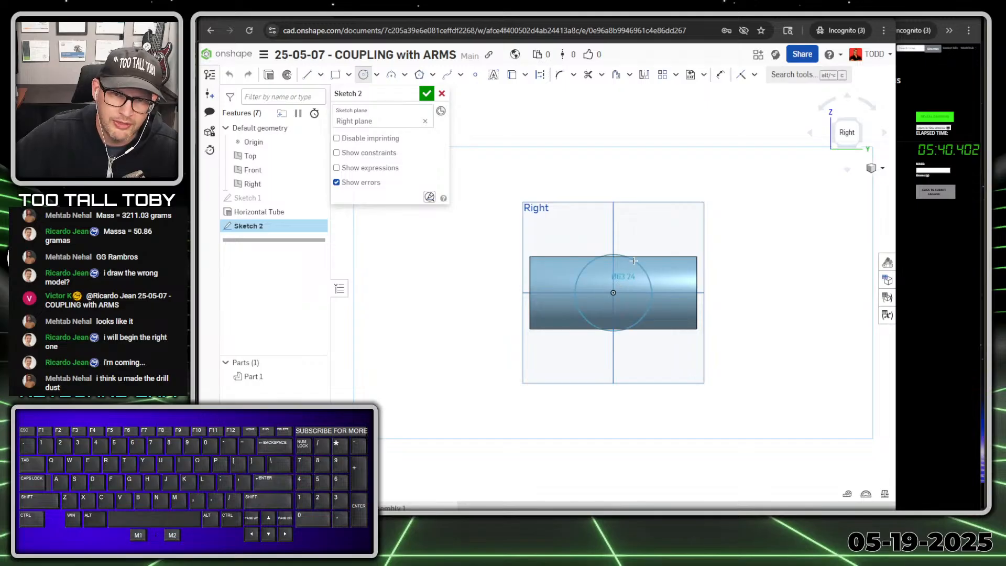
{"action": "type", "text": "60"}
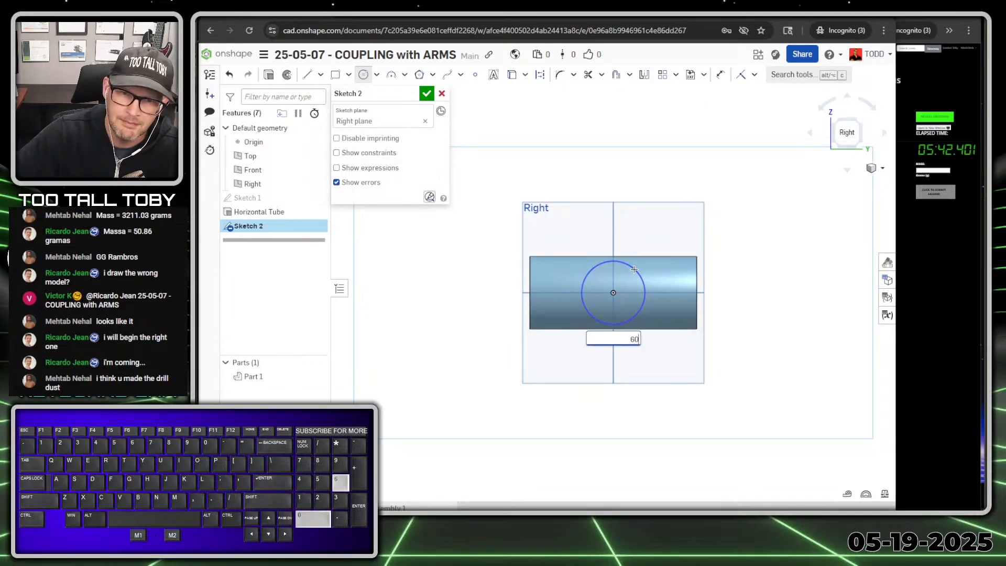
{"action": "key", "text": "Return"}
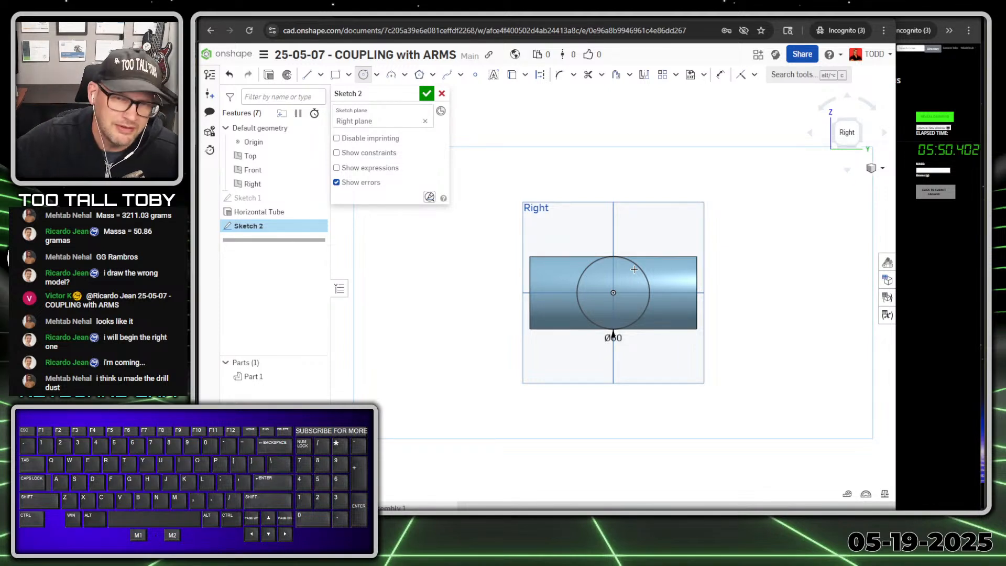
- Extrude the Right plane circle 100 mm outward as a solid added to the horizontal tube
{"action": "key", "text": "shift+7"}
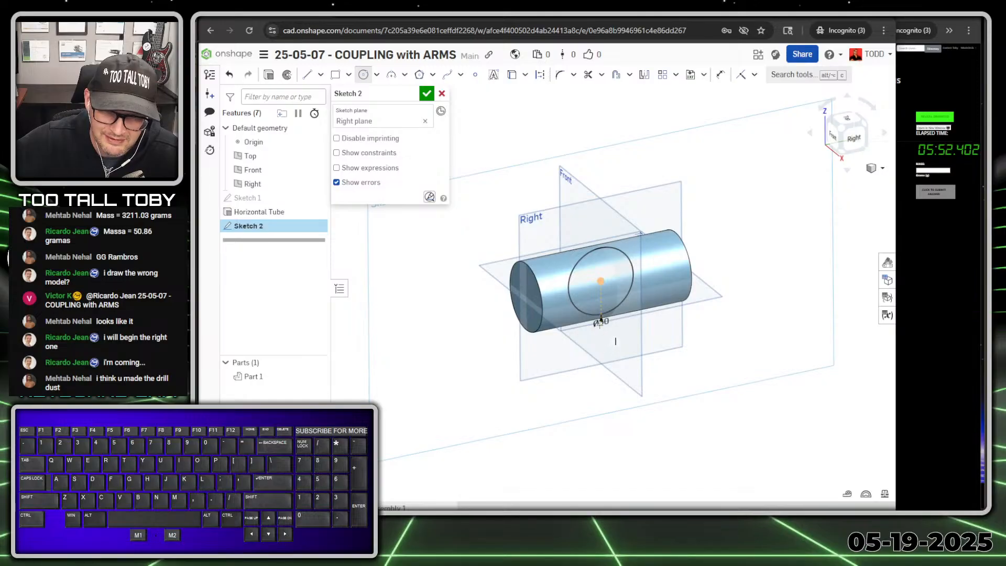
{"action": "right_click_drag", "start_coordinate": [538, 246], "coordinate": [655, 348]}
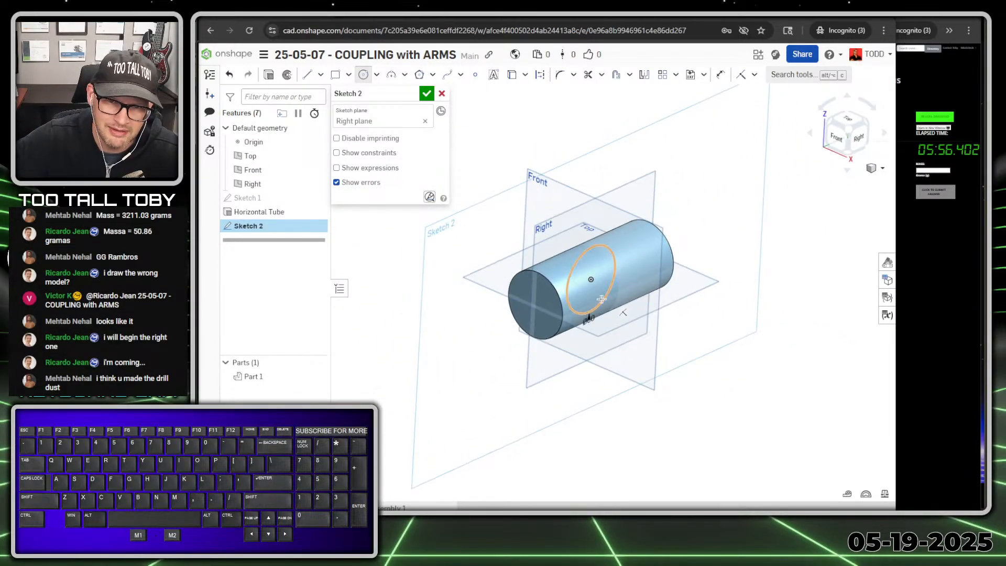
{"action": "key", "text": "s"}
{"action": "left_click", "coordinate": [581, 119]}
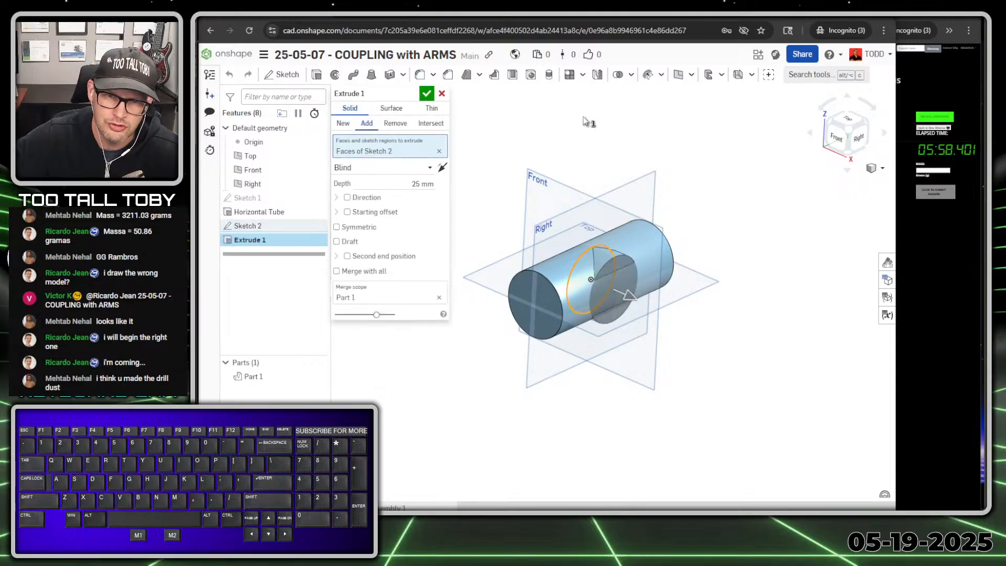
{"action": "key", "text": "Tab"}
{"action": "key", "text": "Tab"}
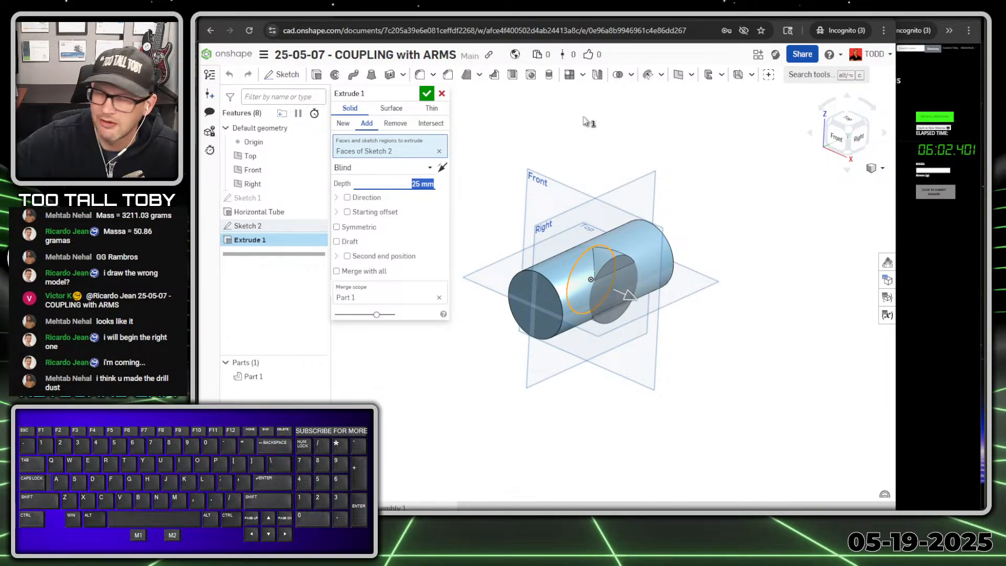
{"action": "type", "text": "100"}
{"action": "key", "text": "Return"}
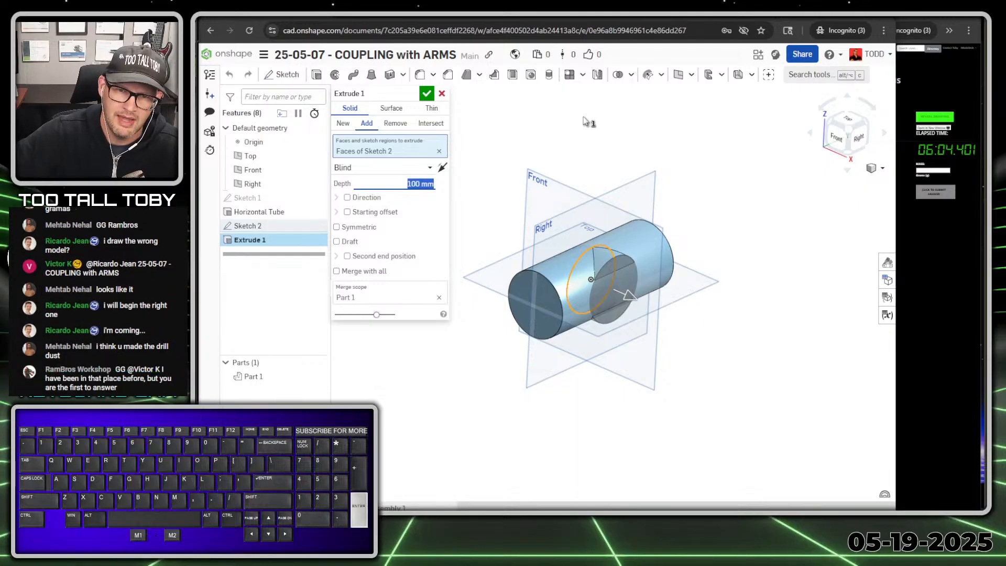
{"action": "key", "text": "Return"}
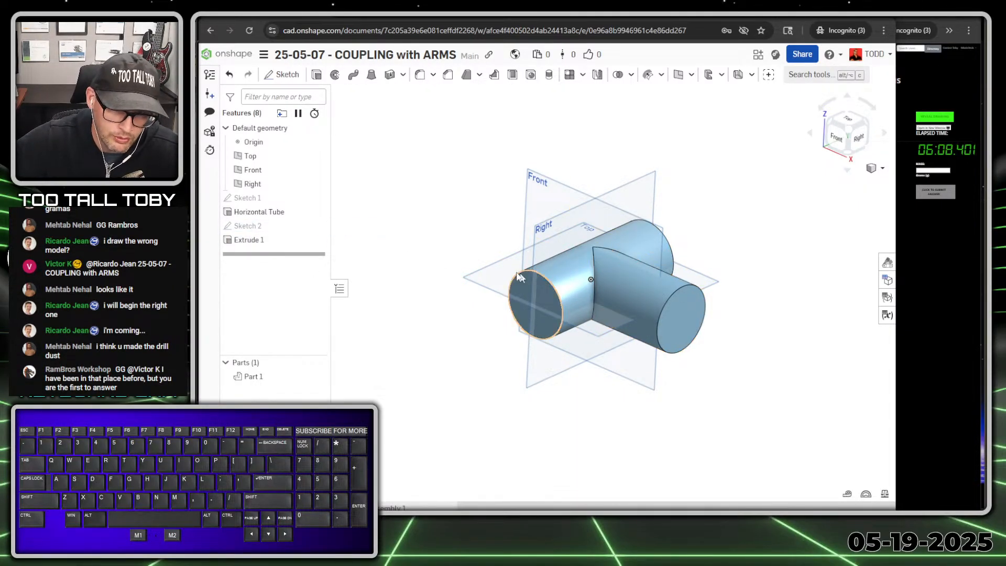
- Try adding a concentric inner circle about 35 mm in diameter to the horizontal tube's sketch, and view the resulting hollow tube
{"action": "double_click", "coordinate": [247, 197]}
{"action": "key", "text": "s"}
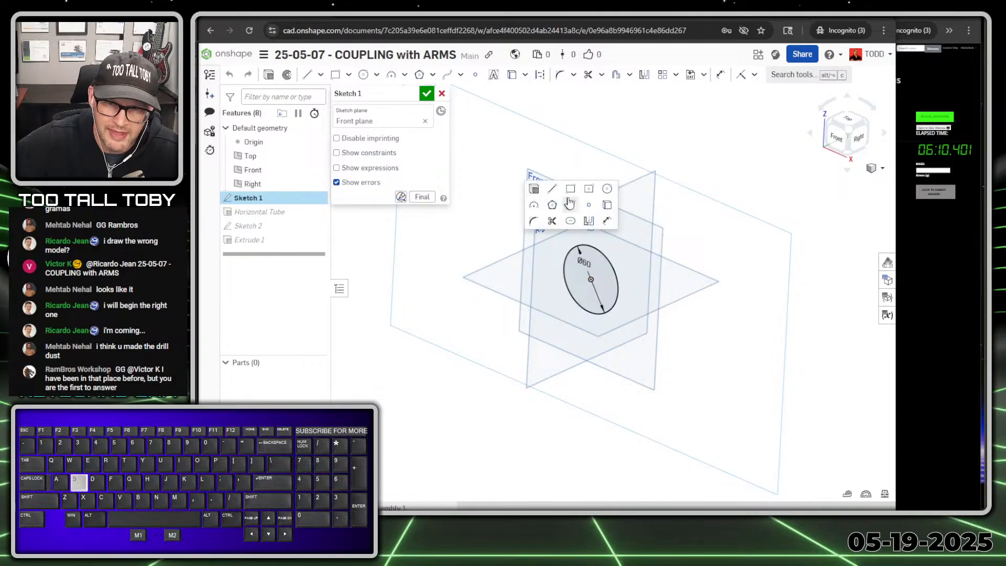
{"action": "left_click", "coordinate": [607, 191]}
{"action": "left_click", "coordinate": [591, 279]}
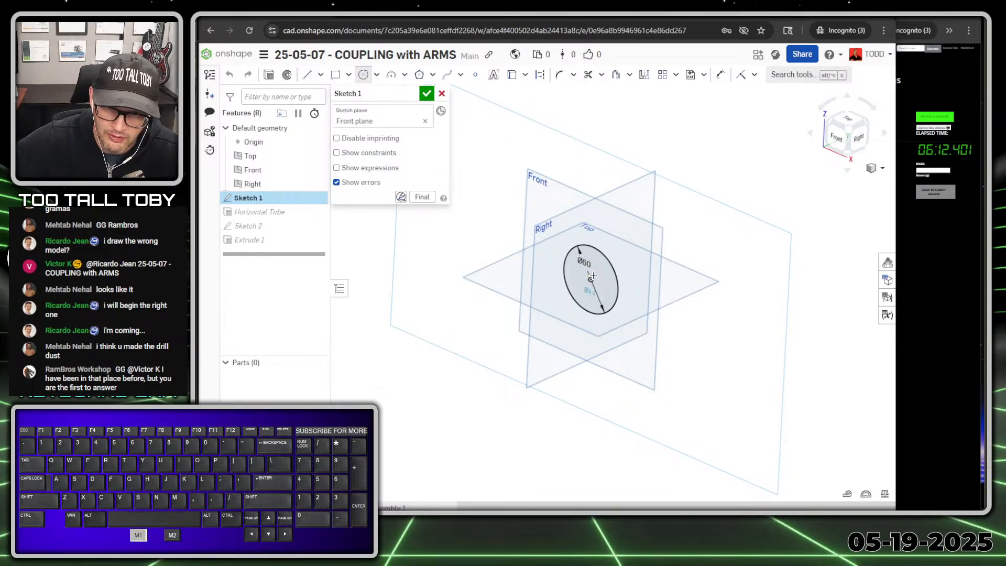
{"action": "left_click", "coordinate": [604, 290]}
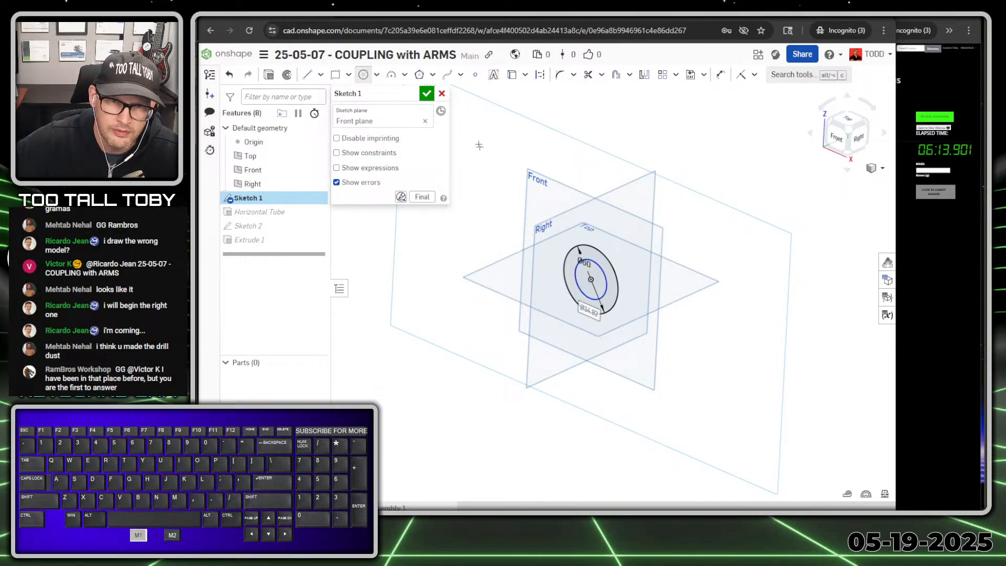
{"action": "left_click", "coordinate": [426, 95]}
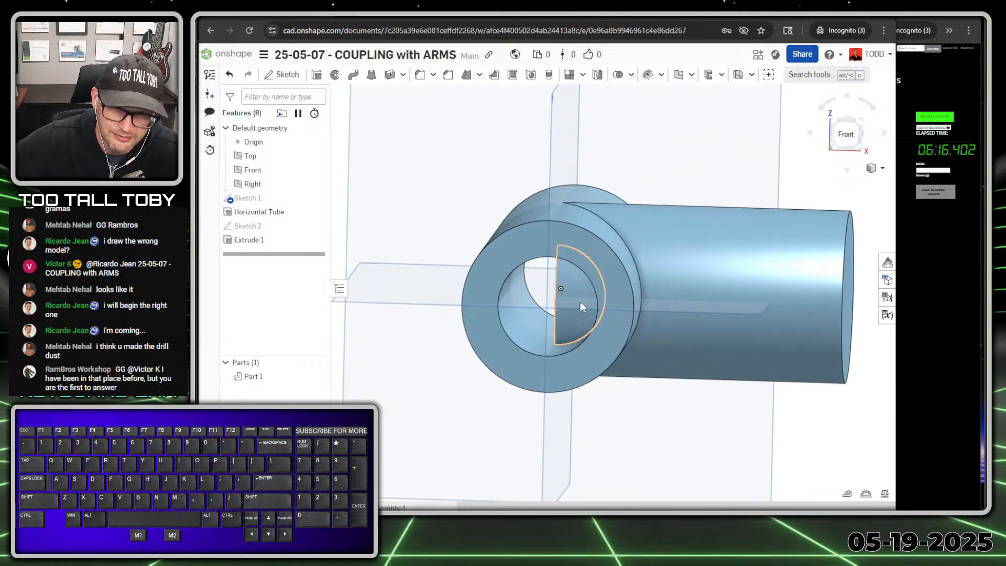
{"action": "right_click_drag", "start_coordinate": [537, 315], "coordinate": [555, 304]}
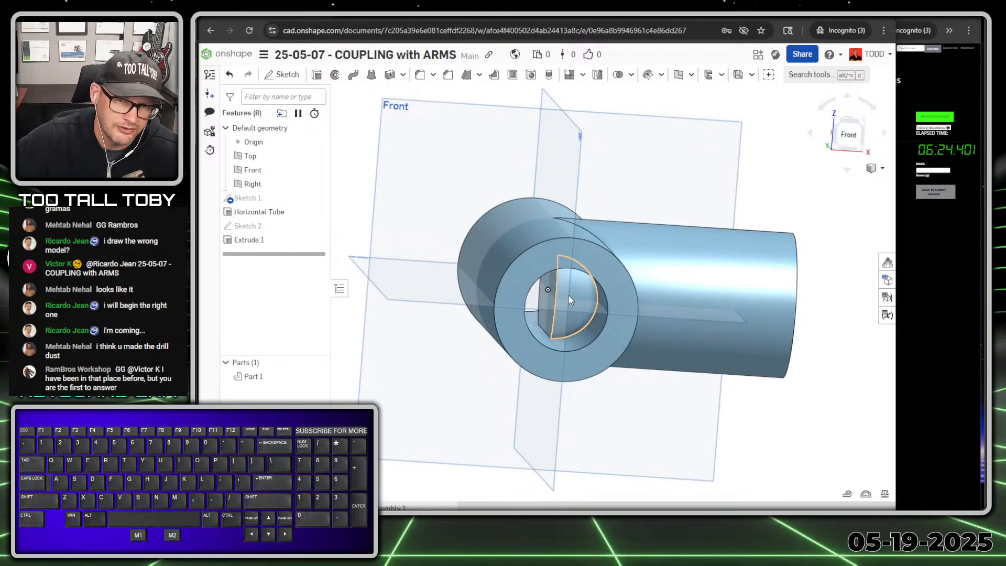
- Remove the inner circle from the horizontal tube's sketch, leaving only the 60 mm circle, and accept the sketch
{"action": "double_click", "coordinate": [248, 197]}
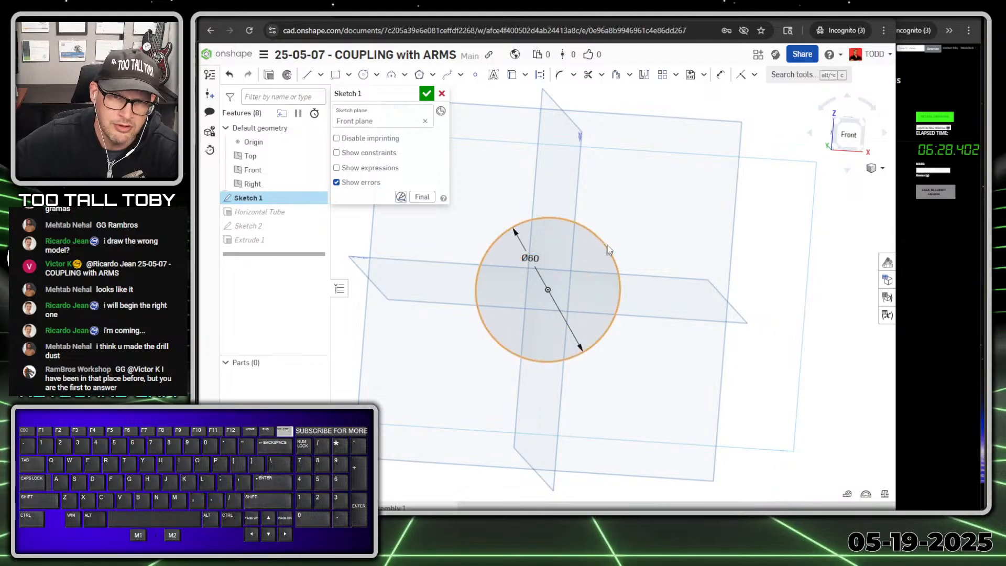
{"action": "left_click", "coordinate": [431, 89]}
{"action": "key", "text": "shift+7"}
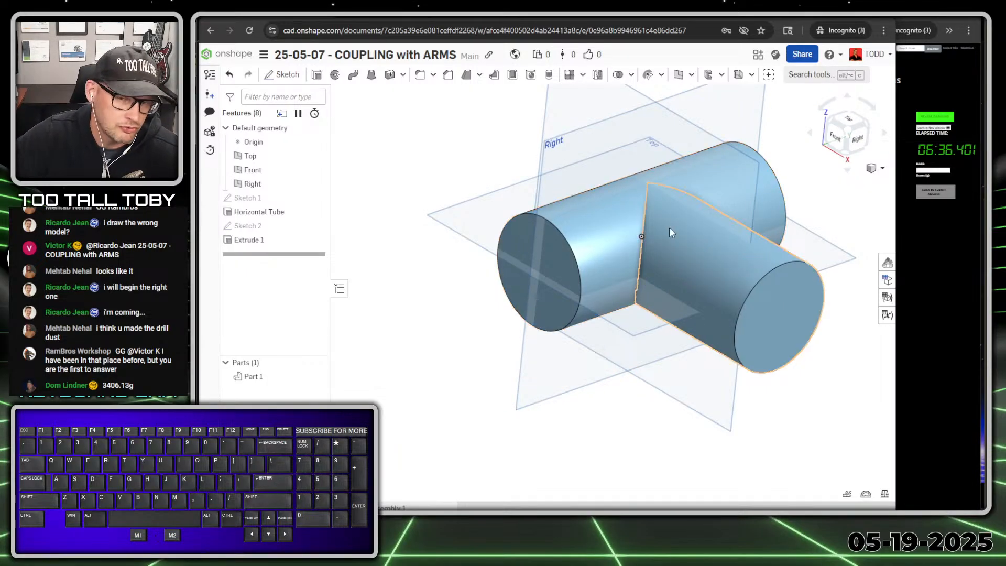
- Start a new plane offset from the Front plane and set its offset distance to 100/2 mm
{"action": "scroll", "coordinate": [620, 206], "scroll_direction": "down", "scroll_amount": 2}
{"action": "scroll", "coordinate": [685, 168], "scroll_direction": "up", "scroll_amount": 2}
{"action": "middle_click_drag", "start_coordinate": [704, 190], "coordinate": [657, 227], "text": "ctrl"}
{"action": "scroll", "coordinate": [655, 228], "scroll_direction": "down", "scroll_amount": 2}
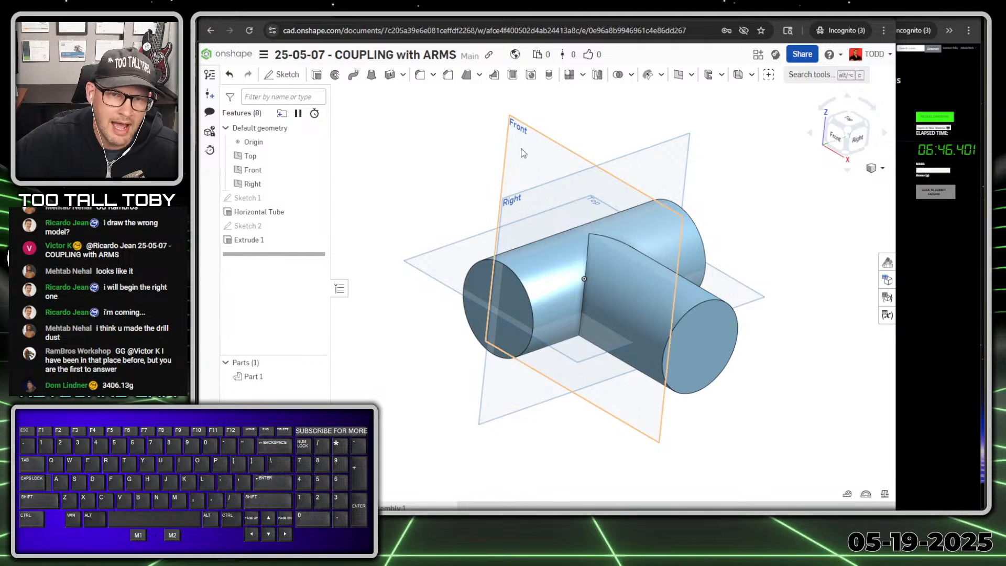
{"action": "left_click", "coordinate": [504, 140]}
{"action": "key", "text": "s"}
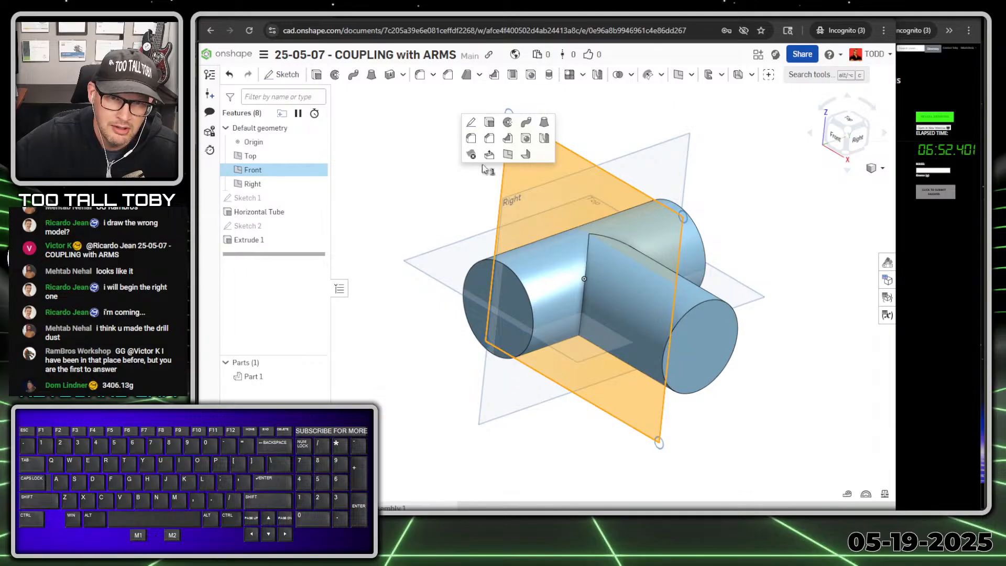
{"action": "left_click", "coordinate": [507, 154]}
{"action": "left_click", "coordinate": [424, 154]}
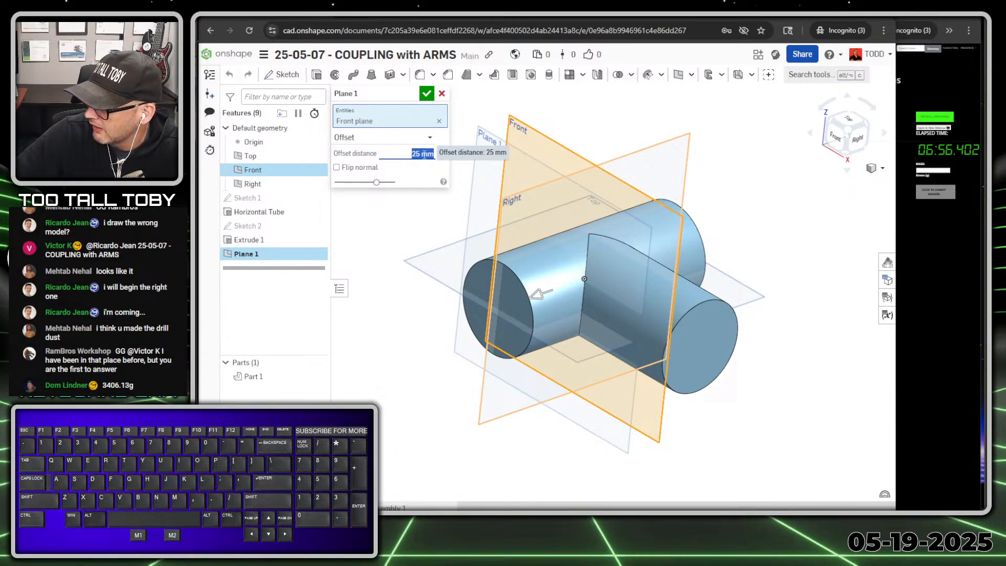
{"action": "type", "text": "100"}
{"action": "key", "text": "Return"}
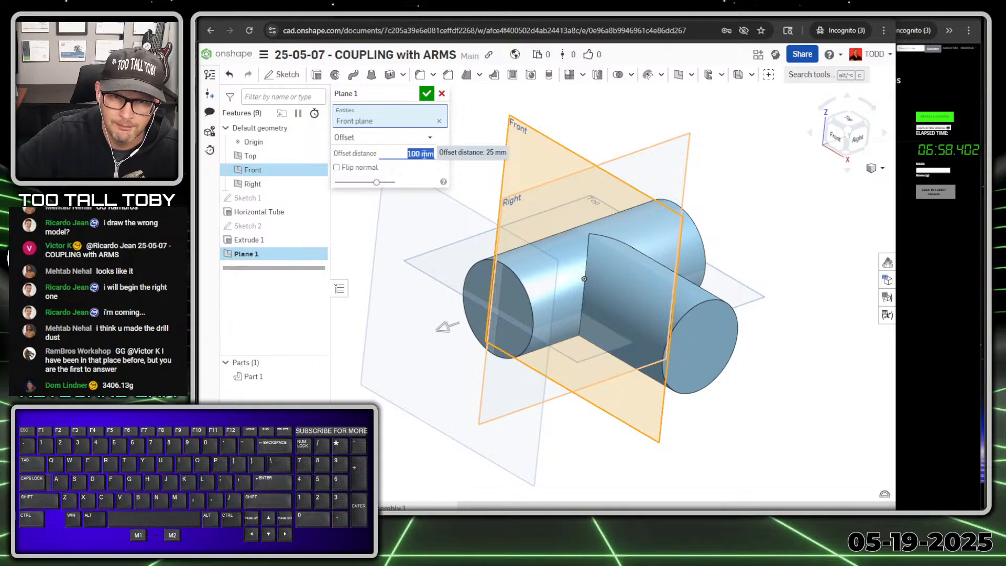
{"action": "type", "text": "100/2"}
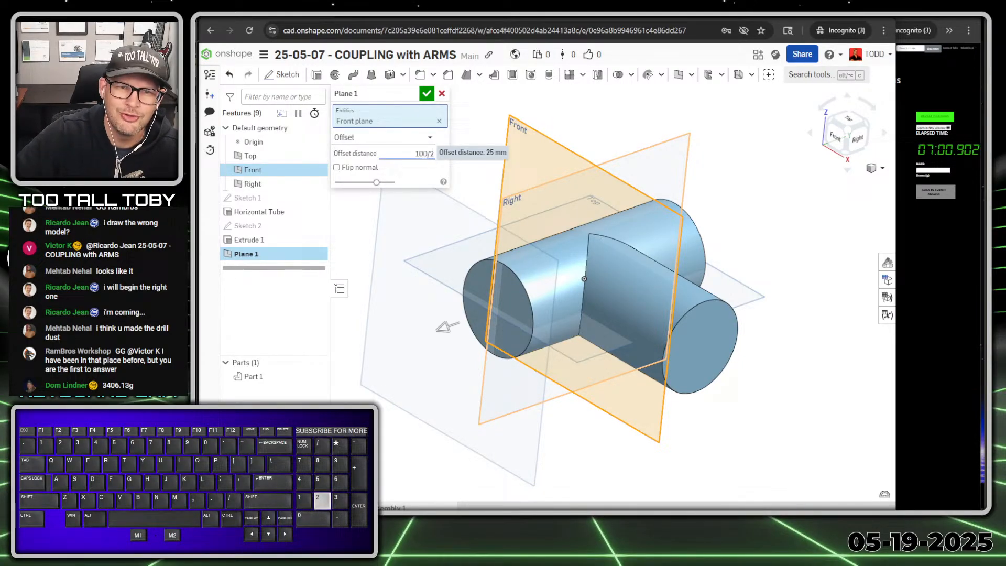
{"action": "key", "text": "Return"}
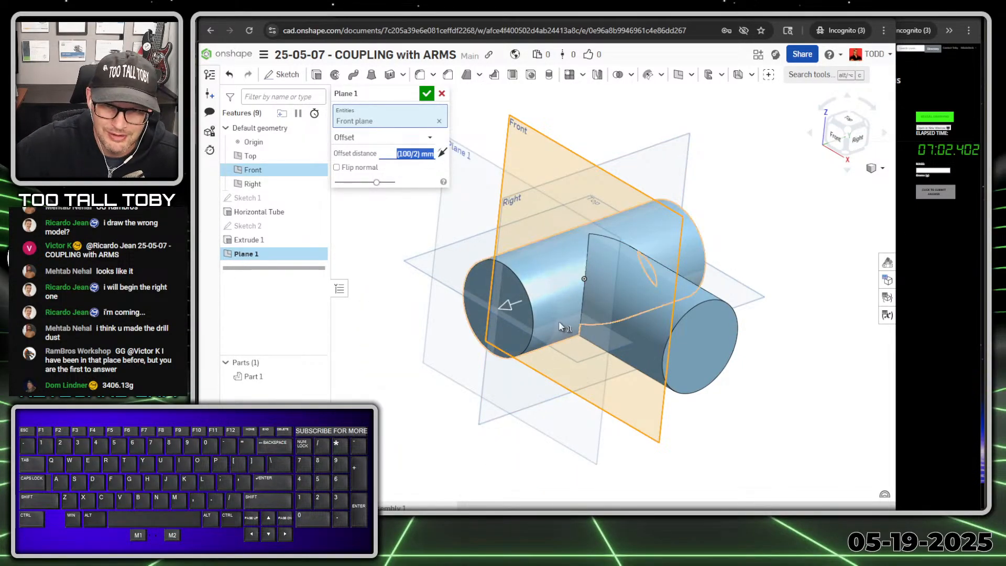
- Try a 100 mm offset for the new plane, restore 100/2 mm and accept the plane
{"action": "right_click_drag", "start_coordinate": [558, 321], "coordinate": [426, 294]}
{"action": "type", "text": "100"}
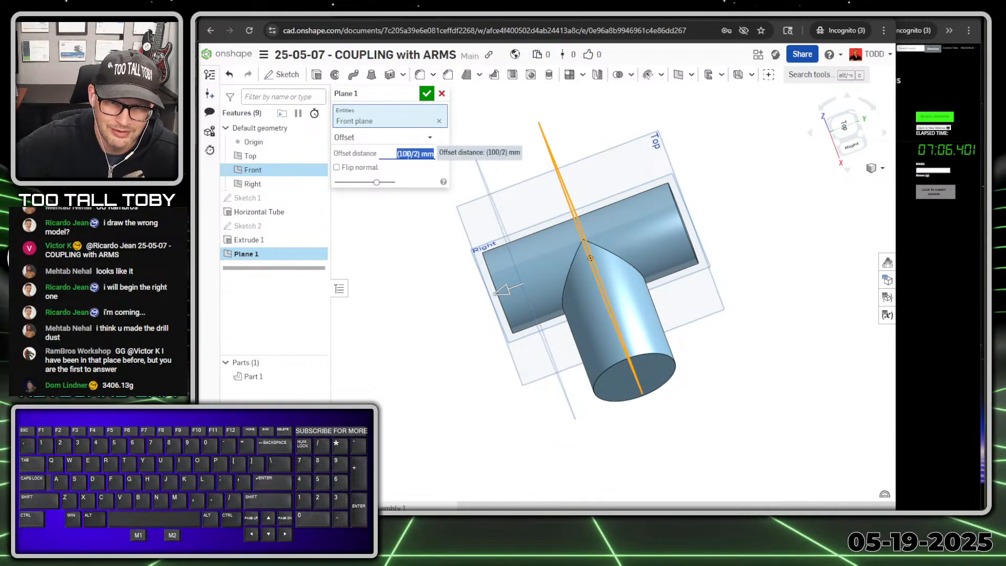
{"action": "key", "text": "Return"}
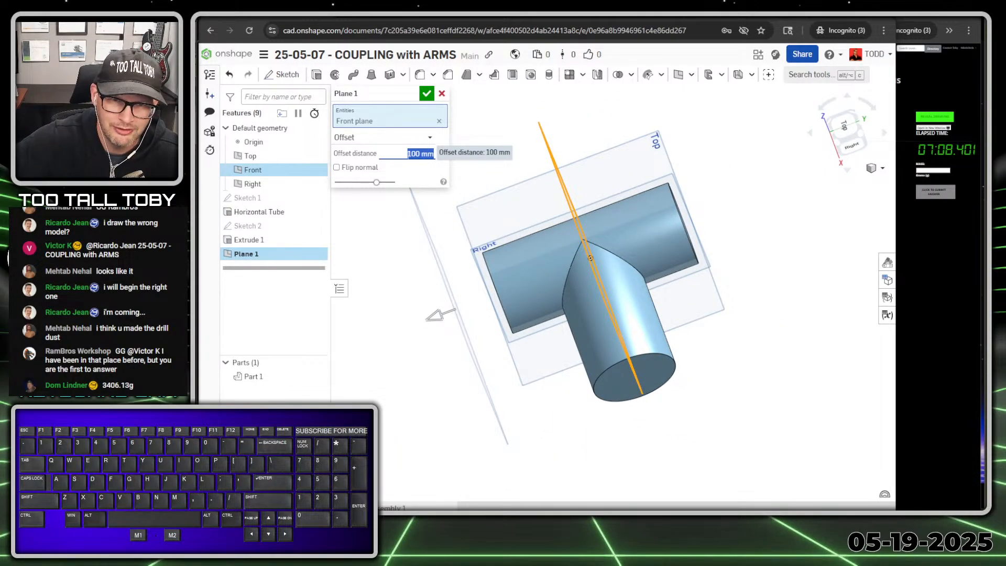
{"action": "type", "text": "100/2"}
{"action": "key", "text": "Return"}
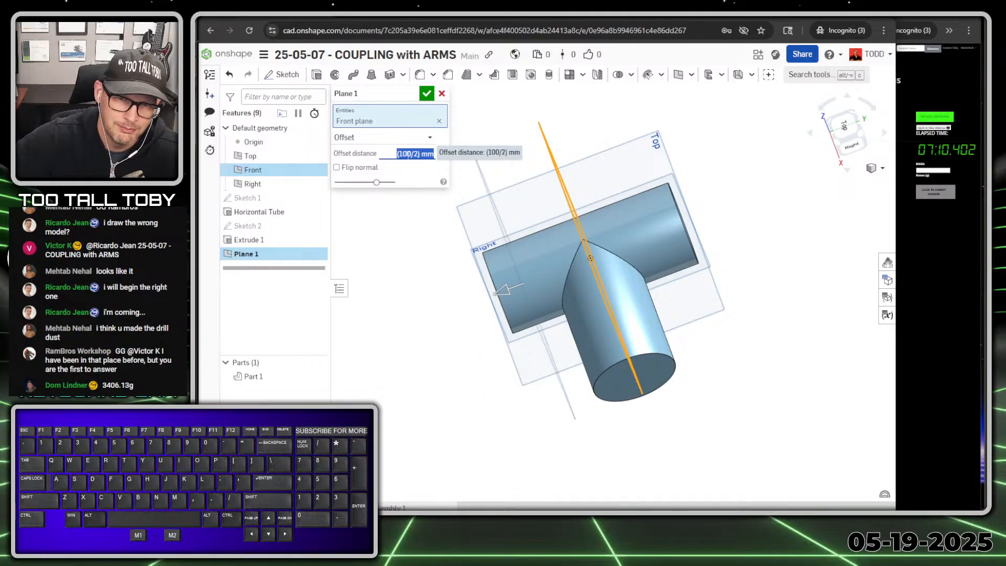
{"action": "key", "text": "Return"}
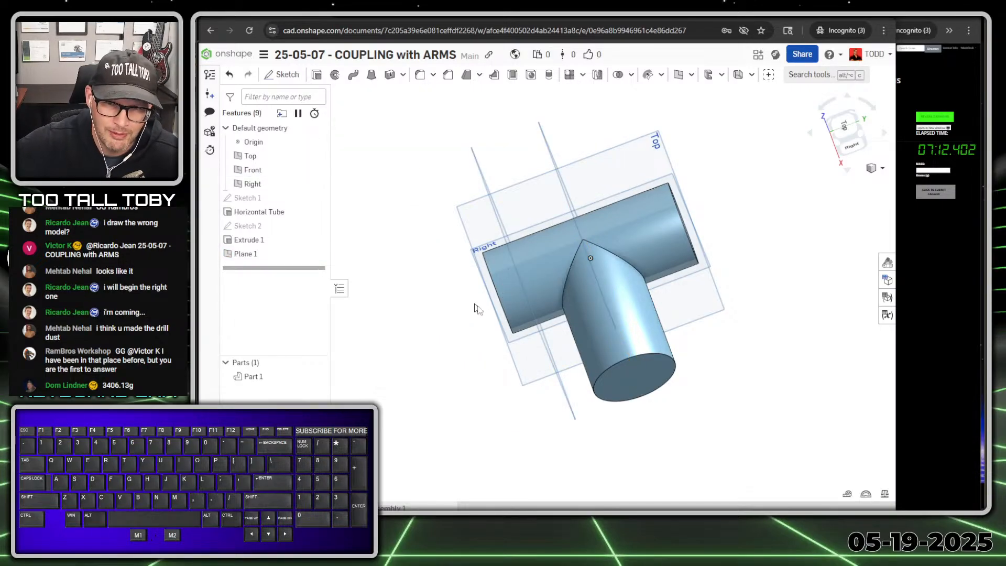
- Start a sketch on the new offset plane and project the horizontal tube's circular edge into it
{"action": "right_click_drag", "start_coordinate": [476, 310], "coordinate": [503, 250]}
{"action": "left_click", "coordinate": [445, 224]}
{"action": "key", "text": "s"}
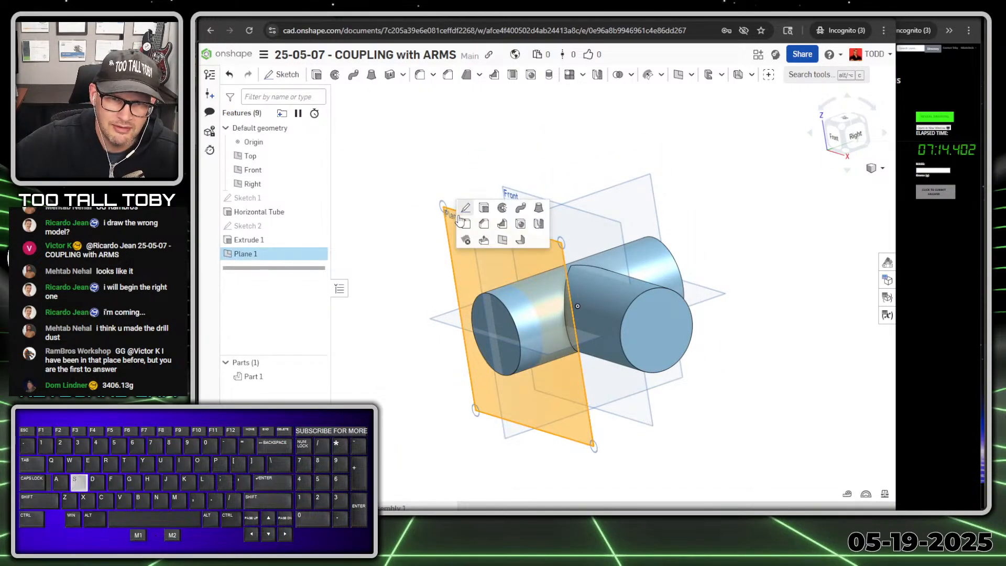
{"action": "left_click", "coordinate": [465, 209]}
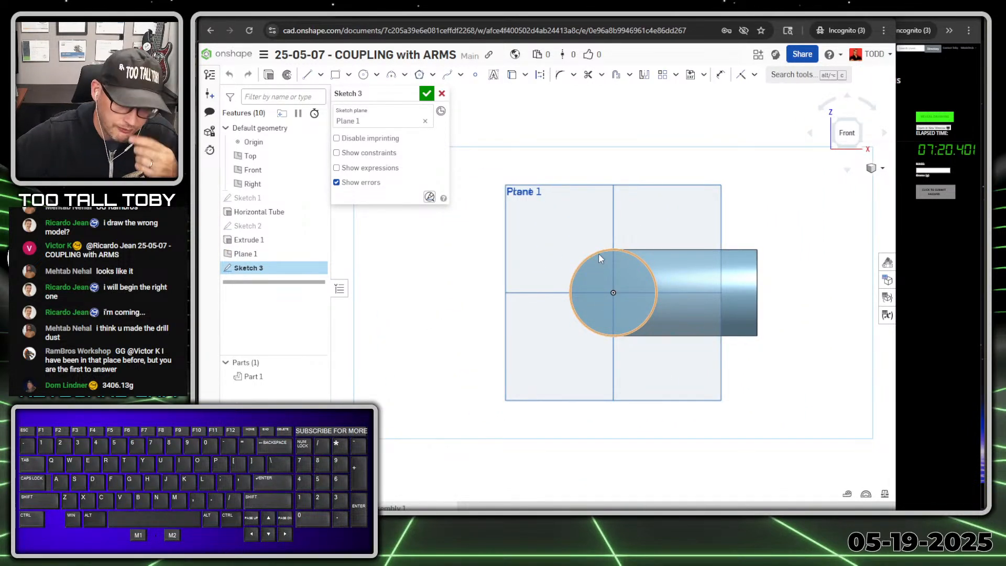
{"action": "left_click", "coordinate": [598, 253]}
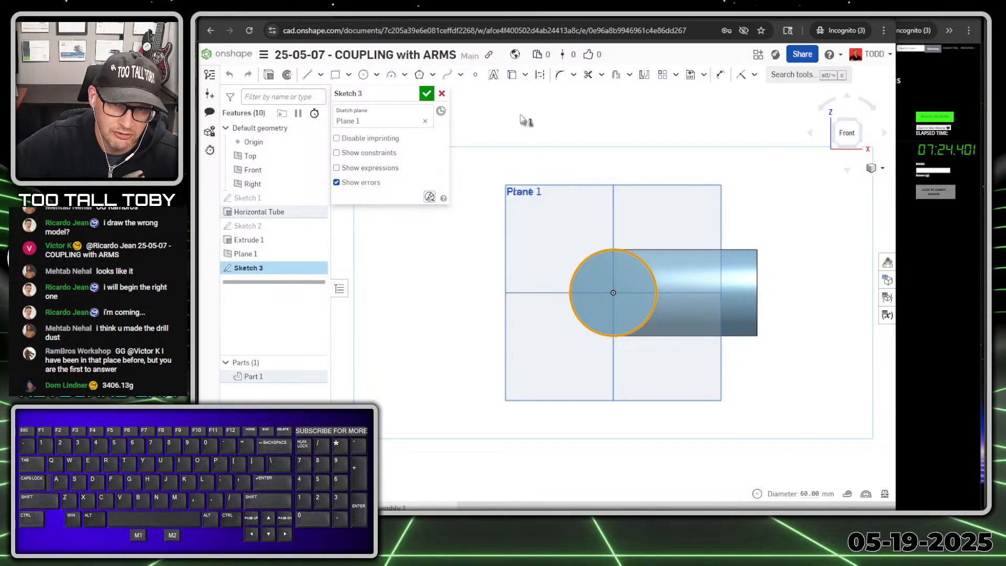
{"action": "left_click", "coordinate": [512, 77]}
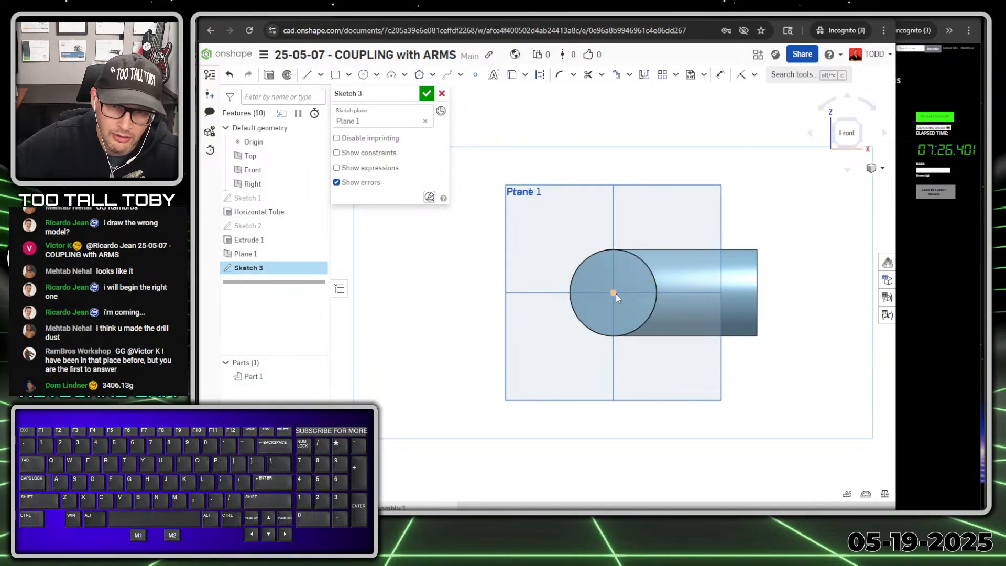
{"action": "key", "text": "shift+7"}
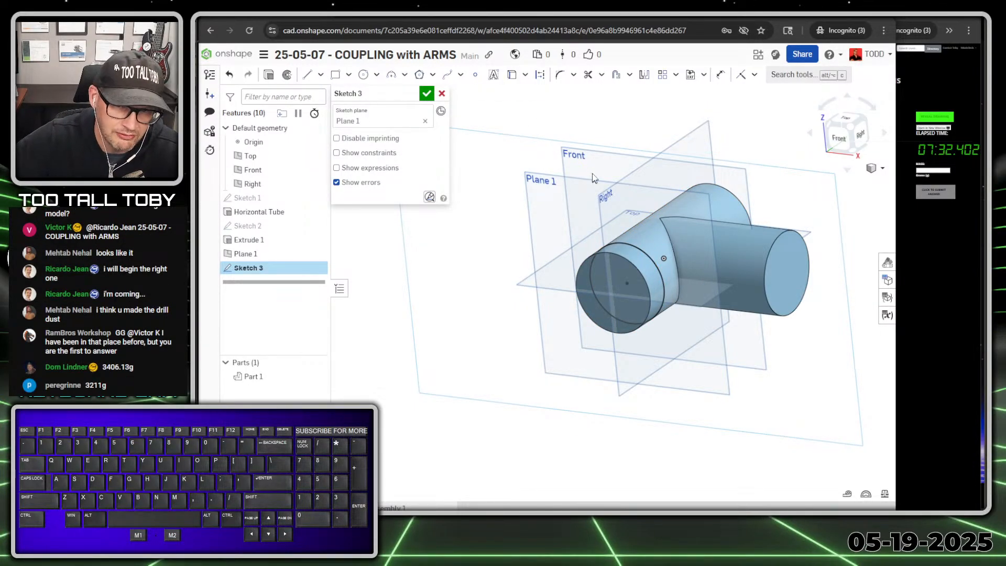
{"action": "key", "text": "n"}
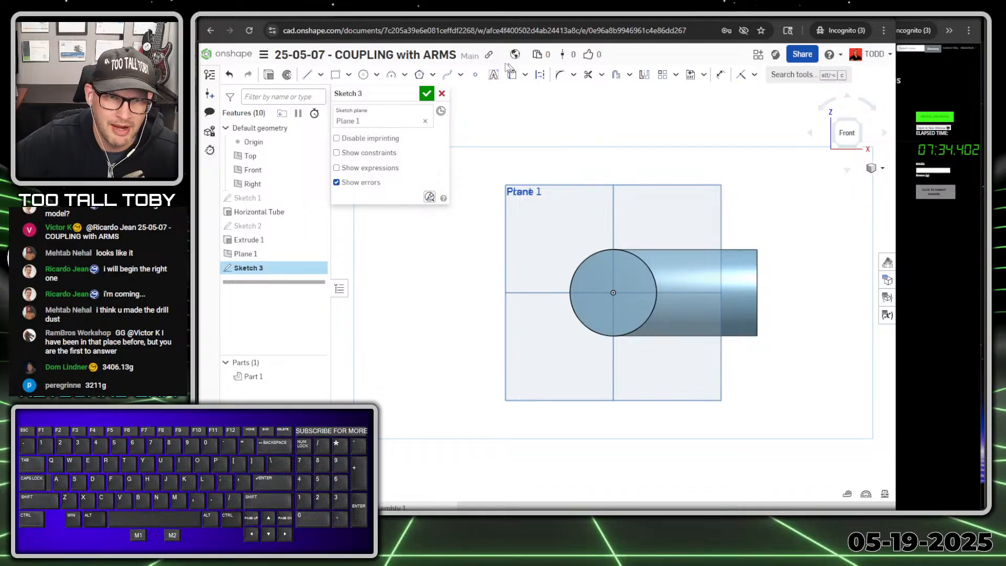
- Draw a line about 87 mm long from the projected circle up and leftward, continued by a tangent arc of 14 mm radius
{"action": "left_click", "coordinate": [308, 76]}
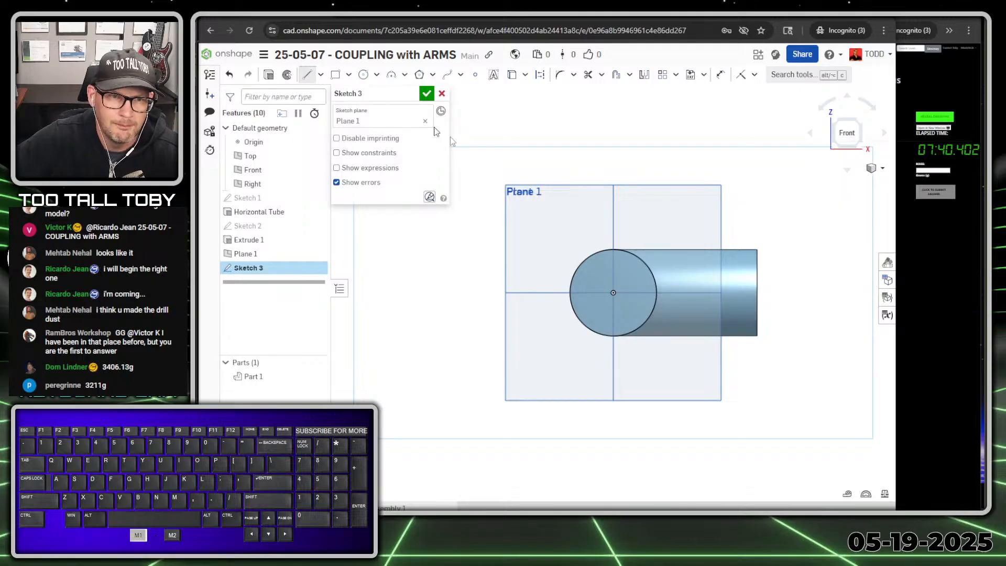
{"action": "left_click", "coordinate": [633, 255]}
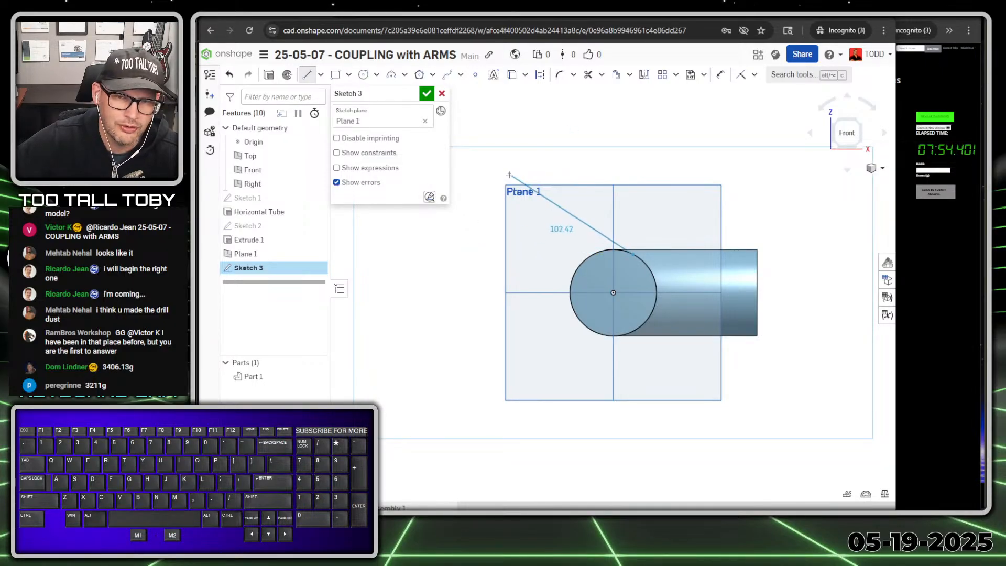
{"action": "left_click", "coordinate": [536, 175]}
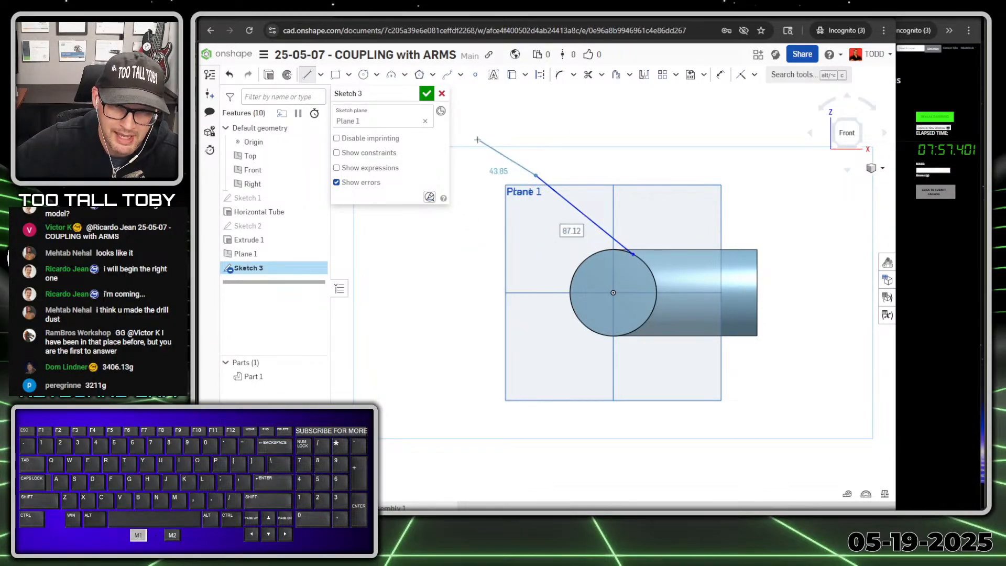
{"action": "key", "text": "t"}
{"action": "left_click", "coordinate": [534, 173]}
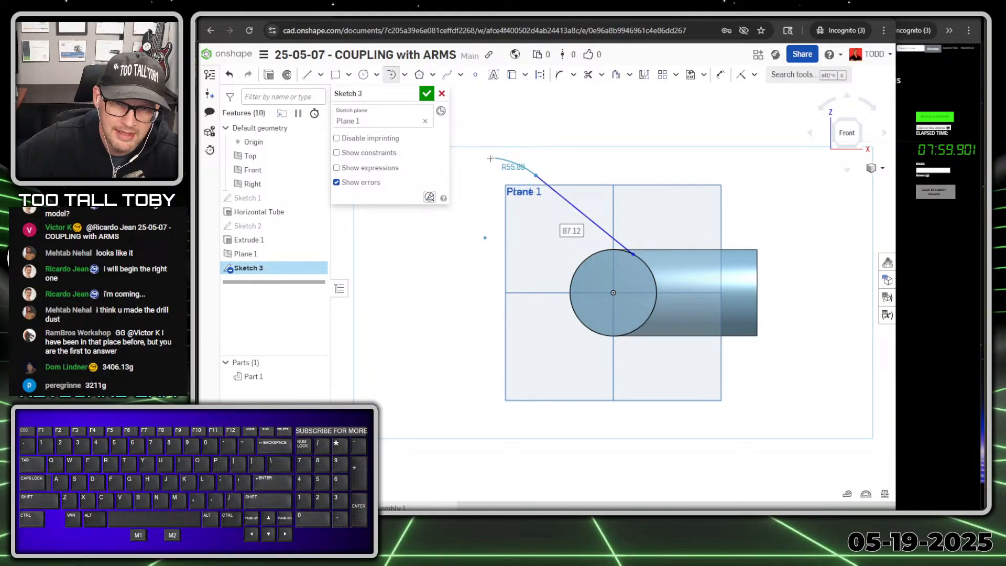
{"action": "left_click", "coordinate": [508, 198]}
{"action": "key", "text": "l"}
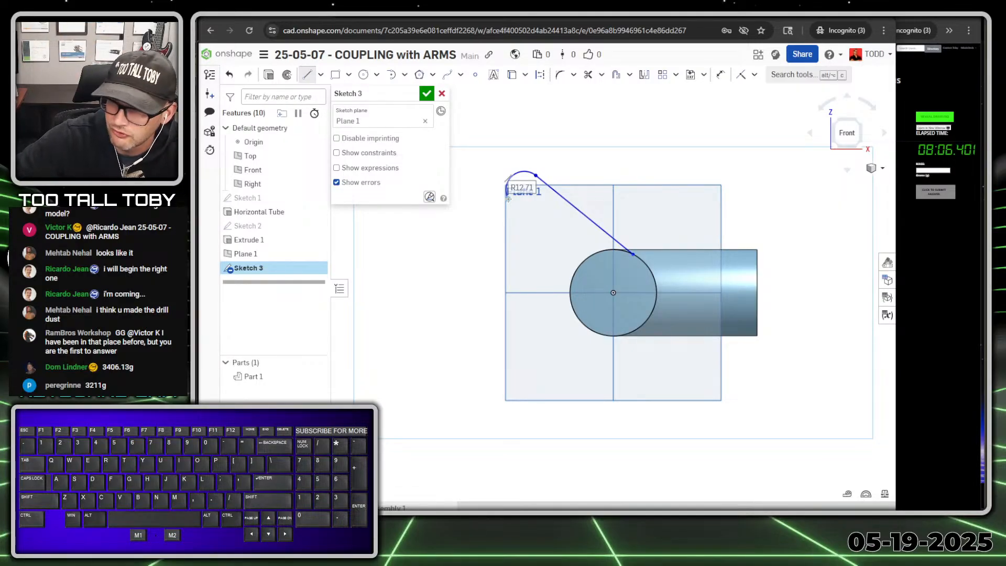
{"action": "type", "text": "14"}
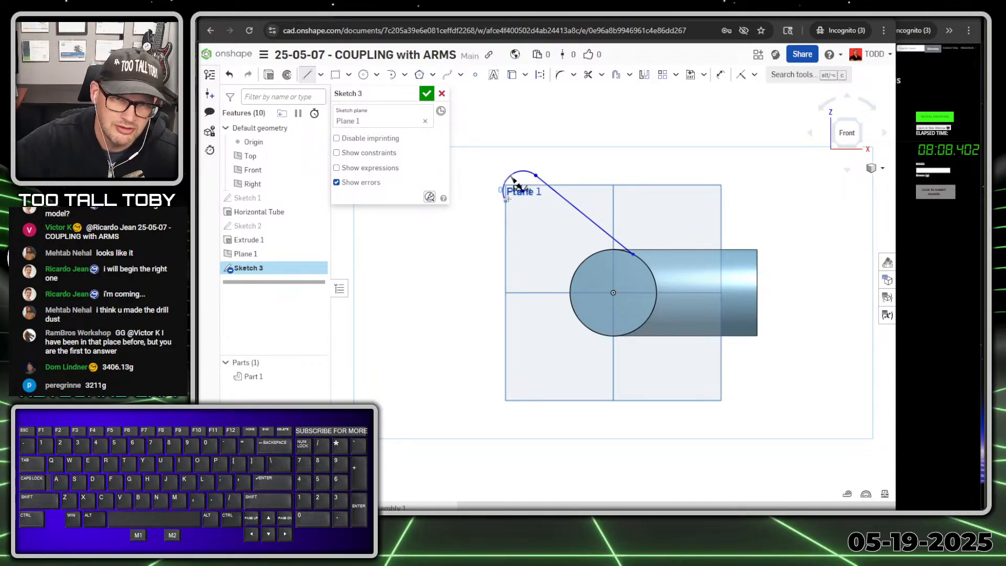
- Draw a second line from the arc's free end back down toward the projected circle, ending short of it
{"action": "left_click", "coordinate": [506, 200]}
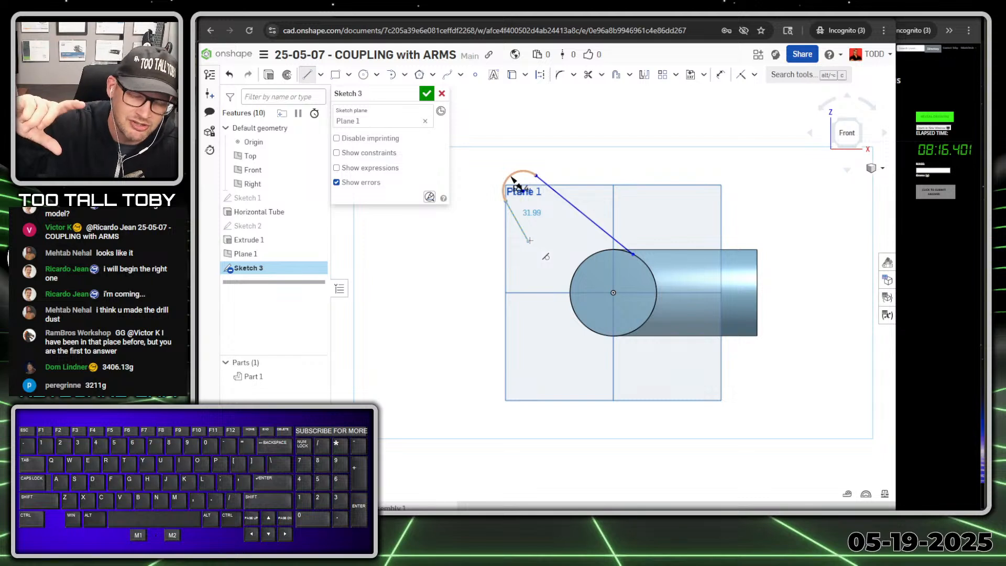
{"action": "left_click", "coordinate": [543, 268]}
{"action": "key", "text": "Escape"}
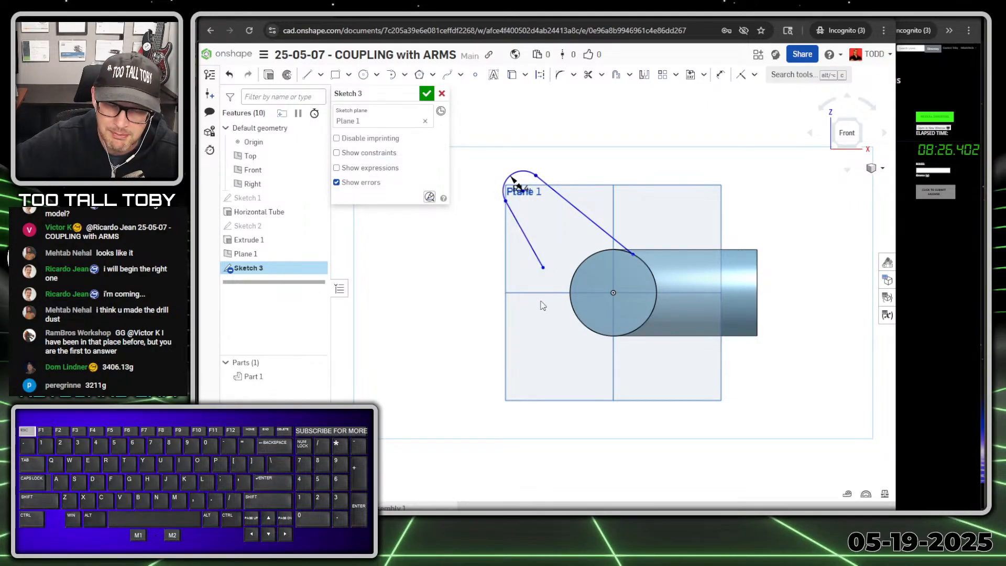
- Extend the second line's free end onto the projected circle and make the line tangent to it
{"action": "left_click_drag", "start_coordinate": [545, 267], "coordinate": [577, 317]}
{"action": "left_click", "coordinate": [578, 331]}
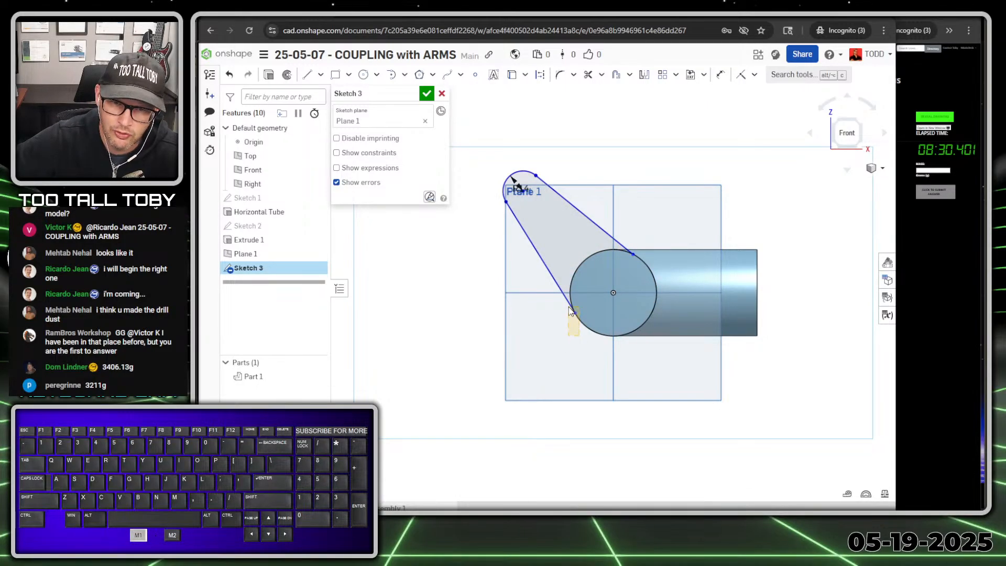
{"action": "left_click", "coordinate": [568, 306]}
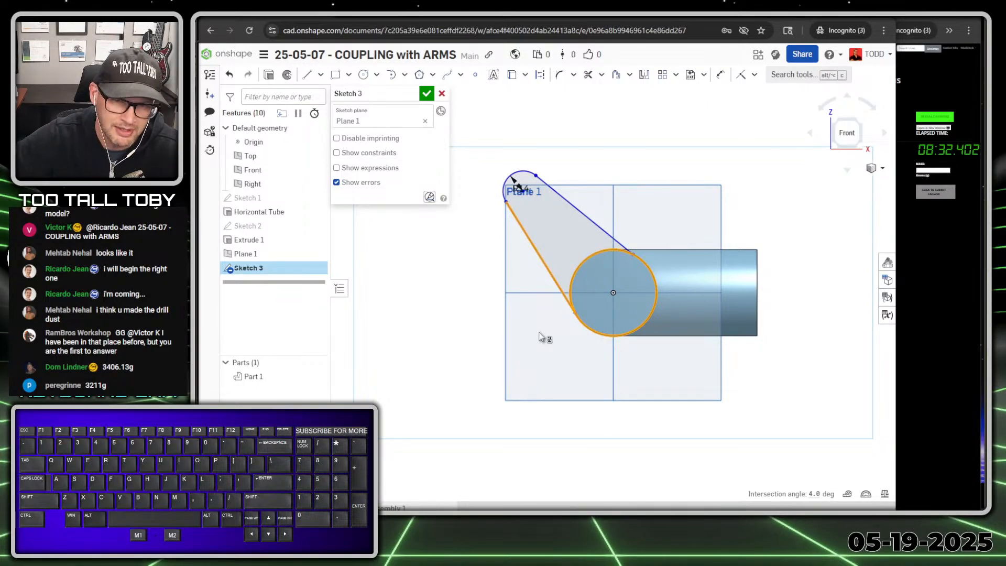
{"action": "key", "text": "t"}
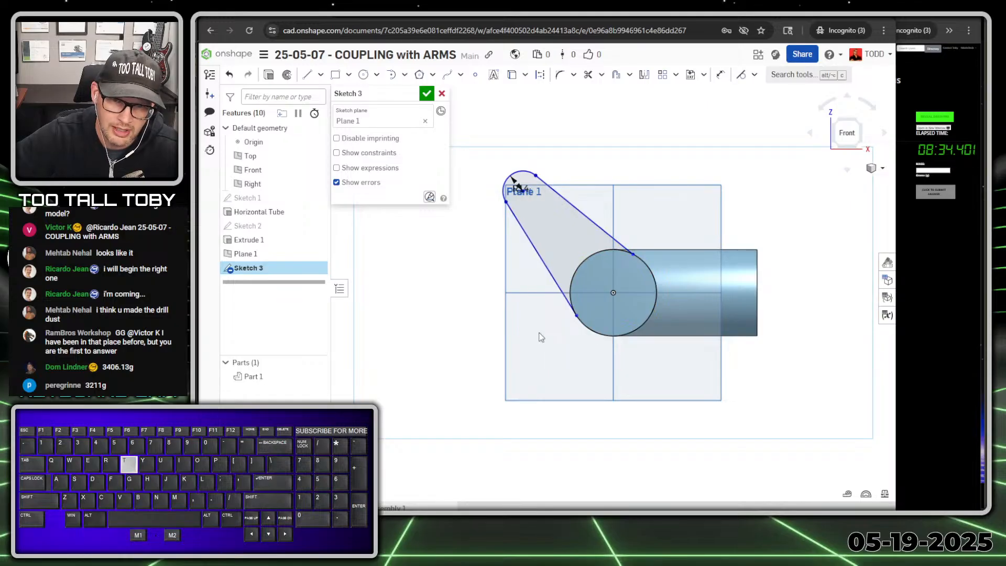
{"action": "left_click_drag", "start_coordinate": [633, 255], "coordinate": [628, 265]}
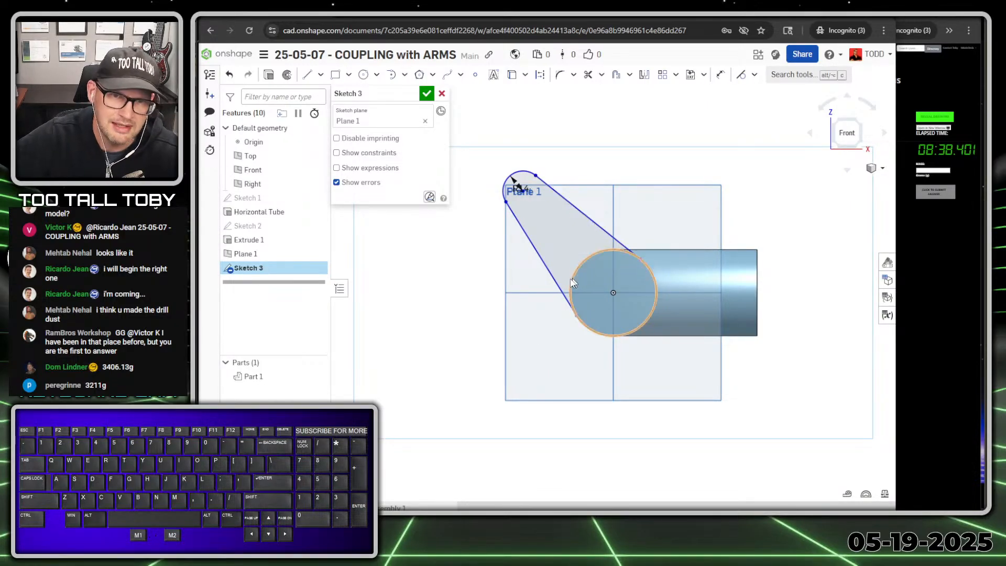
- Move the R14 label clear of the arc and draw a construction line from the projected circle's centre to the arc's centre
{"action": "key", "text": "t"}
{"action": "left_click_drag", "start_coordinate": [516, 186], "coordinate": [484, 147]}
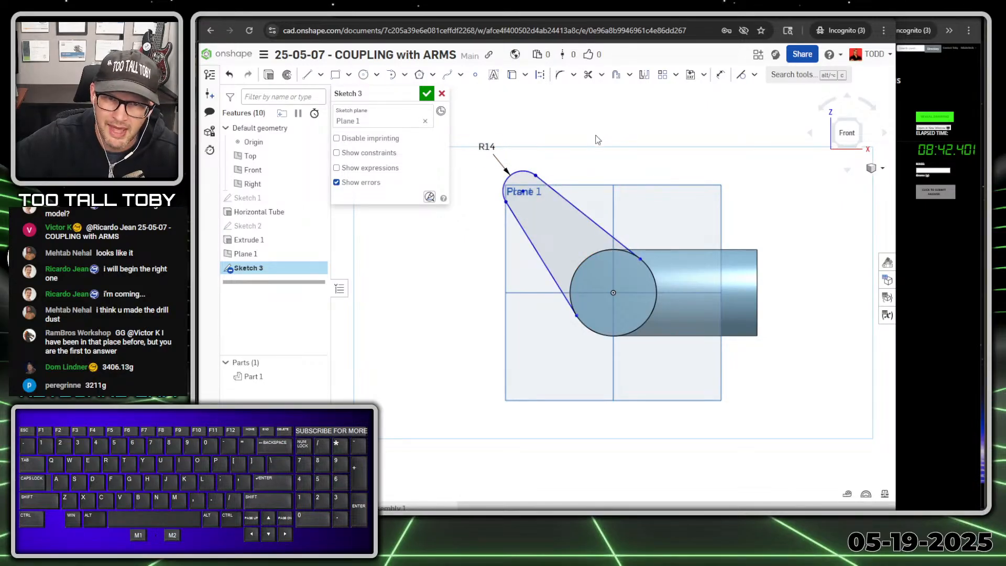
{"action": "key", "text": "s"}
{"action": "left_click", "coordinate": [622, 119]}
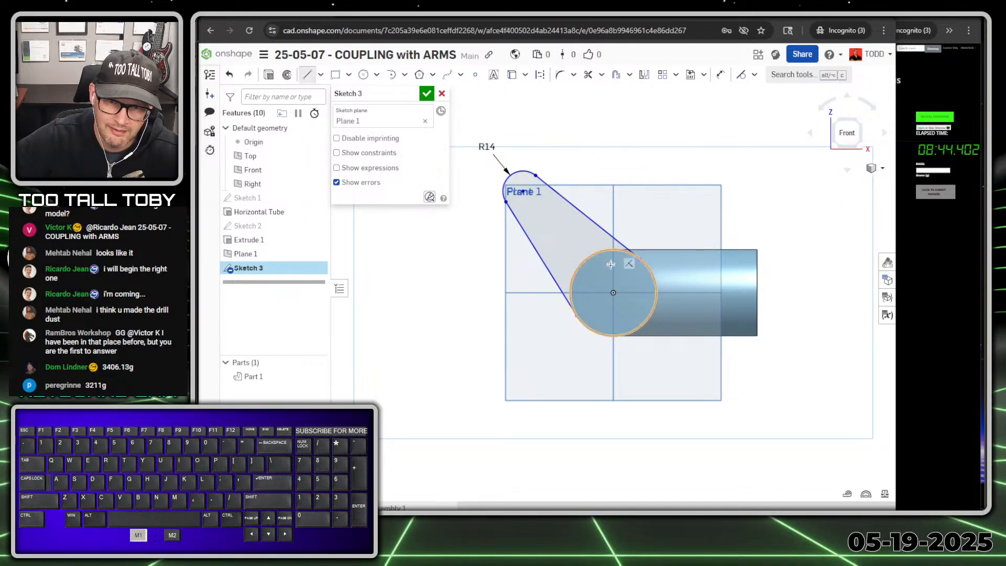
{"action": "left_click", "coordinate": [612, 293]}
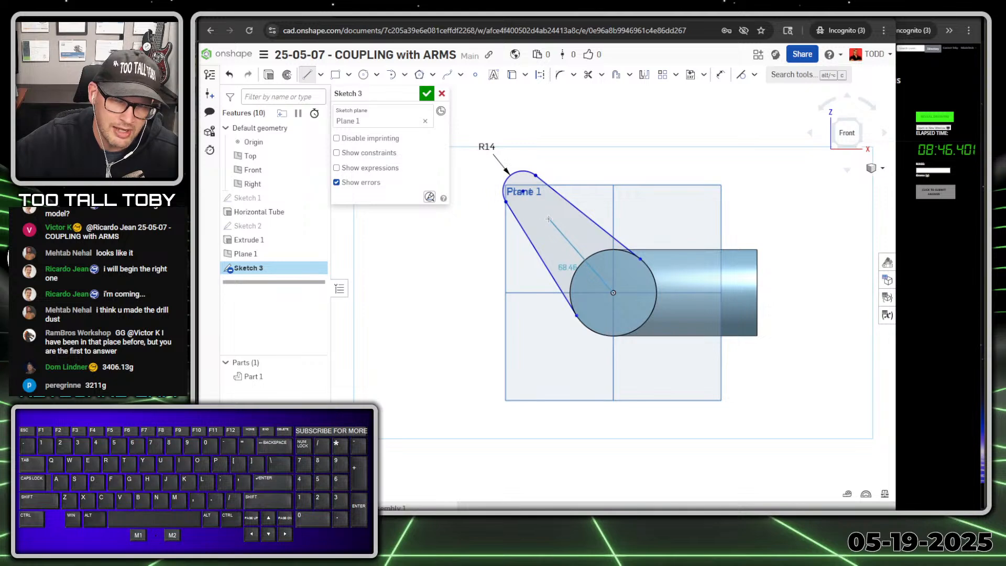
{"action": "scroll", "coordinate": [538, 204], "scroll_direction": "up", "scroll_amount": 2}
{"action": "scroll", "coordinate": [539, 206], "scroll_direction": "up", "scroll_amount": 1}
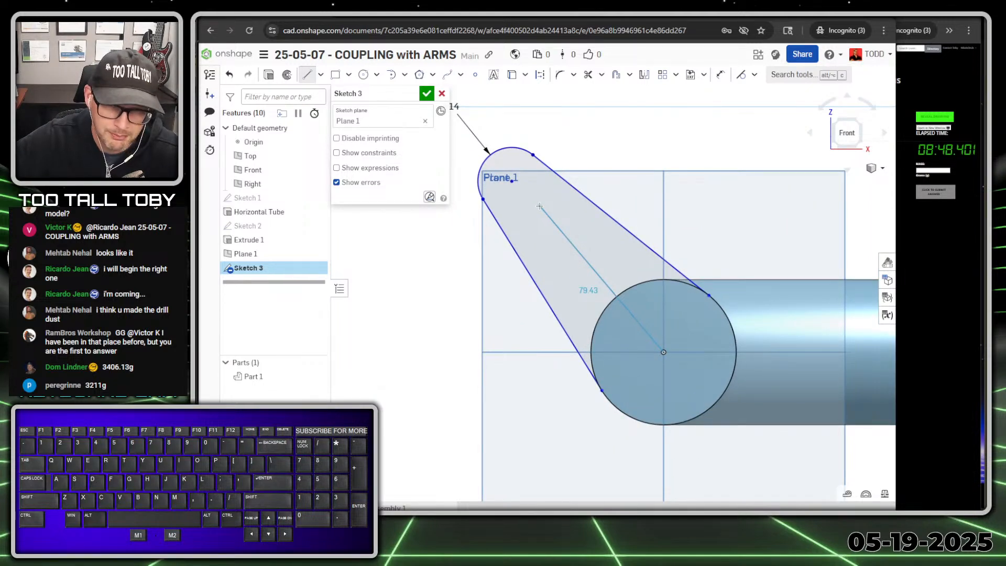
{"action": "key", "text": "q"}
{"action": "key", "text": "q"}
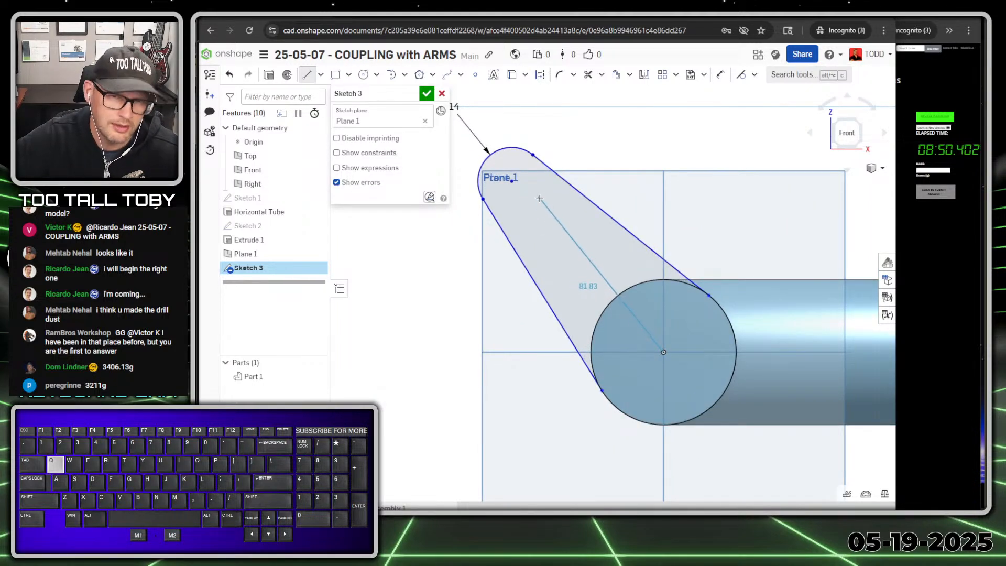
{"action": "key", "text": "q"}
{"action": "left_click", "coordinate": [512, 181]}
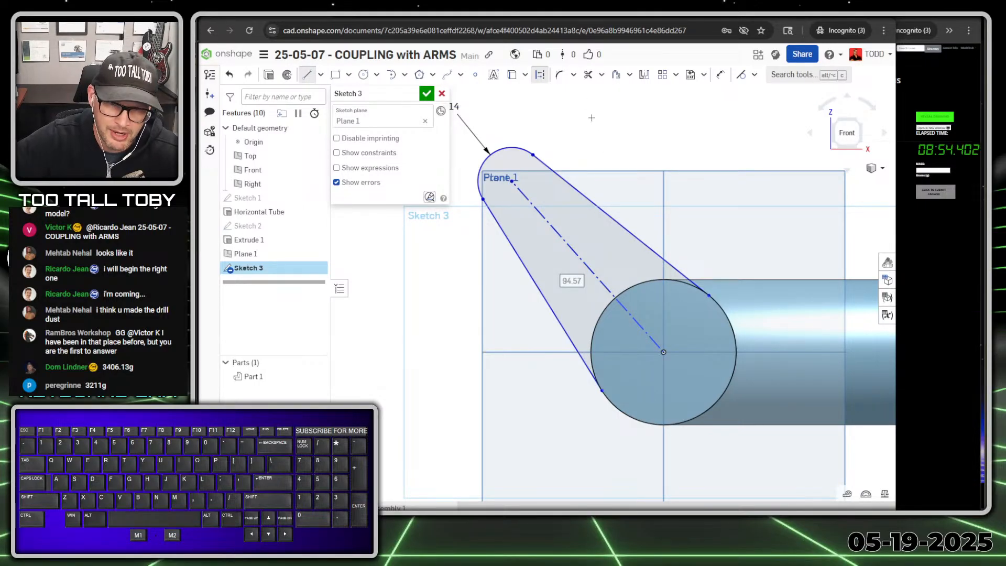
- Dimension the angle between the construction centerline and the horizontal Top plane as 35°
{"action": "key", "text": "s"}
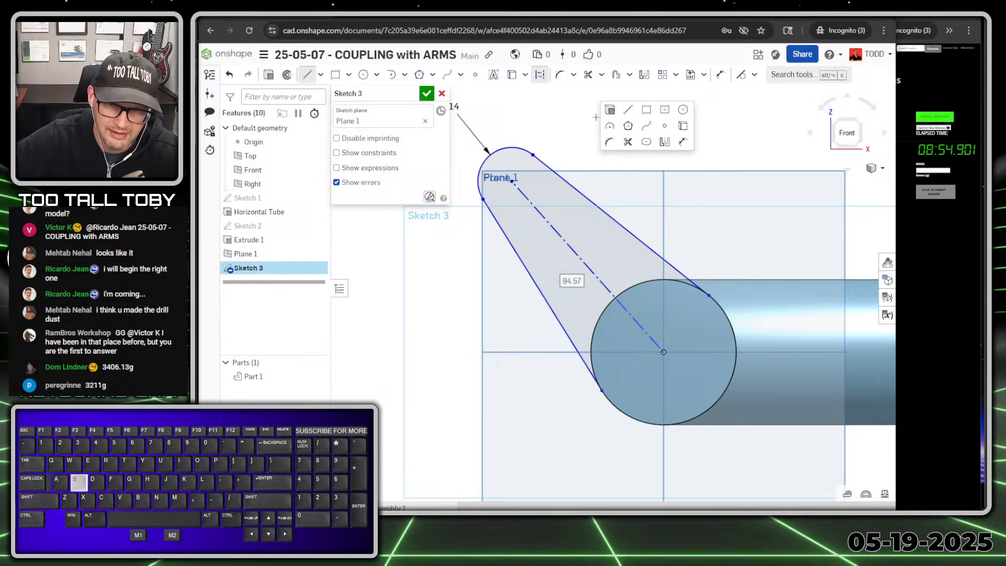
{"action": "left_click", "coordinate": [681, 143]}
{"action": "left_click", "coordinate": [534, 353]}
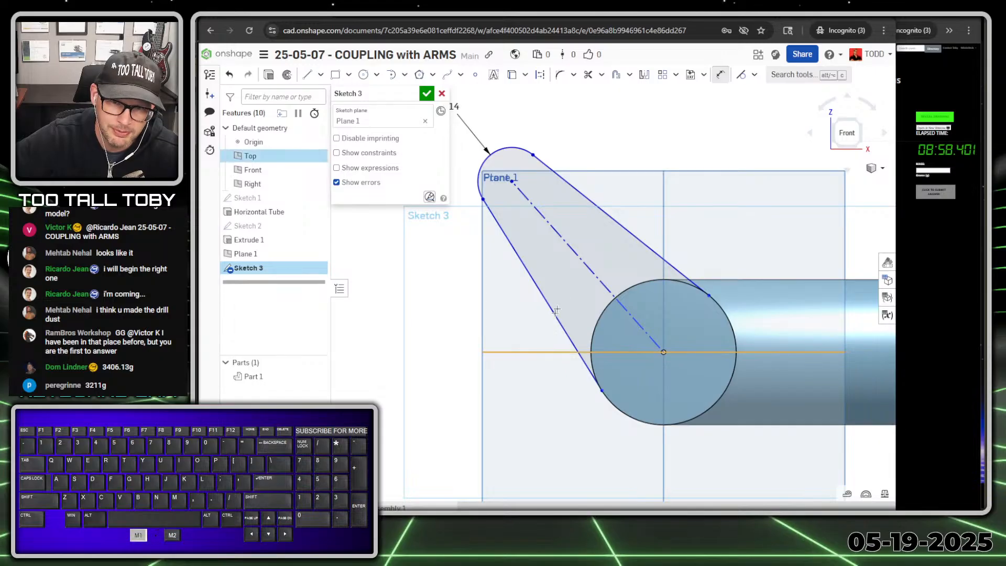
{"action": "left_click", "coordinate": [582, 261]}
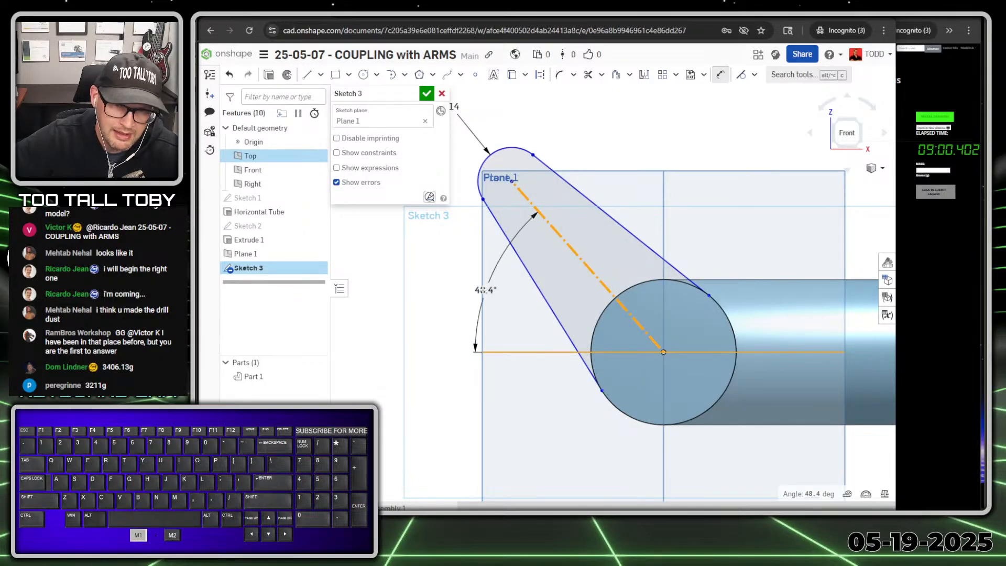
{"action": "left_click", "coordinate": [442, 285]}
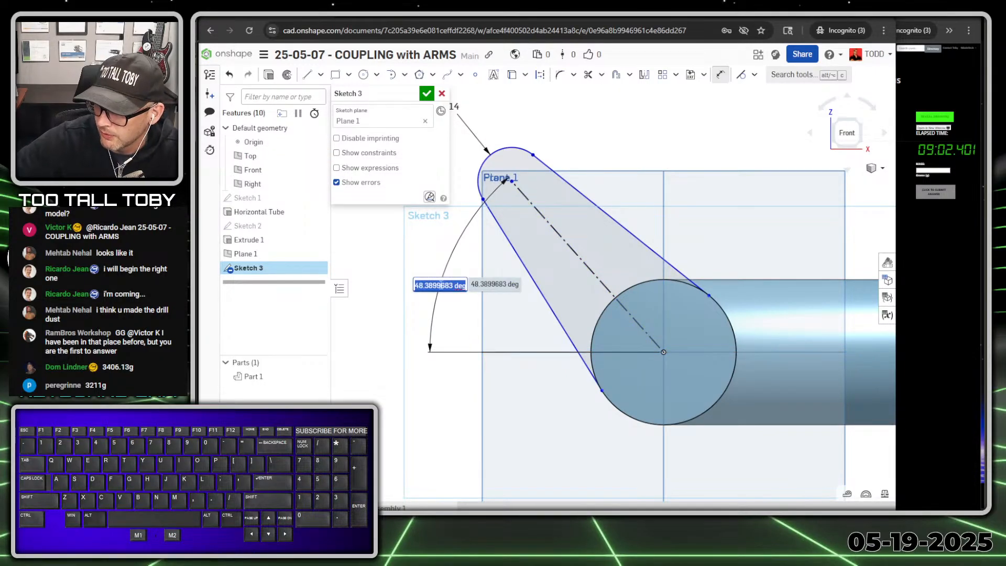
{"action": "type", "text": "35"}
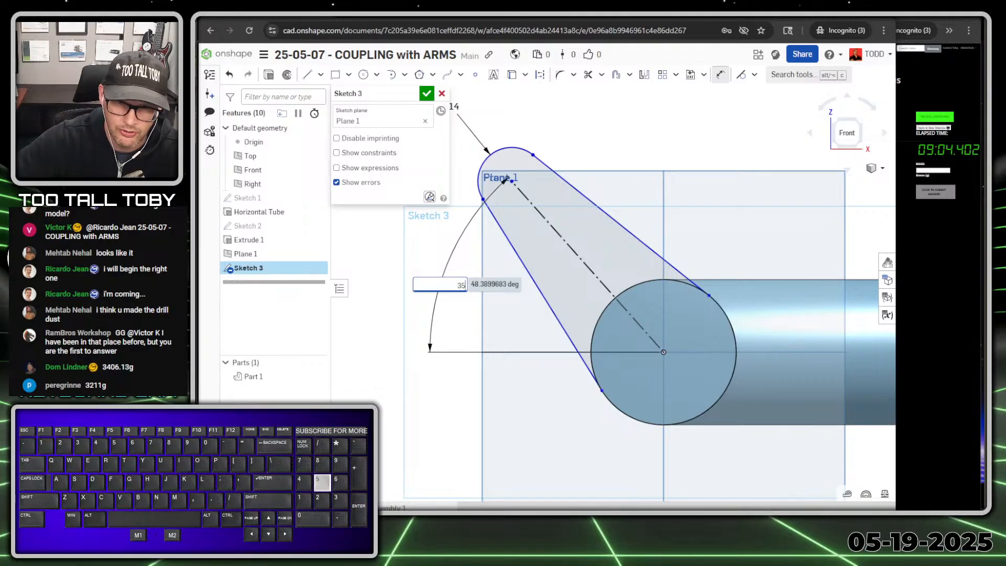
{"action": "key", "text": "Return"}
- Dimension the vertical distance from the Top plane to the arm arc's centre as 50 mm
{"action": "scroll", "coordinate": [550, 404], "scroll_direction": "down", "scroll_amount": 3}
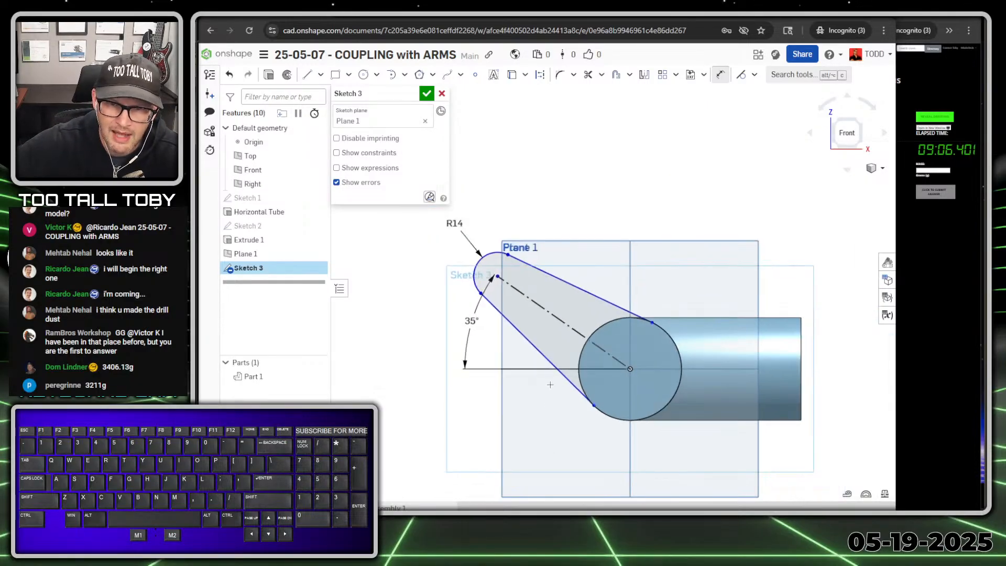
{"action": "left_click", "coordinate": [520, 369]}
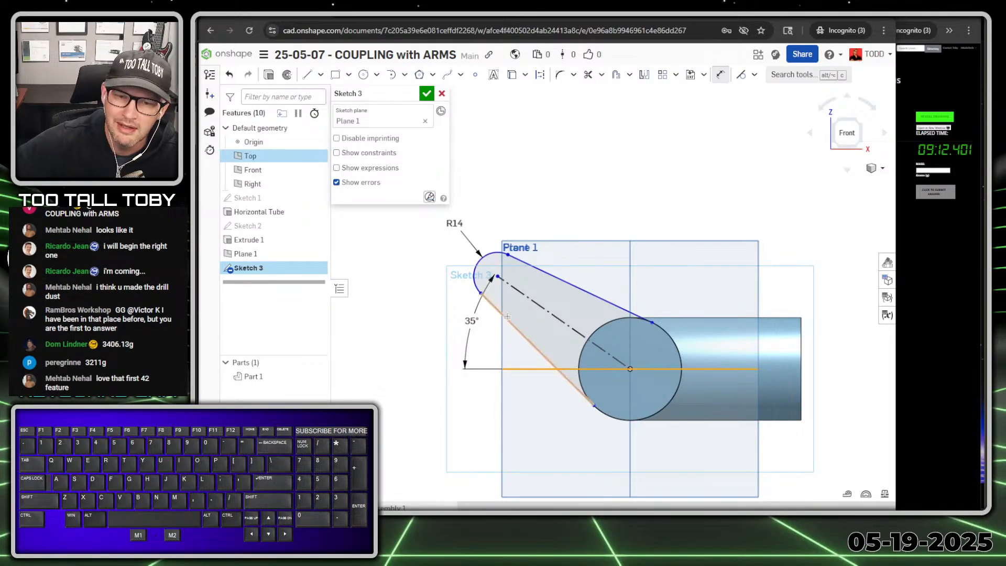
{"action": "left_click", "coordinate": [497, 278]}
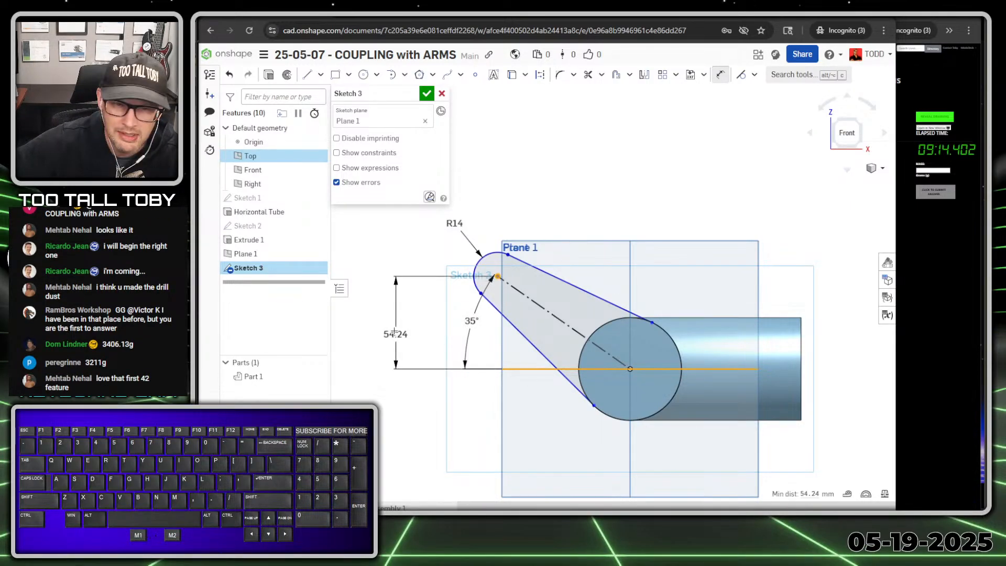
{"action": "left_click", "coordinate": [394, 325]}
{"action": "type", "text": "50"}
{"action": "key", "text": "Return"}
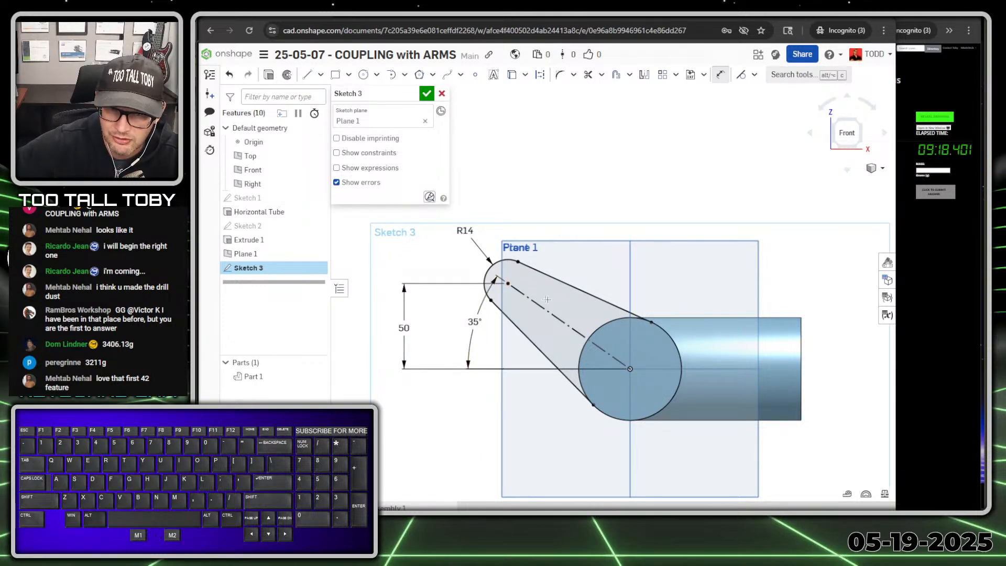
- Draw a 20 mm solid line from the arc's centre along the construction centerline toward the projected circle
{"action": "scroll", "coordinate": [521, 279], "scroll_direction": "up", "scroll_amount": 3}
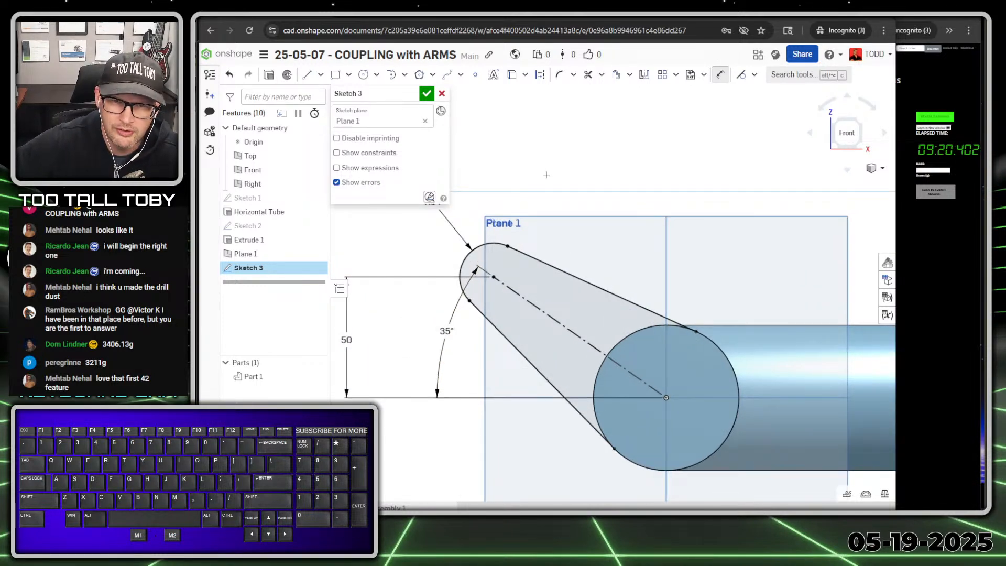
{"action": "key", "text": "s"}
{"action": "left_click", "coordinate": [564, 151]}
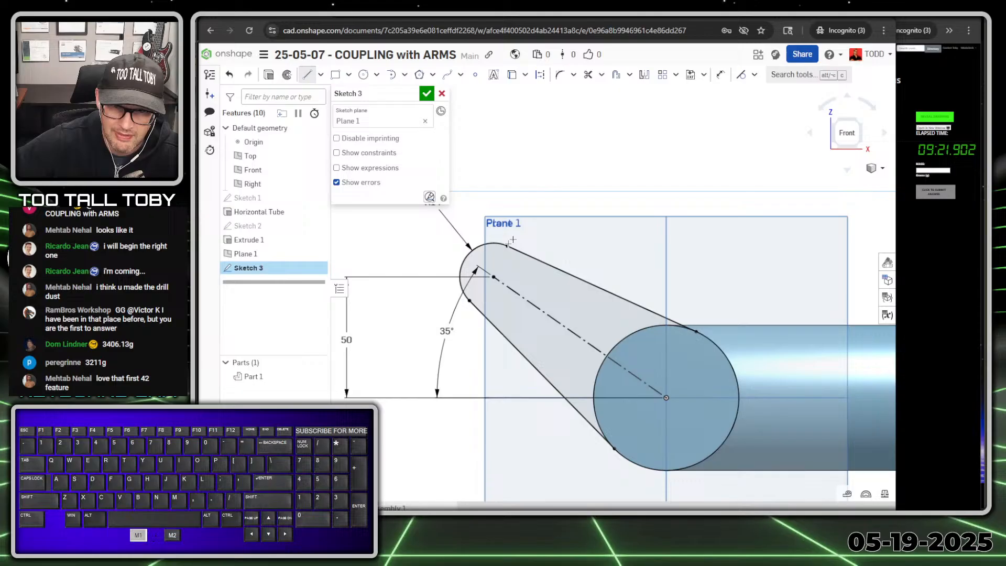
{"action": "left_click", "coordinate": [492, 276]}
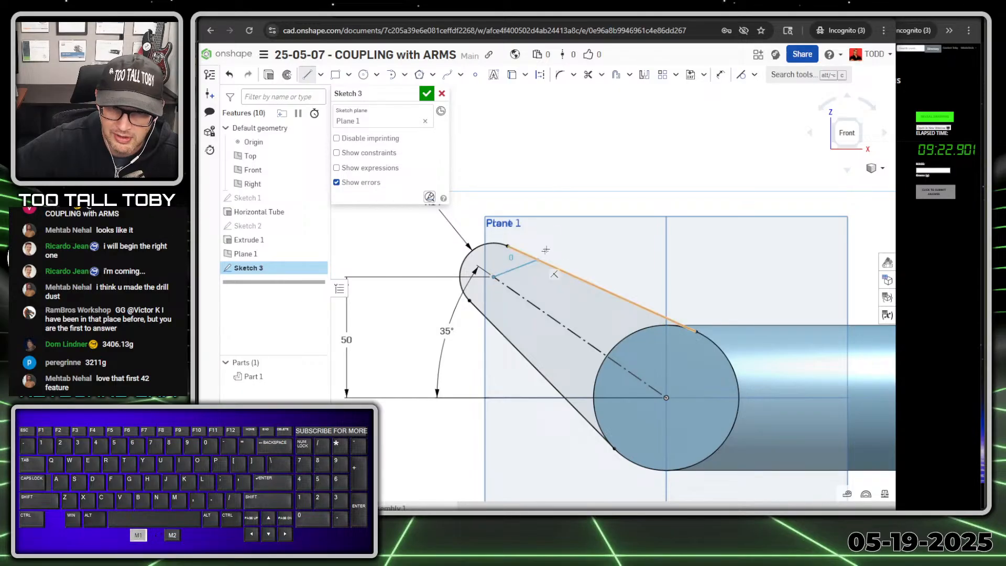
{"action": "left_click", "coordinate": [554, 318]}
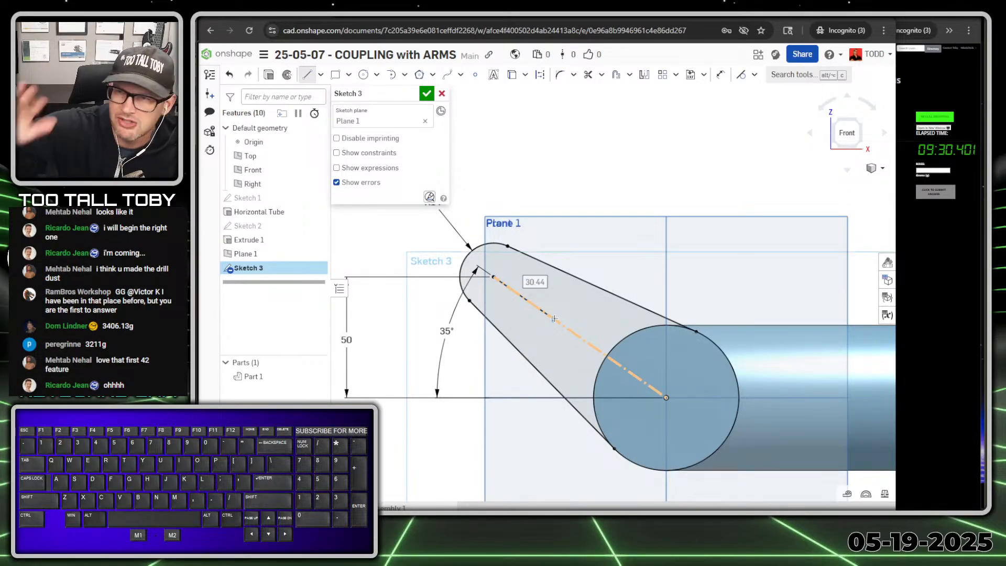
{"action": "type", "text": "20"}
{"action": "key", "text": "Return"}
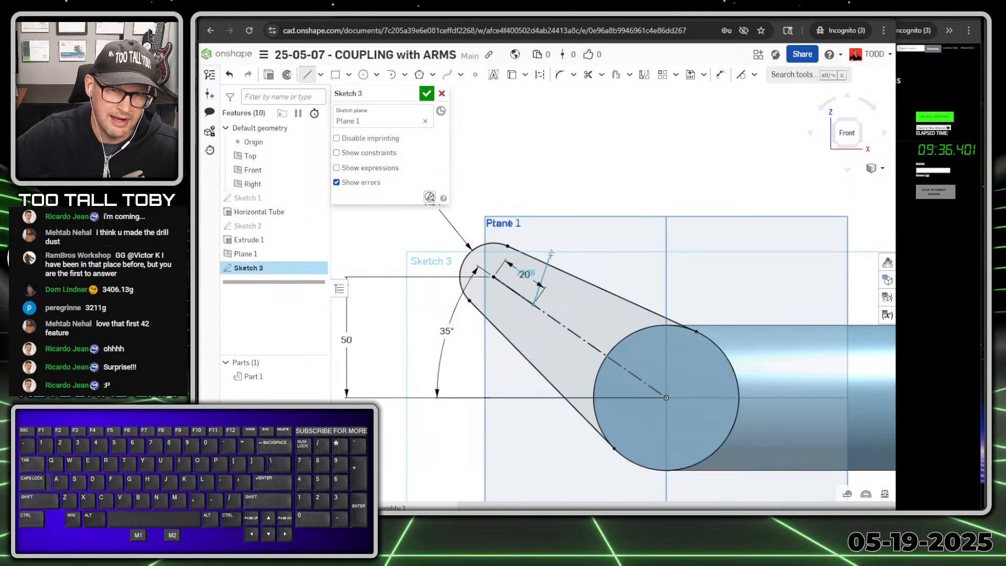
{"action": "key", "text": "Escape"}
- Move the R14 and 20 mm dimension labels outward, clear of the arm profile
{"action": "scroll", "coordinate": [526, 309], "scroll_direction": "down", "scroll_amount": 3}
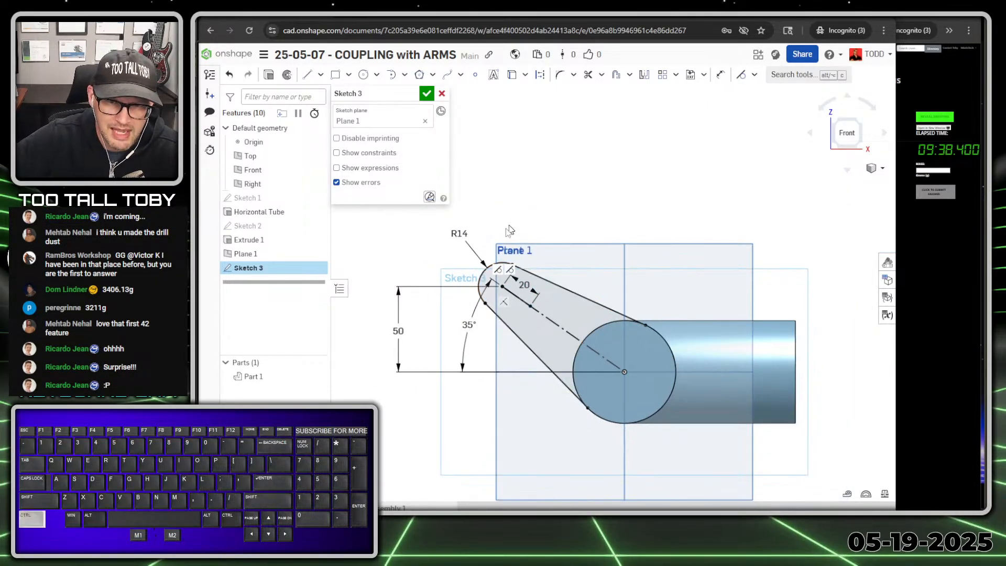
{"action": "left_click_drag", "start_coordinate": [455, 235], "coordinate": [463, 224]}
{"action": "left_click_drag", "start_coordinate": [524, 286], "coordinate": [545, 253]}
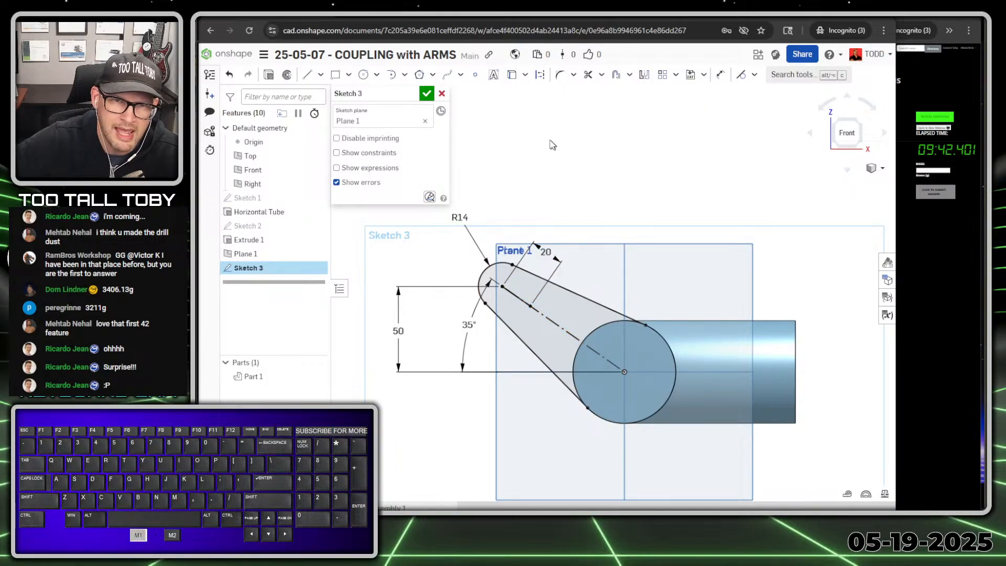
{"action": "left_click", "coordinate": [522, 300]}
{"action": "left_click", "coordinate": [523, 301]}
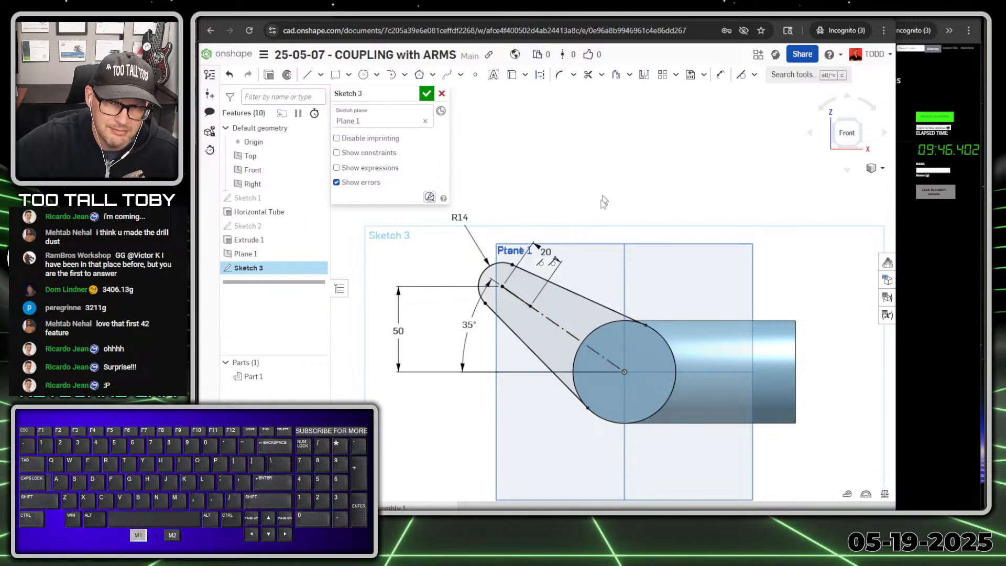
{"action": "left_click", "coordinate": [525, 306]}
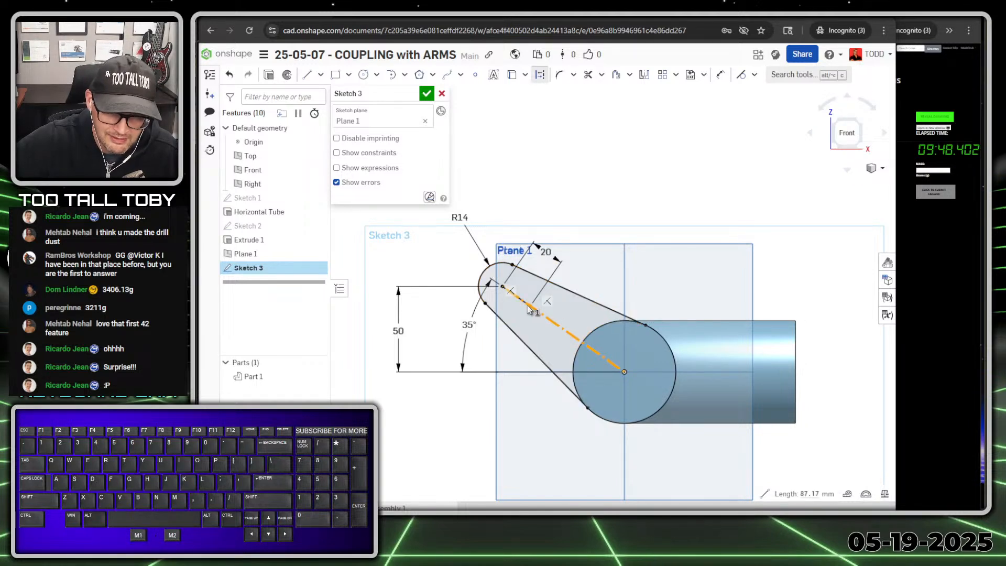
{"action": "left_click", "coordinate": [587, 187]}
{"action": "scroll", "coordinate": [527, 295], "scroll_direction": "up", "scroll_amount": 5}
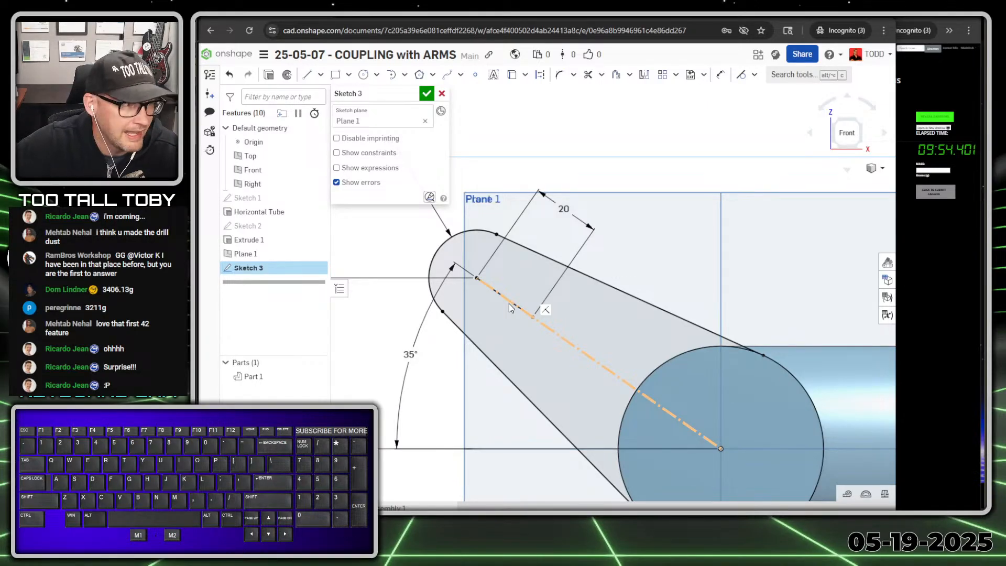
{"action": "left_click", "coordinate": [509, 304]}
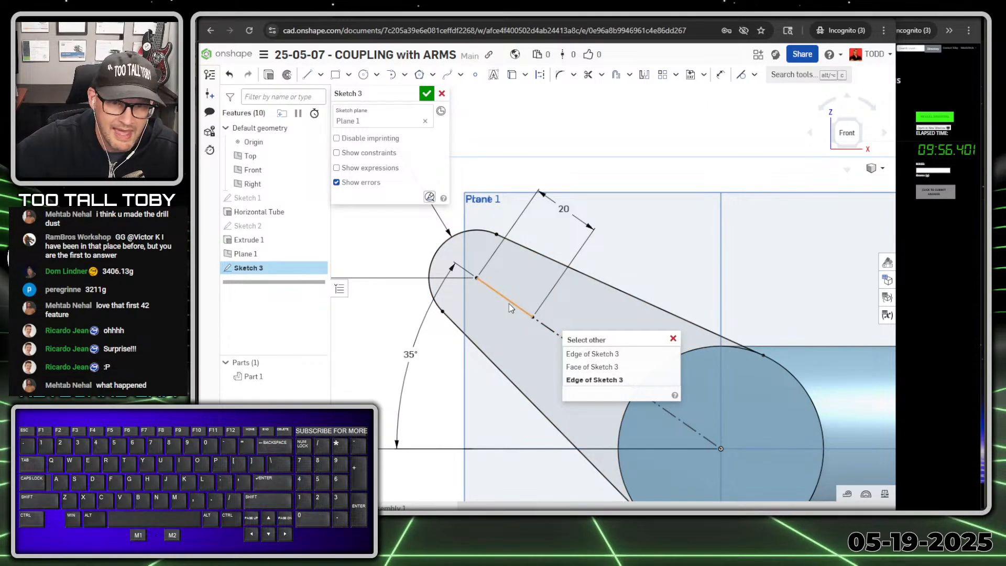
{"action": "key", "text": "grave"}
{"action": "key", "text": "grave"}
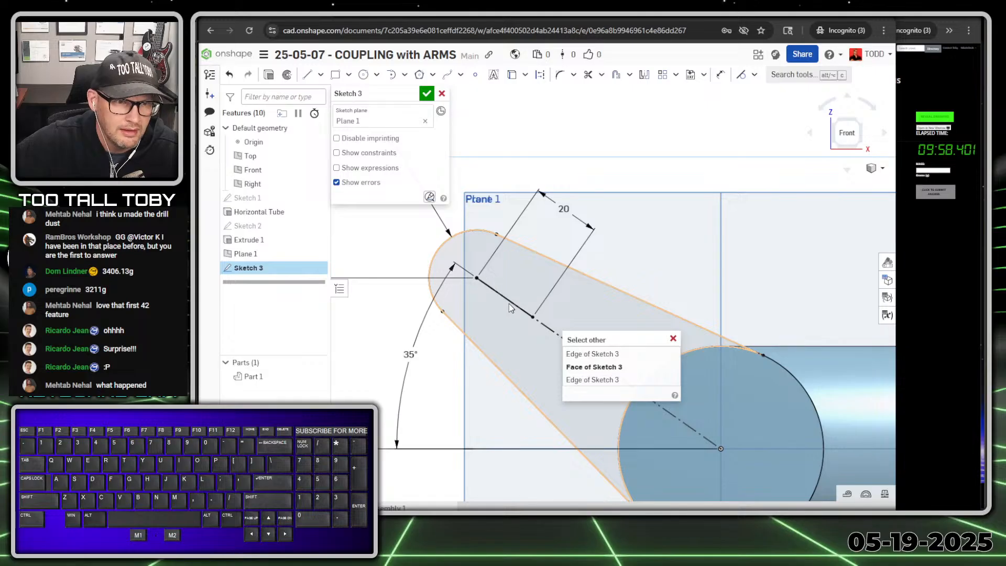
{"action": "key", "text": "grave"}
{"action": "key", "text": "grave"}
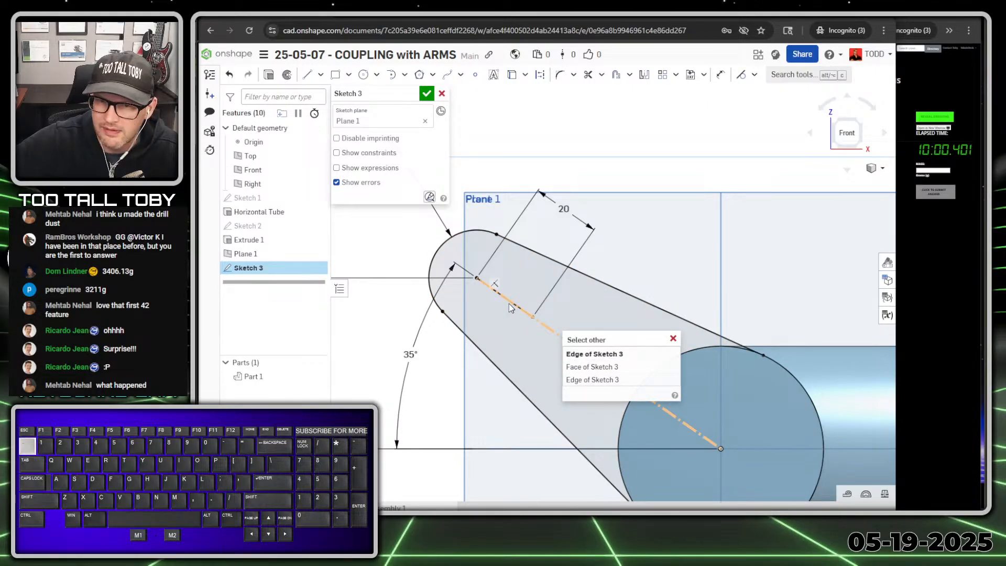
{"action": "key", "text": "grave"}
{"action": "key", "text": "grave"}
{"action": "key", "text": "grave"}
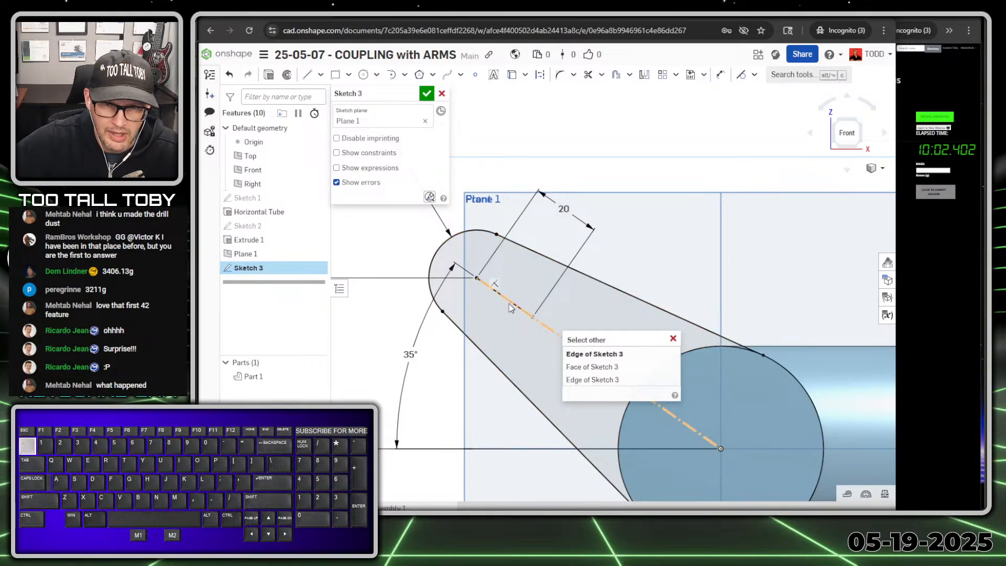
{"action": "key", "text": "grave"}
{"action": "key", "text": "grave"}
{"action": "key", "text": "grave"}
{"action": "key", "text": "grave"}
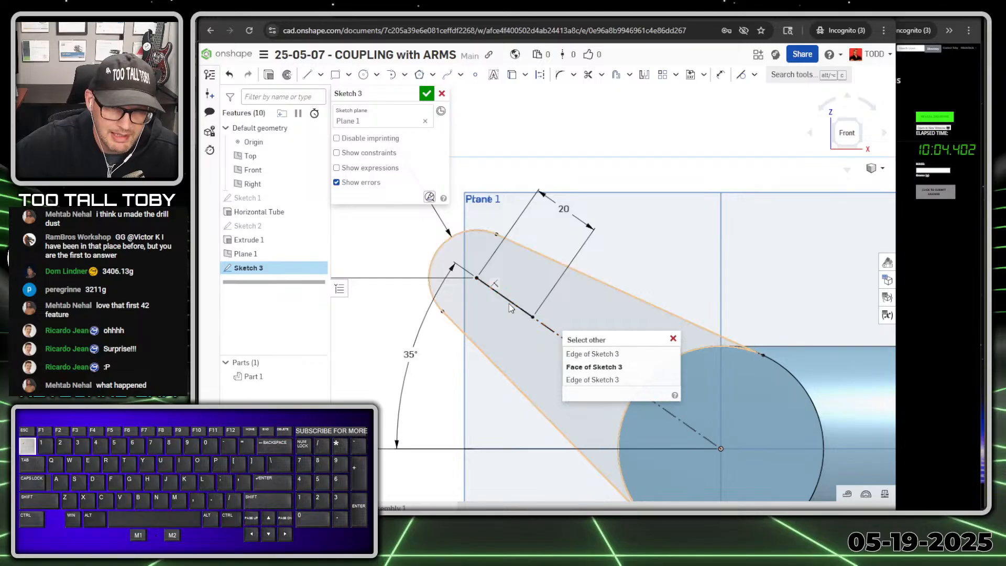
{"action": "key", "text": "grave"}
{"action": "key", "text": "grave"}
{"action": "key", "text": "grave"}
{"action": "key", "text": "Tab"}
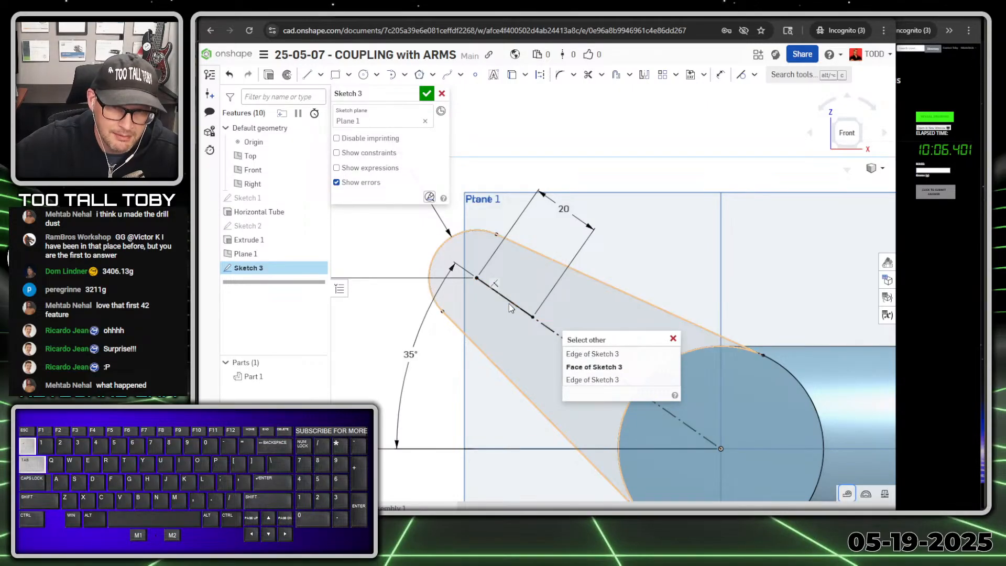
{"action": "key", "text": "grave"}
{"action": "key", "text": "grave"}
{"action": "key", "text": "grave"}
{"action": "key", "text": "grave"}
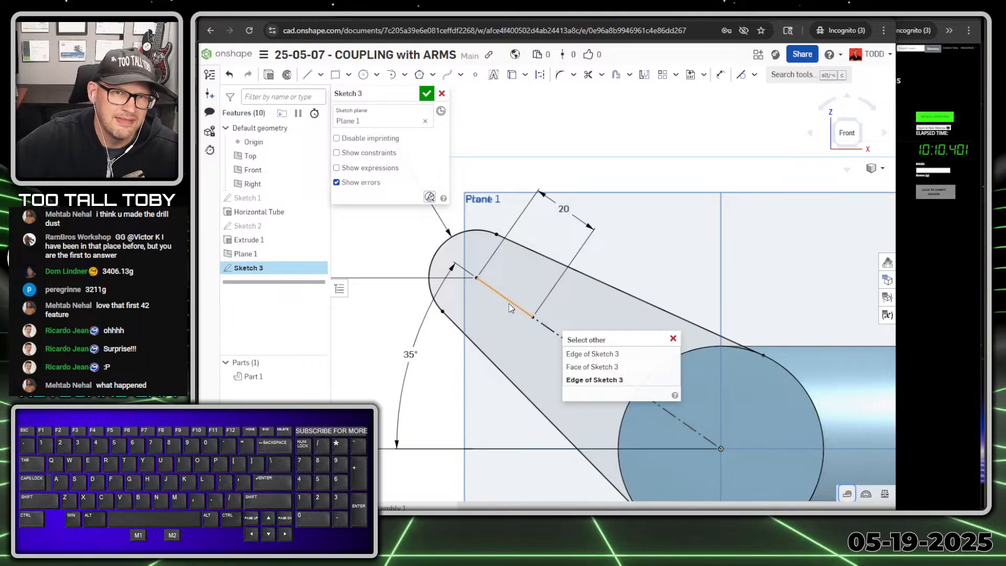
{"action": "left_click", "coordinate": [509, 305]}
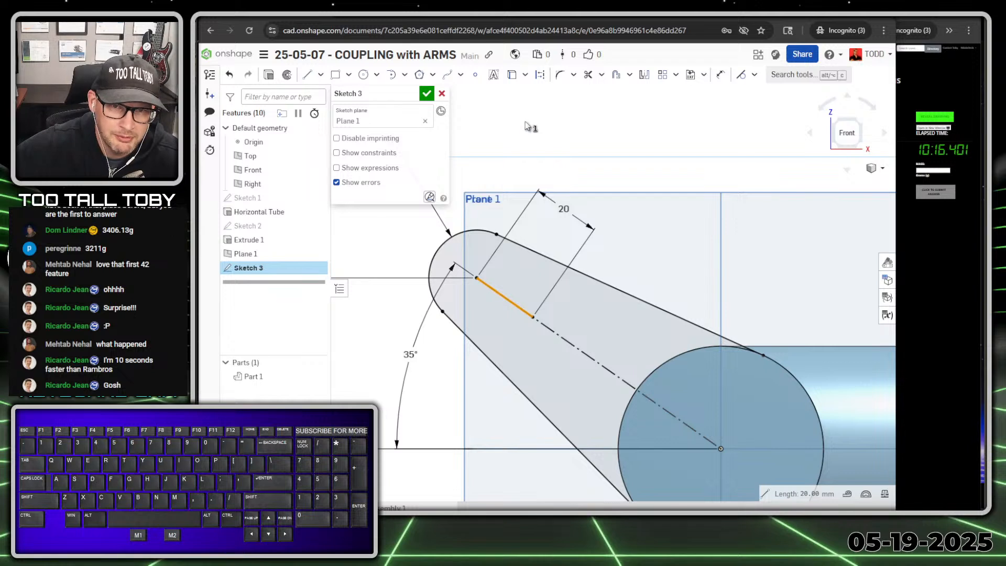
{"action": "left_click", "coordinate": [629, 75]}
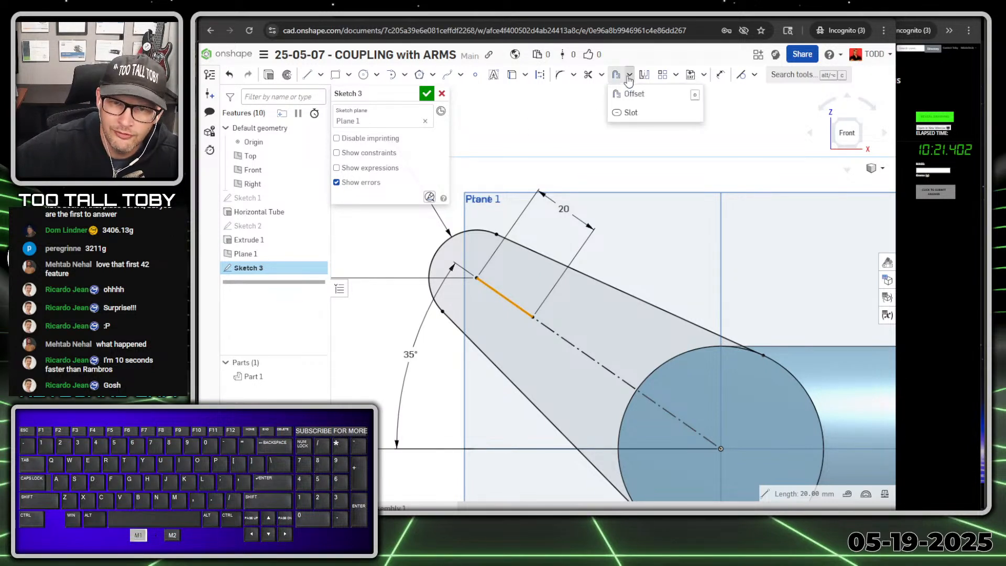
{"action": "left_click", "coordinate": [628, 113]}
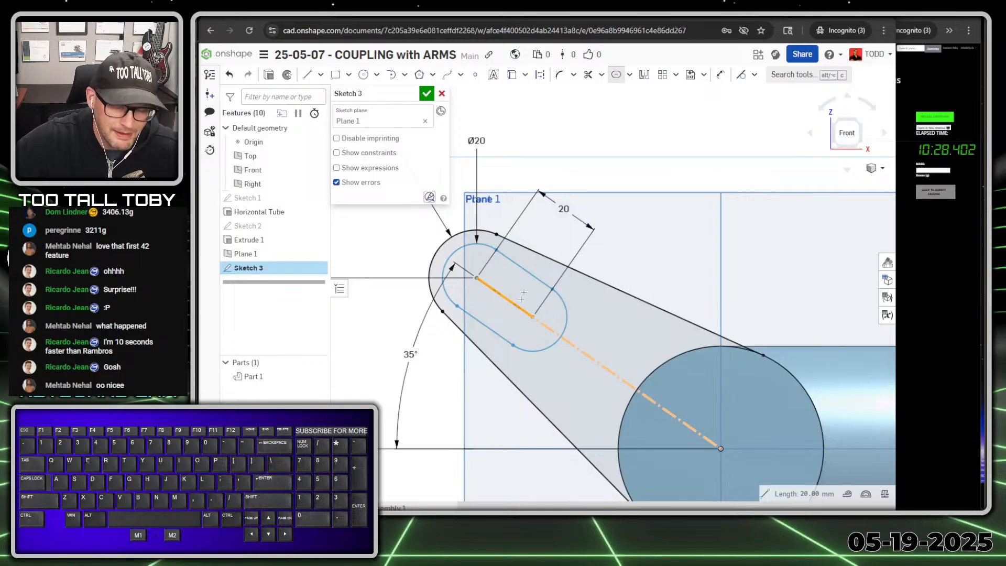
{"action": "key", "text": "Escape"}
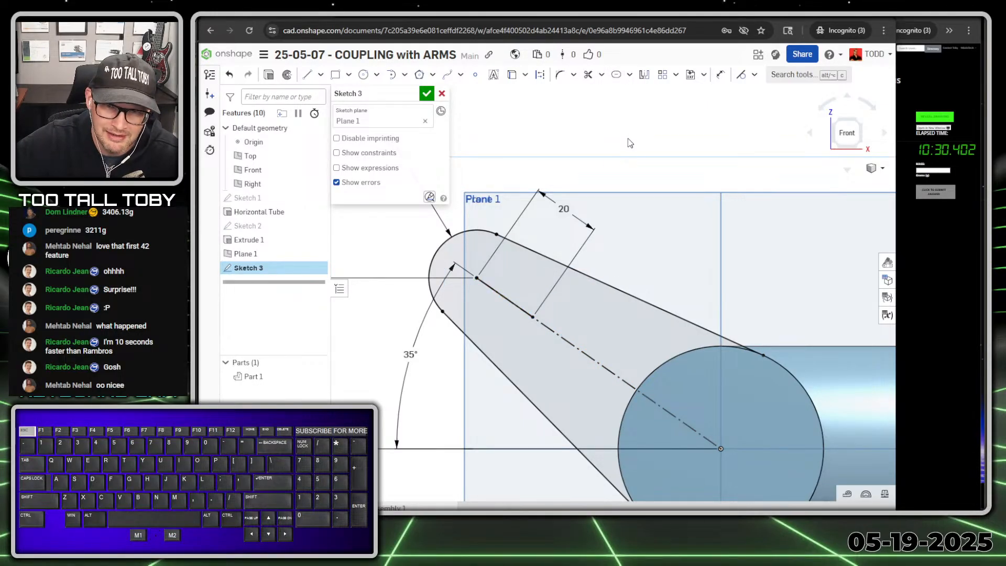
- Create a slot around the 20 mm solid line near the arm's rounded end and set its diameter to 14 mm
{"action": "left_click", "coordinate": [528, 320]}
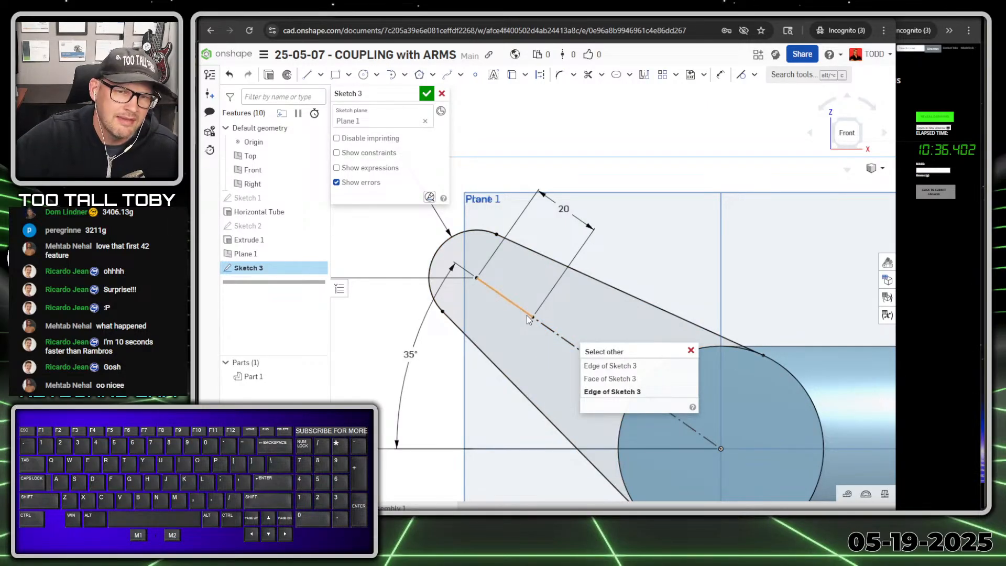
{"action": "left_click", "coordinate": [629, 76]}
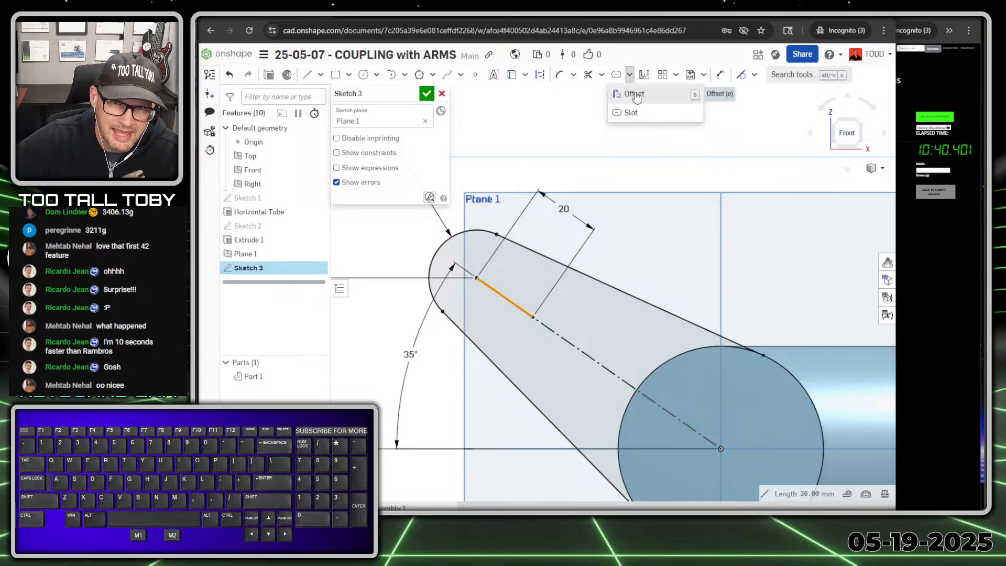
{"action": "left_click", "coordinate": [631, 112]}
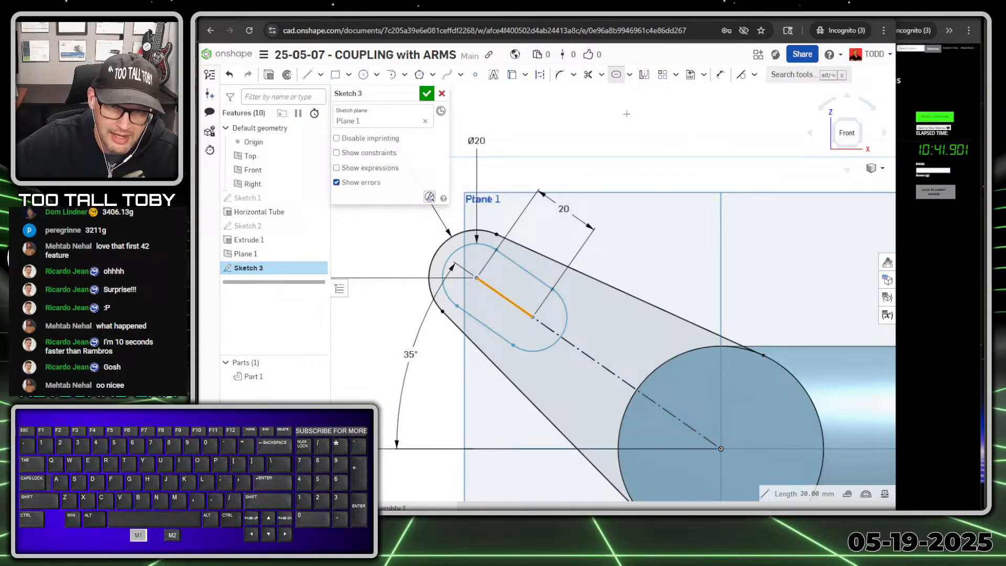
{"action": "left_click", "coordinate": [478, 160]}
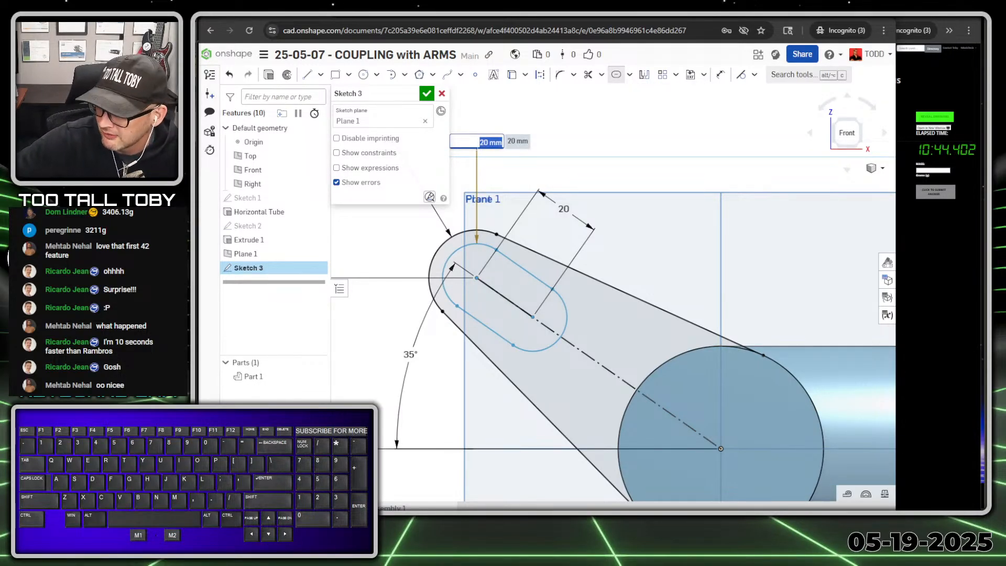
{"action": "type", "text": "14"}
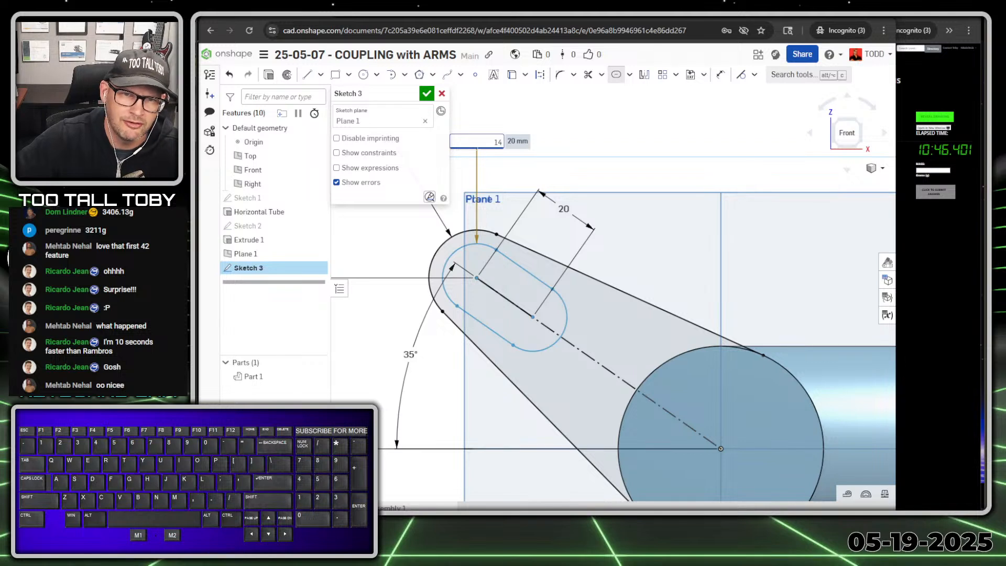
{"action": "key", "text": "Return"}
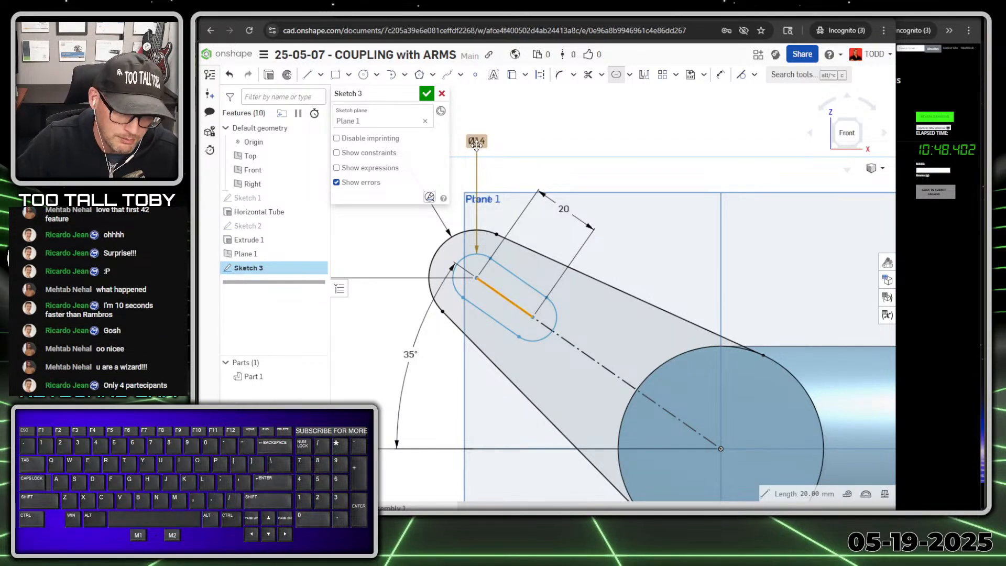
{"action": "key", "text": "Return"}
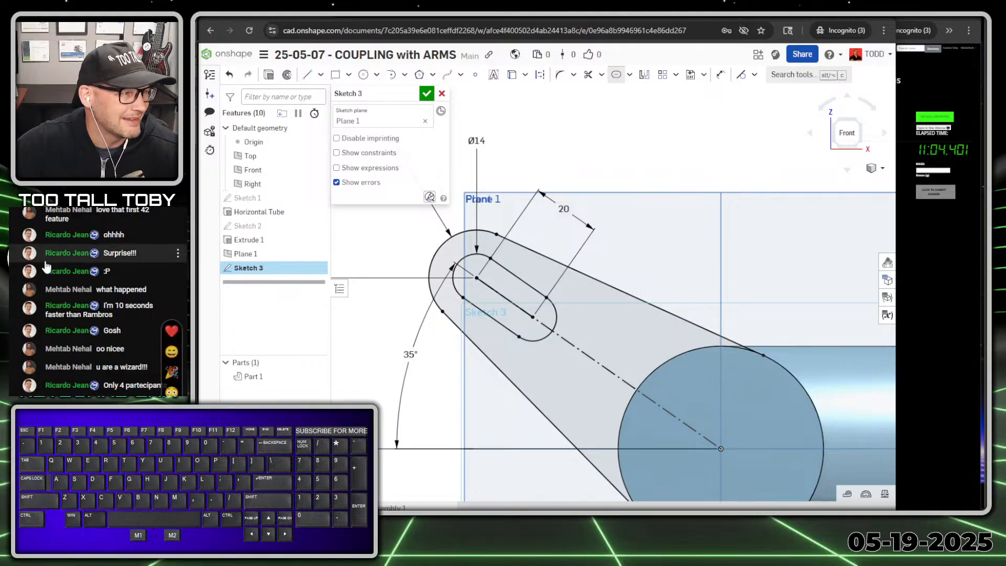
{"action": "scroll", "coordinate": [113, 215], "scroll_direction": "up", "scroll_amount": 2}
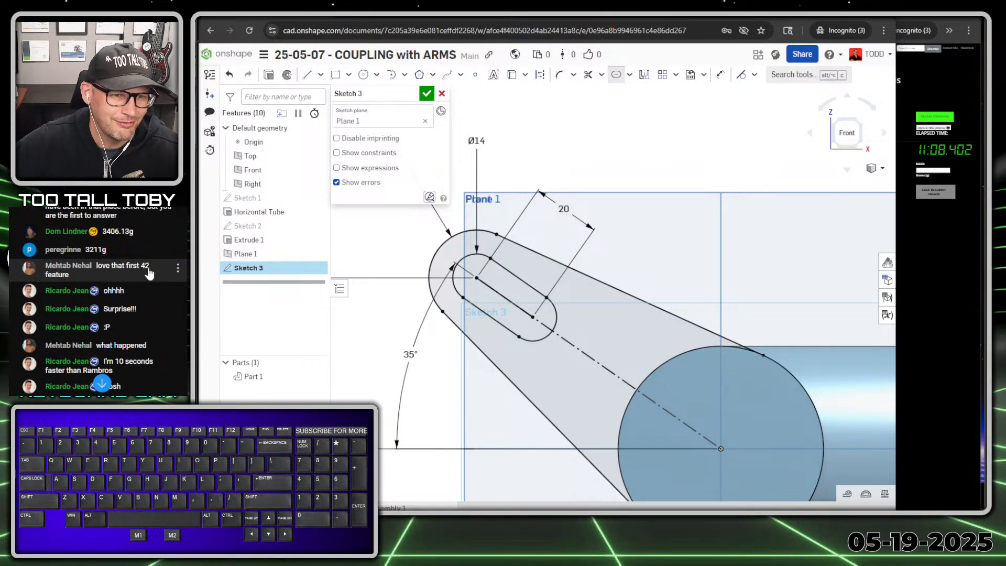
{"action": "scroll", "coordinate": [135, 276], "scroll_direction": "down", "scroll_amount": 2}
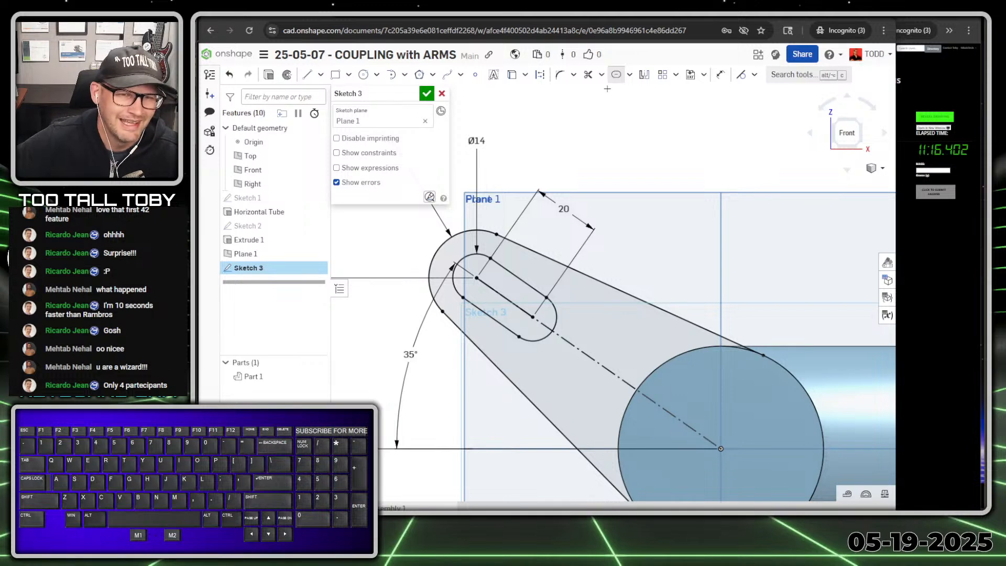
- Extrude the slotted arm profile to a blind depth of 12 mm in the opposite direction, adding it to Part 1
{"action": "left_click", "coordinate": [679, 140]}
{"action": "scroll", "coordinate": [679, 140], "scroll_direction": "down", "scroll_amount": 3}
{"action": "mouse_move", "coordinate": [692, 152]}
{"action": "middle_mouse_down"}
{"action": "mouse_move", "coordinate": [668, 239]}
{"action": "mouse_move", "coordinate": [653, 200]}
{"action": "middle_mouse_up"}
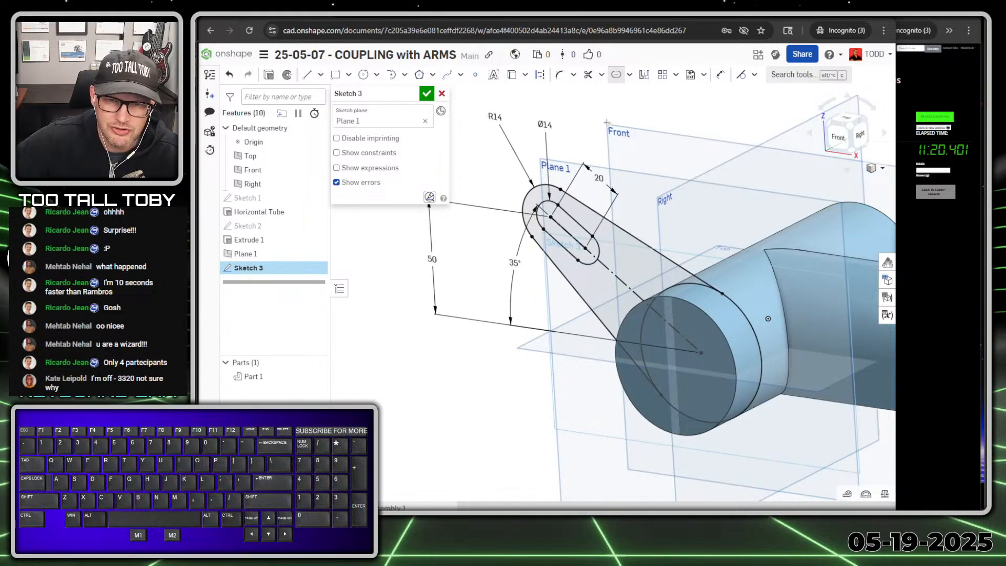
{"action": "key", "text": "shift+e"}
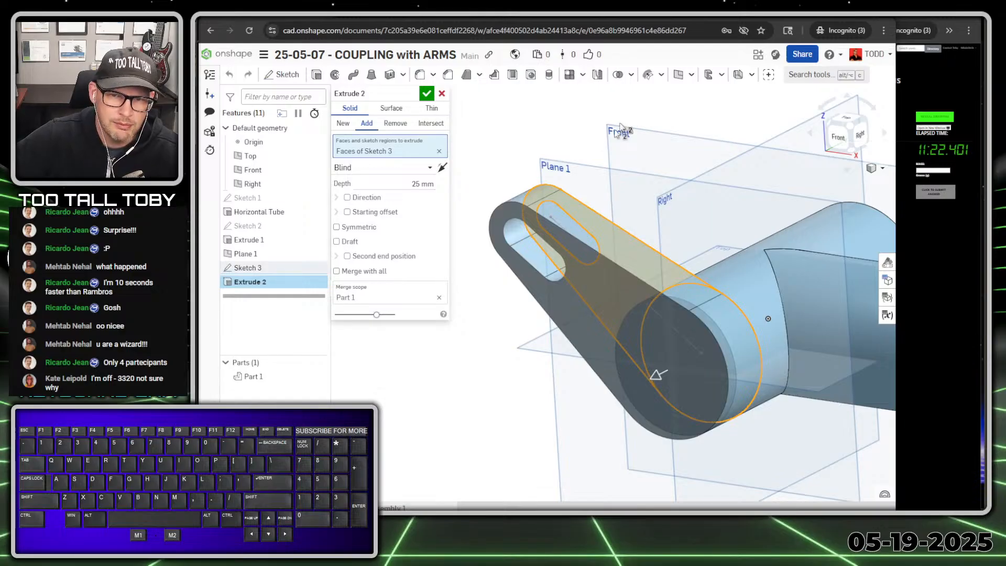
{"action": "left_click", "coordinate": [428, 183]}
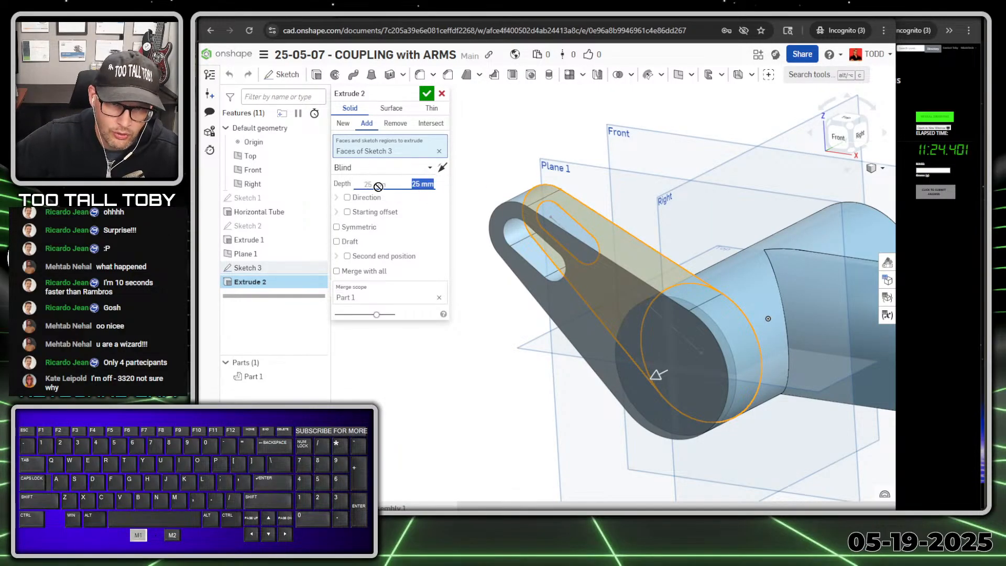
{"action": "type", "text": "50"}
{"action": "key", "text": "Return"}
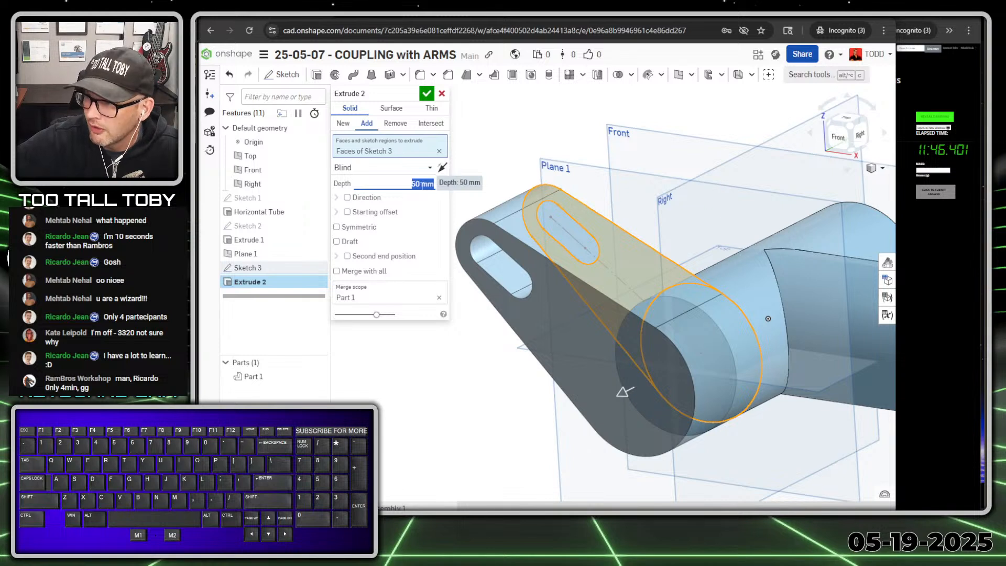
{"action": "type", "text": "12"}
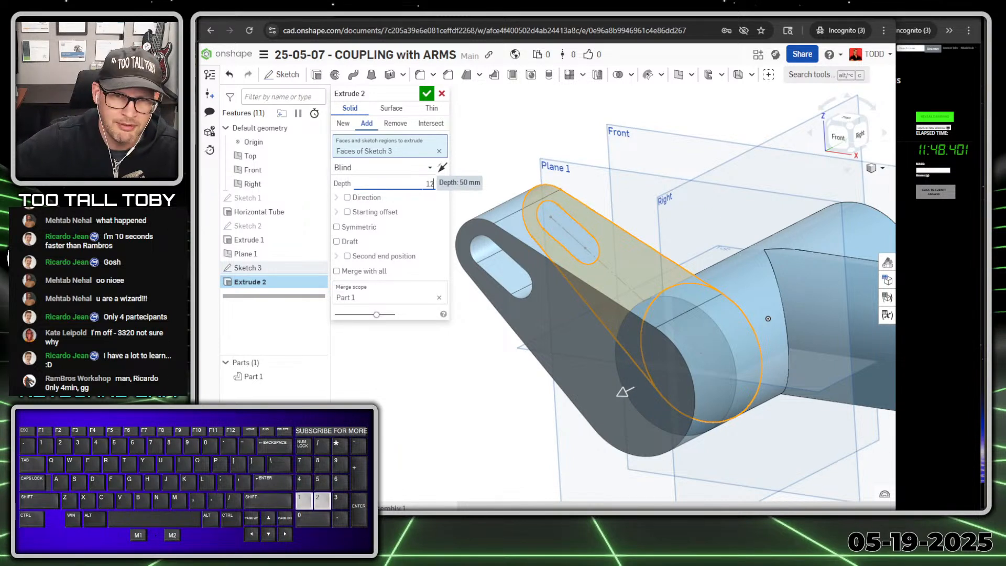
{"action": "key", "text": "Return"}
{"action": "left_click", "coordinate": [442, 168]}
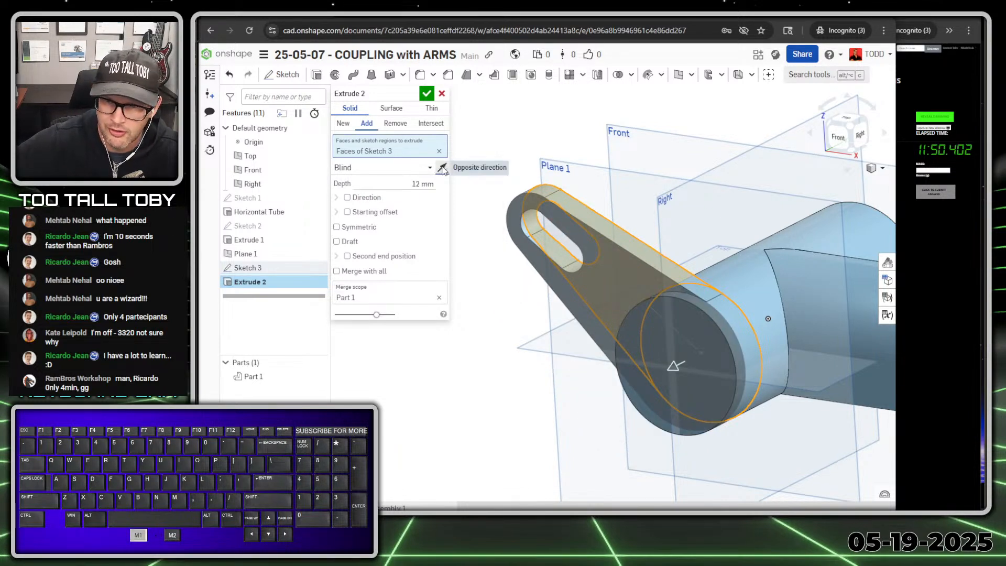
{"action": "left_click", "coordinate": [429, 94]}
{"action": "right_click_drag", "start_coordinate": [550, 241], "coordinate": [600, 265]}
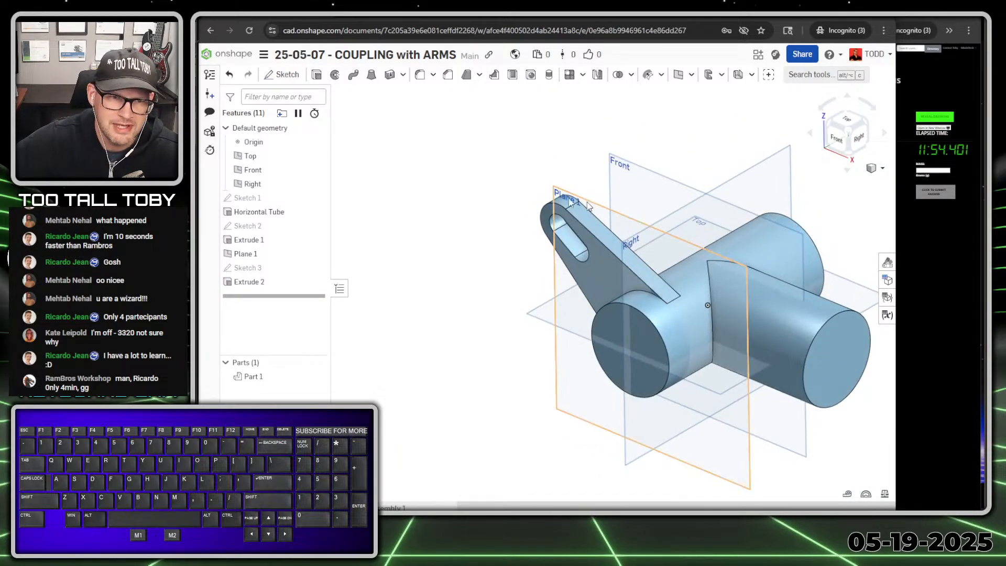
{"action": "left_click", "coordinate": [597, 75]}
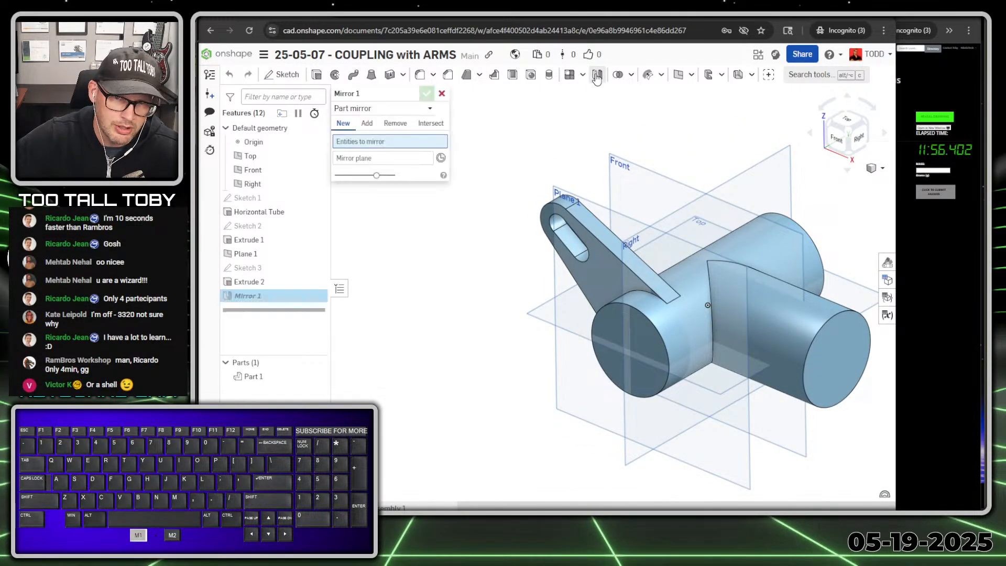
{"action": "left_click", "coordinate": [429, 108]}
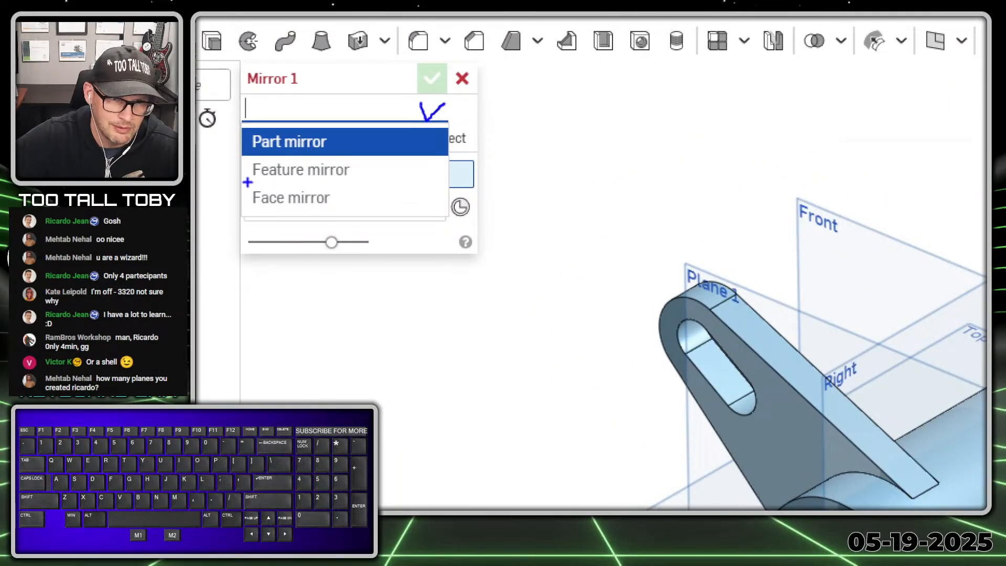
{"action": "mouse_move", "coordinate": [248, 182]}
{"action": "left_mouse_down"}
{"action": "mouse_move", "coordinate": [379, 179]}
{"action": "mouse_move", "coordinate": [233, 155]}
{"action": "mouse_move", "coordinate": [246, 177]}
{"action": "left_mouse_up"}
{"action": "key", "text": "alt+1"}
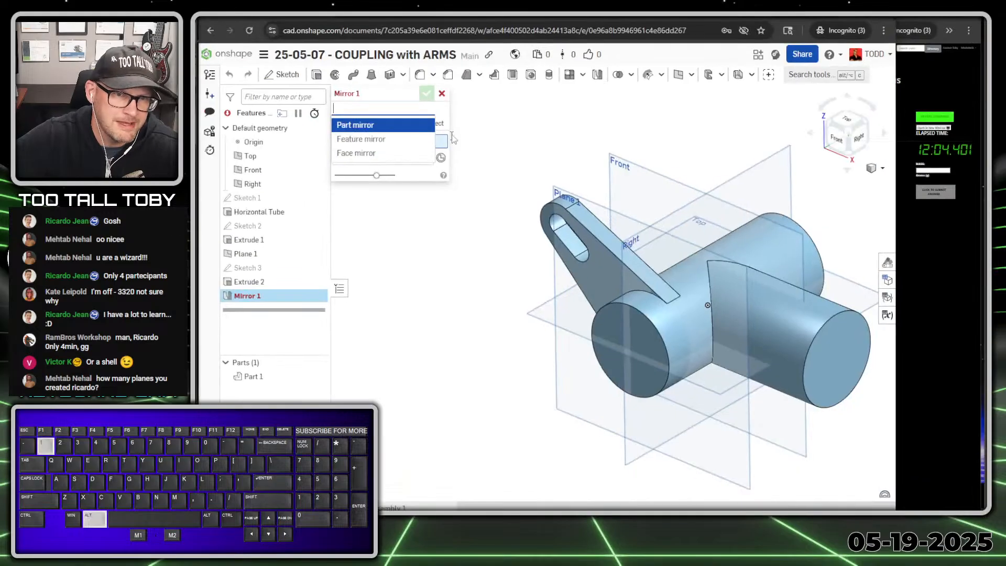
{"action": "left_click", "coordinate": [361, 139]}
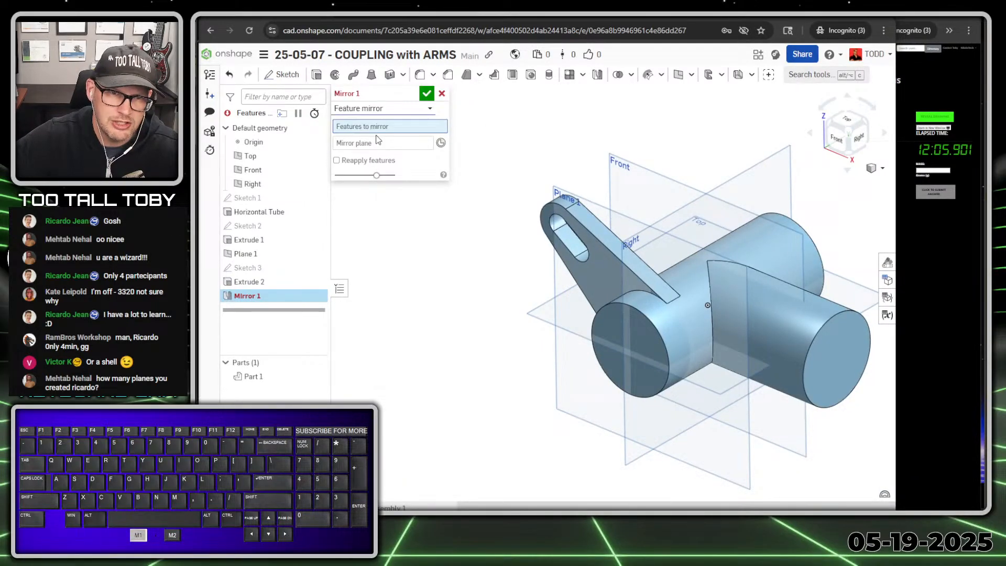
{"action": "left_click", "coordinate": [404, 130]}
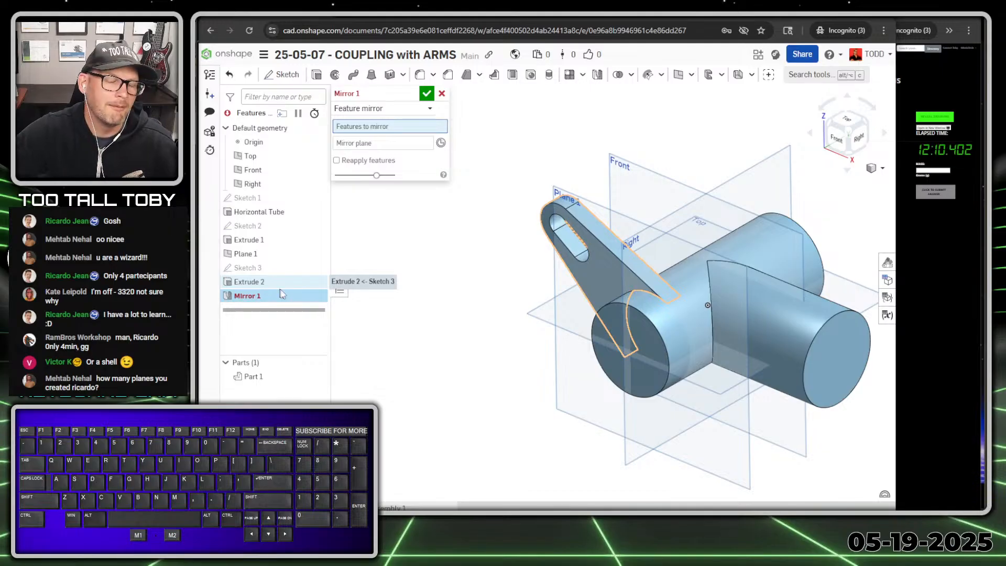
{"action": "left_click", "coordinate": [441, 94]}
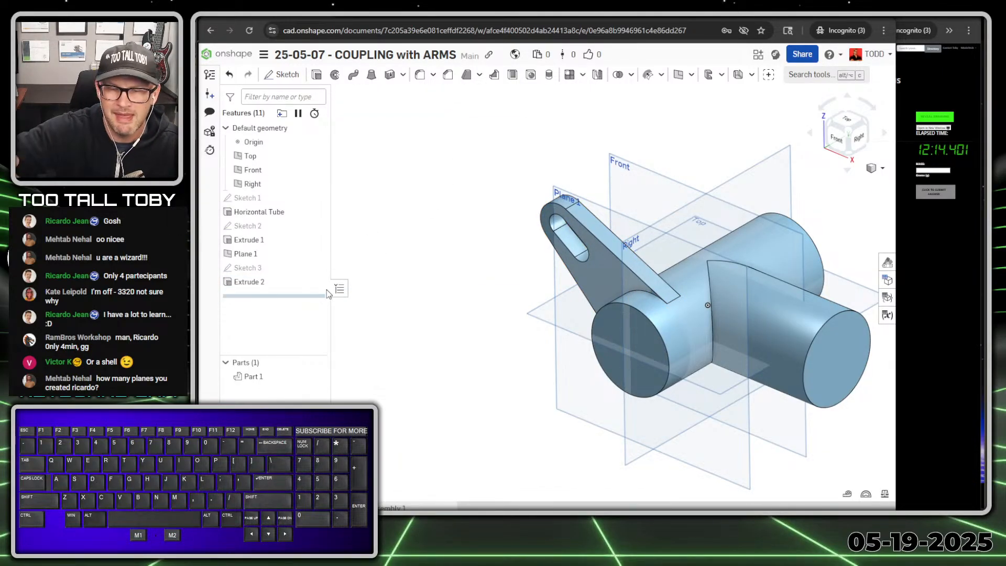
- Rename the slotted arm's extrude feature as ANGLED TAB
{"action": "left_click", "coordinate": [249, 282]}
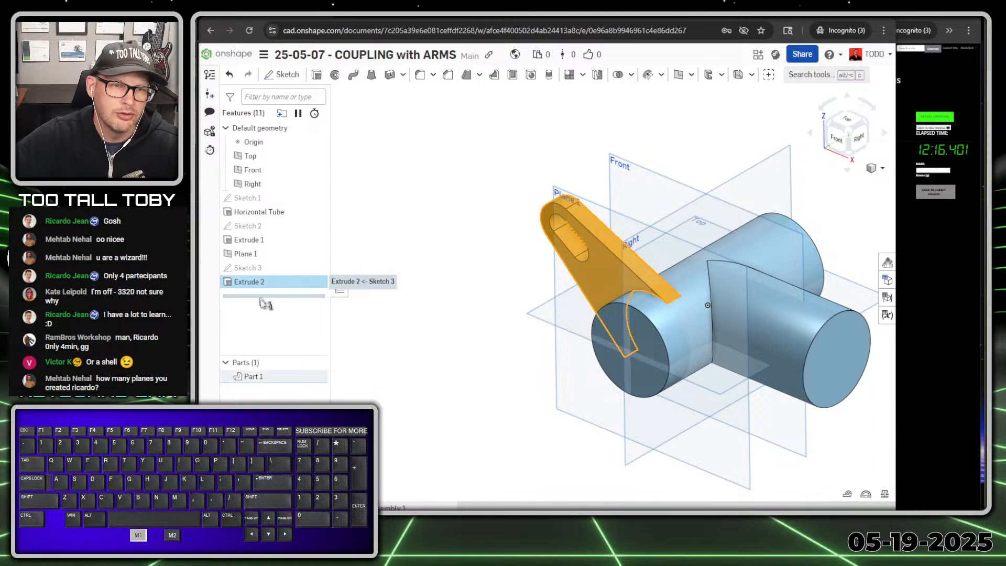
{"action": "key", "text": "shift+n"}
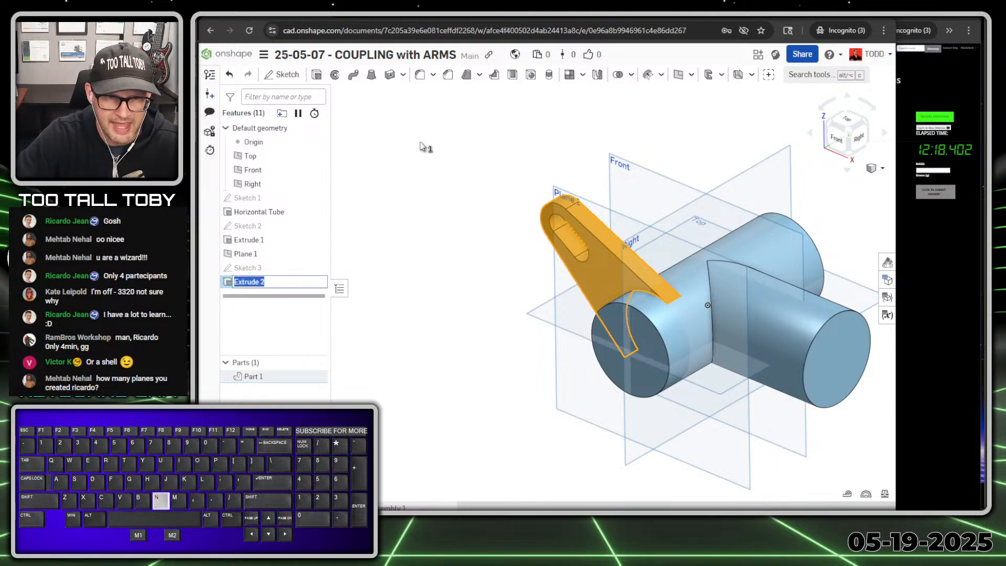
{"action": "type", "text": "ANGLED TAB"}
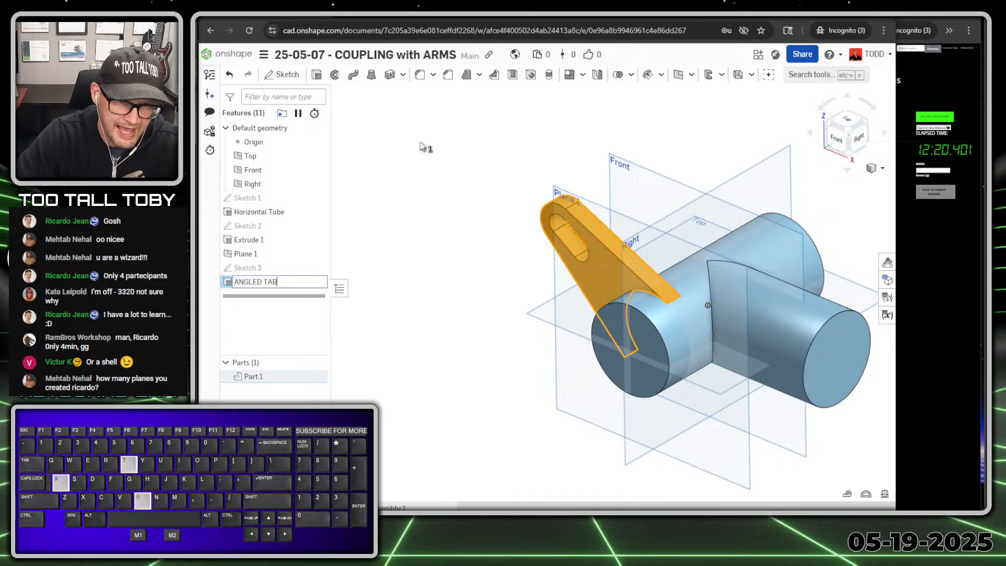
{"action": "key", "text": "Return"}
{"action": "left_click", "coordinate": [422, 179]}
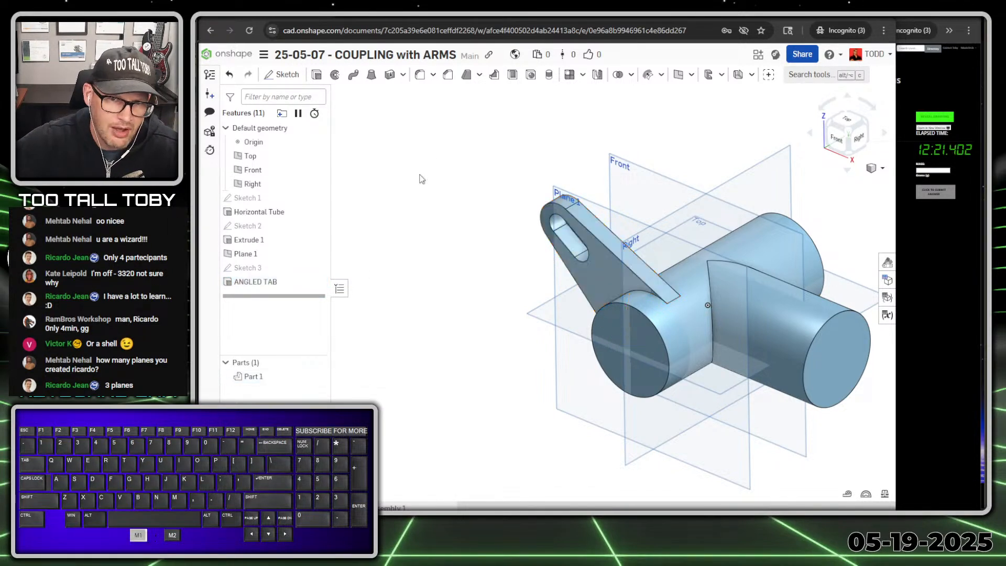
- Mirror the ANGLED TAB feature across the Front plane using the Feature mirror type
{"action": "left_click", "coordinate": [597, 75]}
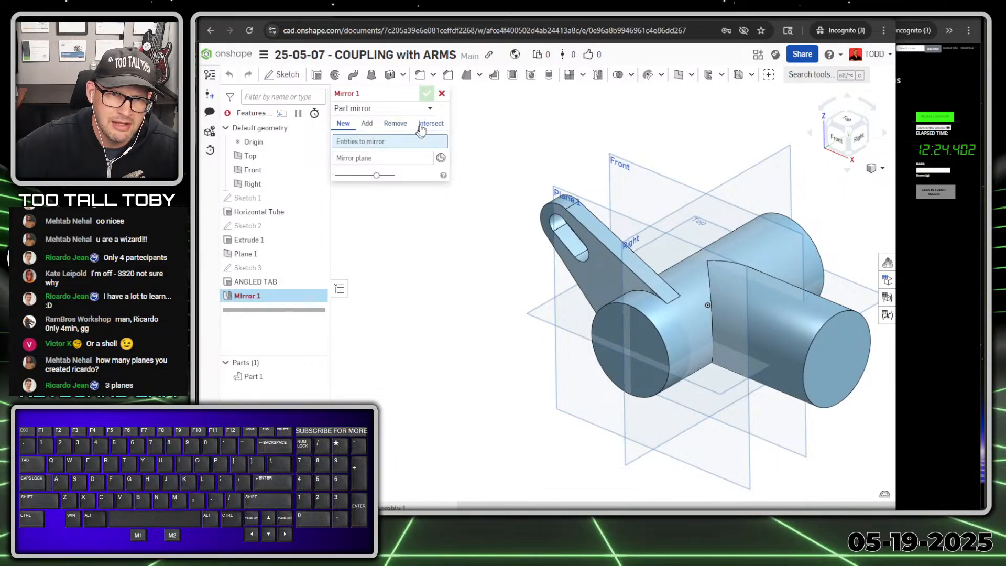
{"action": "left_click", "coordinate": [427, 107]}
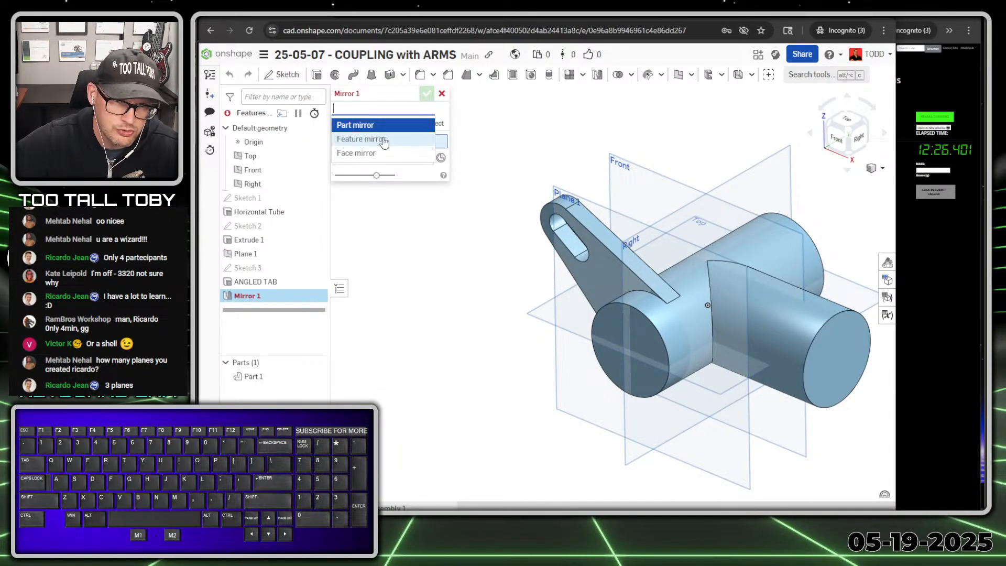
{"action": "left_click", "coordinate": [384, 140]}
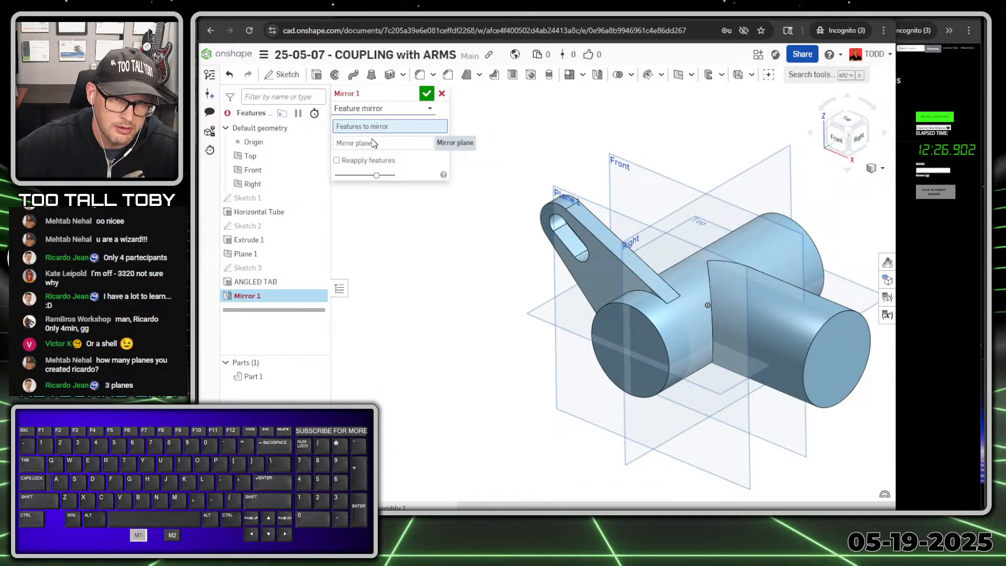
{"action": "left_click", "coordinate": [256, 282]}
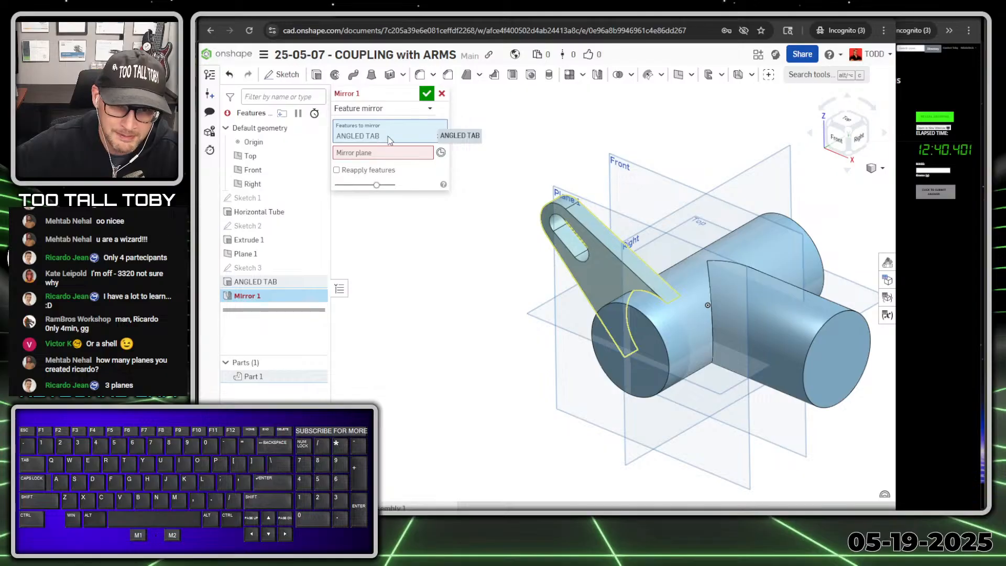
{"action": "left_click", "coordinate": [374, 153]}
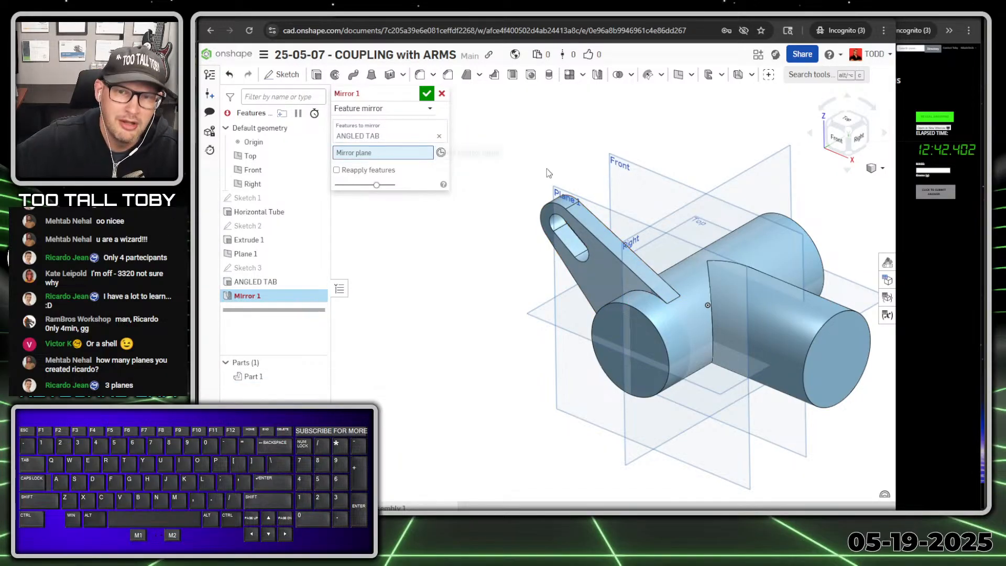
{"action": "left_click", "coordinate": [632, 166]}
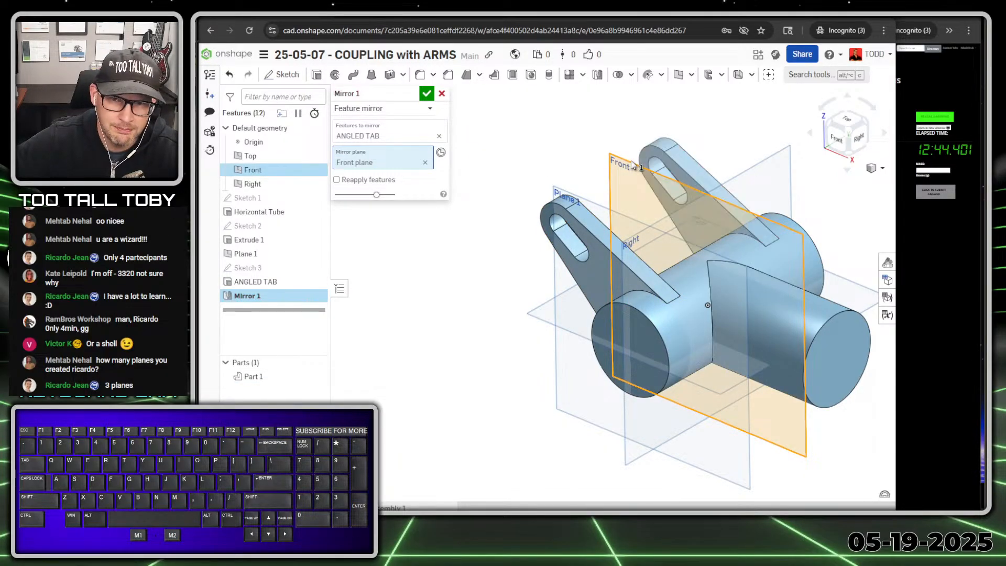
{"action": "left_click", "coordinate": [426, 93]}
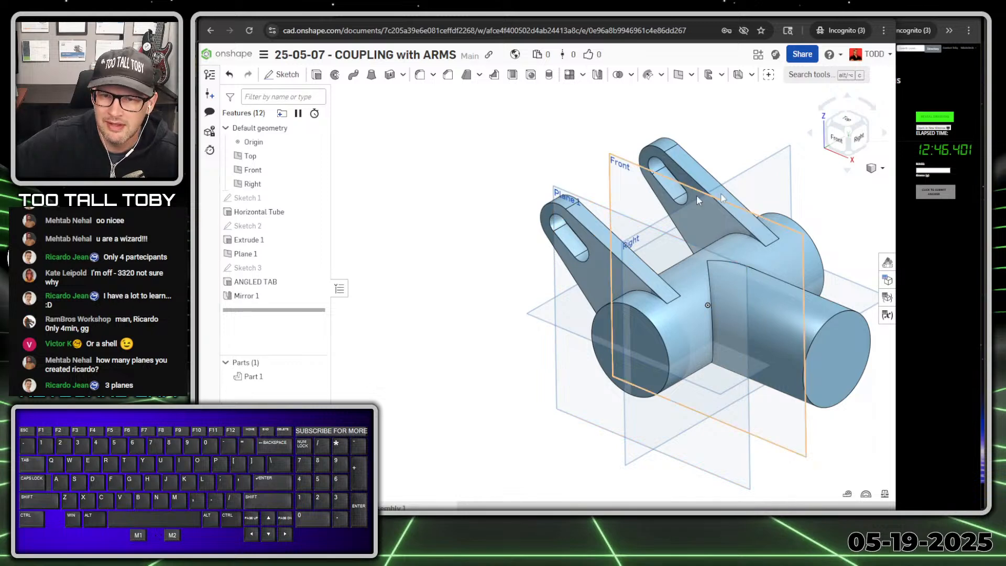
- Sketch a circle centred on the origin on the Top plane and set its diameter to 24 mm
{"action": "scroll", "coordinate": [724, 278], "scroll_direction": "up", "scroll_amount": 2}
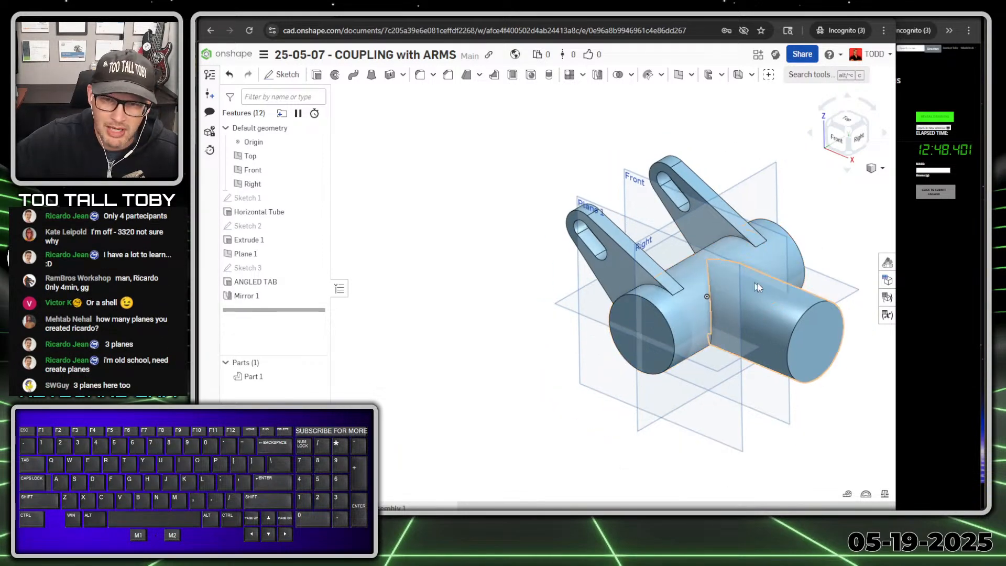
{"action": "middle_click_drag", "start_coordinate": [747, 295], "coordinate": [566, 267], "text": "ctrl"}
{"action": "middle_click_drag", "start_coordinate": [658, 260], "coordinate": [681, 254]}
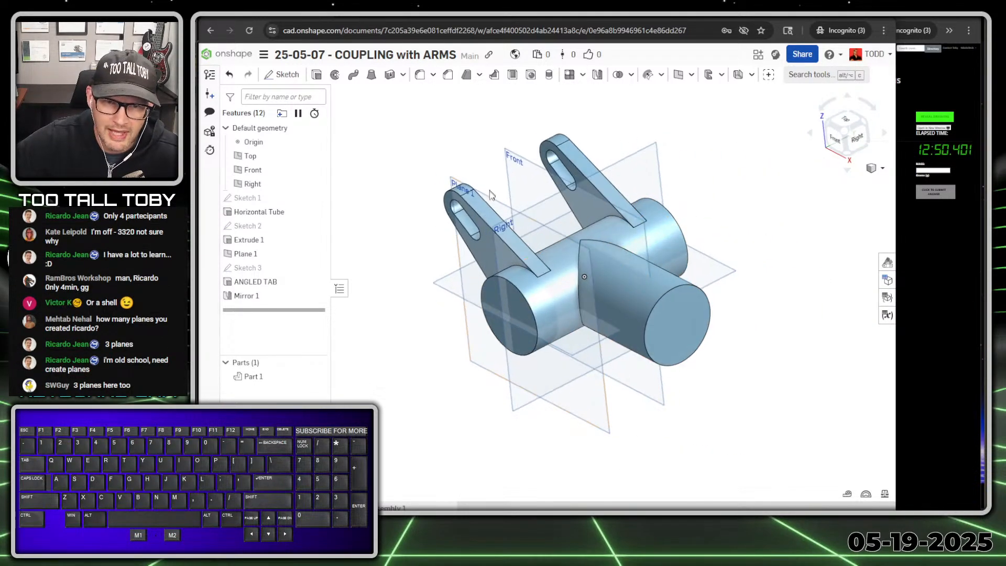
{"action": "left_click", "coordinate": [437, 285]}
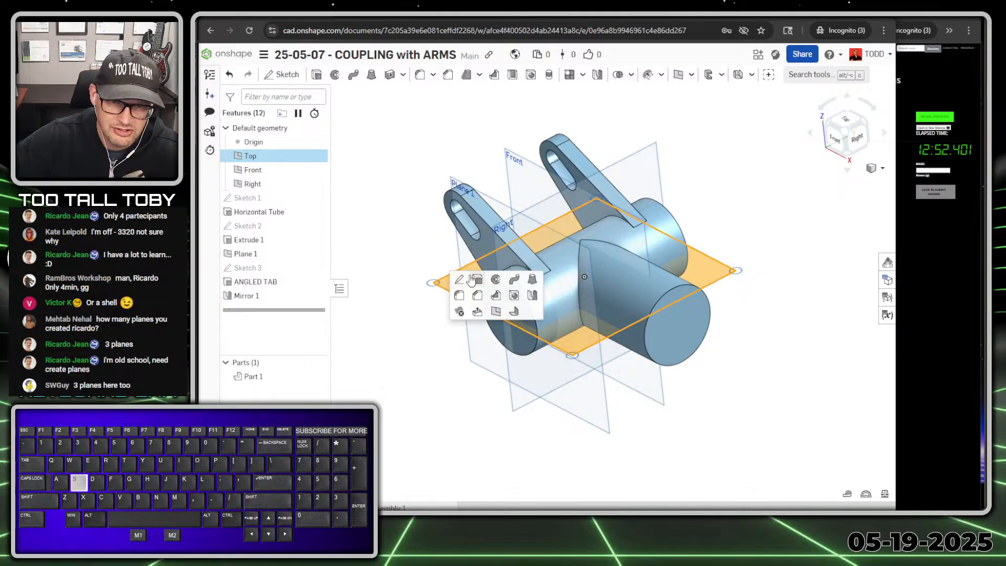
{"action": "key", "text": "shift+s"}
{"action": "key", "text": "n"}
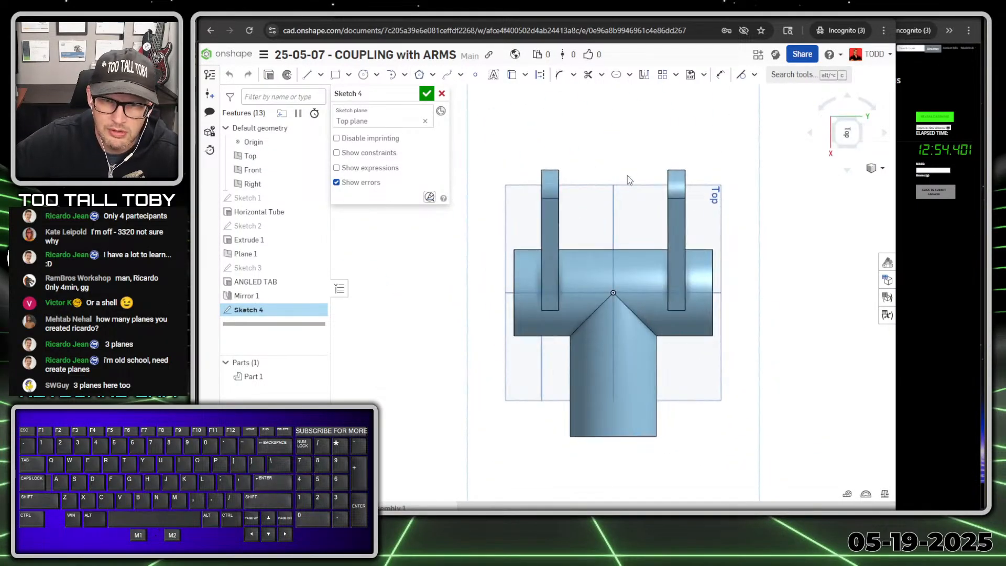
{"action": "key", "text": "s"}
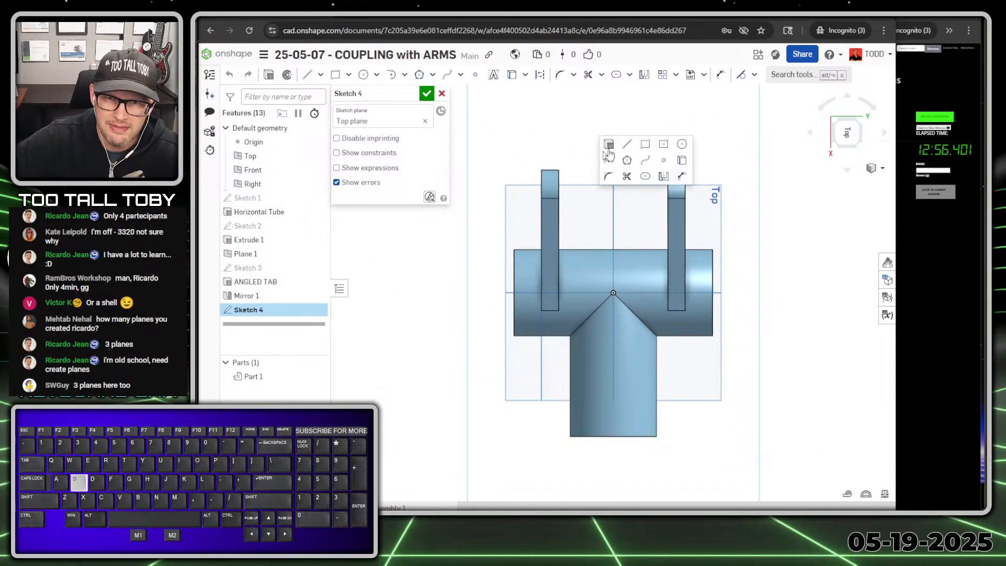
{"action": "left_click", "coordinate": [682, 147]}
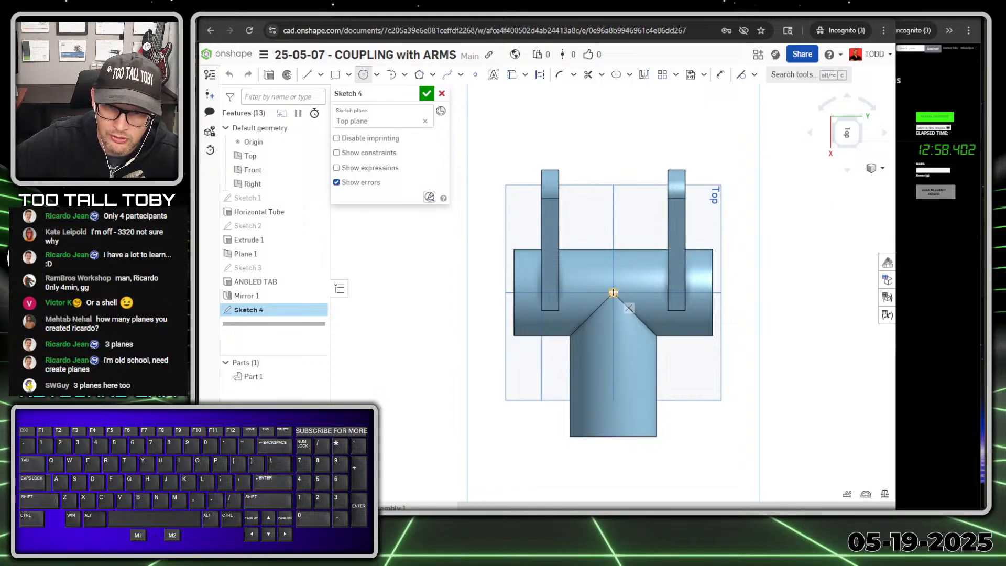
{"action": "left_click_drag", "start_coordinate": [614, 292], "coordinate": [625, 284]}
{"action": "left_click", "coordinate": [629, 278]}
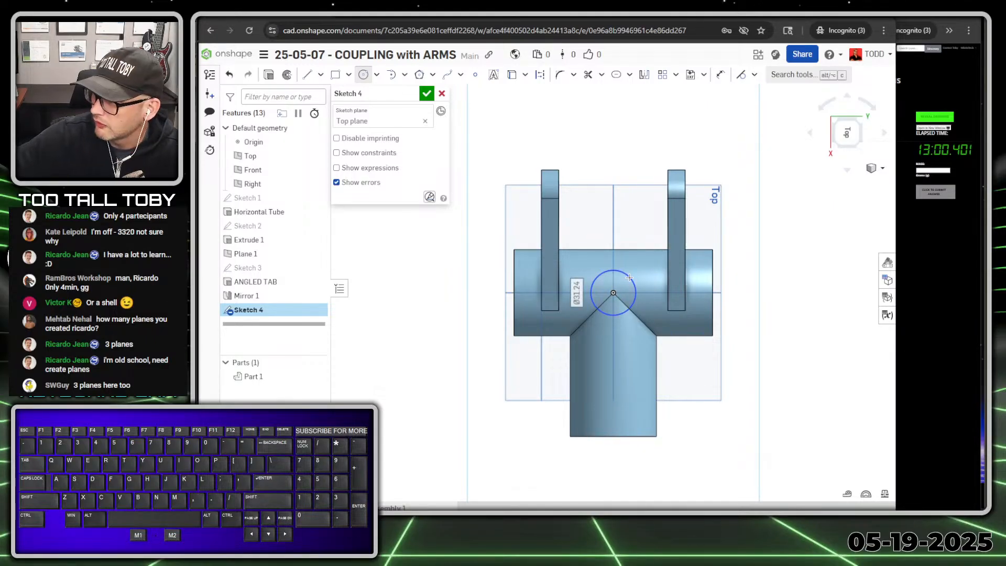
{"action": "type", "text": "24"}
{"action": "key", "text": "Return"}
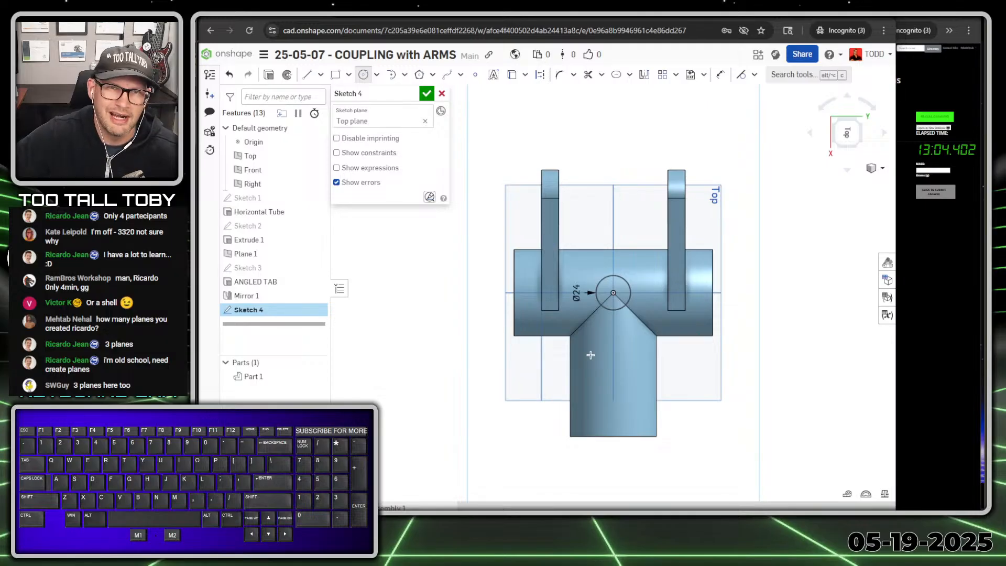
- Extrude the 24 mm circle upward to a blind depth of 38 mm, adding it to Part 1
{"action": "key", "text": "shift+7"}
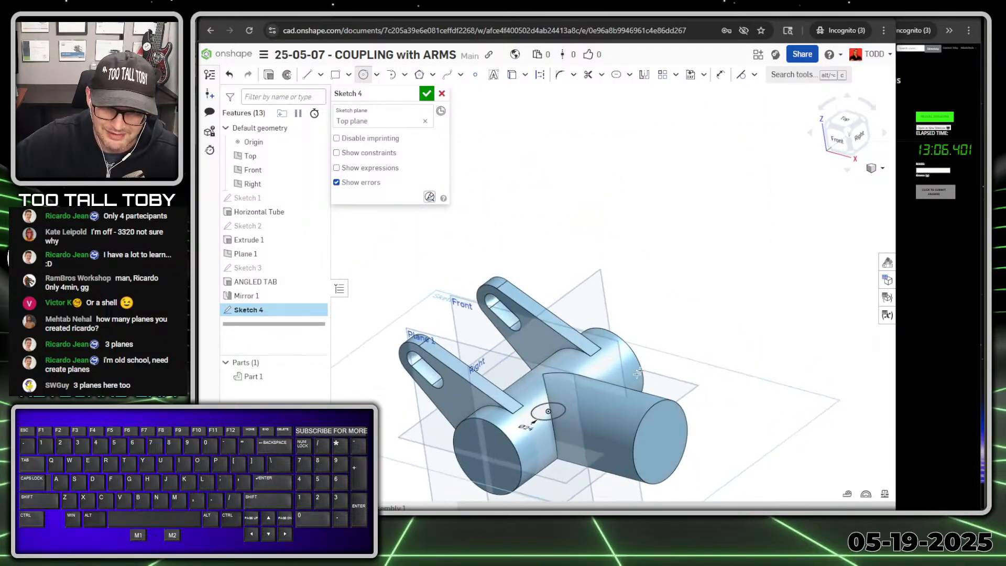
{"action": "key", "text": "s"}
{"action": "left_click", "coordinate": [608, 311]}
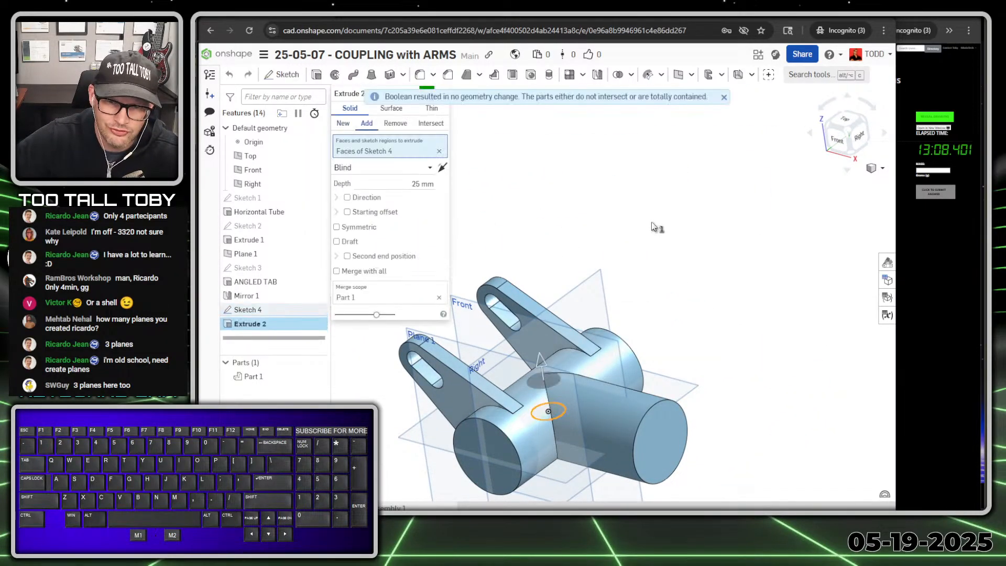
{"action": "key", "text": "Tab"}
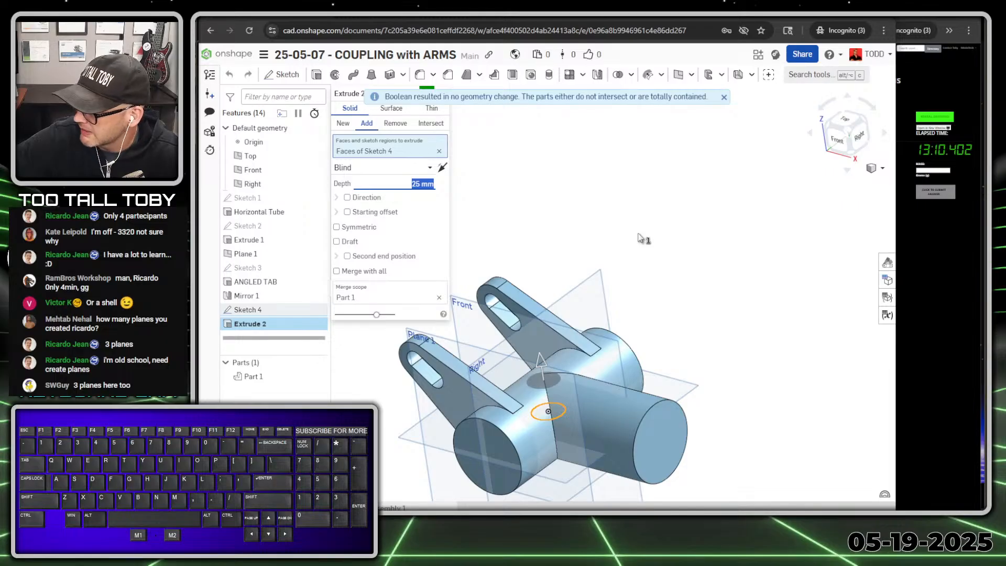
{"action": "type", "text": "38"}
{"action": "key", "text": "Return"}
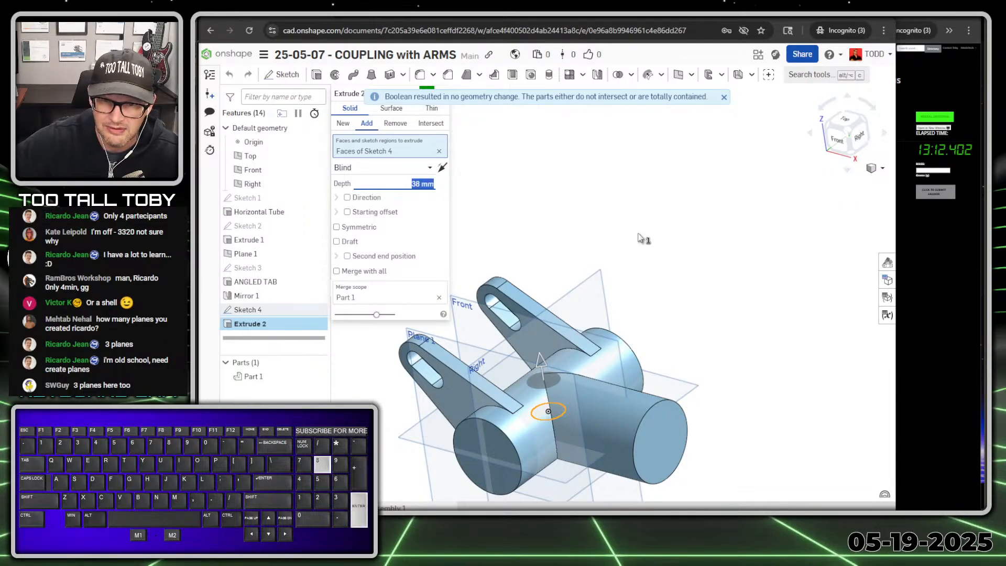
{"action": "key", "text": "Return"}
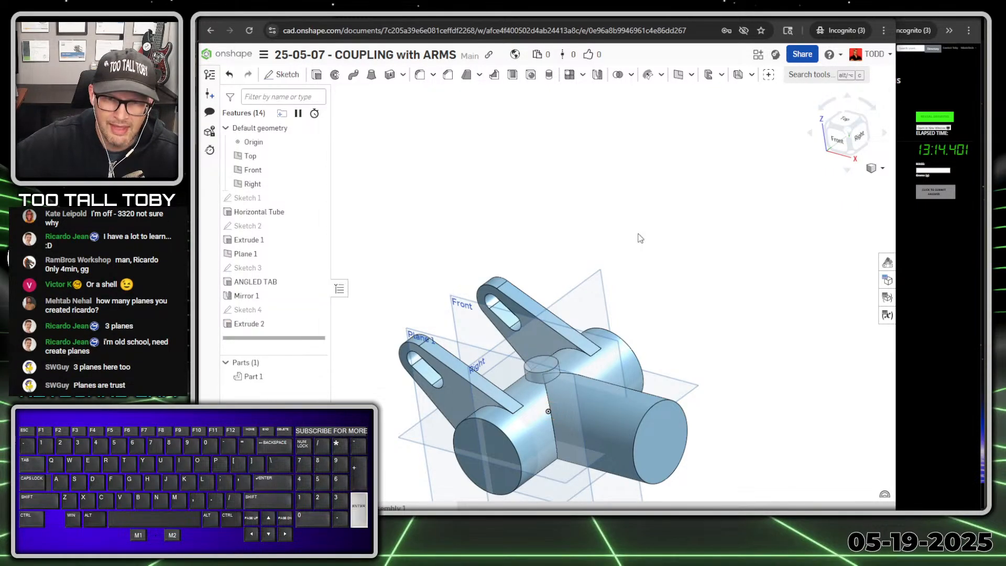
- Start a sketch on the Top plane and draw a horizontal line about 24 mm long inward across the branch cylinder's end face
{"action": "scroll", "coordinate": [713, 373], "scroll_direction": "down", "scroll_amount": 3}
{"action": "left_click", "coordinate": [704, 381]}
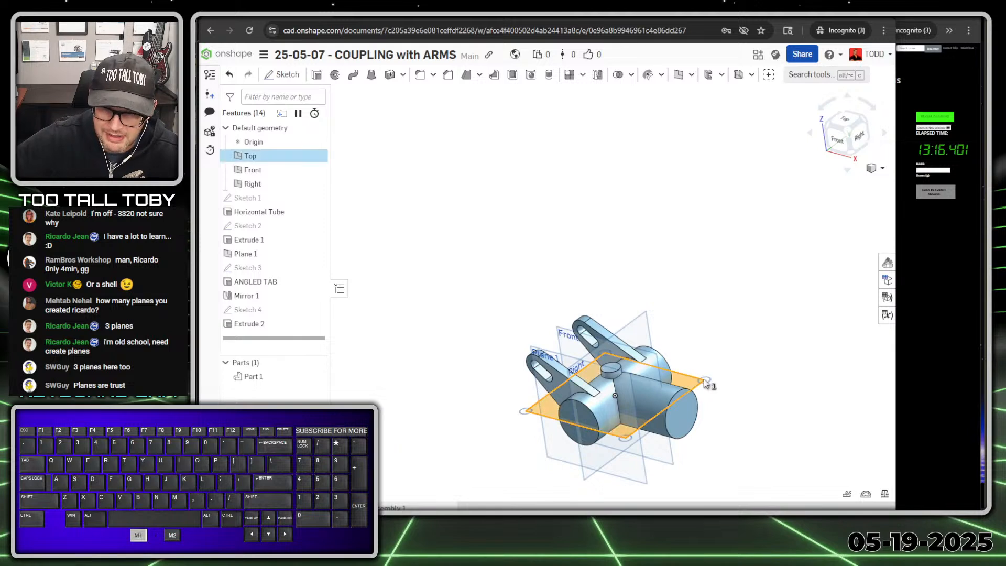
{"action": "key", "text": "s"}
{"action": "left_click", "coordinate": [719, 372]}
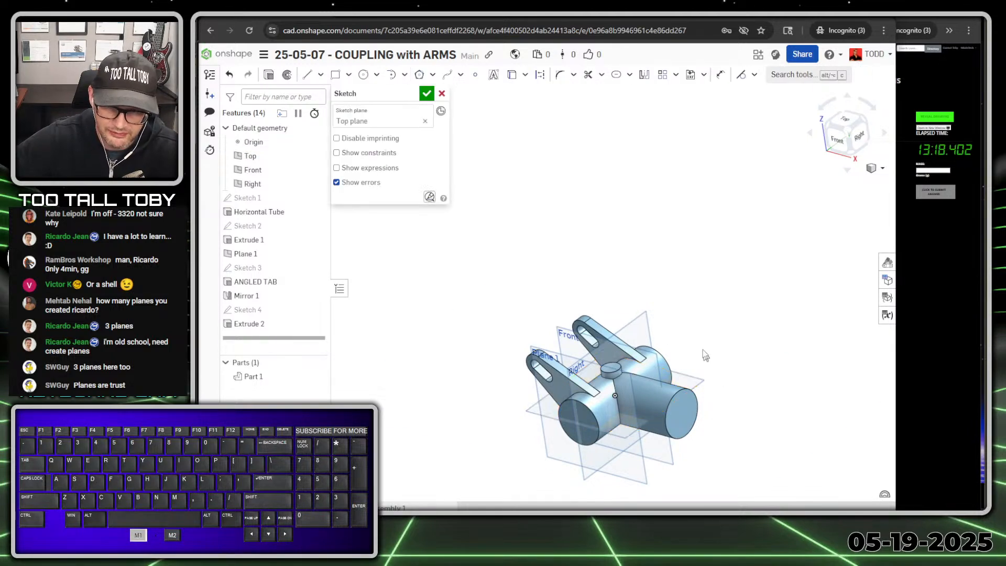
{"action": "key", "text": "n"}
{"action": "scroll", "coordinate": [701, 296], "scroll_direction": "up", "scroll_amount": 3}
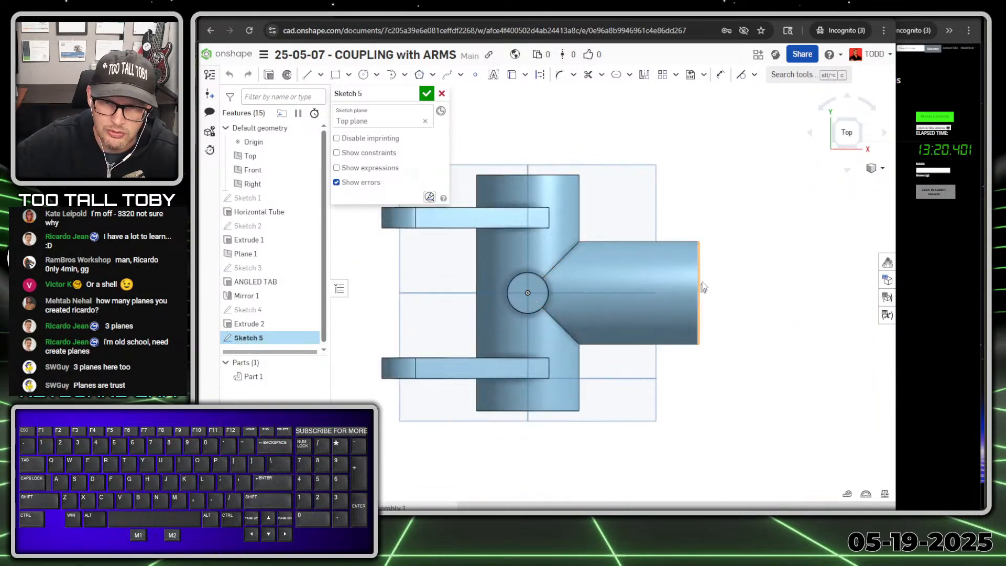
{"action": "key", "text": "s"}
{"action": "left_click", "coordinate": [740, 267]}
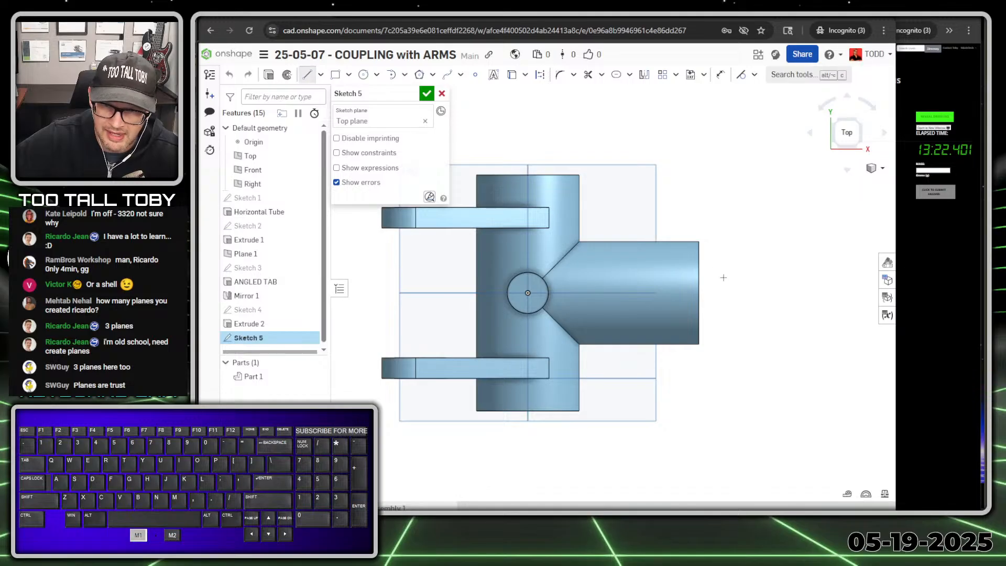
{"action": "left_click_drag", "start_coordinate": [683, 274], "coordinate": [683, 274]}
- Draw a tangent half-circle arc from the line's inner end and set its radius to 12 mm
{"action": "key", "text": "t"}
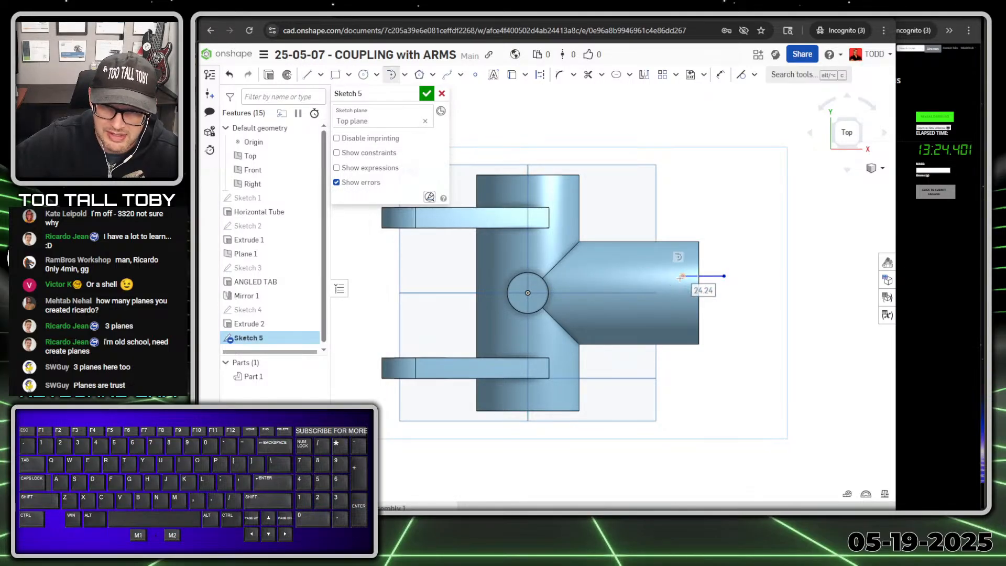
{"action": "left_click", "coordinate": [681, 317]}
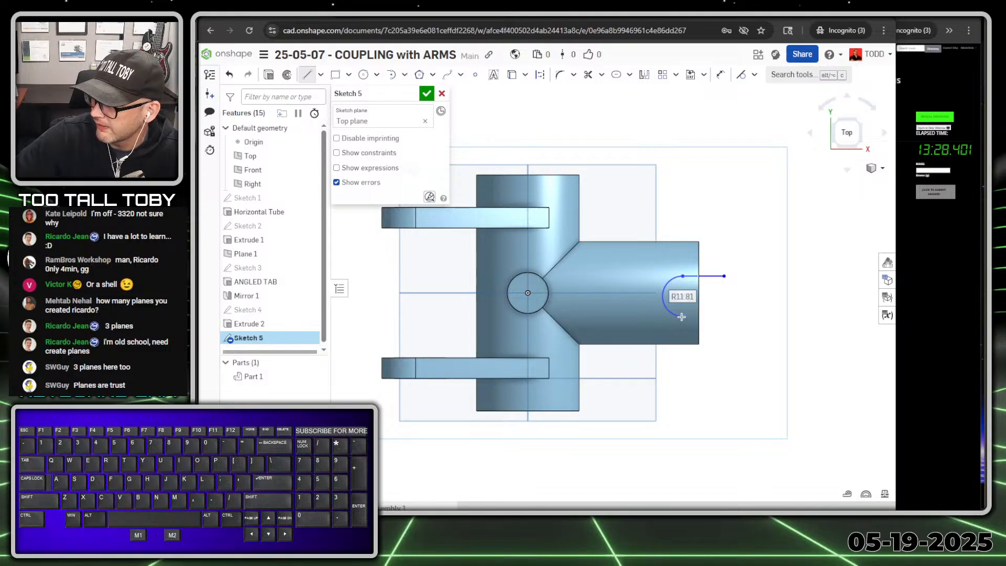
{"action": "type", "text": "12"}
{"action": "key", "text": "Return"}
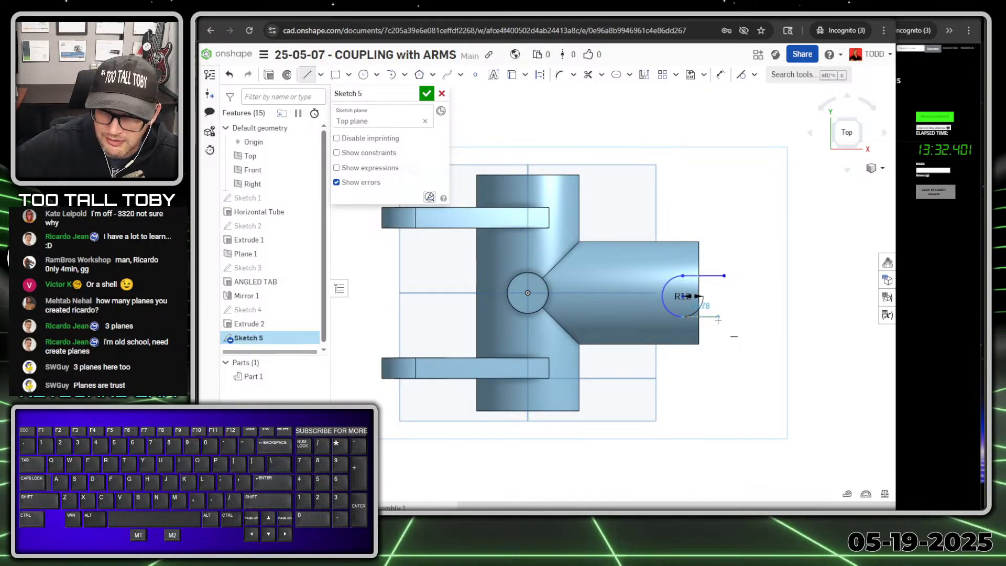
- Draw a 14 mm horizontal line outward from the arc's lower end and a vertical line up past the upper line
{"action": "type", "text": "14"}
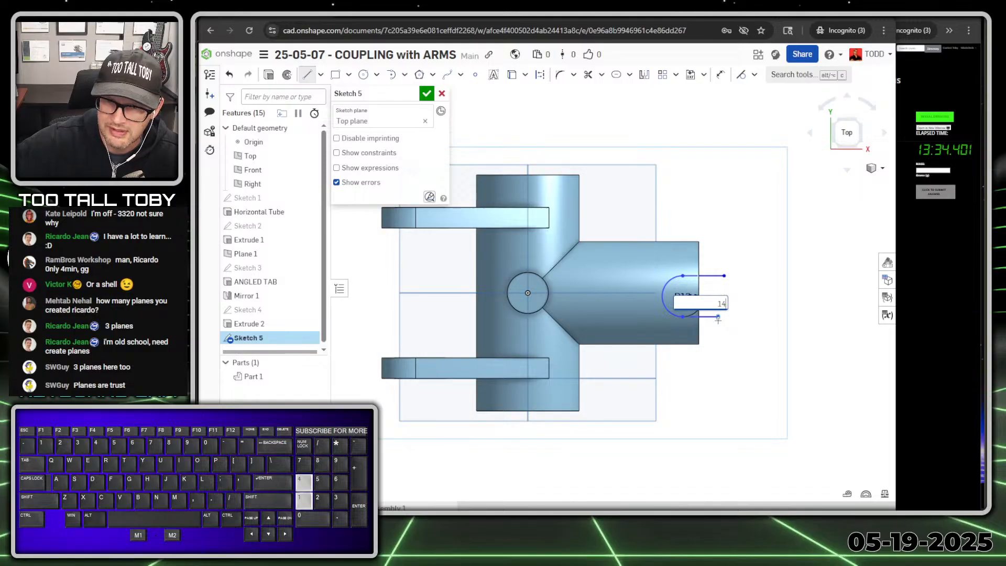
{"action": "key", "text": "Return"}
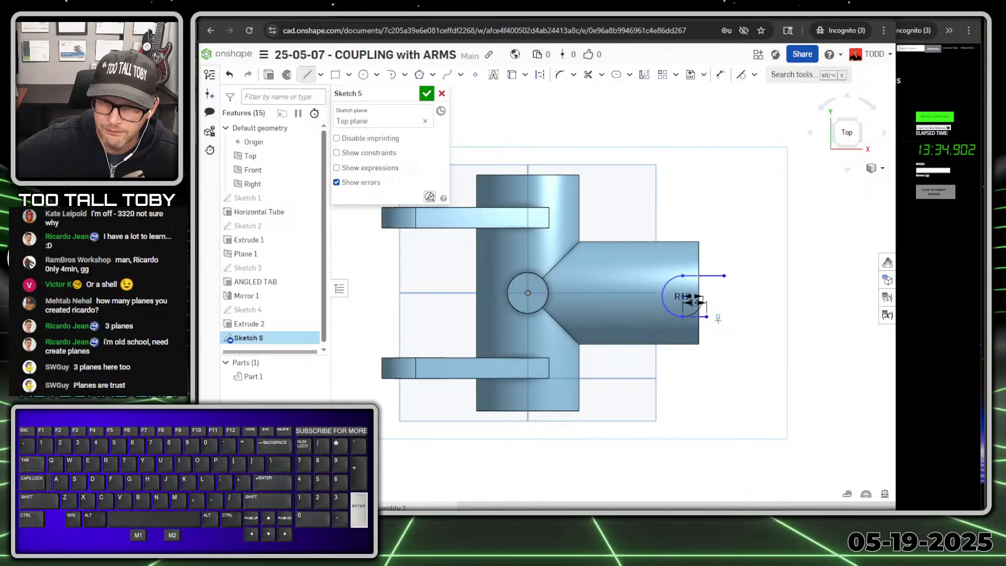
{"action": "left_click", "coordinate": [703, 226]}
{"action": "key", "text": "Escape"}
{"action": "scroll", "coordinate": [715, 205], "scroll_direction": "up", "scroll_amount": 4}
- Trim the overhanging ends of the vertical line and upper horizontal line to close the U-shaped profile
{"action": "key", "text": "s"}
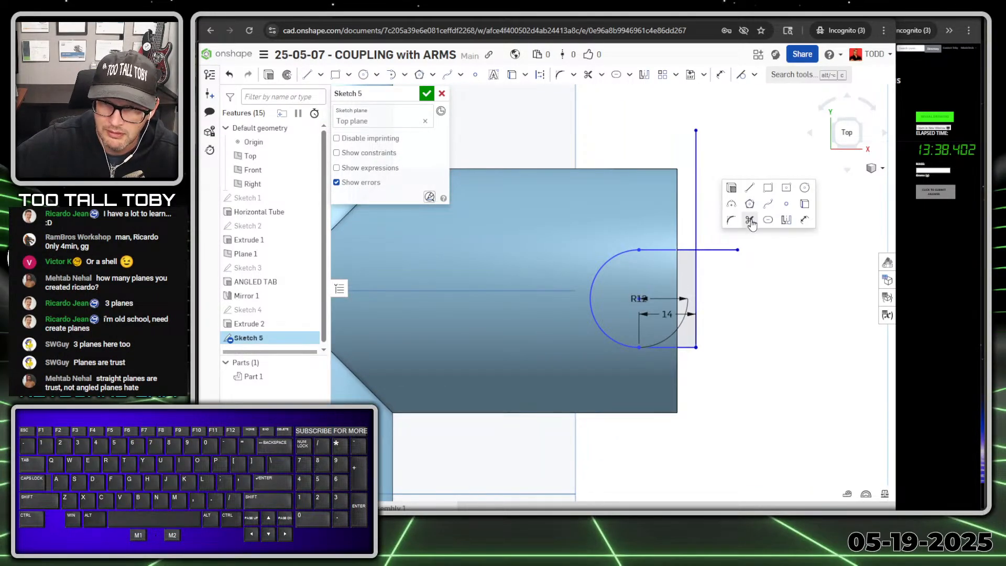
{"action": "left_click", "coordinate": [751, 222]}
{"action": "left_click_drag", "start_coordinate": [682, 192], "coordinate": [722, 286]}
{"action": "scroll", "coordinate": [749, 339], "scroll_direction": "down", "scroll_amount": 3}
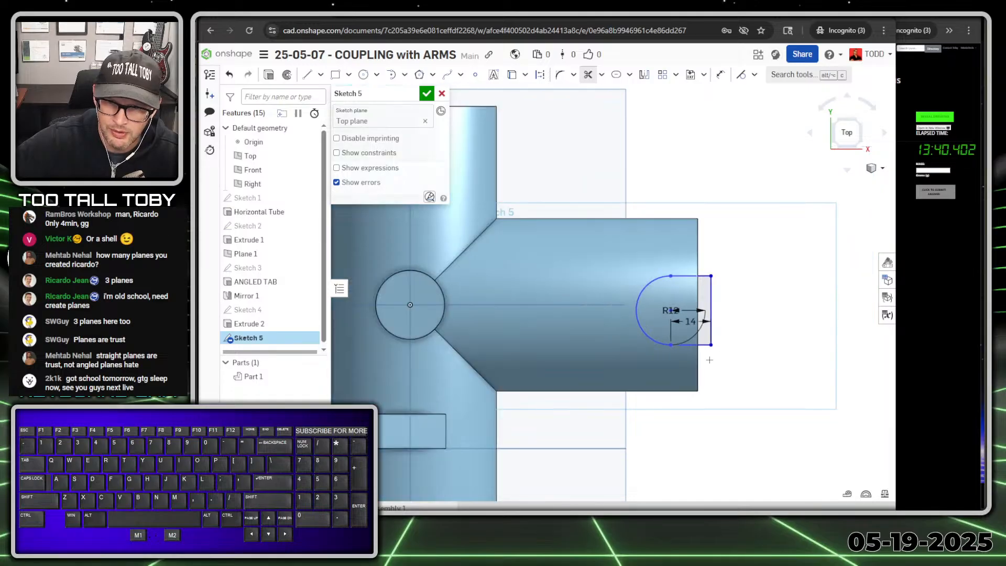
- Undo the last trims of the vertical line and upper horizontal line in the notch sketch
{"action": "scroll", "coordinate": [714, 340], "scroll_direction": "up", "scroll_amount": 3}
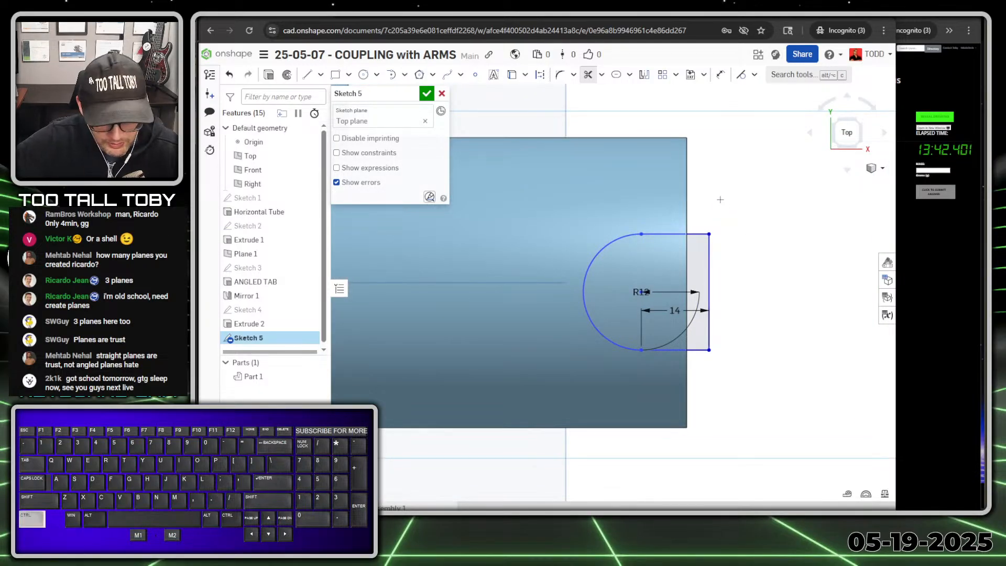
{"action": "key", "text": "ctrl+z"}
{"action": "key", "text": "Escape"}
{"action": "key", "text": "ctrl+z"}
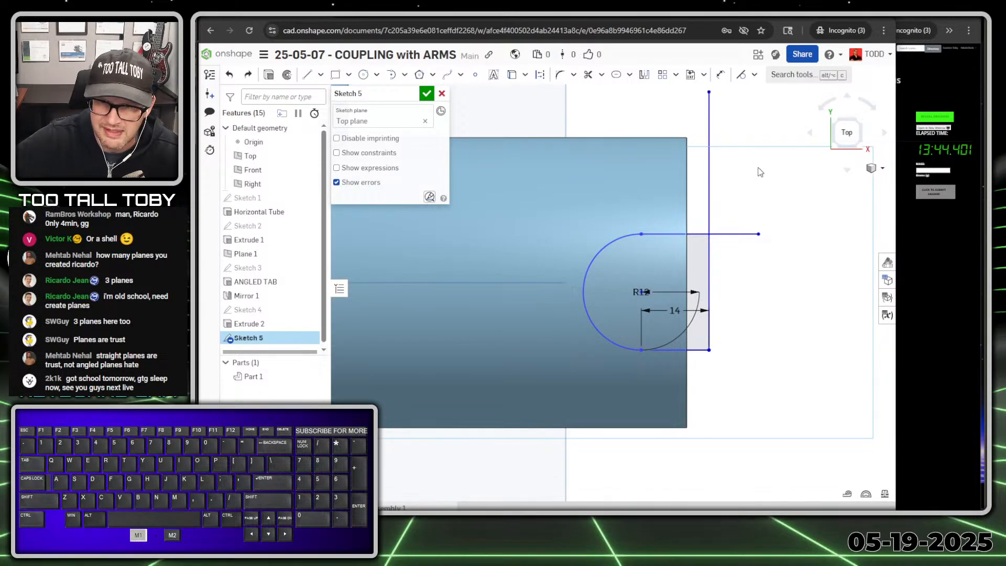
- Trim both overhanging line ends in one continuous sweep to close the U-shaped profile
{"action": "key", "text": "s"}
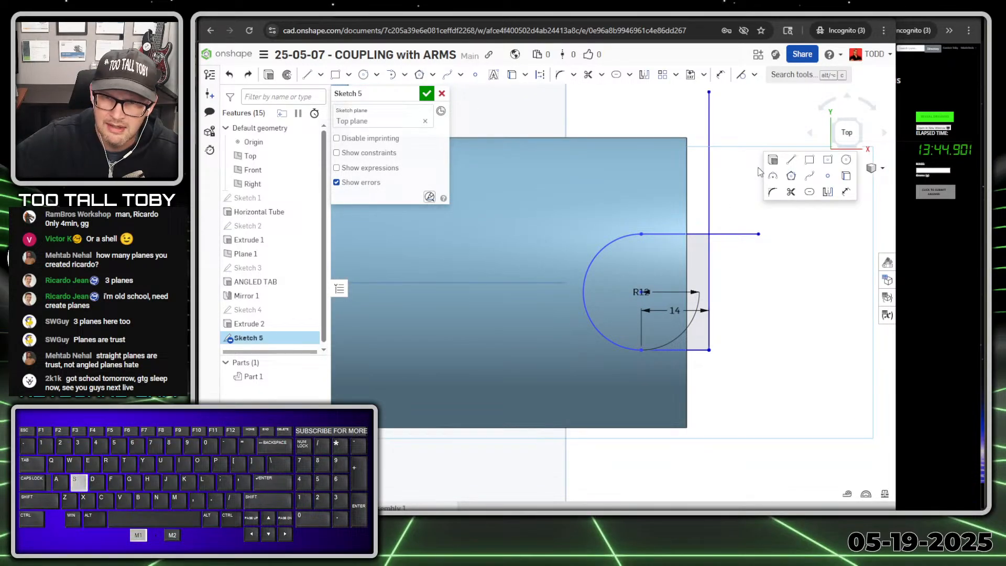
{"action": "left_click", "coordinate": [791, 193]}
{"action": "left_click_drag", "start_coordinate": [599, 105], "coordinate": [641, 112]}
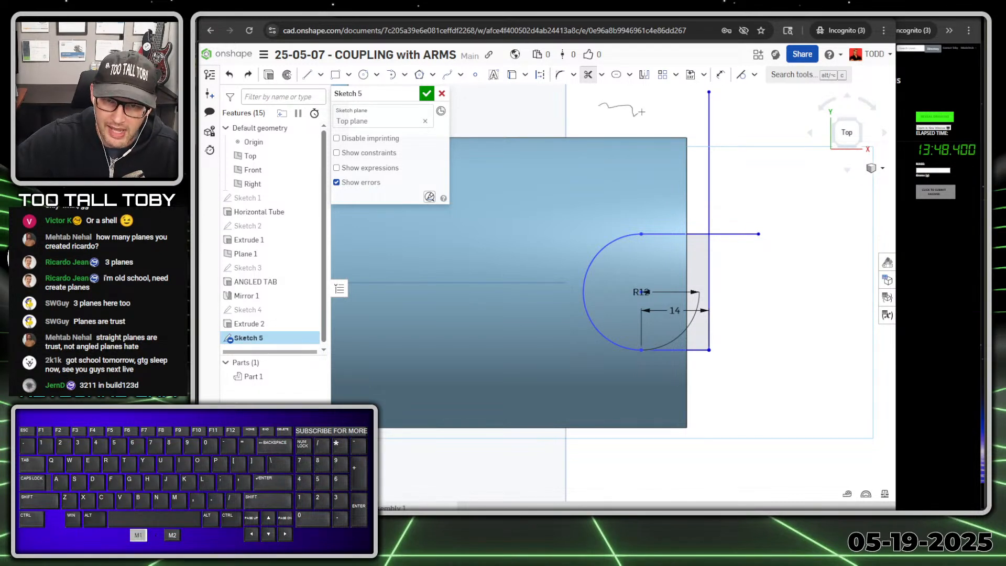
{"action": "left_click_drag", "start_coordinate": [700, 141], "coordinate": [716, 179]}
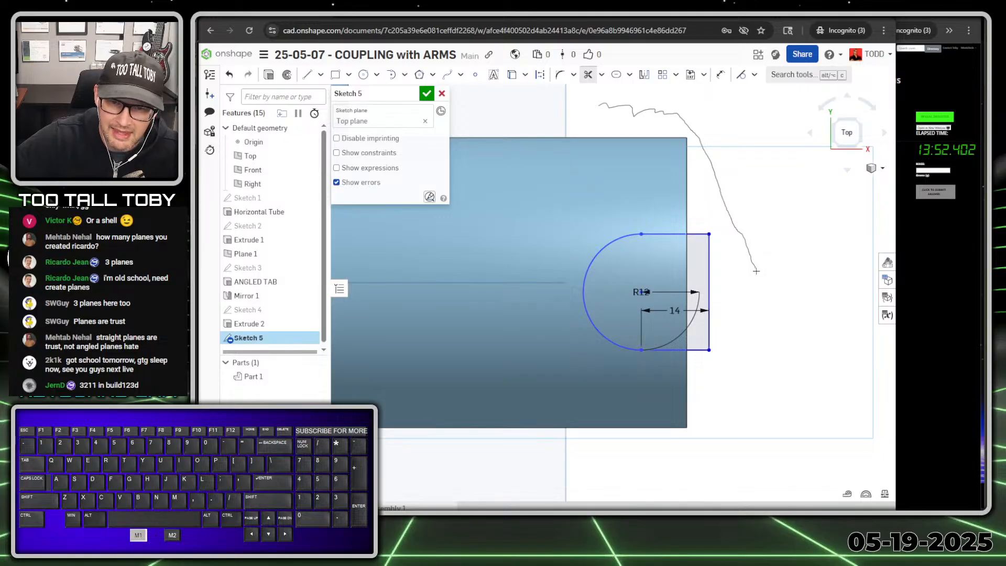
{"action": "left_click_drag", "start_coordinate": [757, 271], "coordinate": [758, 273]}
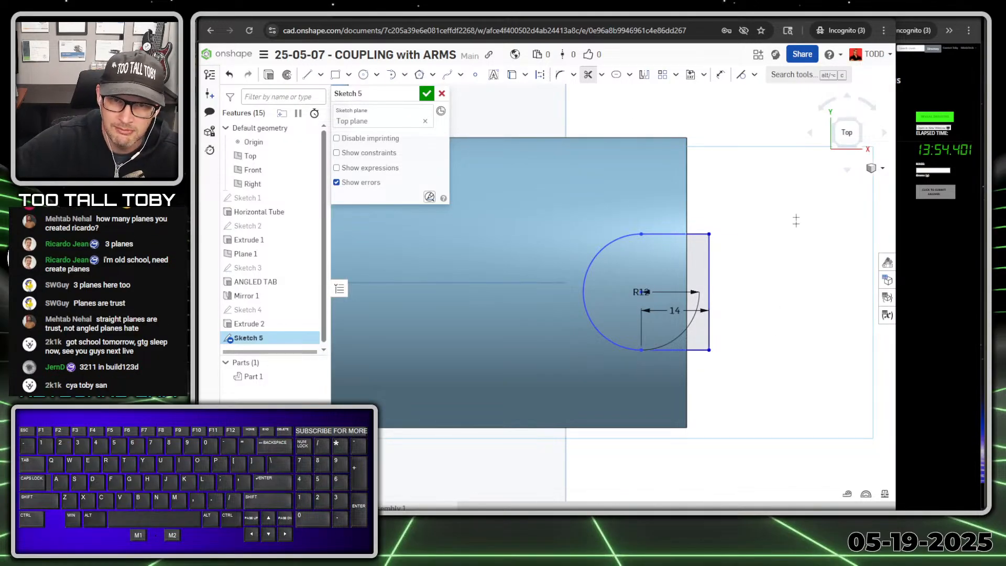
{"action": "scroll", "coordinate": [758, 283], "scroll_direction": "down", "scroll_amount": 3}
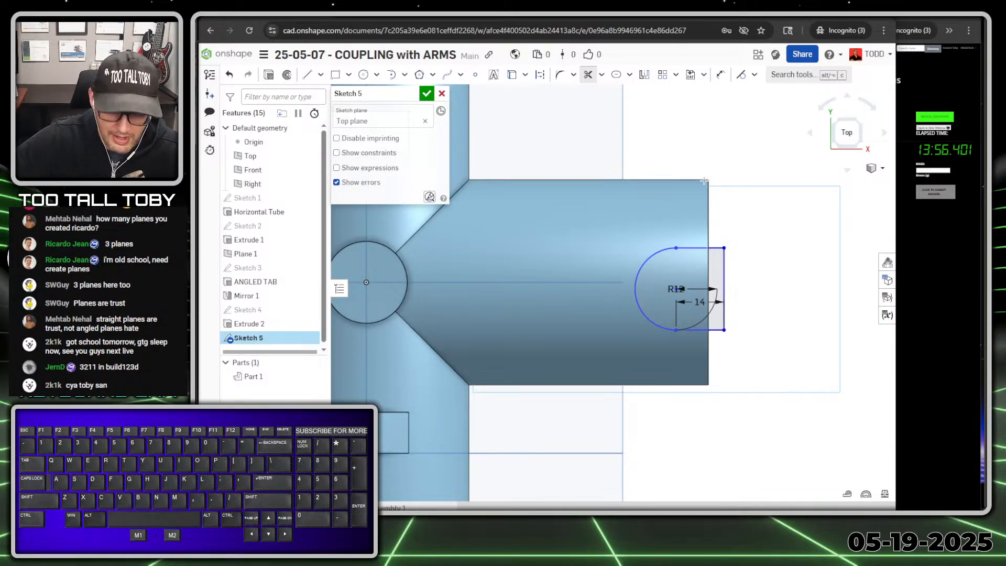
{"action": "key", "text": "Escape"}
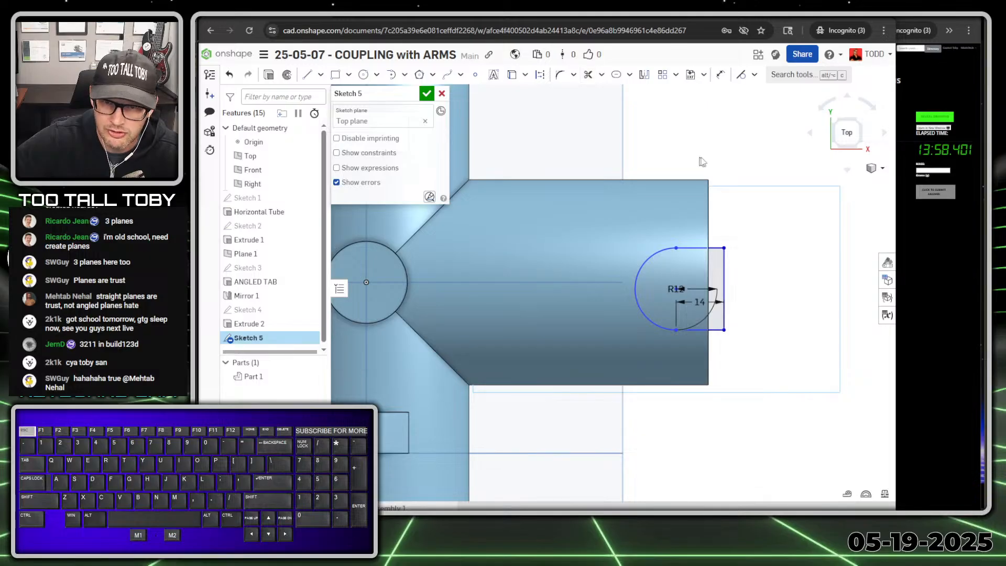
- Constrain the arc's centre horizontally to the origin and make the vertical line coincident with the branch cylinder's end edge
{"action": "left_click_drag", "start_coordinate": [676, 290], "coordinate": [631, 368]}
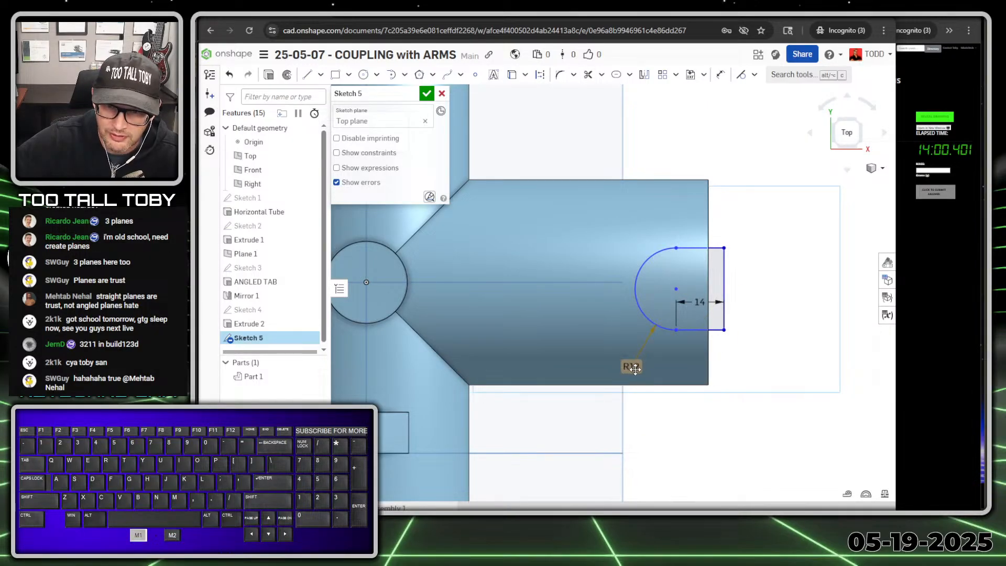
{"action": "key", "text": "d"}
{"action": "left_click", "coordinate": [676, 289]}
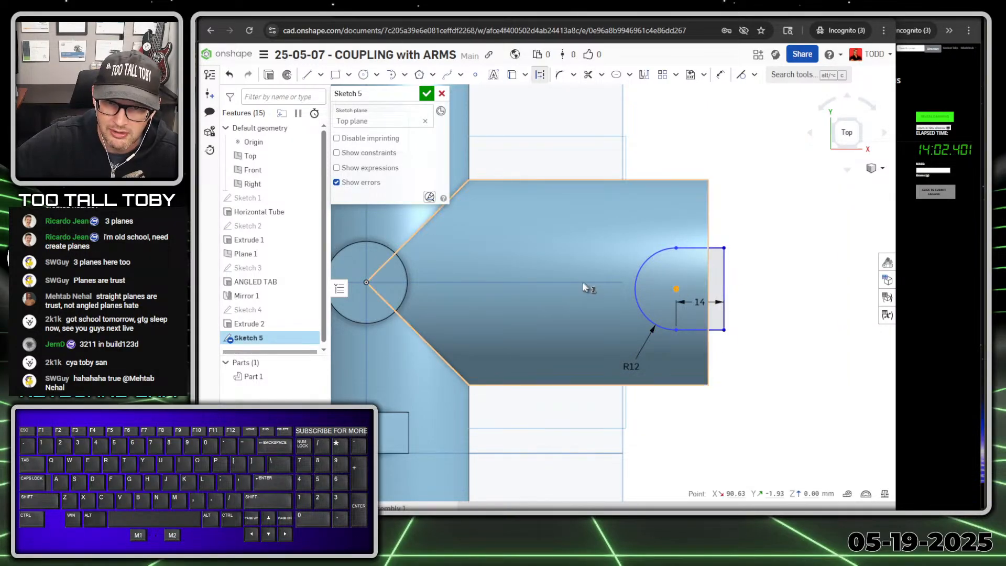
{"action": "left_click", "coordinate": [366, 282]}
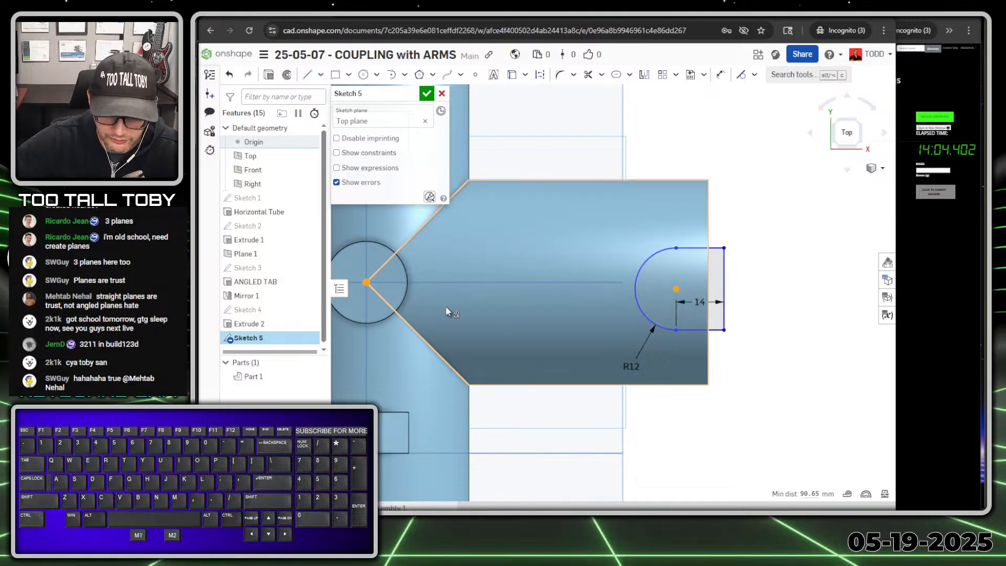
{"action": "key", "text": "h"}
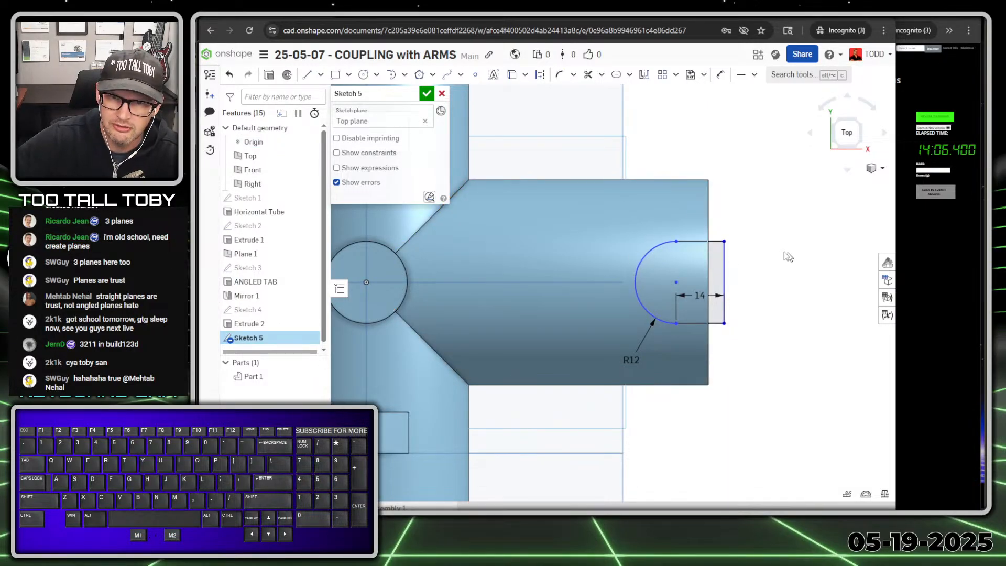
{"action": "left_click", "coordinate": [724, 264]}
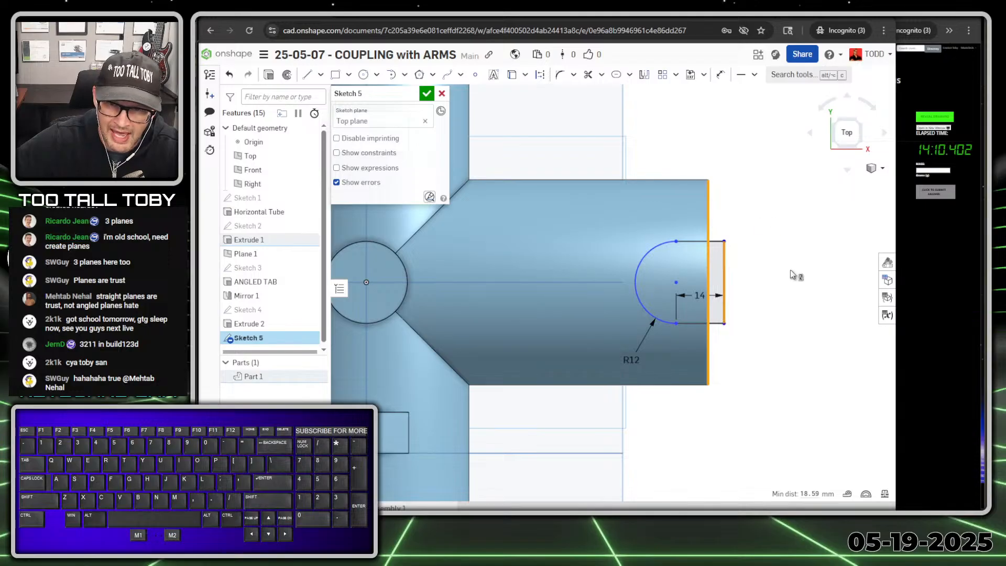
{"action": "left_click", "coordinate": [772, 270]}
- Extrude the U-shaped profile downward by a blind depth of 38 mm, adding it to the part
{"action": "scroll", "coordinate": [739, 328], "scroll_direction": "down", "scroll_amount": 3}
{"action": "right_click_drag", "start_coordinate": [700, 422], "coordinate": [682, 375]}
{"action": "scroll", "coordinate": [664, 419], "scroll_direction": "down", "scroll_amount": 1}
{"action": "scroll", "coordinate": [664, 442], "scroll_direction": "up", "scroll_amount": 1}
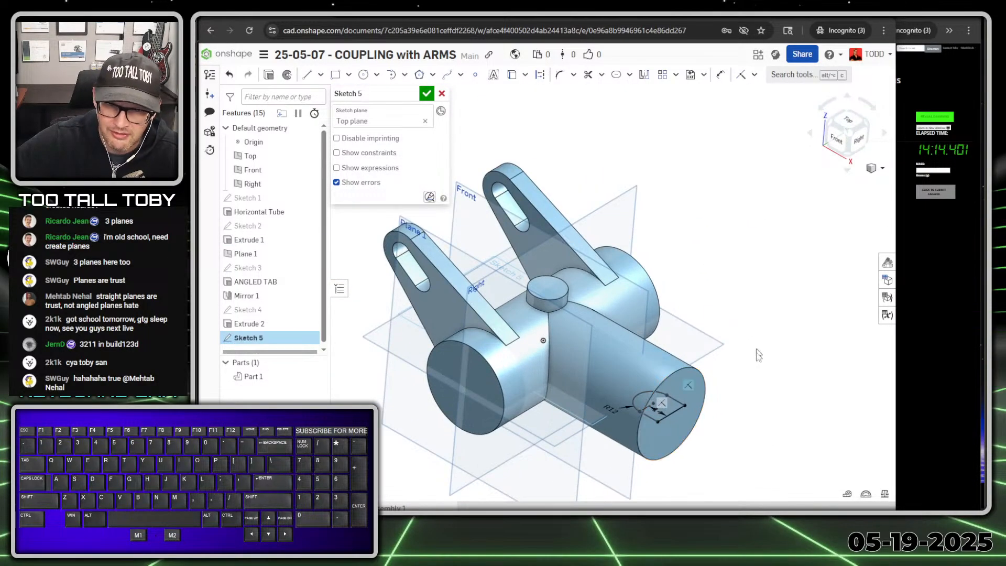
{"action": "right_click_drag", "start_coordinate": [750, 370], "coordinate": [752, 299], "text": "ctrl"}
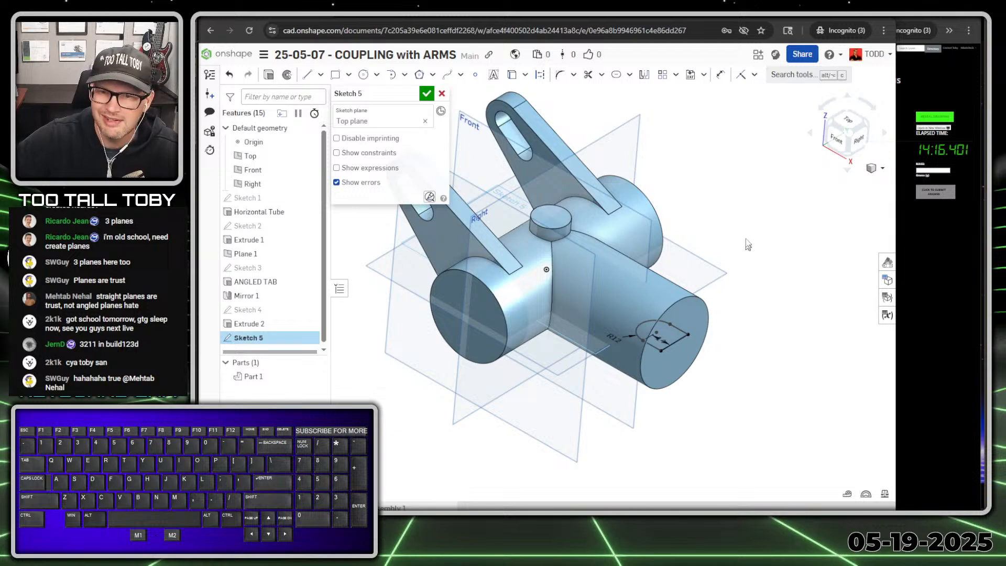
{"action": "key", "text": "s"}
{"action": "left_click", "coordinate": [760, 218]}
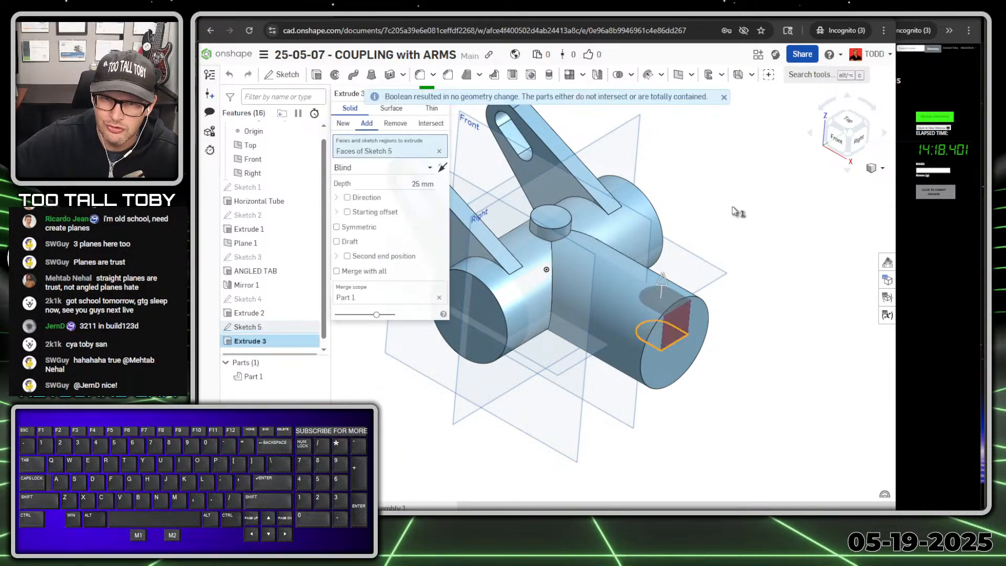
{"action": "left_click", "coordinate": [442, 167]}
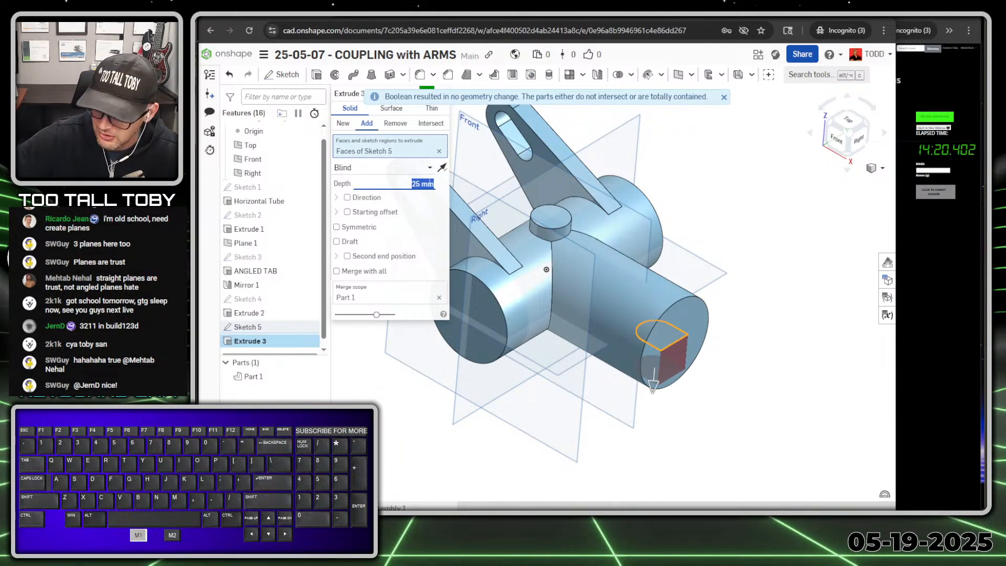
{"action": "type", "text": "38"}
{"action": "key", "text": "Return"}
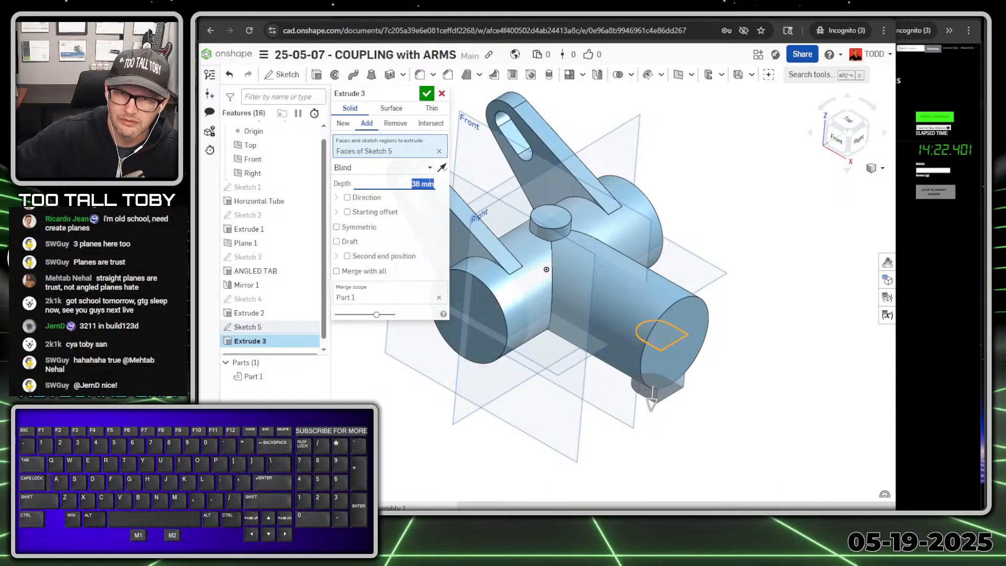
{"action": "key", "text": "Return"}
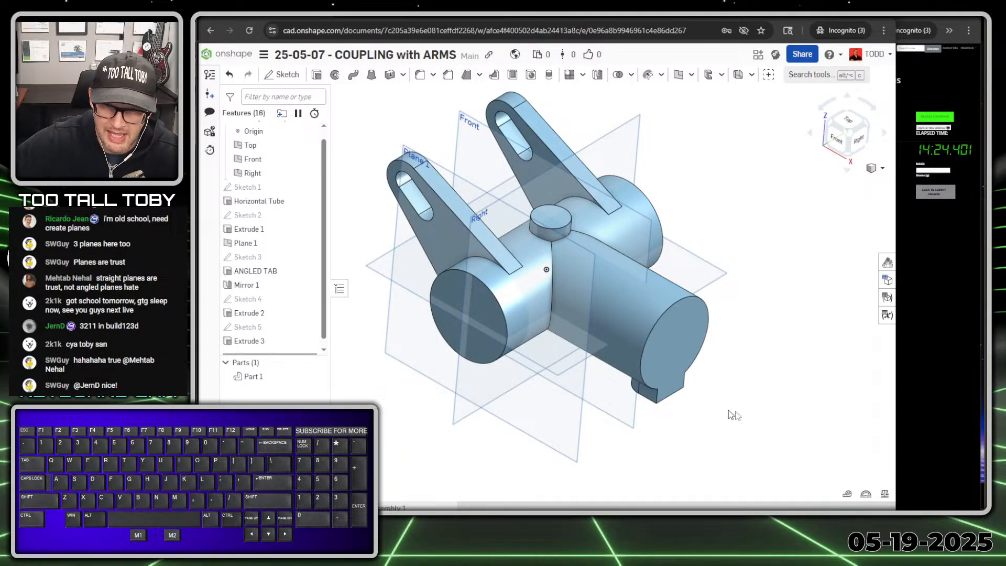
- Start a sketch on the Front plane and draw a 38 mm diameter circle centred on the origin
{"action": "mouse_move", "coordinate": [687, 420]}
{"action": "right_mouse_down"}
{"action": "mouse_move", "coordinate": [702, 354]}
{"action": "mouse_move", "coordinate": [714, 353]}
{"action": "mouse_move", "coordinate": [694, 421]}
{"action": "mouse_move", "coordinate": [703, 341]}
{"action": "mouse_move", "coordinate": [703, 417]}
{"action": "right_mouse_up"}
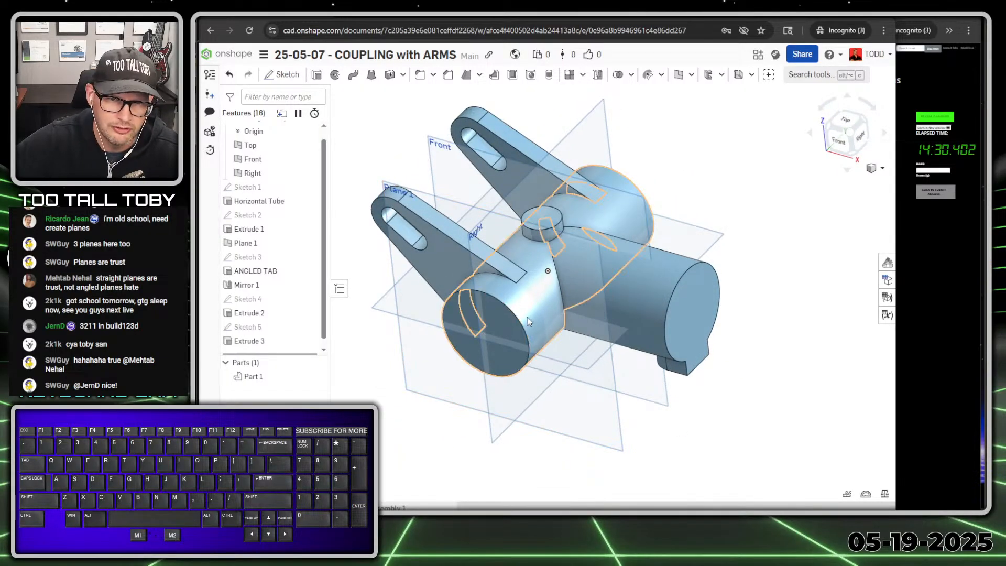
{"action": "right_click_drag", "start_coordinate": [443, 222], "coordinate": [448, 246]}
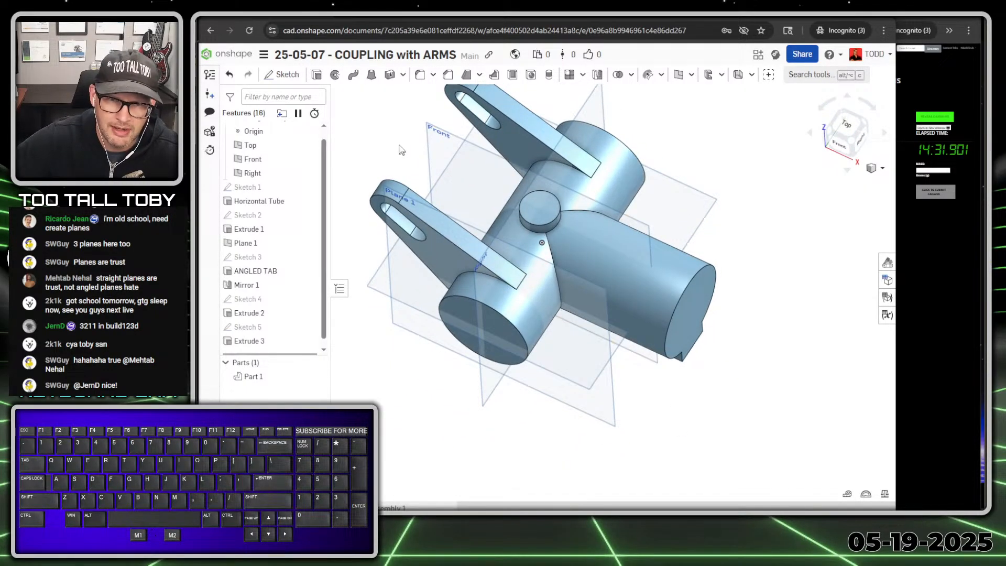
{"action": "left_click", "coordinate": [444, 133]}
{"action": "key", "text": "s"}
{"action": "left_click", "coordinate": [456, 124]}
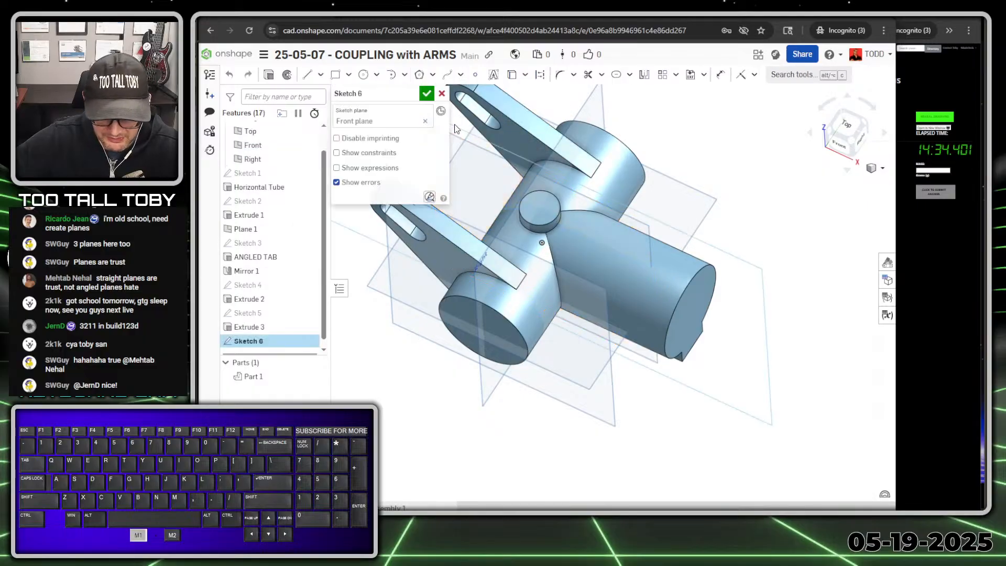
{"action": "left_click", "coordinate": [647, 138]}
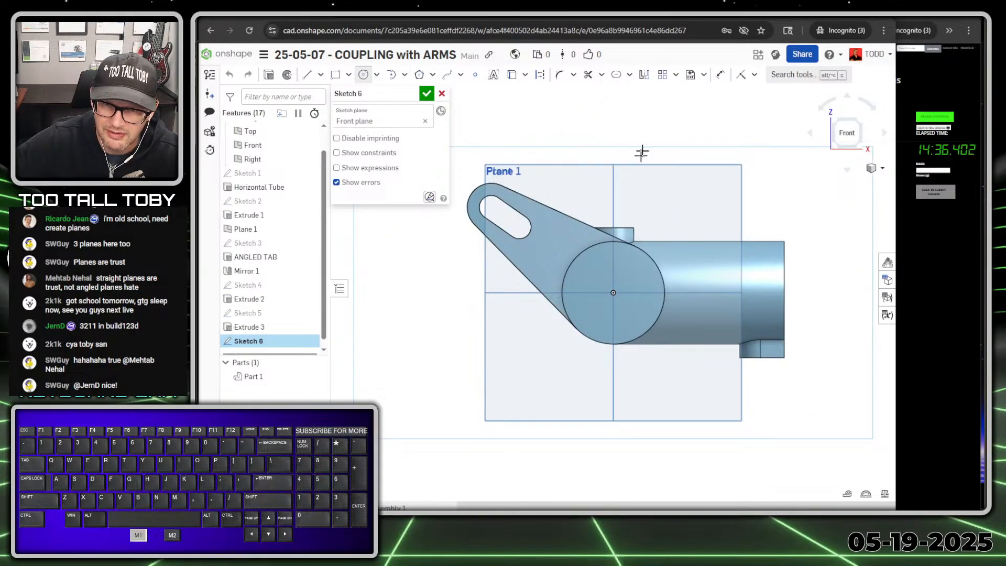
{"action": "left_click", "coordinate": [613, 292]}
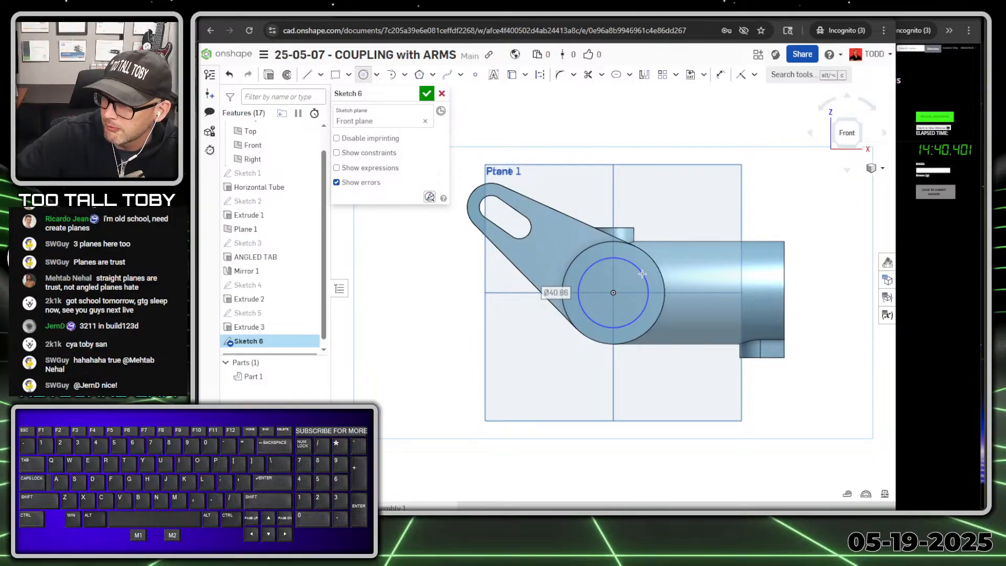
{"action": "type", "text": "38"}
{"action": "key", "text": "Return"}
- Cut the 38 mm circle symmetrically through all to bore the horizontal tube
{"action": "key", "text": "s"}
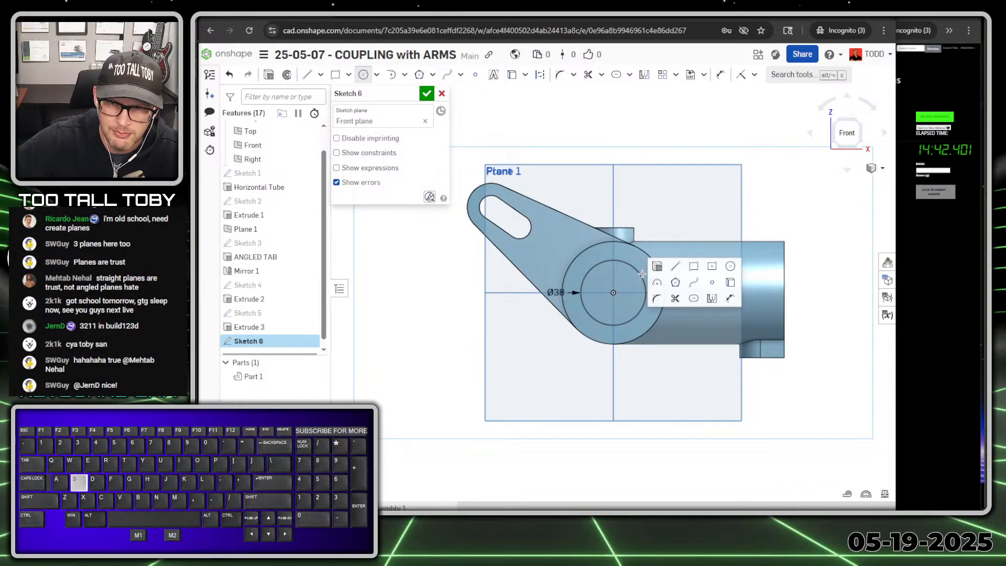
{"action": "left_click", "coordinate": [657, 268]}
{"action": "left_click", "coordinate": [395, 123]}
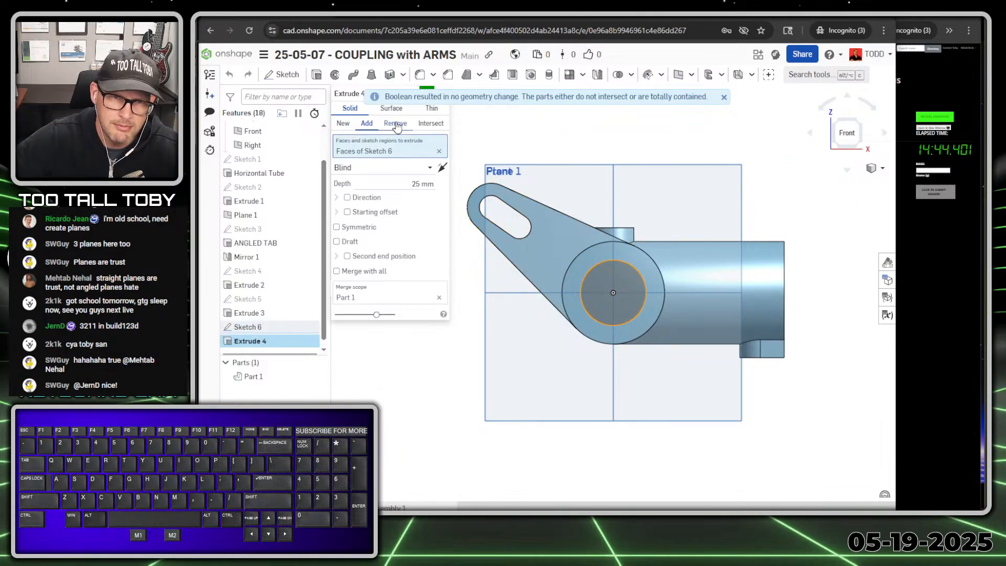
{"action": "left_click", "coordinate": [408, 166]}
{"action": "left_click", "coordinate": [357, 254]}
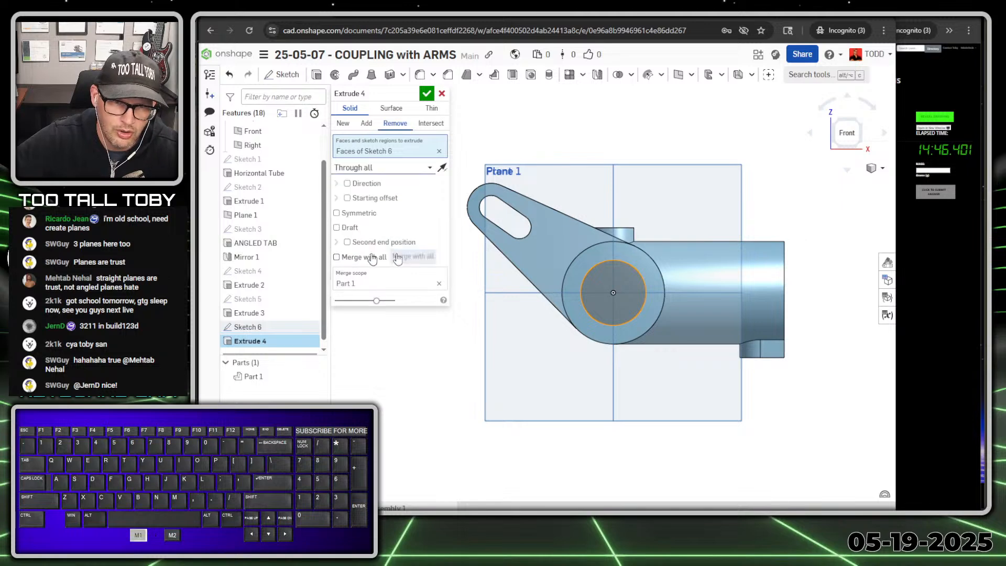
{"action": "key", "text": "shift+7"}
{"action": "middle_click_drag", "start_coordinate": [643, 259], "coordinate": [696, 242]}
{"action": "left_click", "coordinate": [358, 213]}
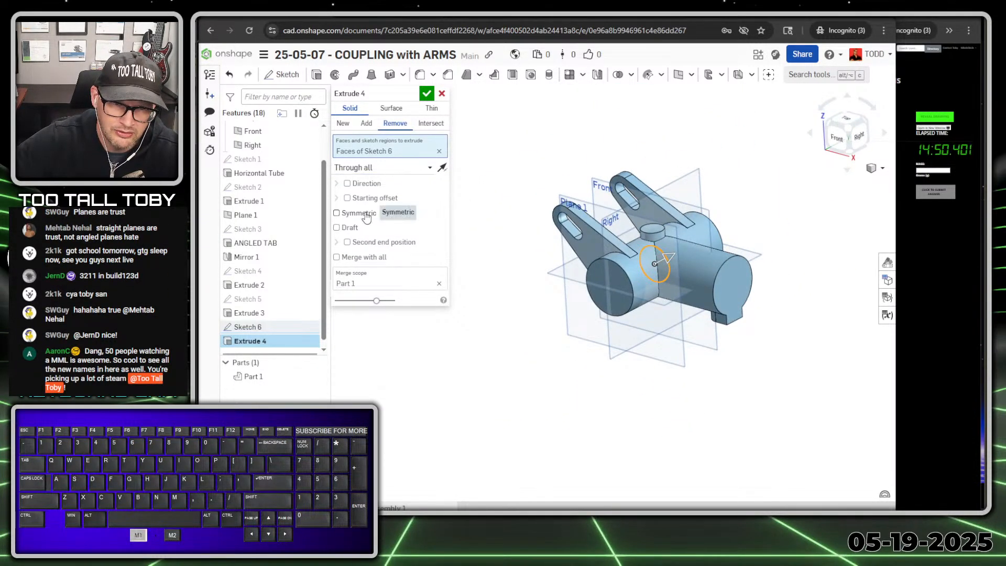
{"action": "left_click", "coordinate": [427, 94]}
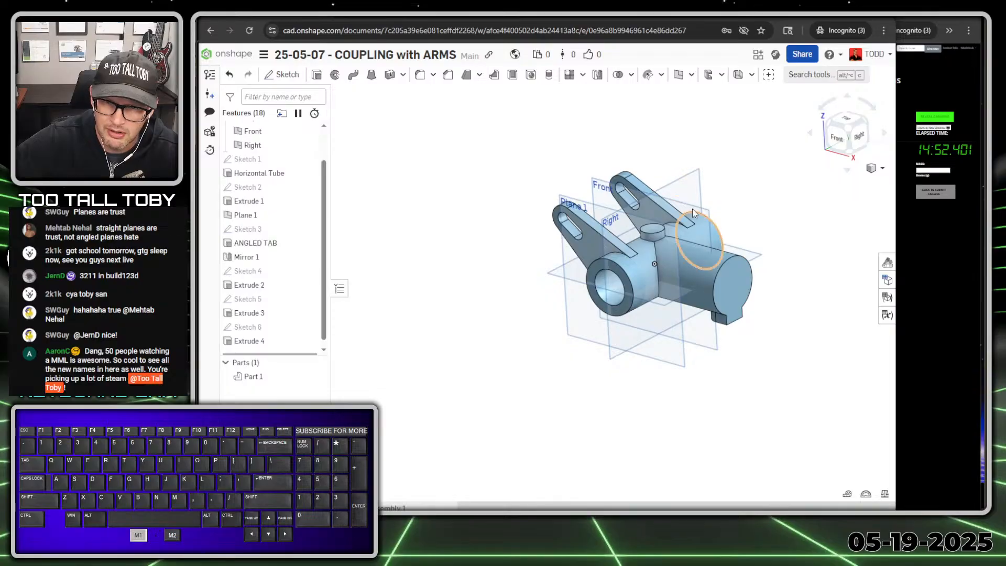
- Start a sketch on the Right plane and draw a 38 mm diameter circle centred on the origin
{"action": "left_click", "coordinate": [695, 185]}
{"action": "key", "text": "s"}
{"action": "left_click", "coordinate": [707, 174]}
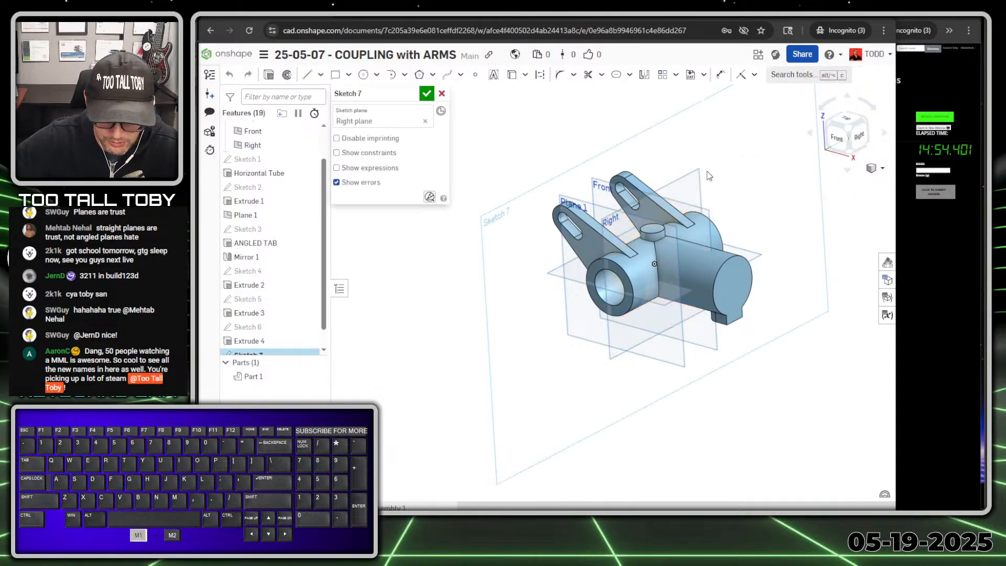
{"action": "key", "text": "n"}
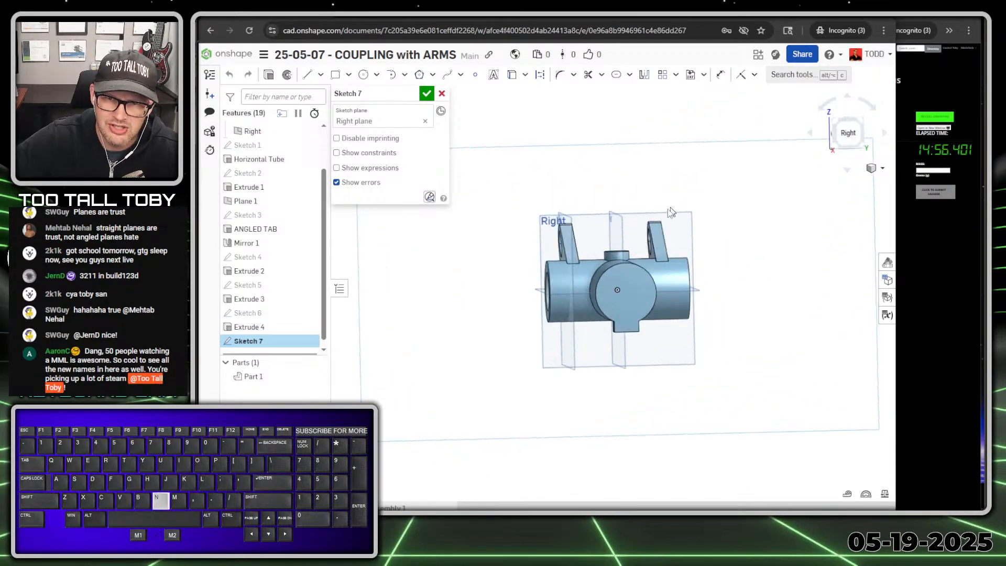
{"action": "key", "text": "s"}
{"action": "left_click", "coordinate": [673, 230]}
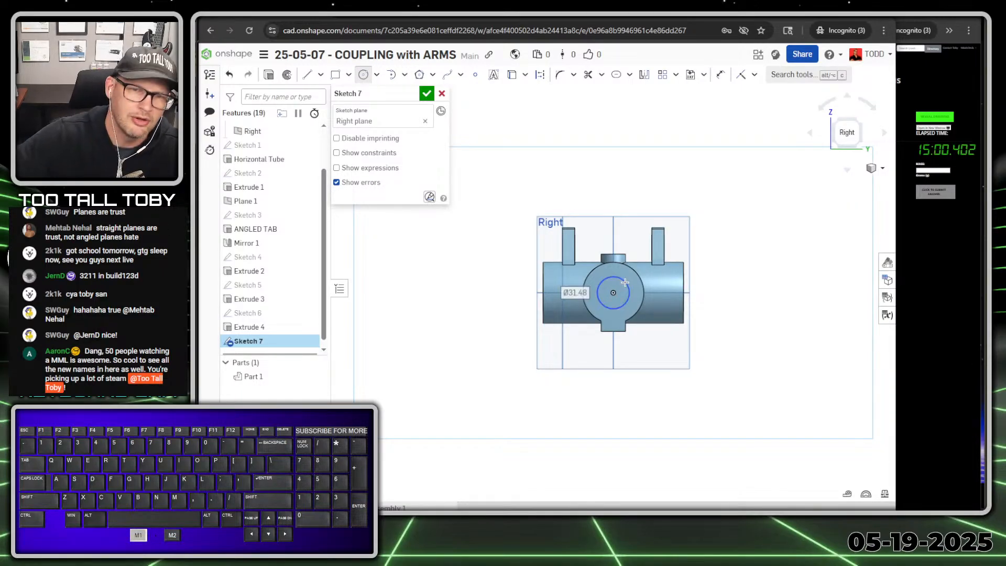
{"action": "type", "text": "38"}
{"action": "key", "text": "Return"}
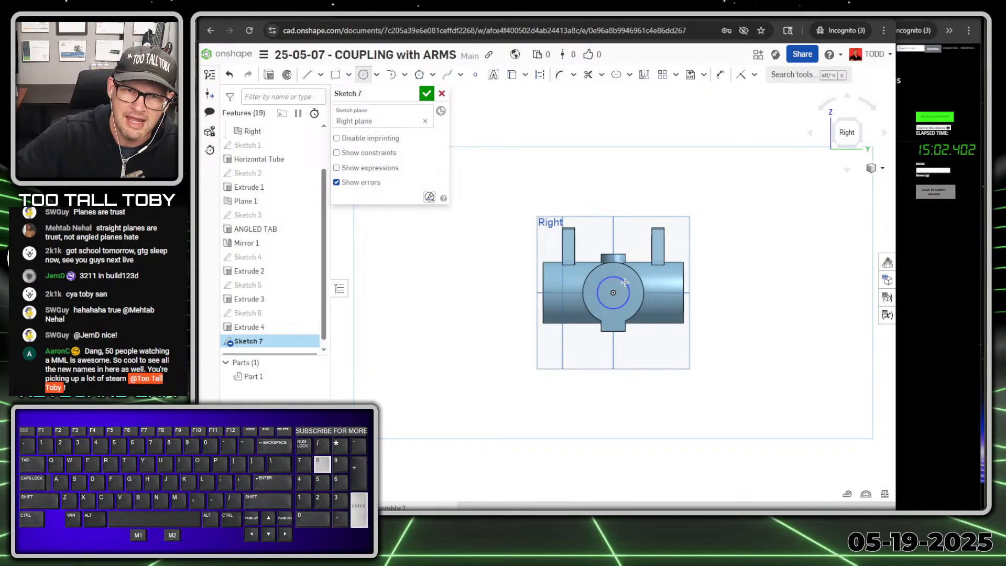
- Cut the 38 mm circle through all towards the branch cylinder's open end, boring only the branch
{"action": "key", "text": "shift+7"}
{"action": "key", "text": "s"}
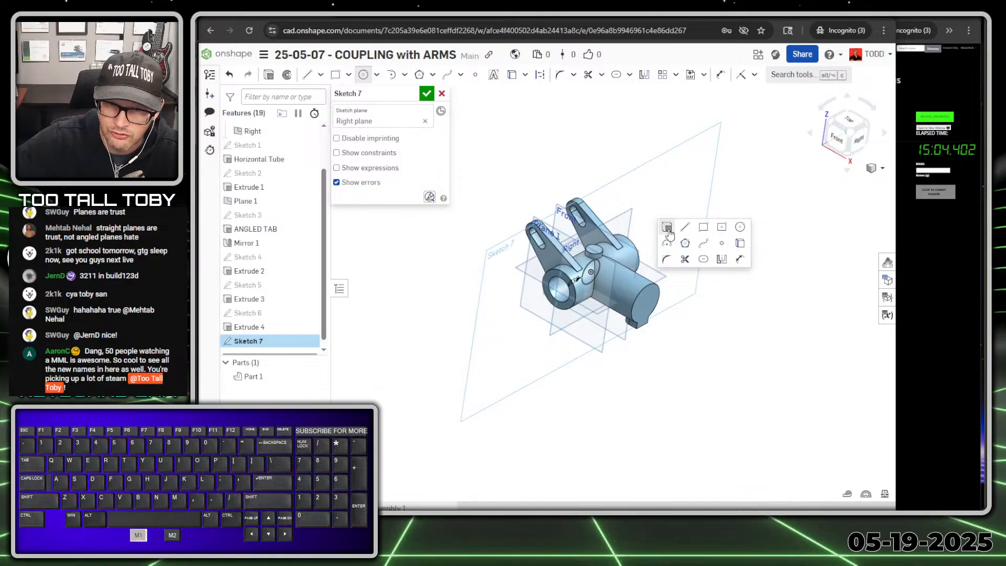
{"action": "left_click", "coordinate": [667, 228]}
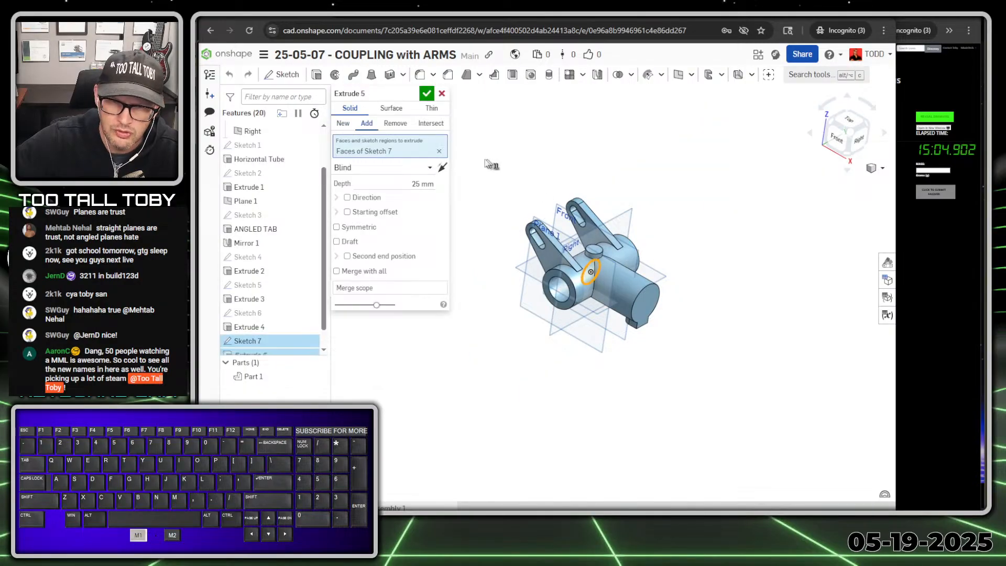
{"action": "left_click", "coordinate": [407, 167]}
{"action": "left_click", "coordinate": [358, 255]}
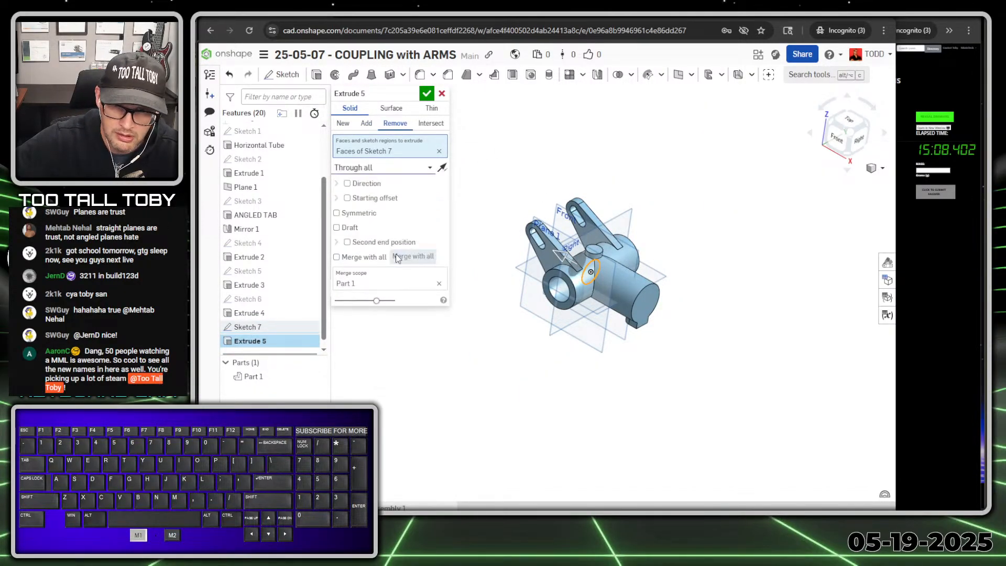
{"action": "left_click", "coordinate": [444, 170]}
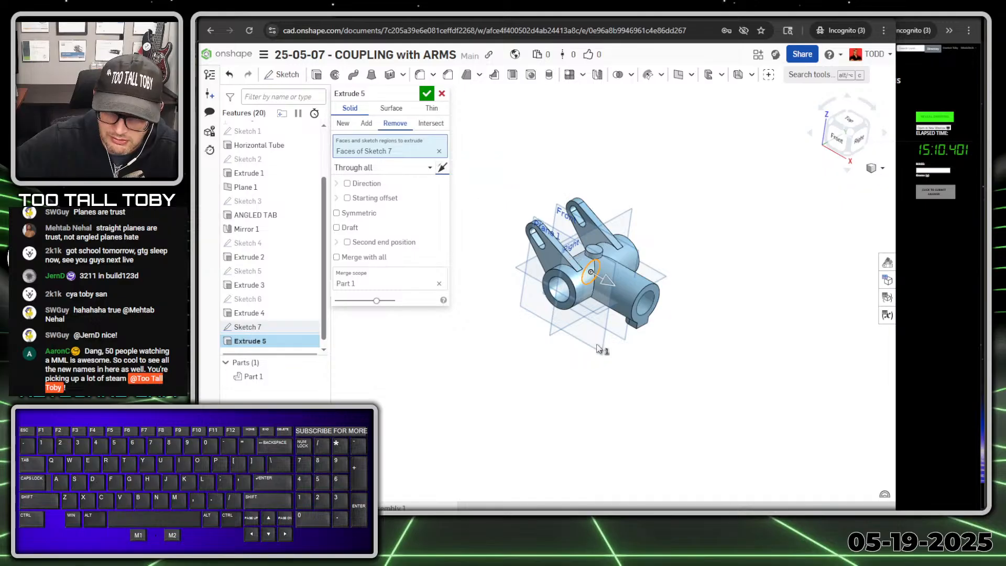
{"action": "right_click_drag", "start_coordinate": [603, 371], "coordinate": [600, 358]}
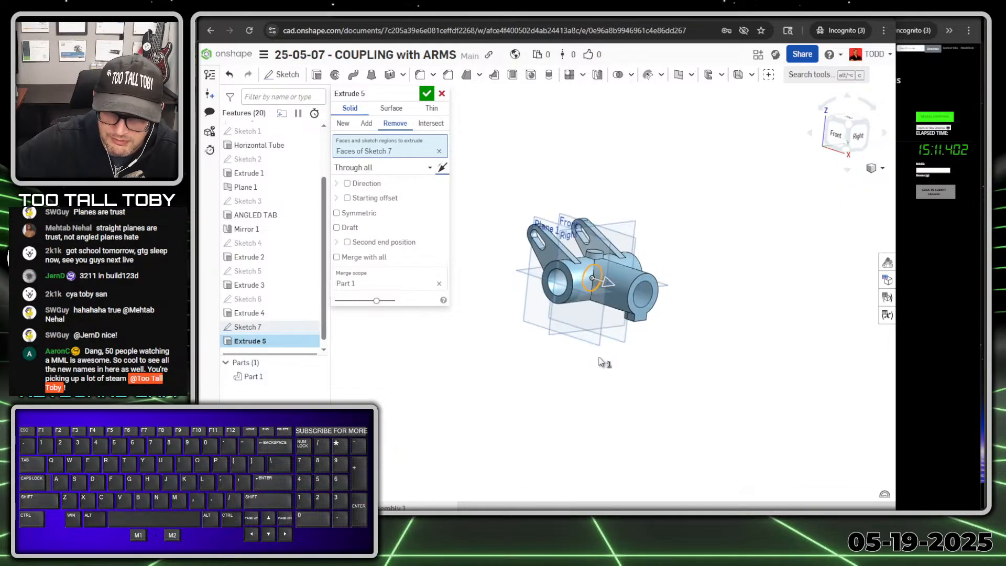
{"action": "left_click", "coordinate": [427, 94]}
- Start a sketch on the Top plane and draw a 10 mm diameter circle centred on the origin
{"action": "right_click_drag", "start_coordinate": [524, 293], "coordinate": [528, 273]}
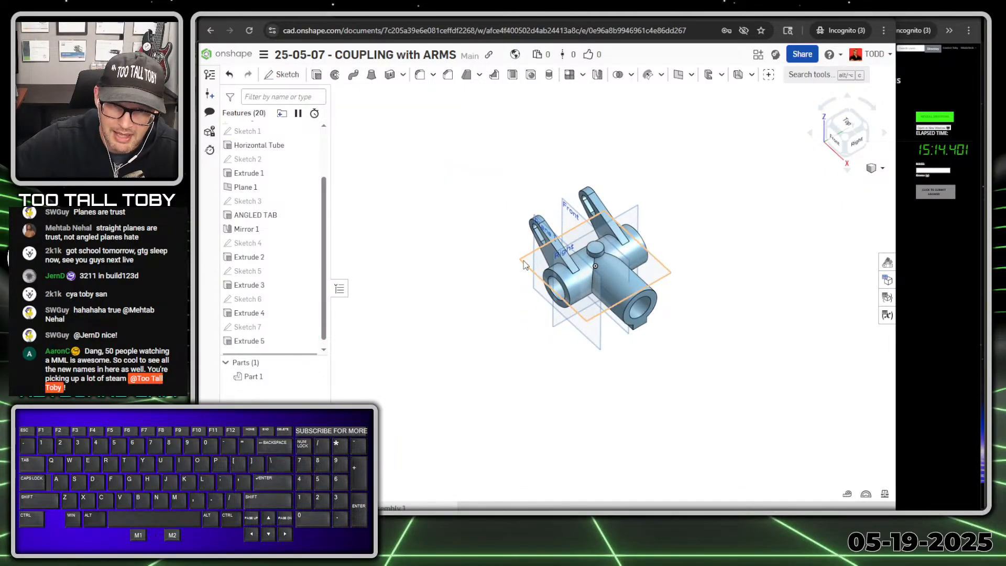
{"action": "left_click", "coordinate": [524, 265]}
{"action": "key", "text": "s"}
{"action": "left_click", "coordinate": [539, 255]}
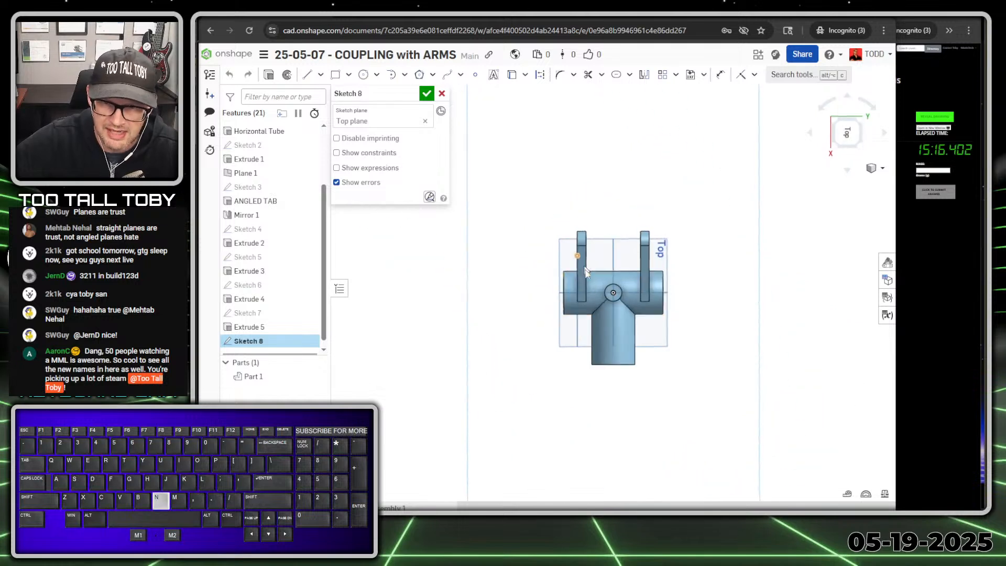
{"action": "key", "text": "s"}
{"action": "left_click", "coordinate": [729, 296]}
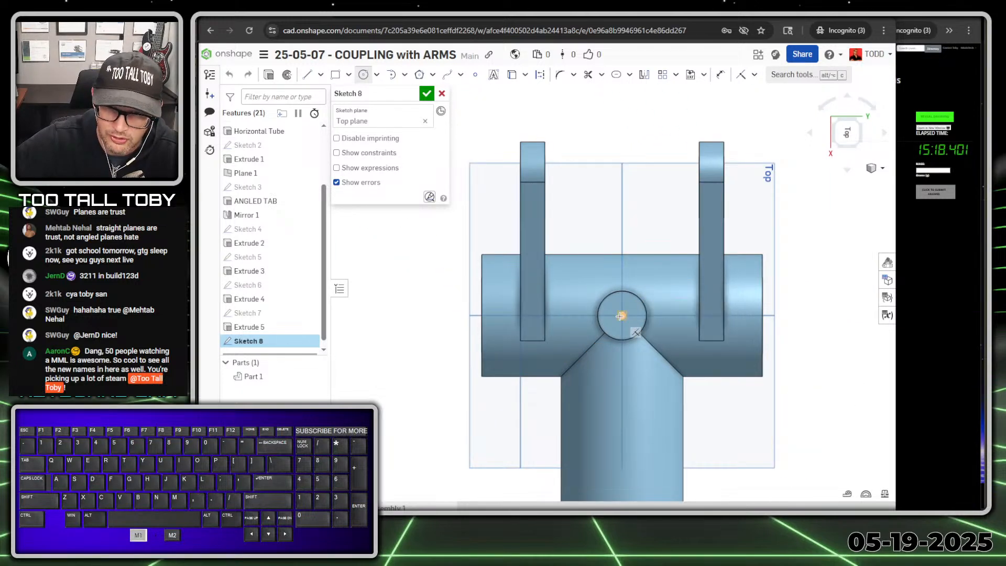
{"action": "left_click", "coordinate": [623, 315]}
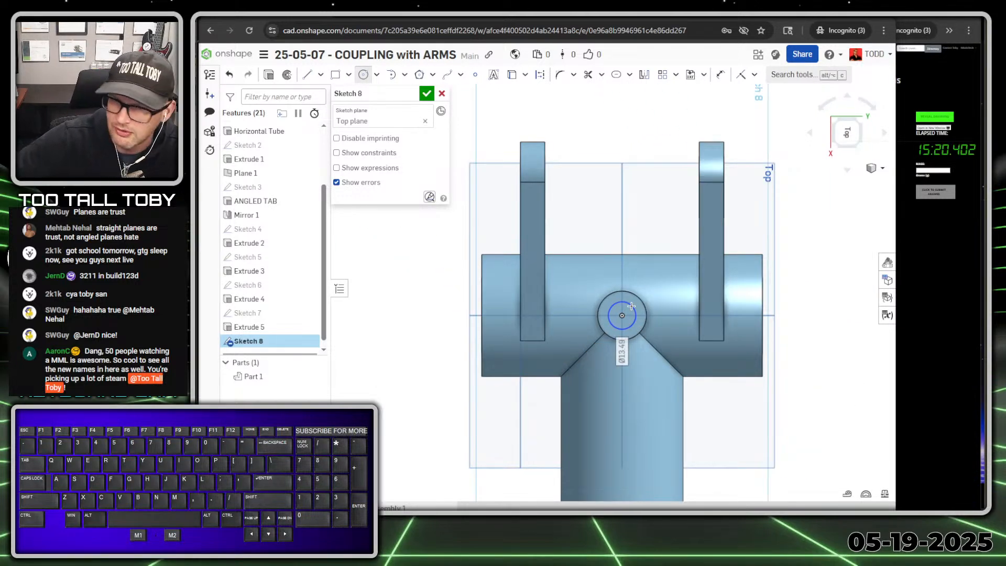
{"action": "type", "text": "1"}
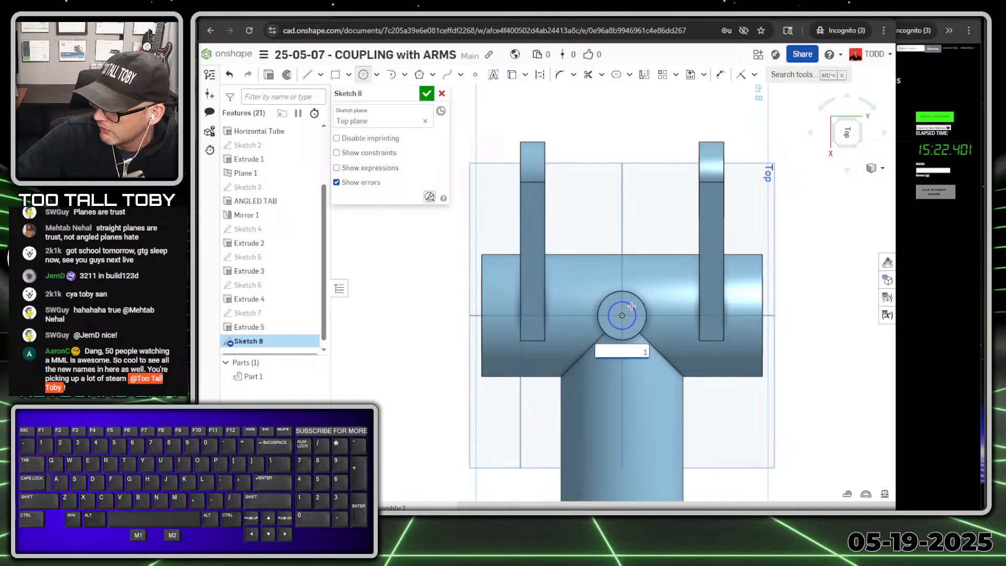
{"action": "type", "text": "0"}
{"action": "key", "text": "Return"}
- Cut the 10 mm circle upward through all, boring the small round boss on top of the tube
{"action": "key", "text": "shift+7"}
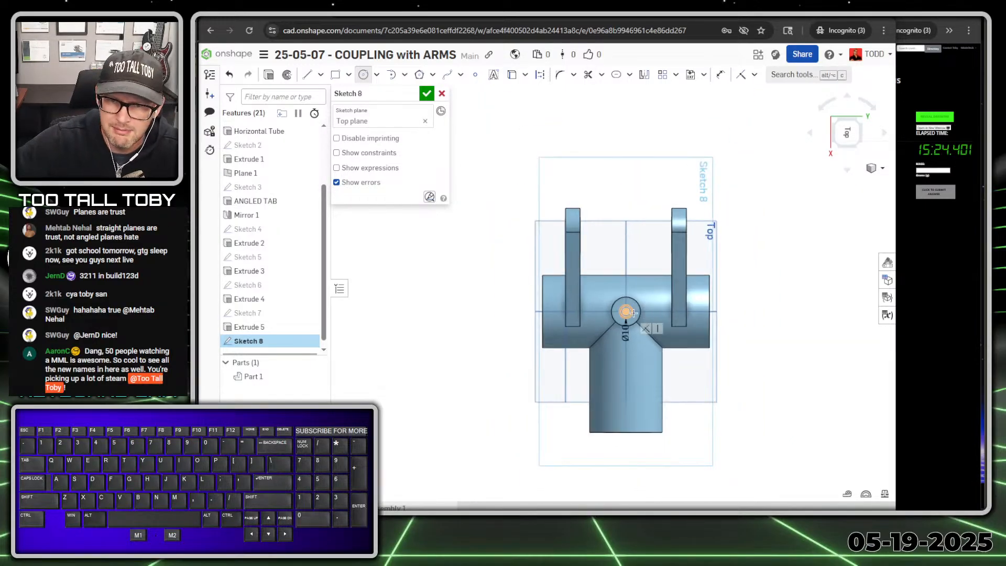
{"action": "key", "text": "s"}
{"action": "left_click", "coordinate": [654, 285]}
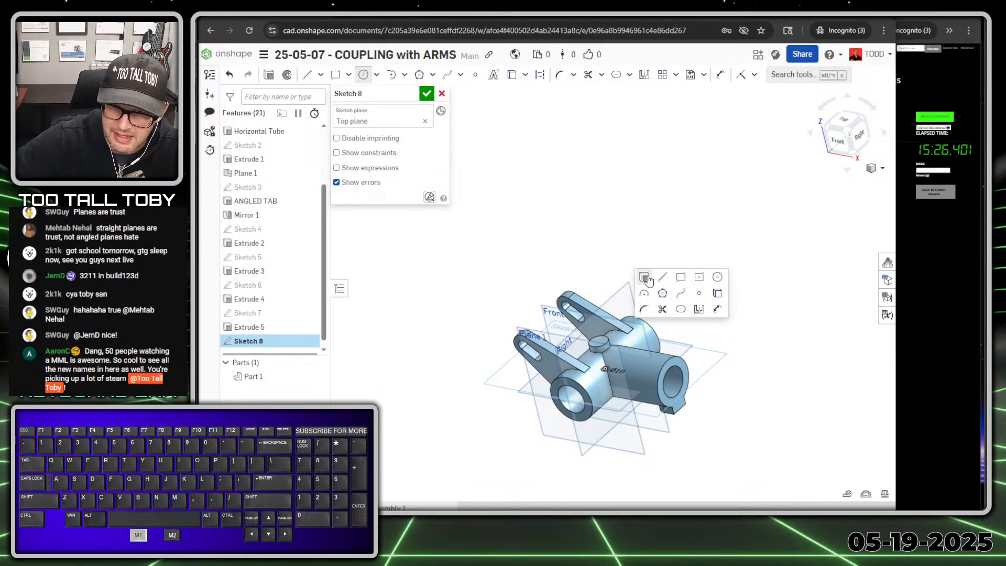
{"action": "left_click", "coordinate": [395, 123]}
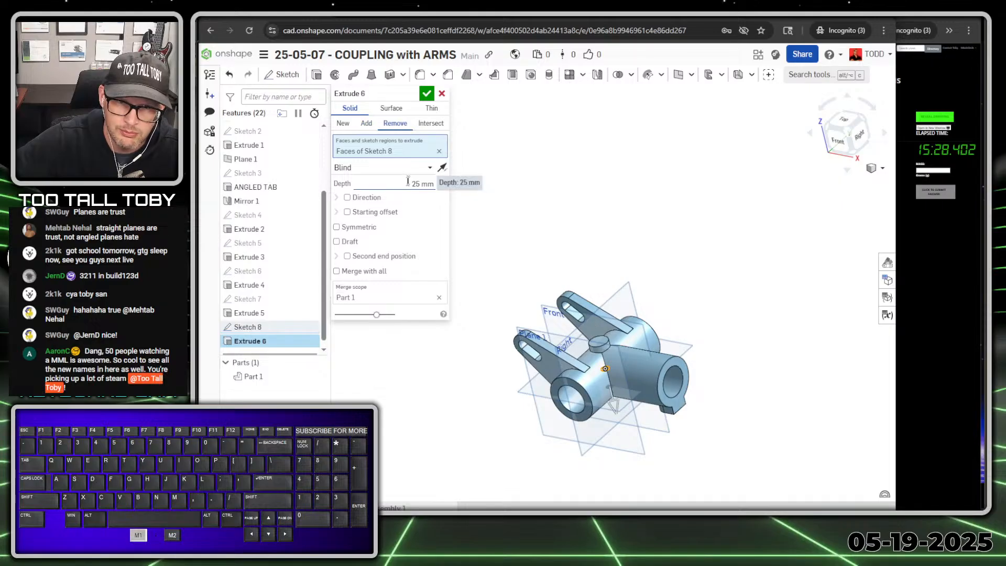
{"action": "left_click", "coordinate": [388, 167]}
{"action": "left_click", "coordinate": [392, 254]}
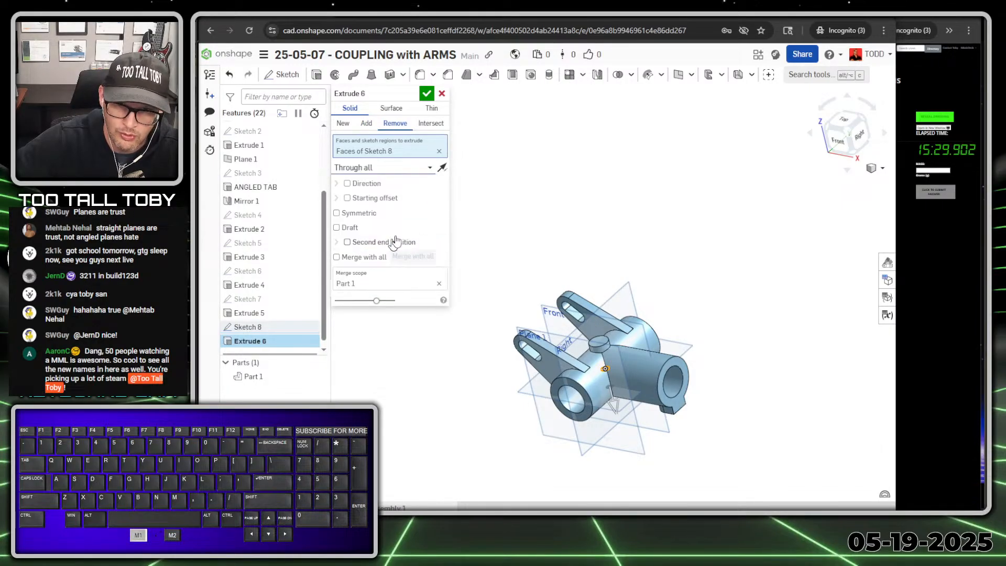
{"action": "left_click", "coordinate": [442, 167]}
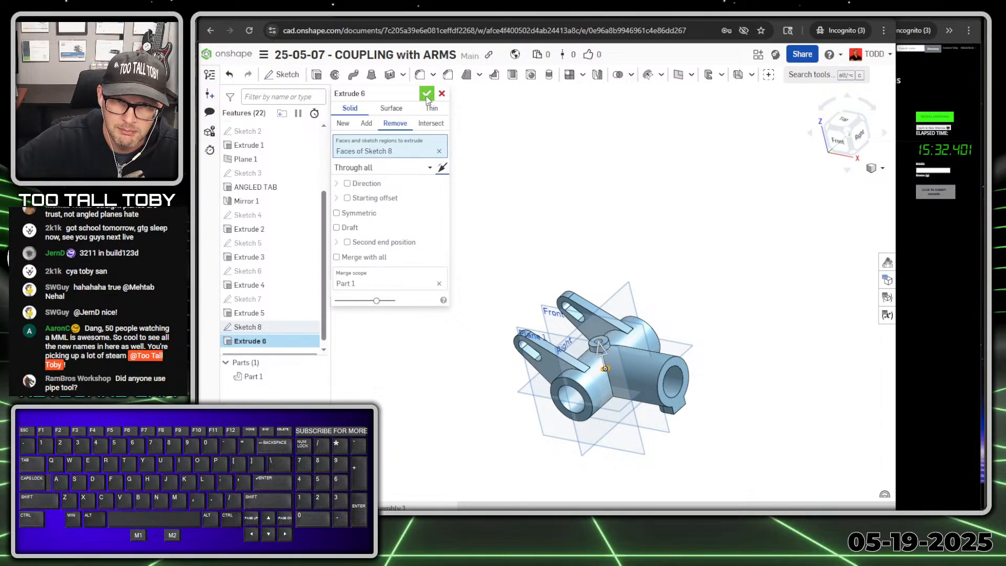
{"action": "left_click", "coordinate": [427, 94]}
- Start another sketch on the Top plane and, viewed from below, draw a 10 mm diameter circle on the U-shaped tab
{"action": "left_click", "coordinate": [686, 344]}
{"action": "key", "text": "s"}
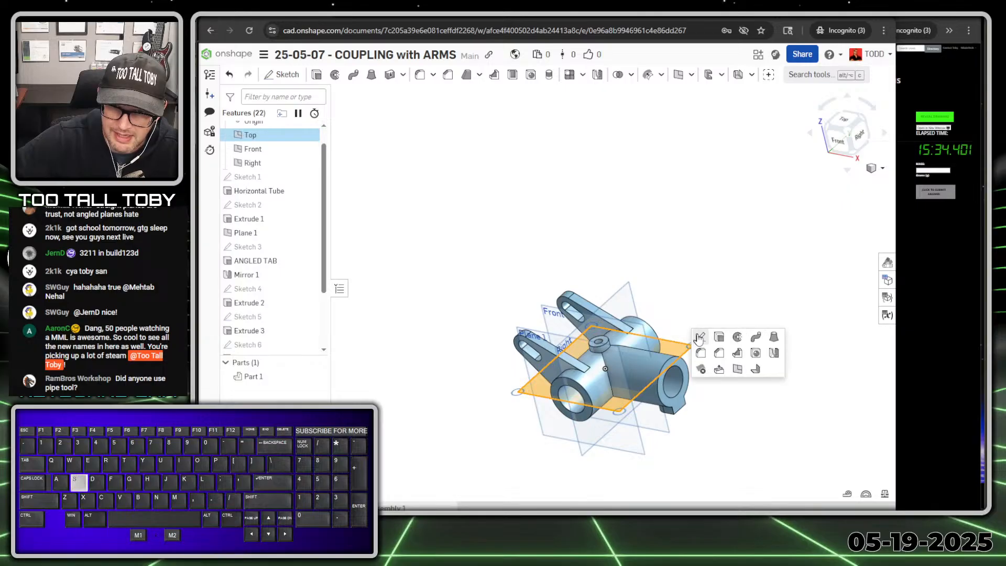
{"action": "left_click", "coordinate": [701, 339]}
{"action": "key", "text": "n"}
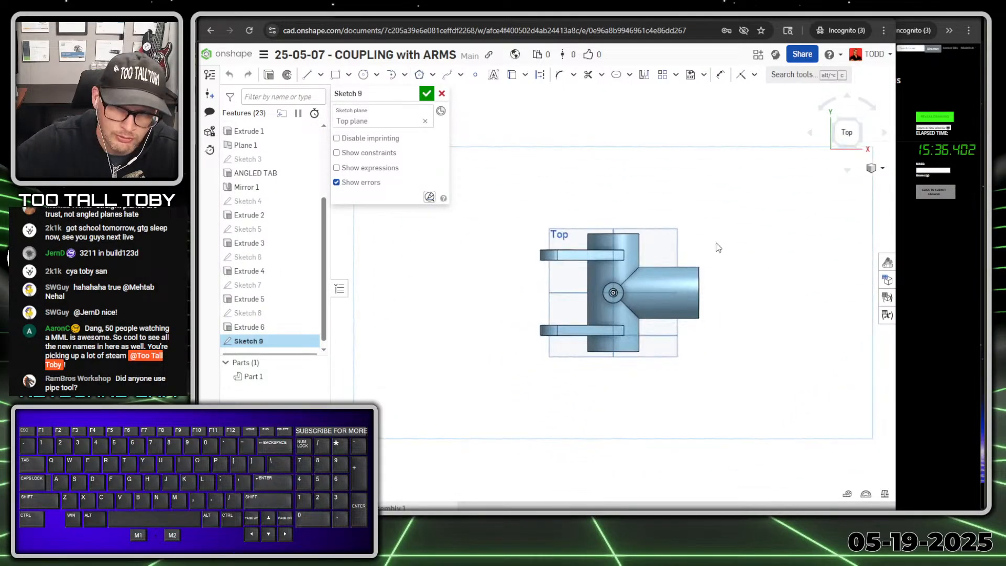
{"action": "scroll", "coordinate": [567, 251], "scroll_direction": "up", "scroll_amount": 5}
{"action": "key", "text": "s"}
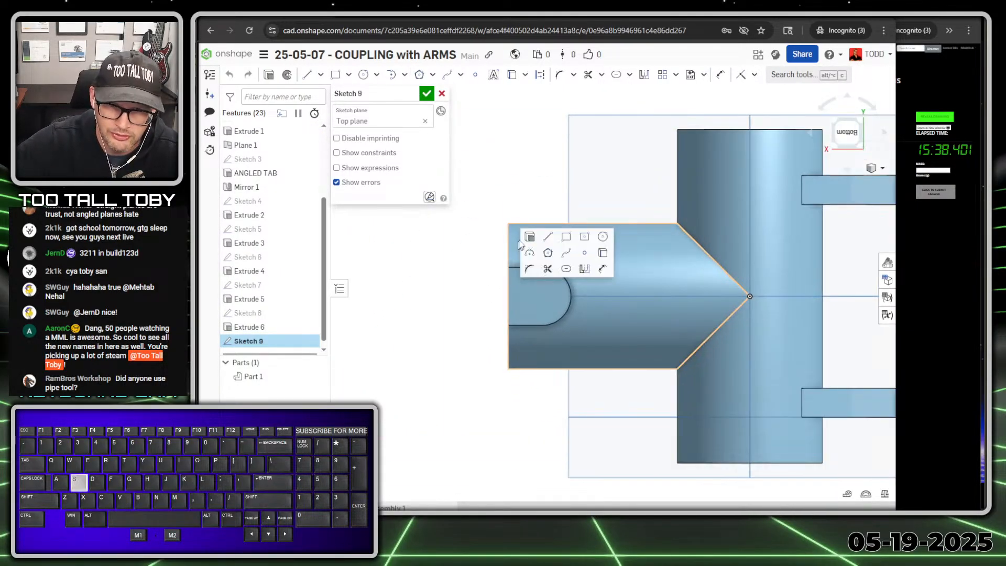
{"action": "left_click", "coordinate": [602, 236]}
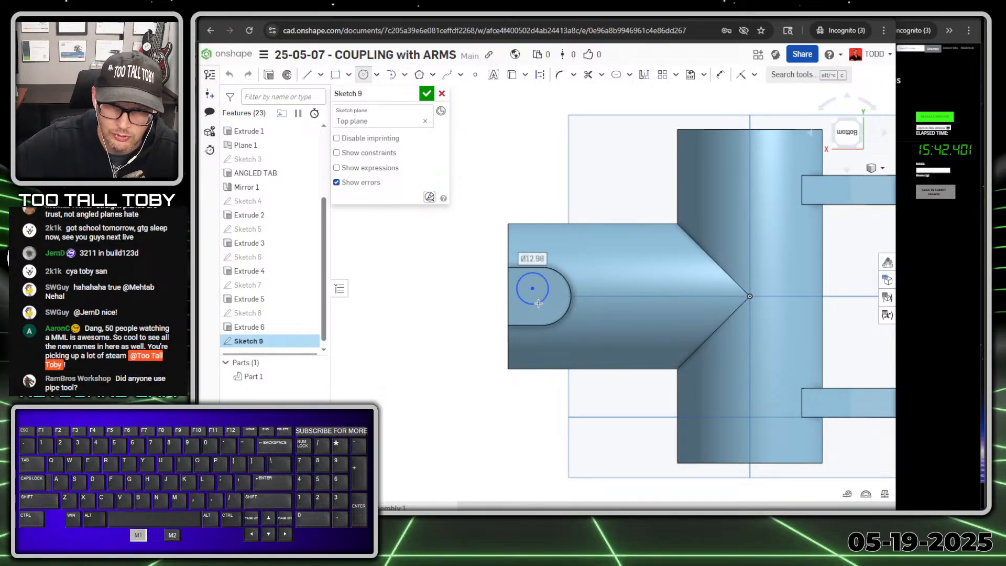
{"action": "type", "text": "10"}
{"action": "key", "text": "Return"}
{"action": "key", "text": "Escape"}
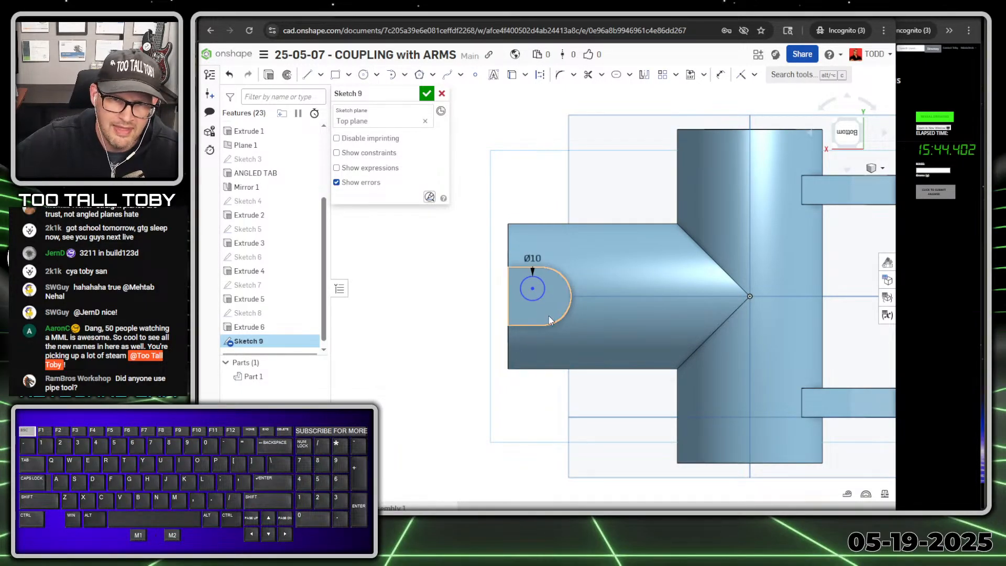
- Make the 10 mm circle concentric with the U-shaped tab's rounded edge
{"action": "left_click", "coordinate": [540, 302]}
{"action": "left_click", "coordinate": [560, 320]}
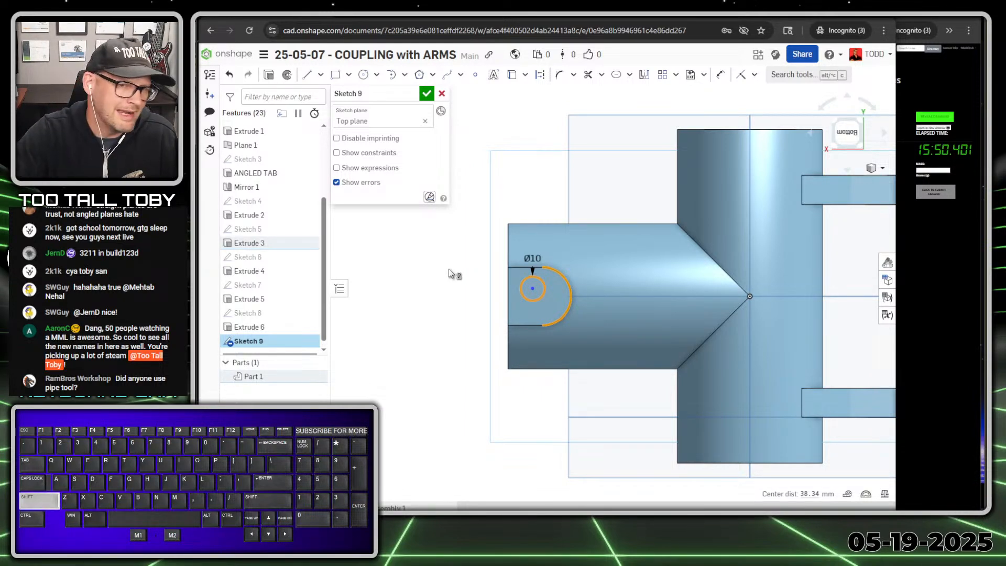
{"action": "key", "text": "o"}
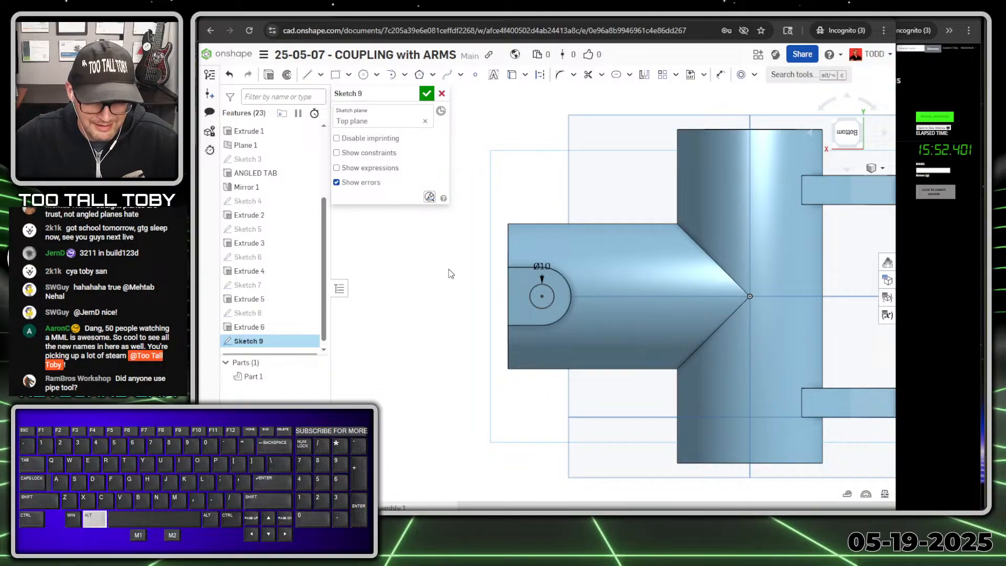
{"action": "key", "text": "alt+1"}
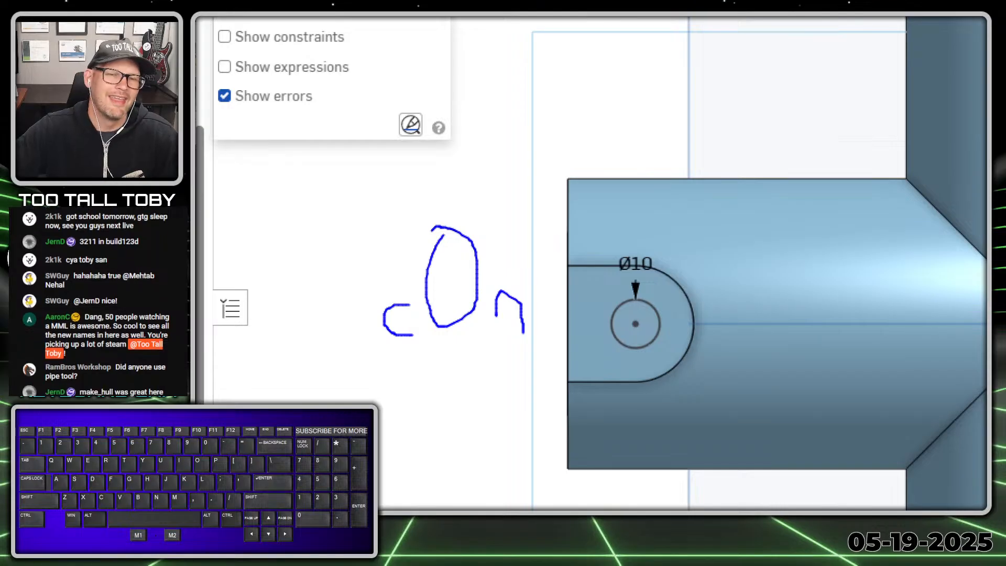
{"action": "left_click_drag", "start_coordinate": [478, 234], "coordinate": [538, 111], "text": "ctrl+shift"}
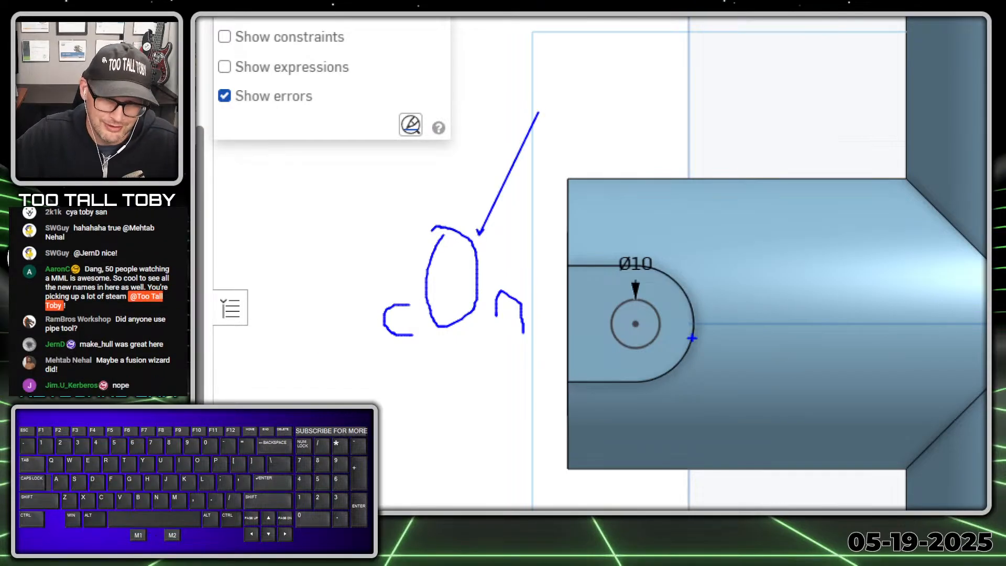
{"action": "left_click_drag", "start_coordinate": [650, 387], "coordinate": [652, 390], "text": "ctrl+shift"}
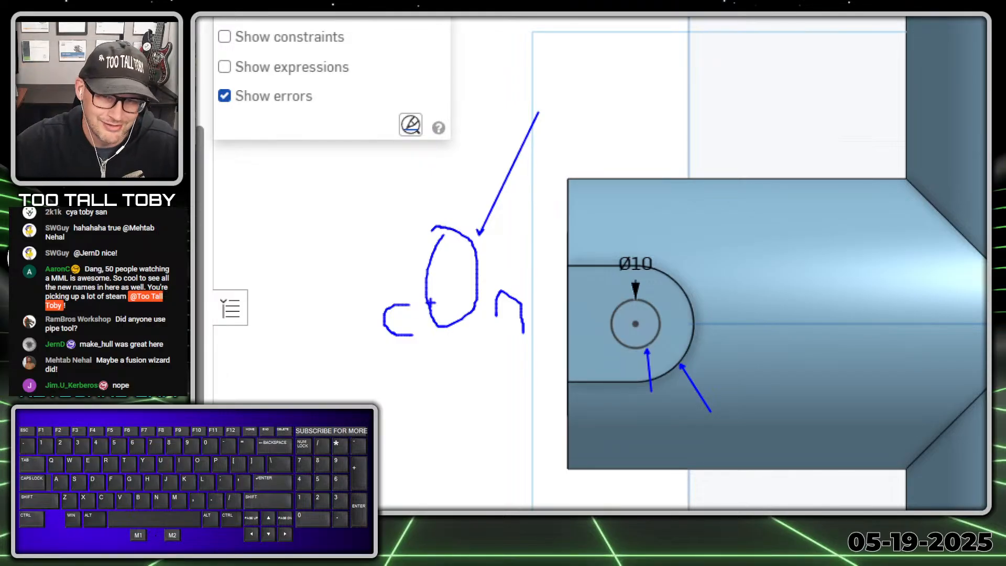
{"action": "key", "text": "alt+1"}
- Cut the tab's 10 mm circle downward through all to make a hole in the U-shaped tab
{"action": "scroll", "coordinate": [515, 338], "scroll_direction": "down", "scroll_amount": 5}
{"action": "mouse_move", "coordinate": [515, 338]}
{"action": "right_mouse_down"}
{"action": "mouse_move", "coordinate": [570, 398]}
{"action": "mouse_move", "coordinate": [634, 354]}
{"action": "right_mouse_up"}
{"action": "scroll", "coordinate": [634, 354], "scroll_direction": "up", "scroll_amount": 6}
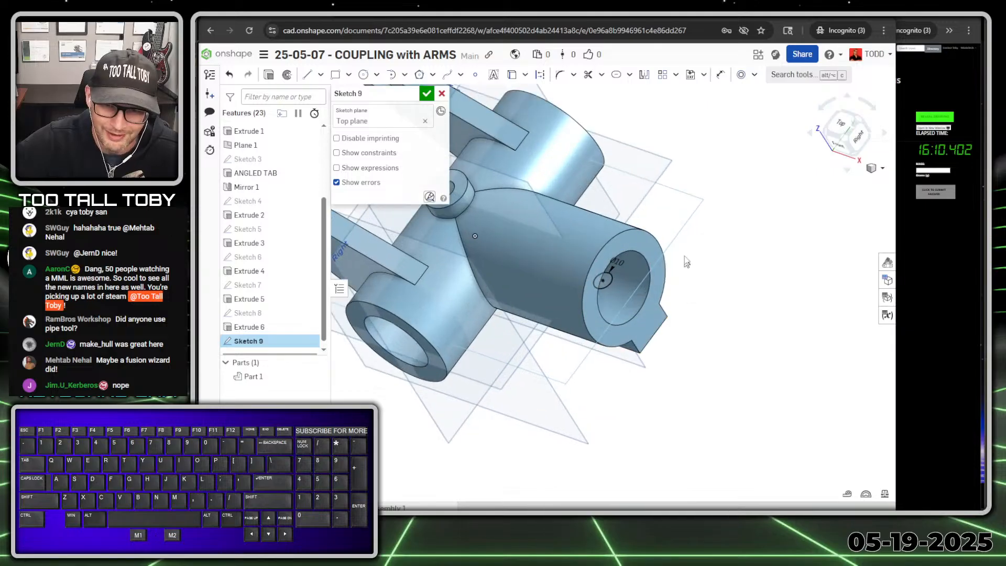
{"action": "key", "text": "s"}
{"action": "left_click", "coordinate": [714, 169]}
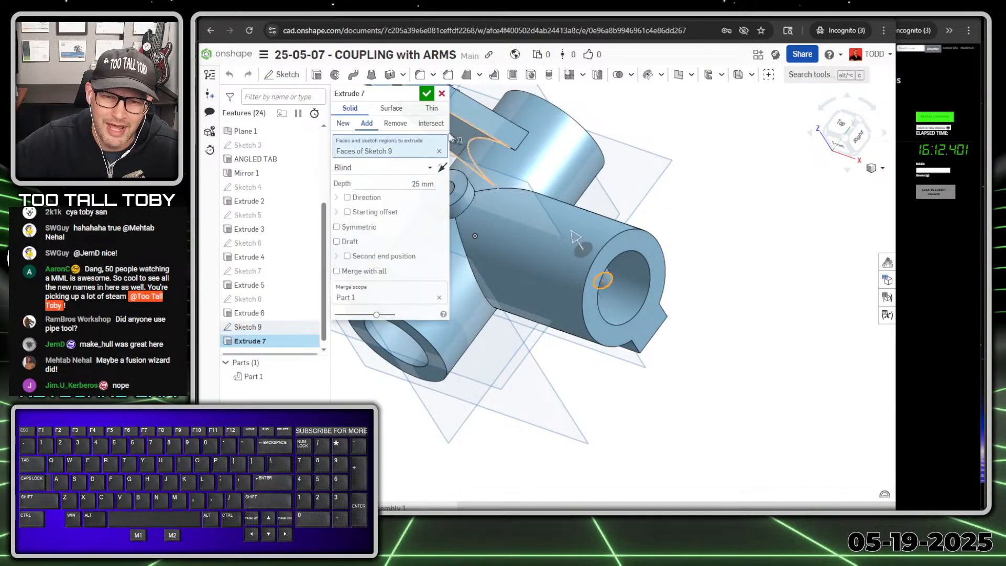
{"action": "left_click", "coordinate": [428, 167]}
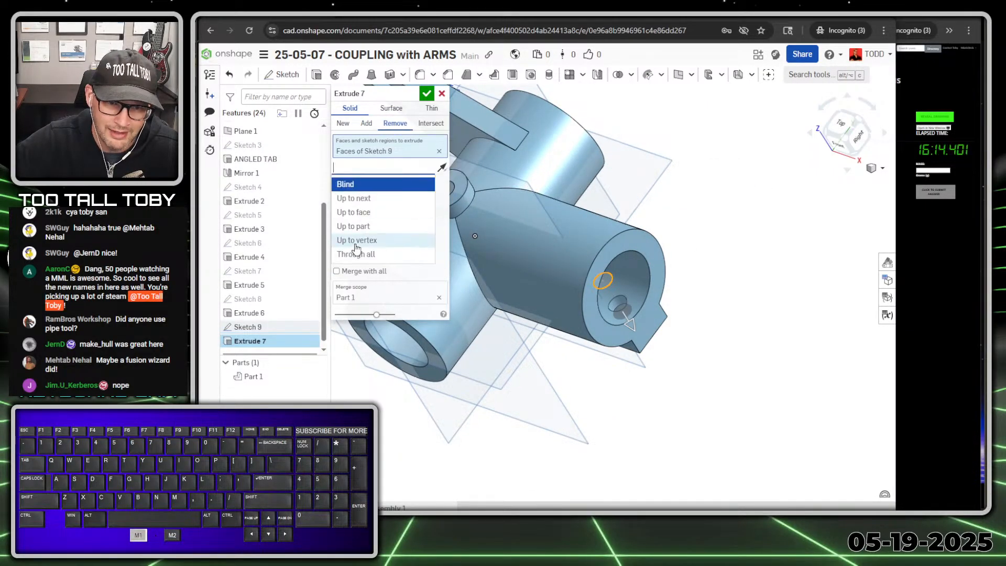
{"action": "left_click", "coordinate": [357, 255]}
{"action": "left_click", "coordinate": [427, 97]}
- Hide all reference planes and show the finished part from an isometric-like angle
{"action": "scroll", "coordinate": [616, 239], "scroll_direction": "down", "scroll_amount": 3}
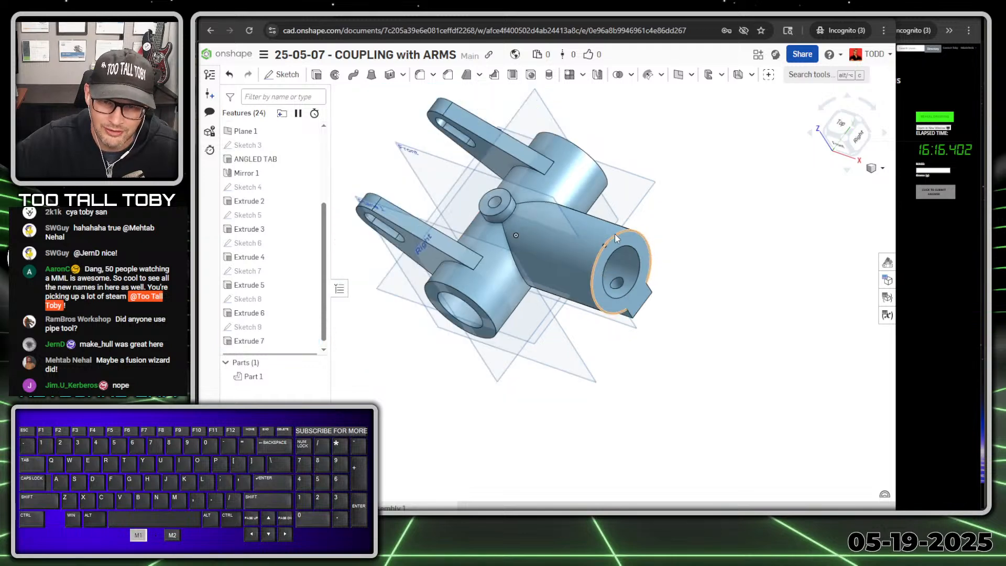
{"action": "right_click_drag", "start_coordinate": [529, 376], "coordinate": [502, 274]}
{"action": "key", "text": "p"}
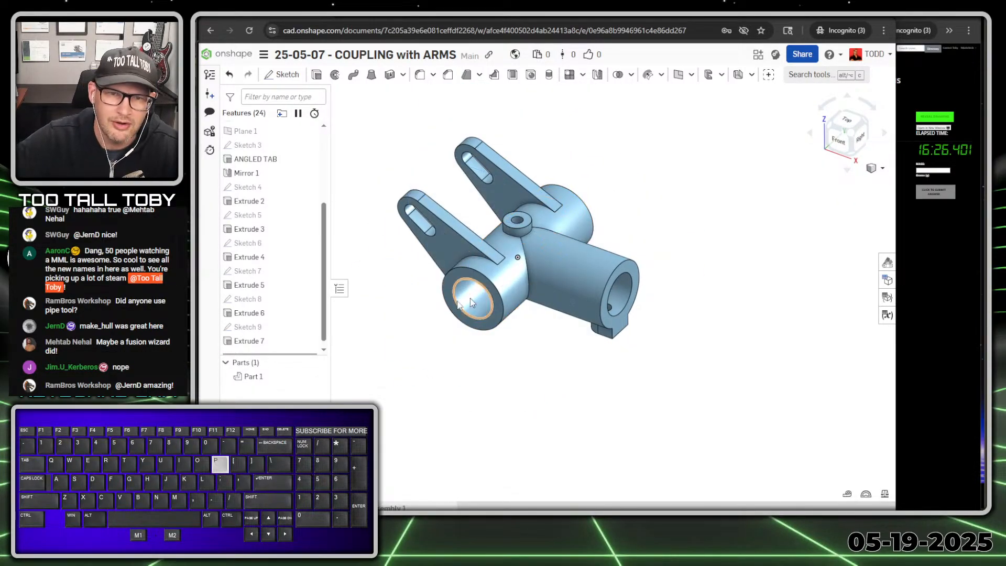
{"action": "scroll", "coordinate": [395, 372], "scroll_direction": "up", "scroll_amount": 1}
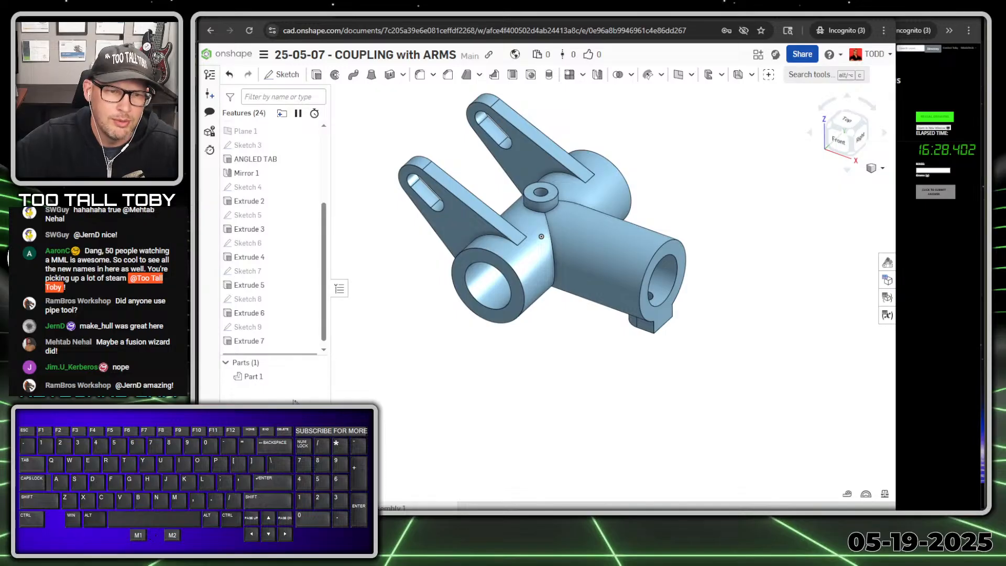
- Change the part's appearance to a custom salmon colour, about RGB 248, 141, 112
{"action": "right_click", "coordinate": [249, 382]}
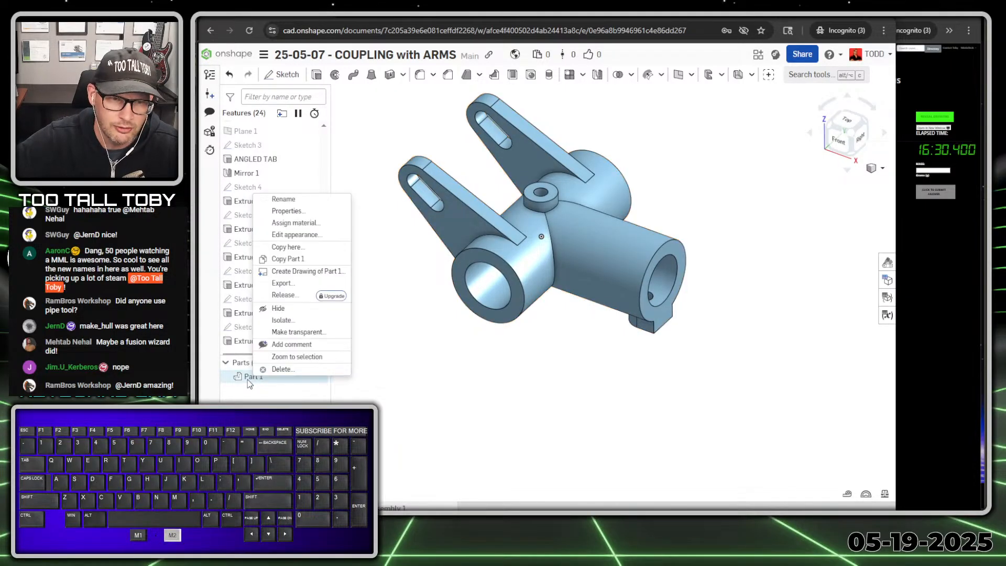
{"action": "left_click", "coordinate": [310, 241]}
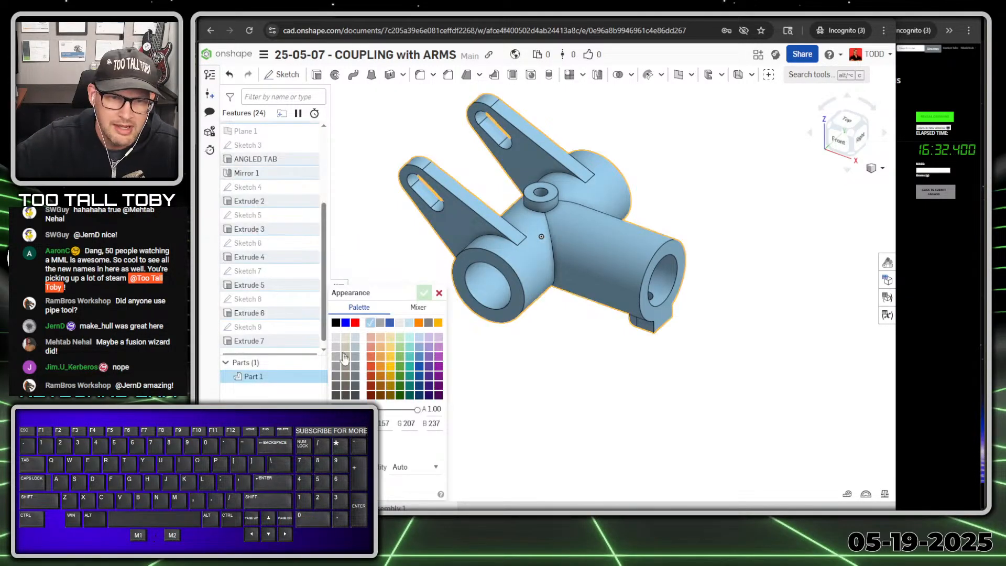
{"action": "left_click", "coordinate": [371, 358]}
{"action": "left_click", "coordinate": [417, 308]}
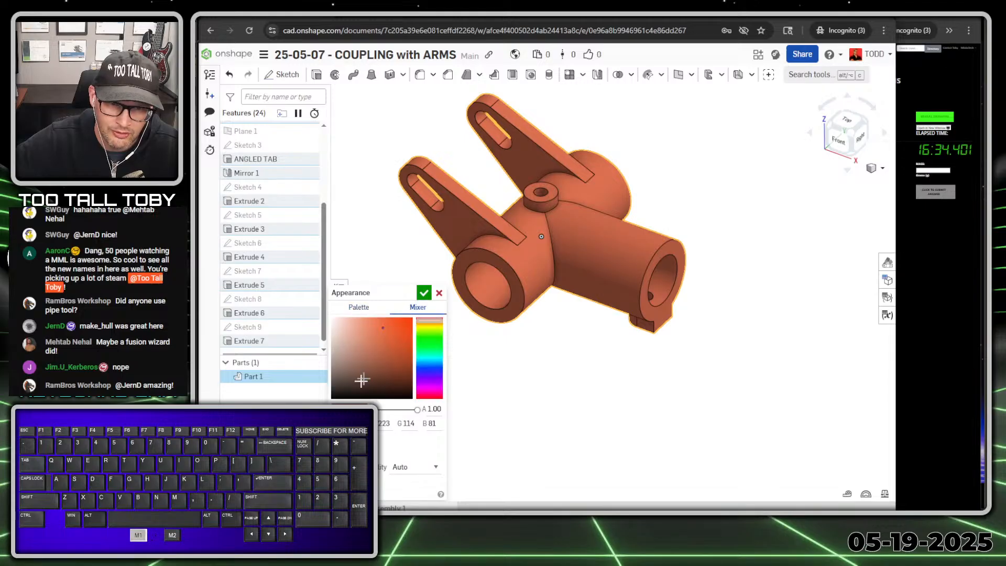
{"action": "left_click_drag", "start_coordinate": [433, 326], "coordinate": [434, 320]}
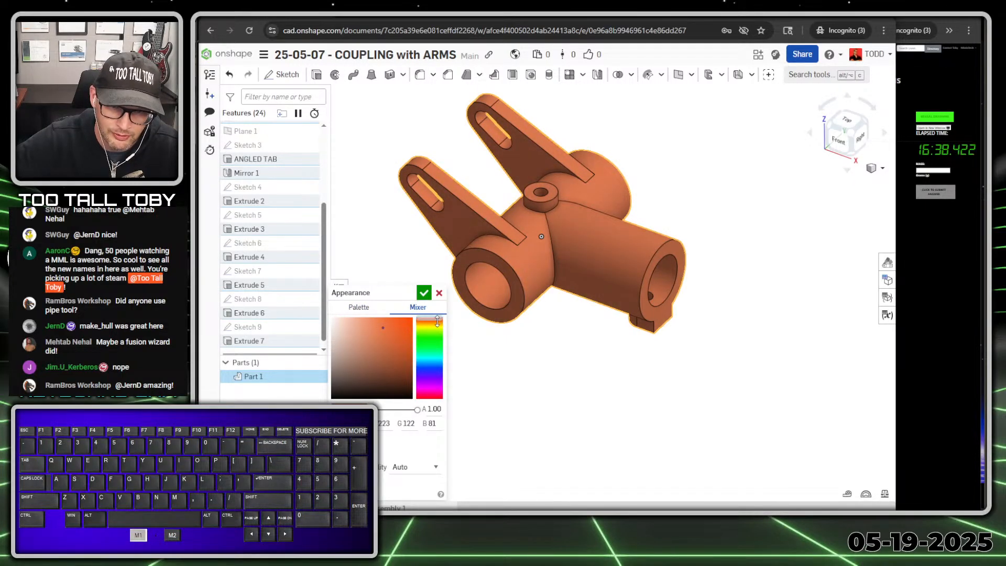
{"action": "left_click_drag", "start_coordinate": [432, 355], "coordinate": [421, 413]}
{"action": "left_click_drag", "start_coordinate": [384, 327], "coordinate": [398, 324]}
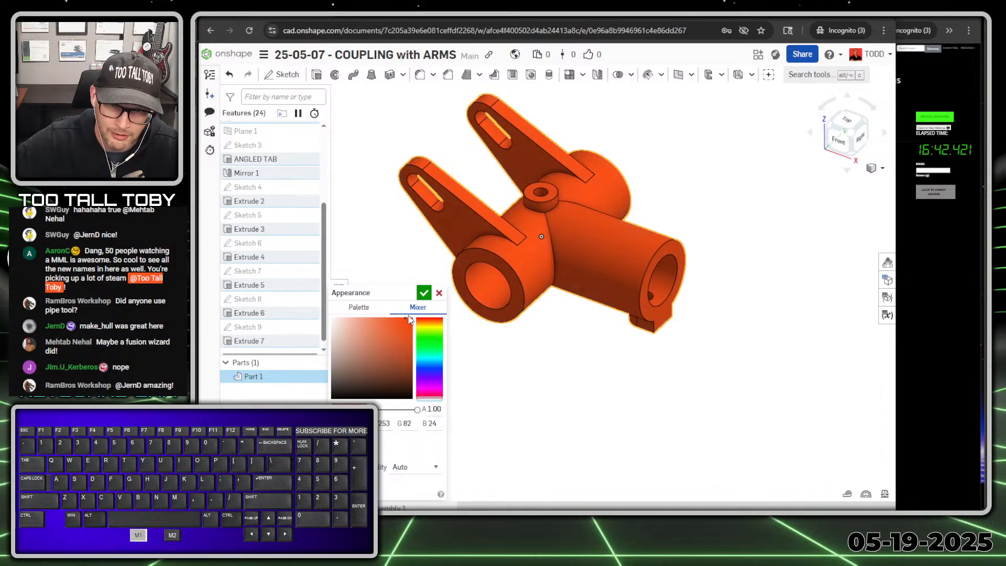
{"action": "left_click", "coordinate": [429, 397]}
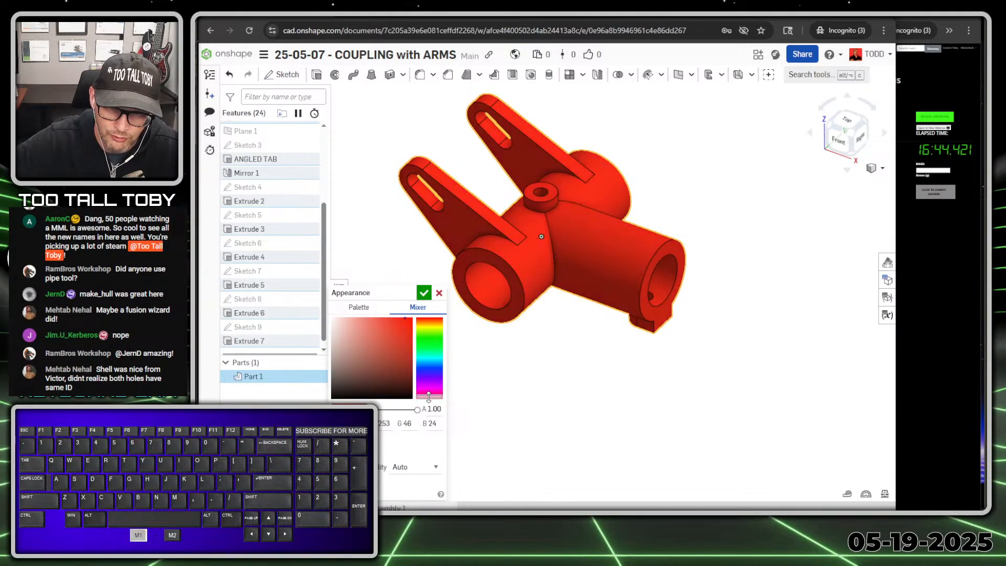
{"action": "left_click", "coordinate": [428, 397]}
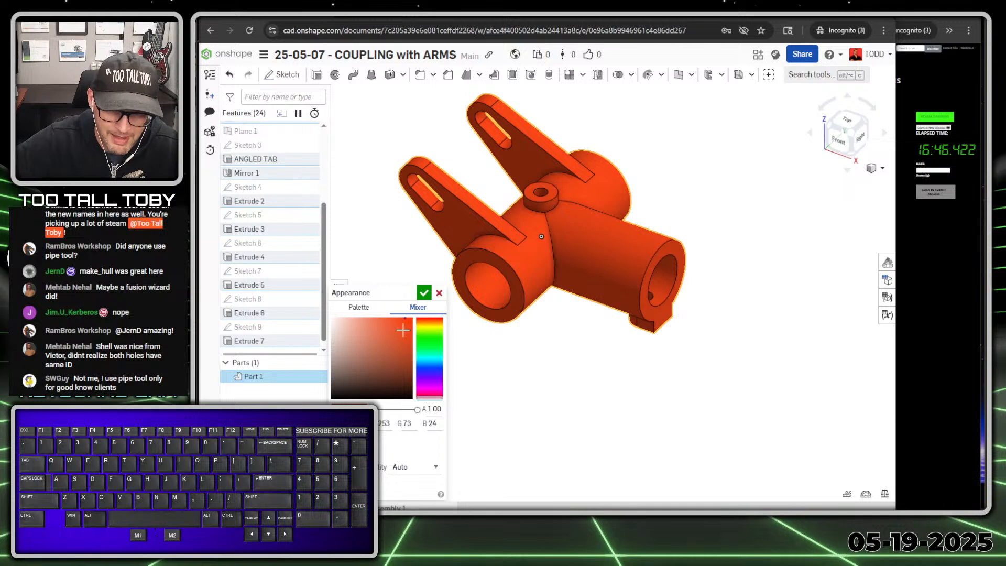
{"action": "left_click_drag", "start_coordinate": [405, 320], "coordinate": [376, 319]}
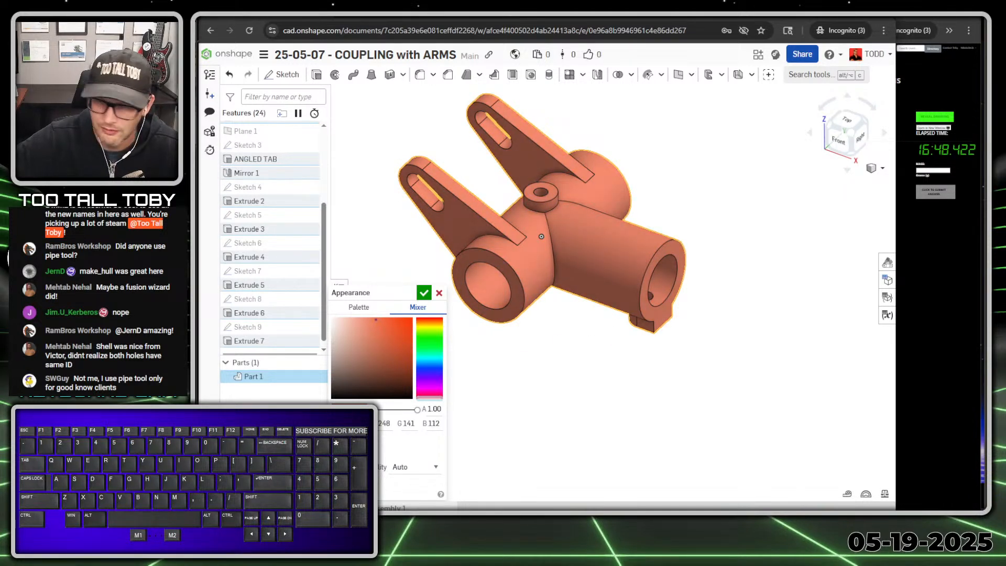
{"action": "left_click", "coordinate": [422, 293]}
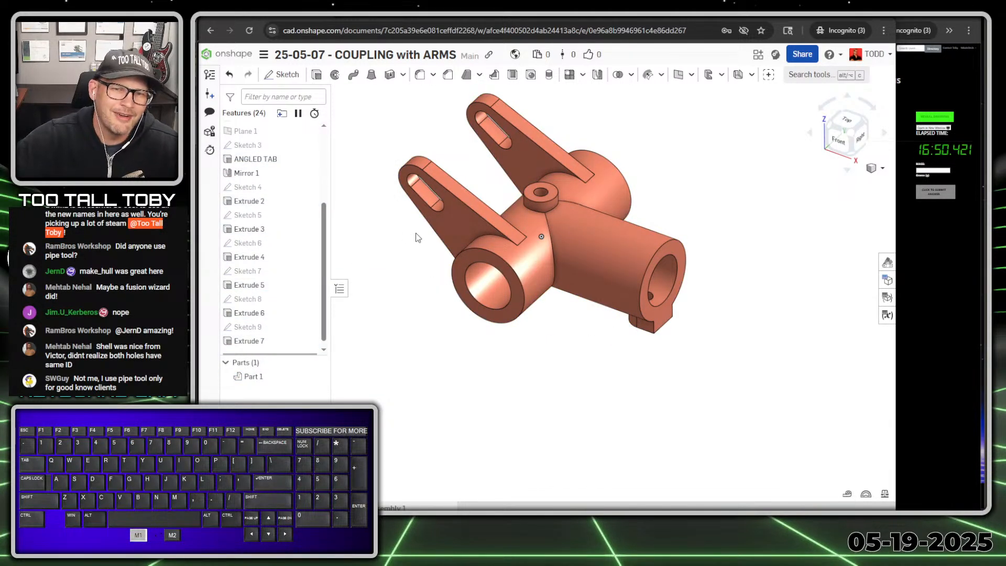
- Assign the TTT-PLAIN CARBON STEEL material from the TTT-CUSTOM MATERIALS library to the part
{"action": "right_click", "coordinate": [256, 373]}
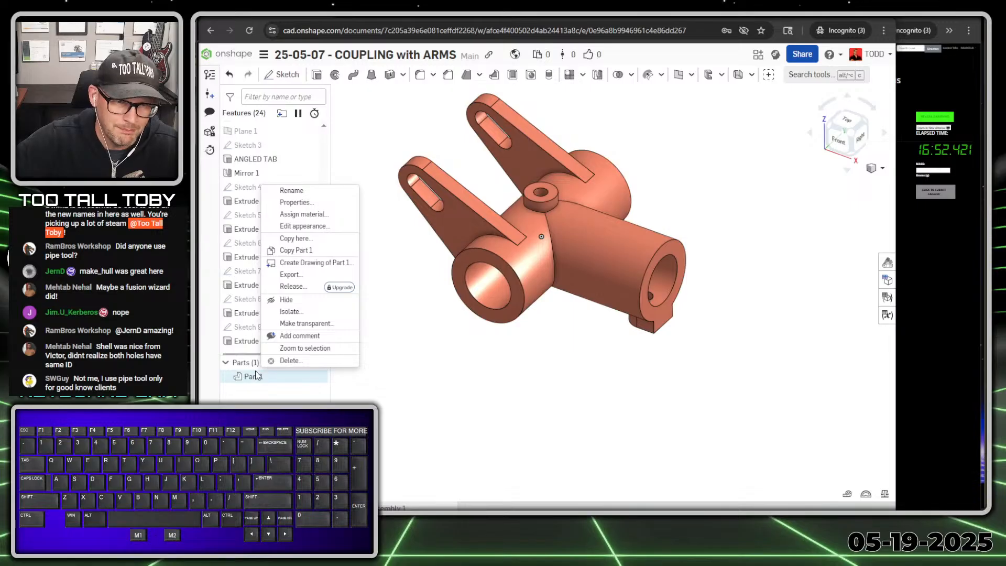
{"action": "right_click", "coordinate": [253, 379]}
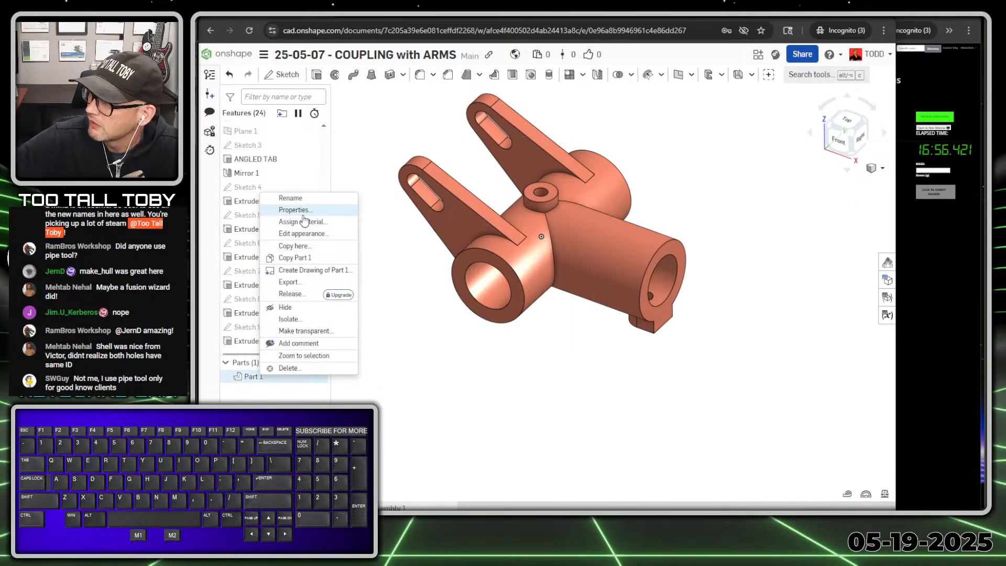
{"action": "left_click", "coordinate": [319, 226]}
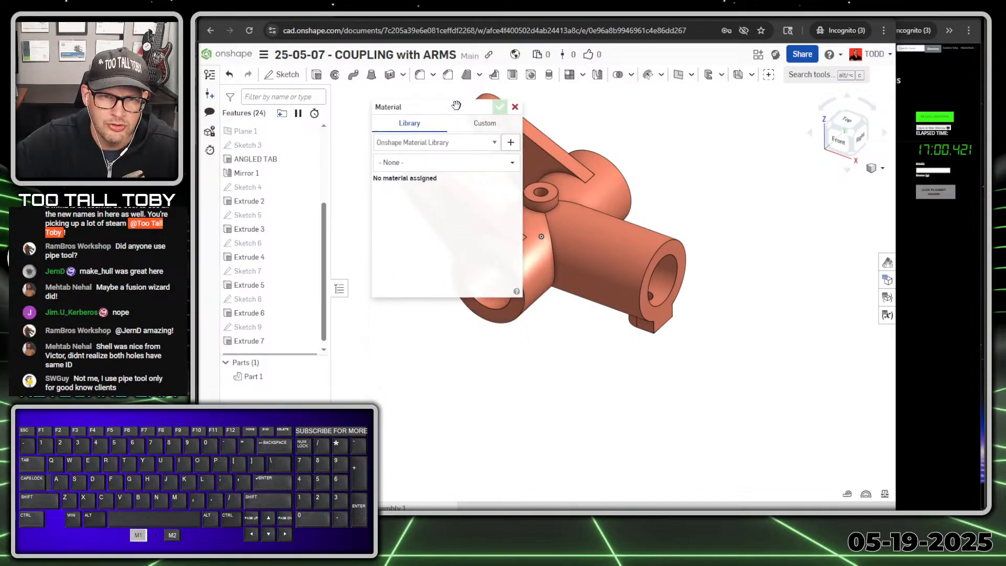
{"action": "left_click", "coordinate": [455, 131]}
{"action": "left_click", "coordinate": [457, 158]}
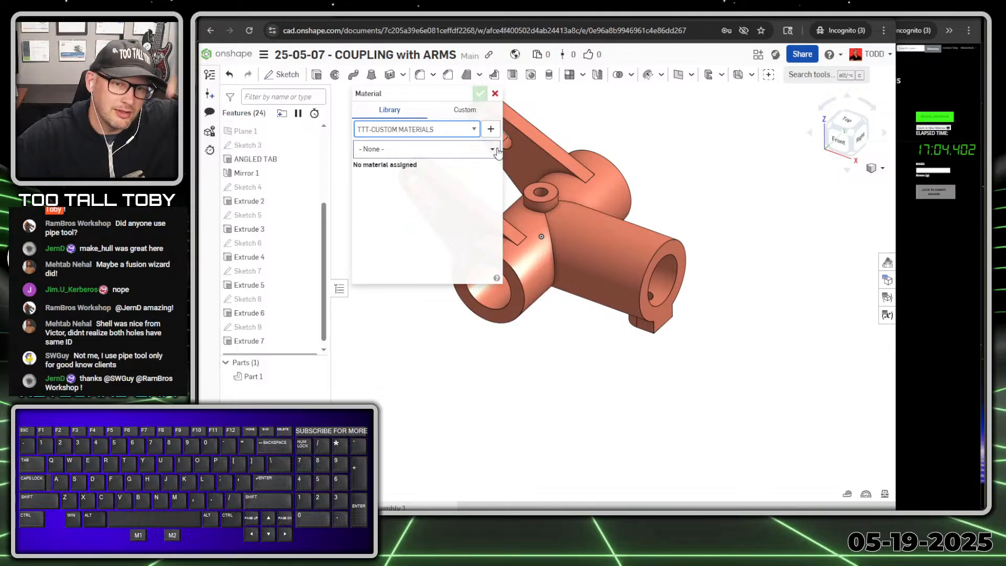
{"action": "left_click", "coordinate": [493, 150]}
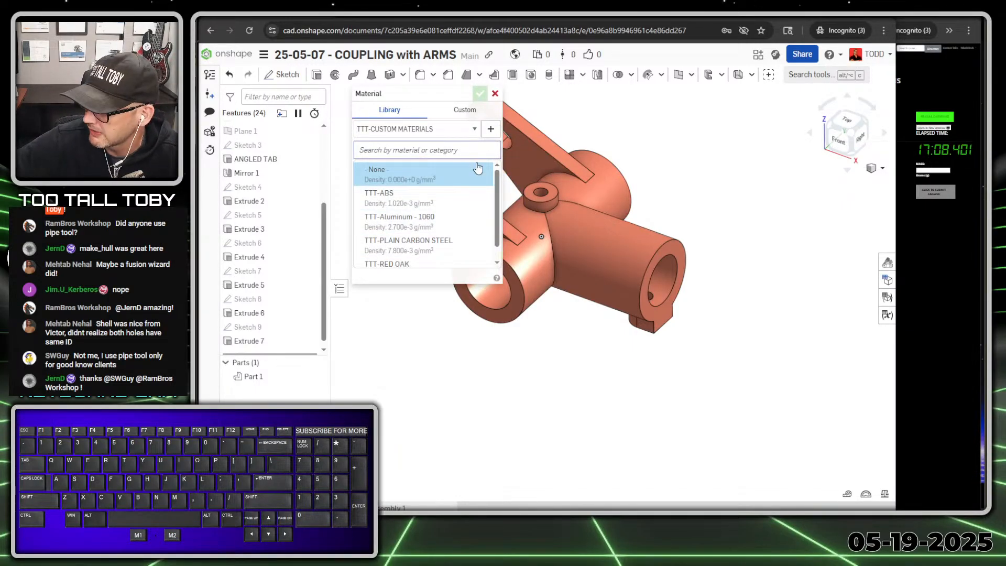
{"action": "left_click", "coordinate": [430, 244]}
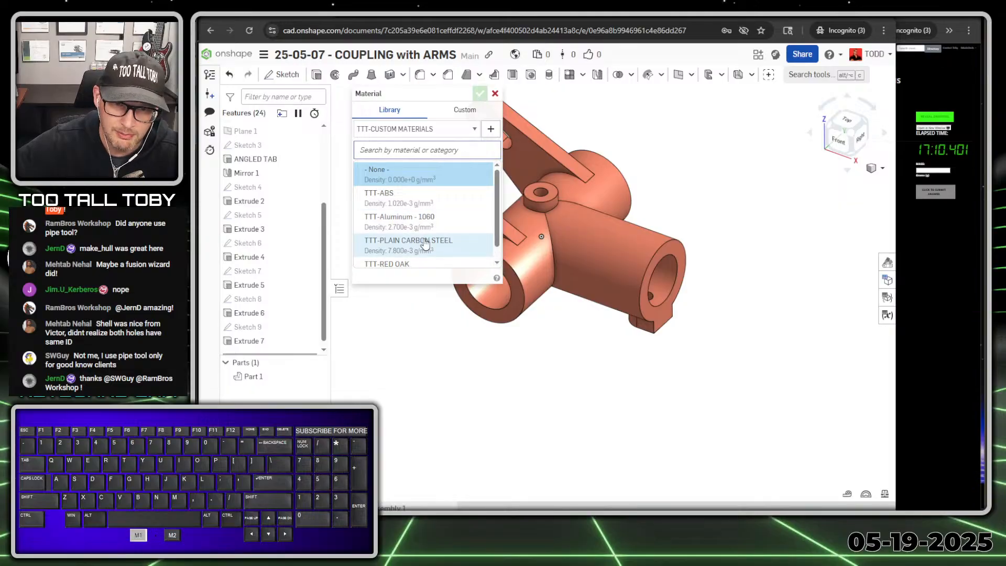
{"action": "left_click", "coordinate": [479, 94]}
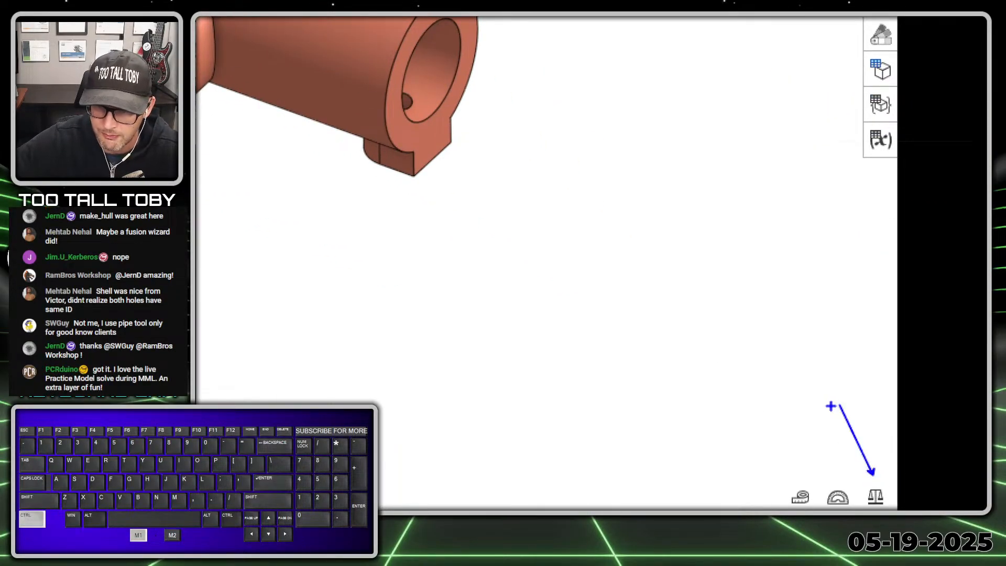
- Measure the part's mass with the Mass and section properties tool
{"action": "left_click", "coordinate": [876, 496]}
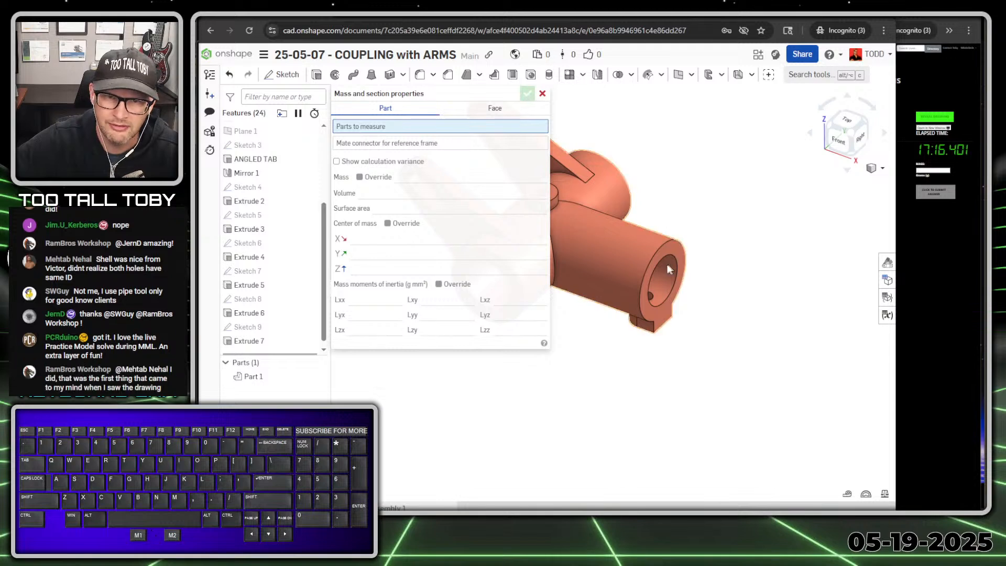
{"action": "left_click", "coordinate": [629, 262]}
{"action": "mouse_move", "coordinate": [535, 192]}
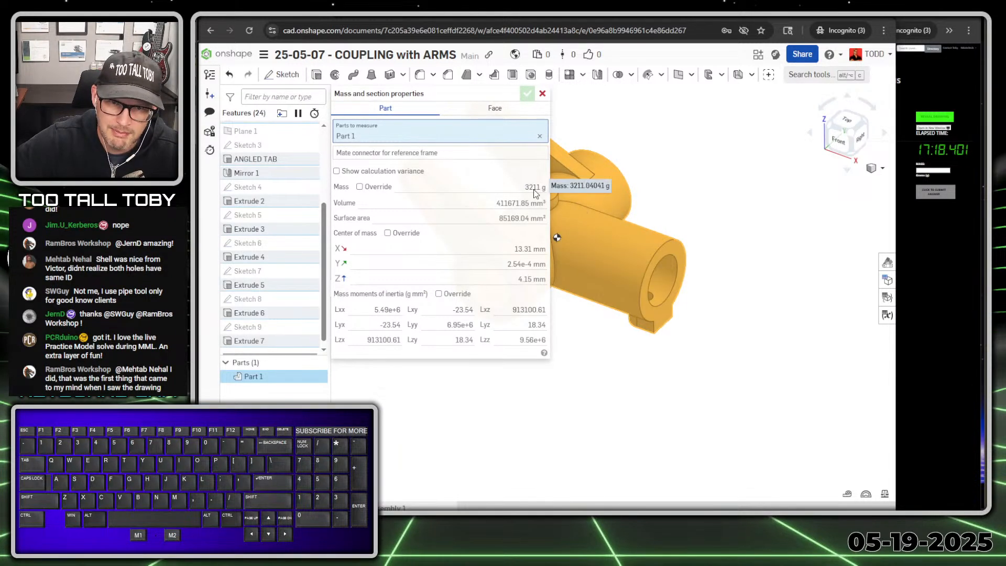
{"action": "left_click_drag", "start_coordinate": [526, 190], "coordinate": [534, 189]}
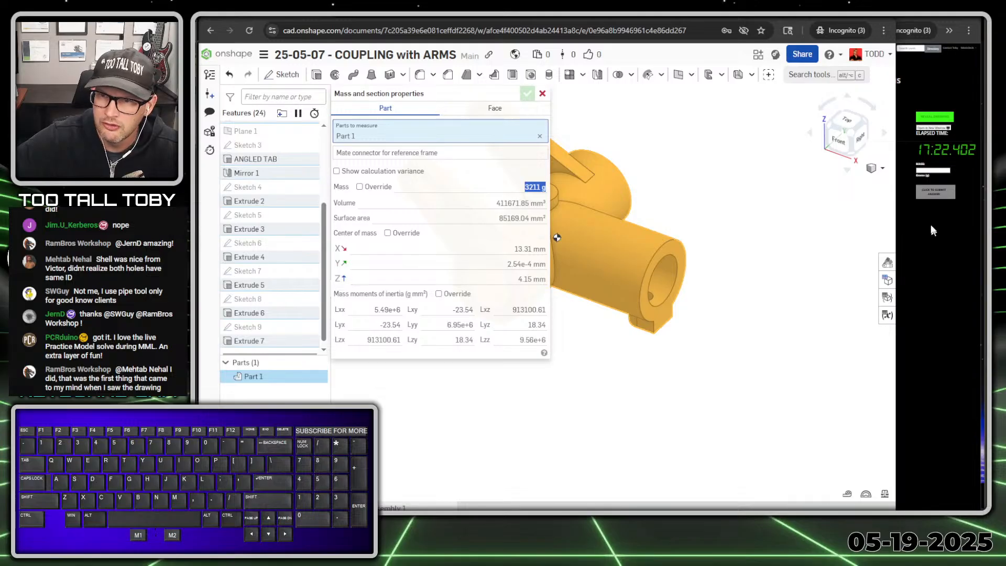
- Switch to the Too Tall Toby submission timer page, enlarge it, and try submitting 3221 g as the part's mass
{"action": "left_click", "coordinate": [926, 168]}
{"action": "scroll", "coordinate": [907, 163], "scroll_direction": "up", "scroll_amount": 3, "text": "ctrl"}
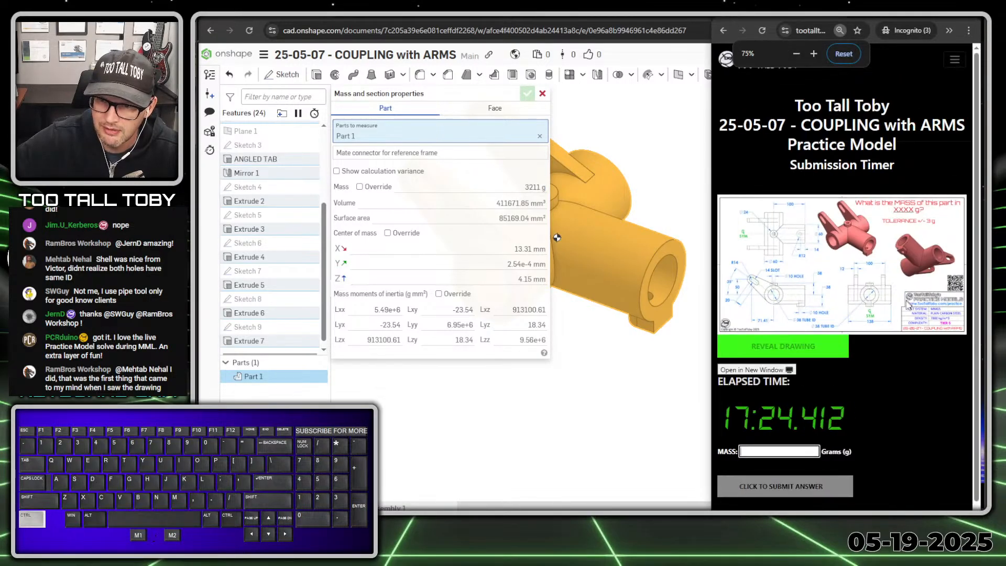
{"action": "left_click", "coordinate": [779, 445]}
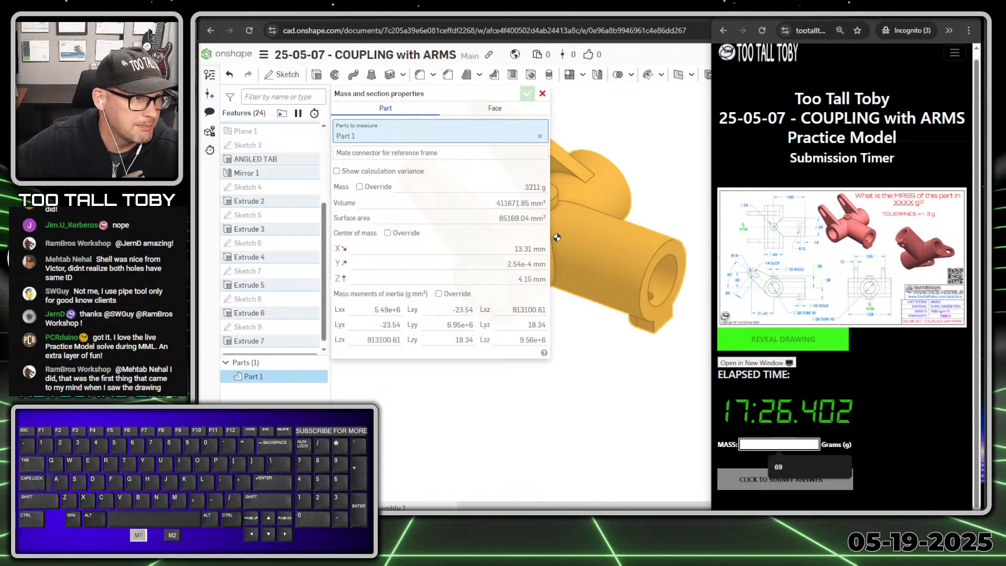
{"action": "type", "text": "3221"}
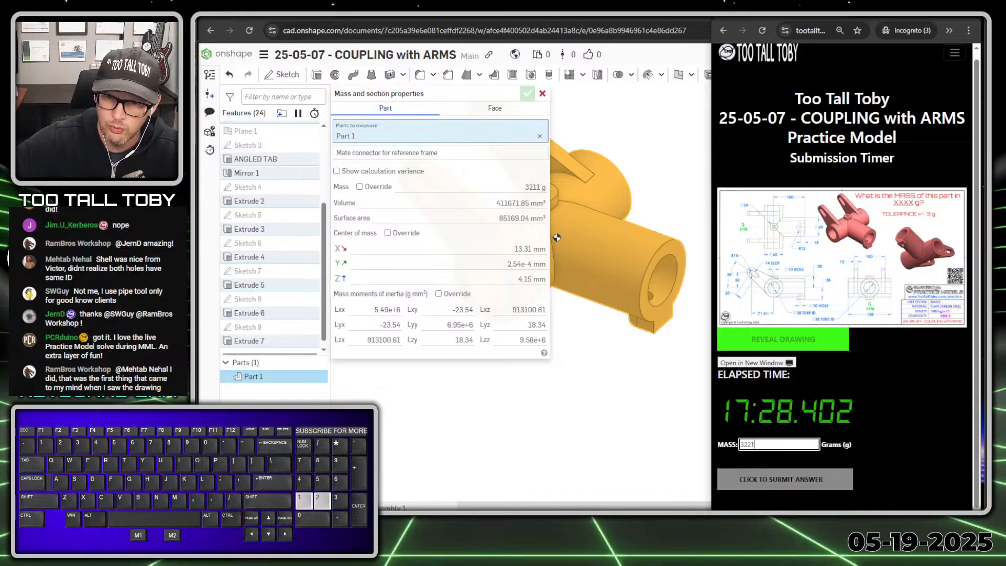
{"action": "key", "text": "Return"}
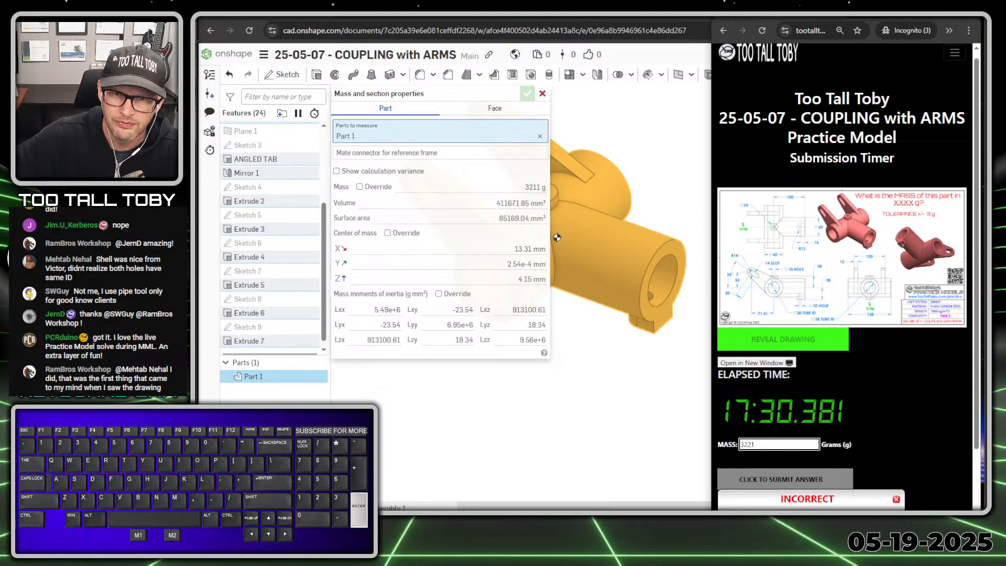
- Correct the mass answer to 3211 g and submit the result to the community scoreboard
{"action": "key", "text": "BackSpace"}
{"action": "key", "text": "BackSpace"}
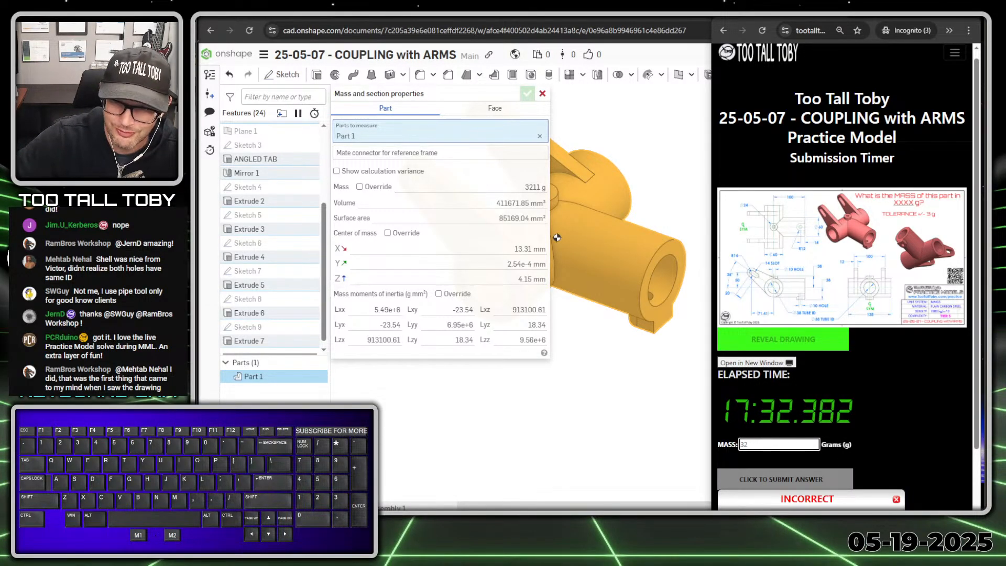
{"action": "type", "text": "11"}
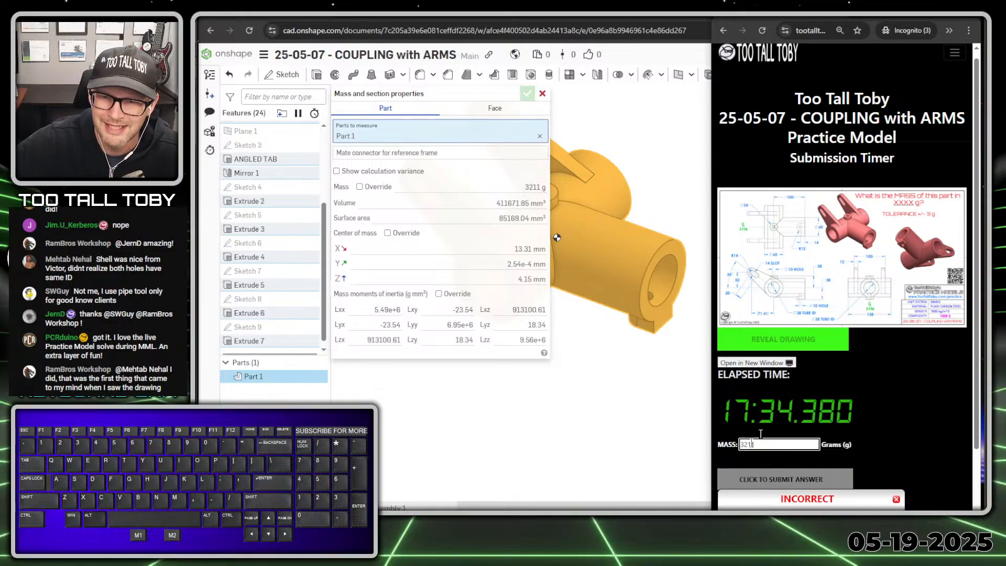
{"action": "scroll", "coordinate": [876, 307], "scroll_direction": "down", "scroll_amount": 2}
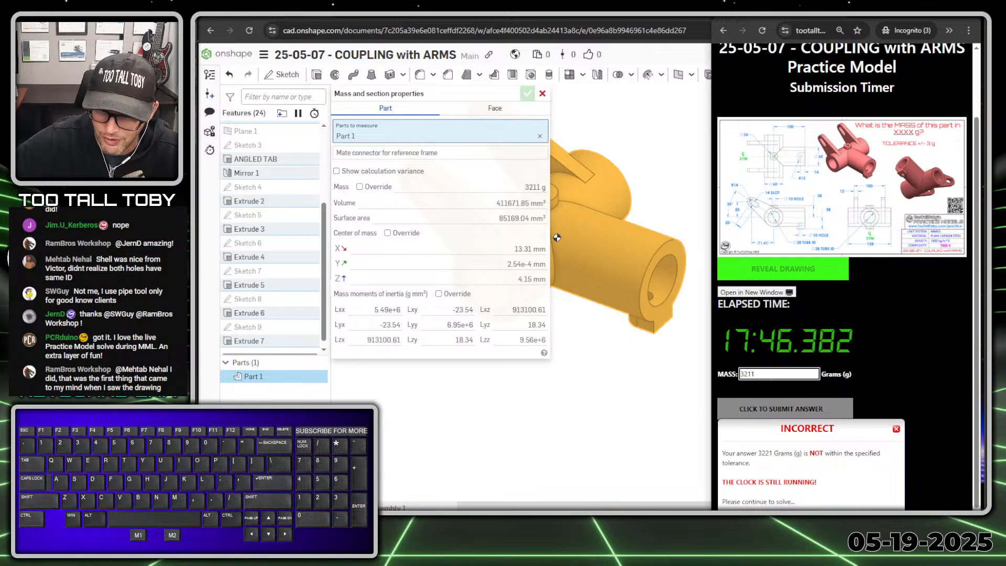
{"action": "key", "text": "Return"}
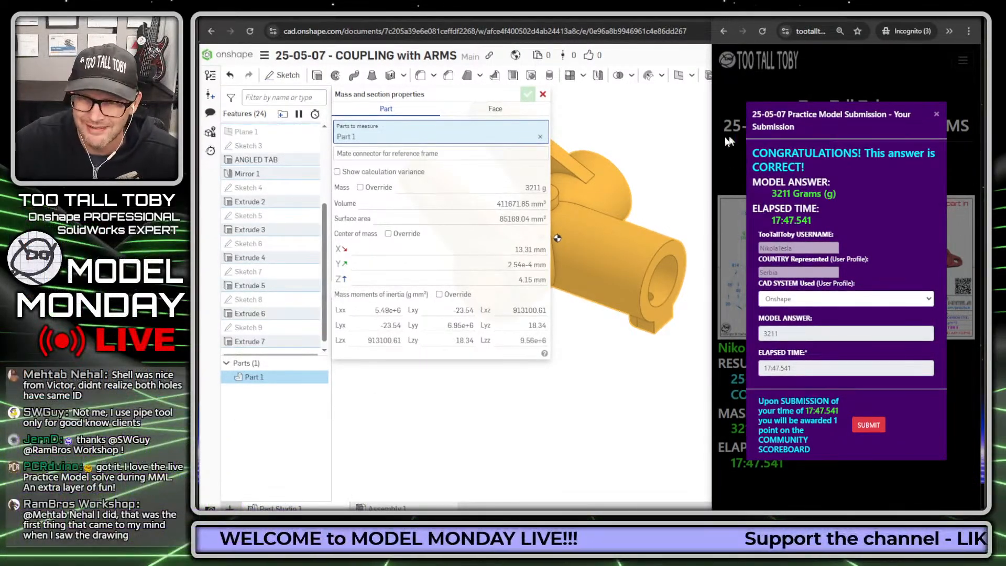
{"action": "left_click_drag", "start_coordinate": [712, 148], "coordinate": [192, 153]}
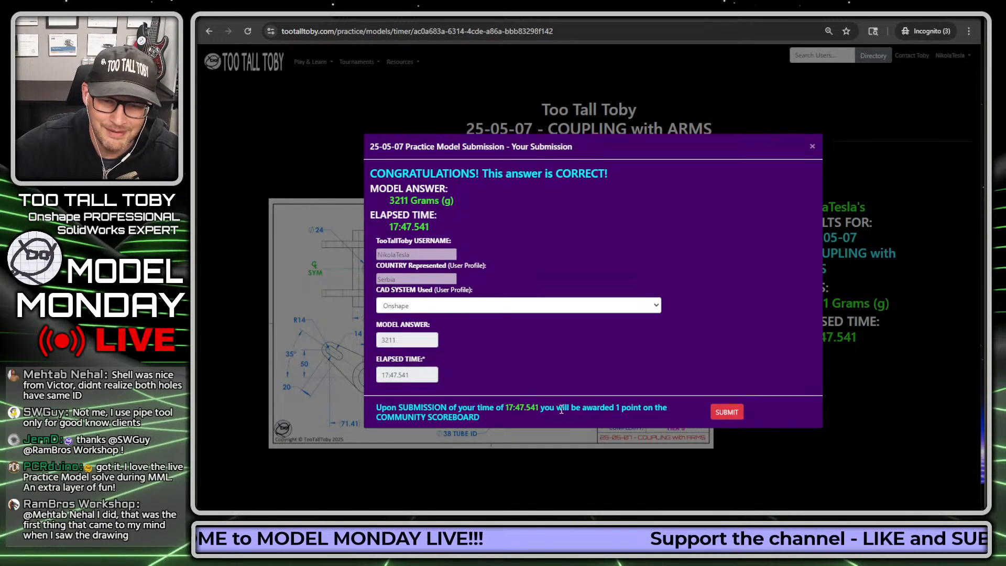
{"action": "left_click", "coordinate": [727, 413]}
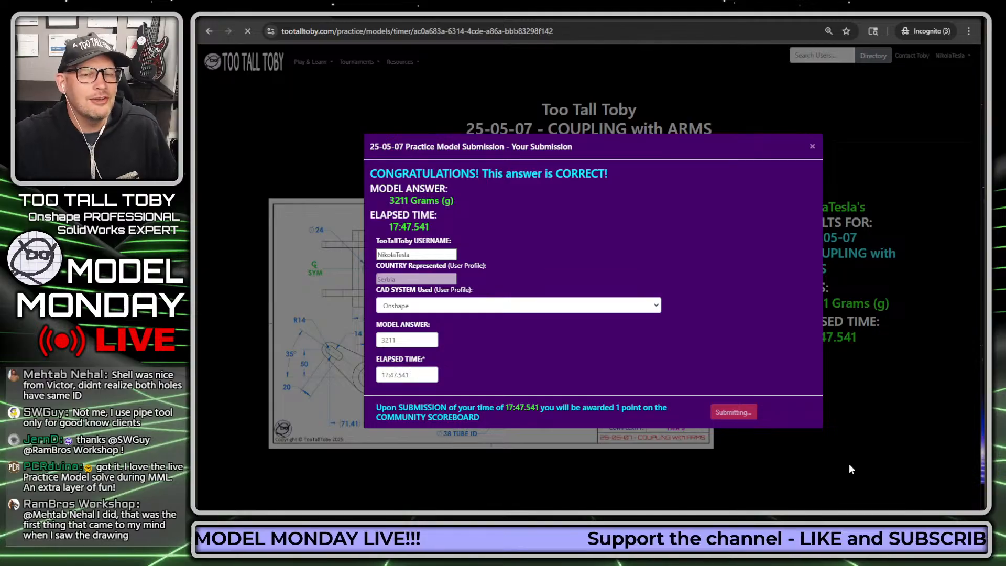
- Examine the practice model's completion ratio and its First 42 submissions table
{"action": "scroll", "coordinate": [730, 280], "scroll_direction": "down", "scroll_amount": 2}
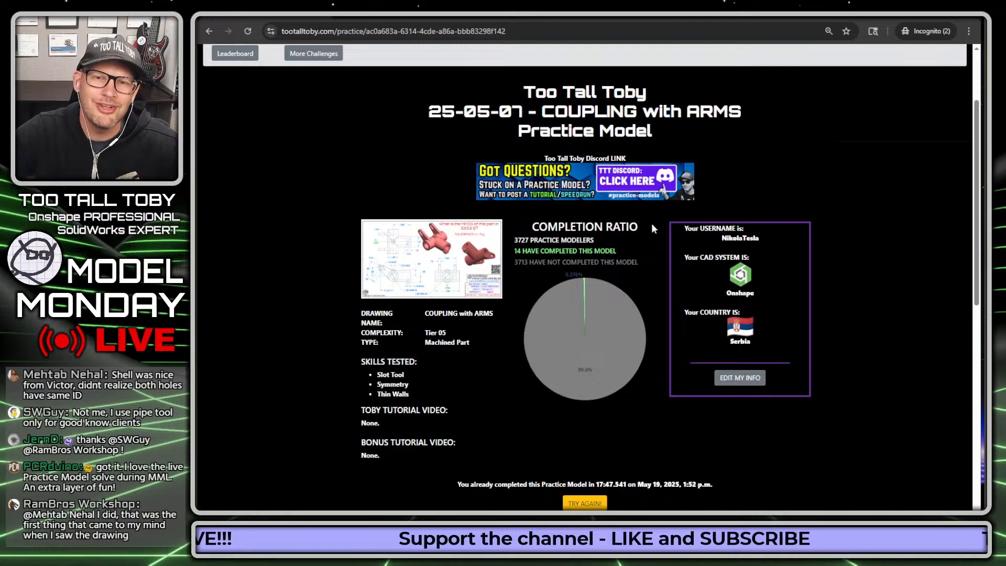
{"action": "scroll", "coordinate": [618, 242], "scroll_direction": "down", "scroll_amount": 2}
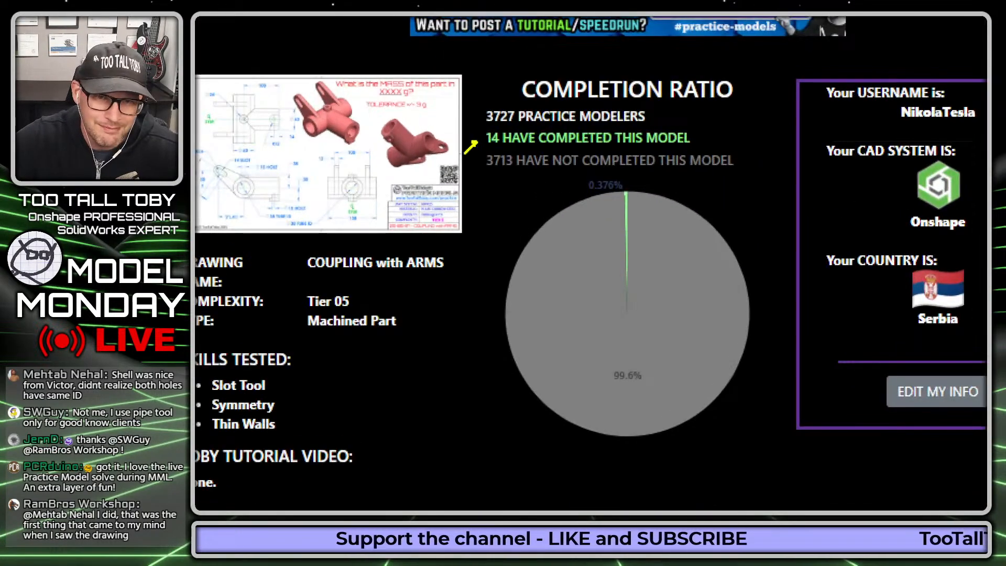
{"action": "left_click_drag", "start_coordinate": [478, 145], "coordinate": [431, 209]}
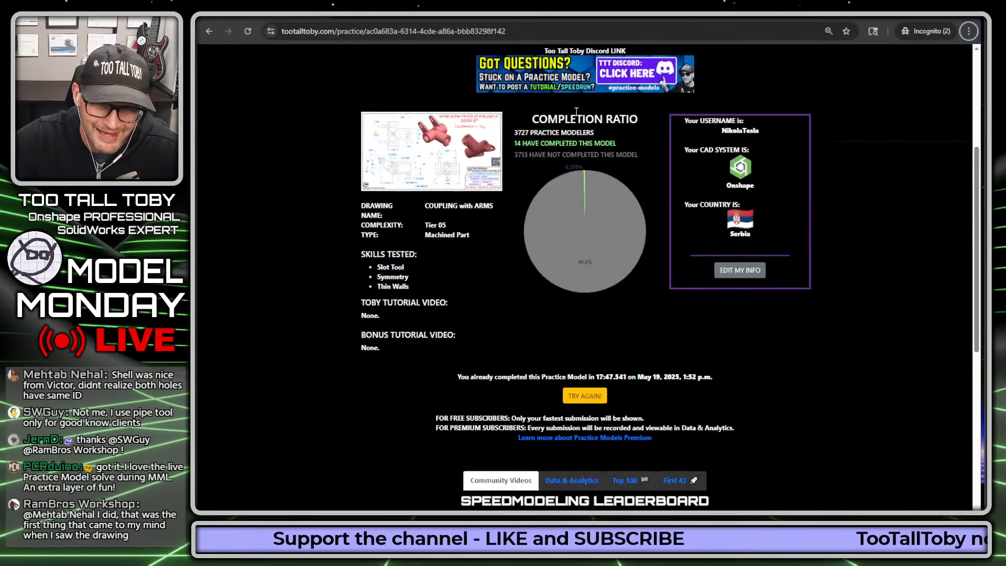
{"action": "scroll", "coordinate": [681, 101], "scroll_direction": "down", "scroll_amount": 6}
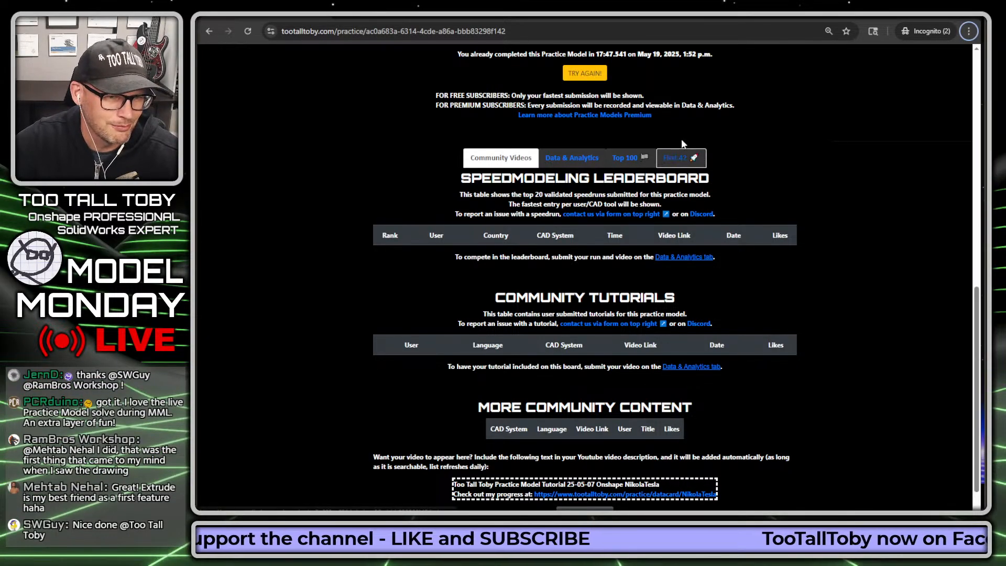
{"action": "left_click", "coordinate": [680, 156]}
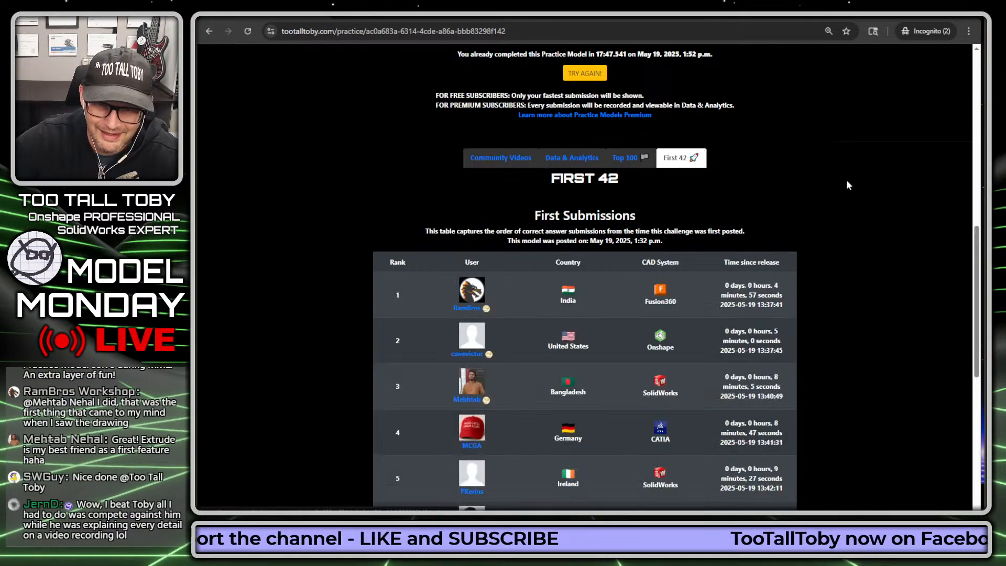
{"action": "scroll", "coordinate": [848, 185], "scroll_direction": "down", "scroll_amount": 1}
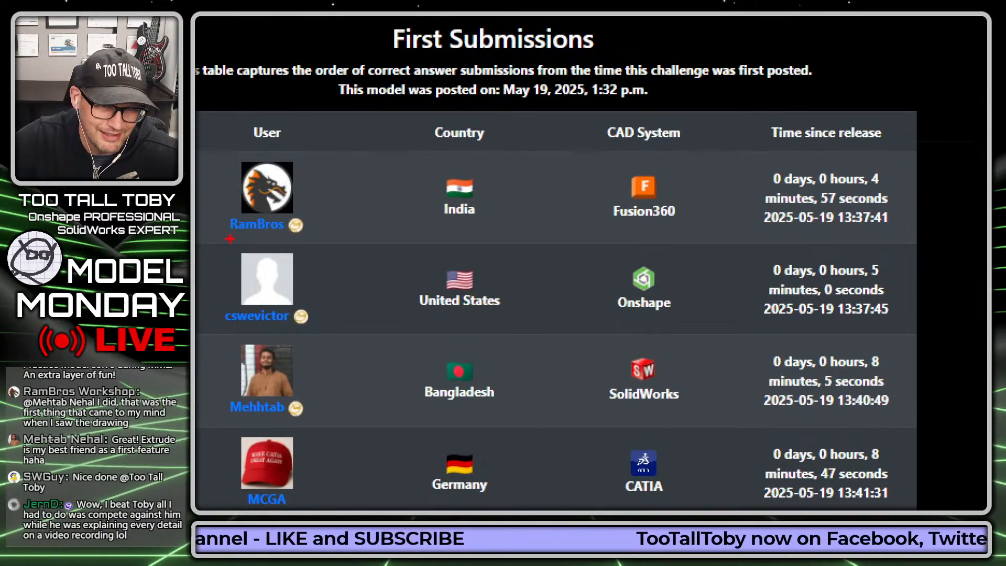
- Mark the first-place entry's user, country and time since release with red arrows in the First Submissions table, clearing the markings after viewing
{"action": "left_click_drag", "start_coordinate": [273, 238], "coordinate": [329, 271]}
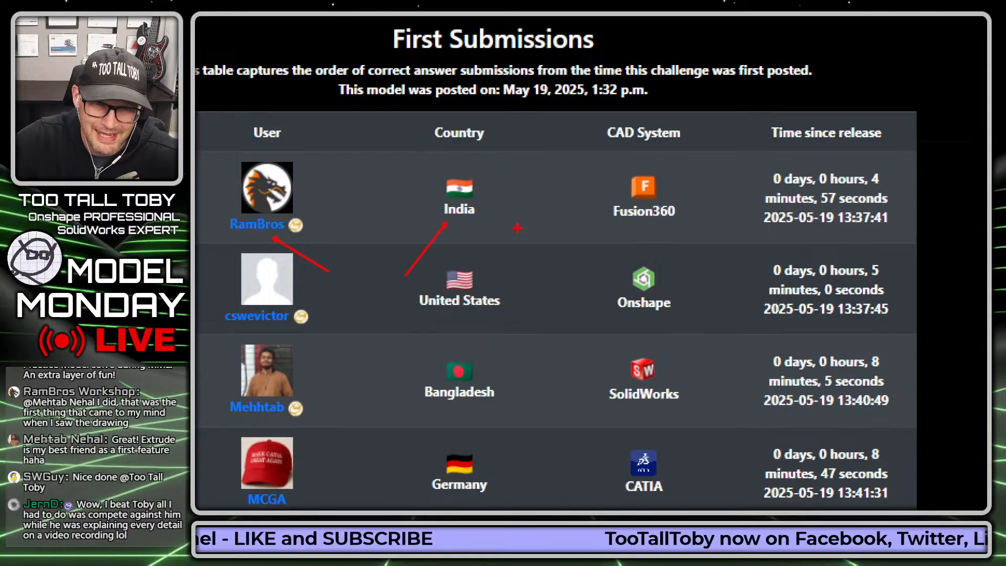
{"action": "mouse_move", "coordinate": [296, 145]}
{"action": "left_mouse_down"}
{"action": "mouse_move", "coordinate": [283, 110]}
{"action": "mouse_move", "coordinate": [367, 78]}
{"action": "left_mouse_up"}
{"action": "key", "text": "Escape"}
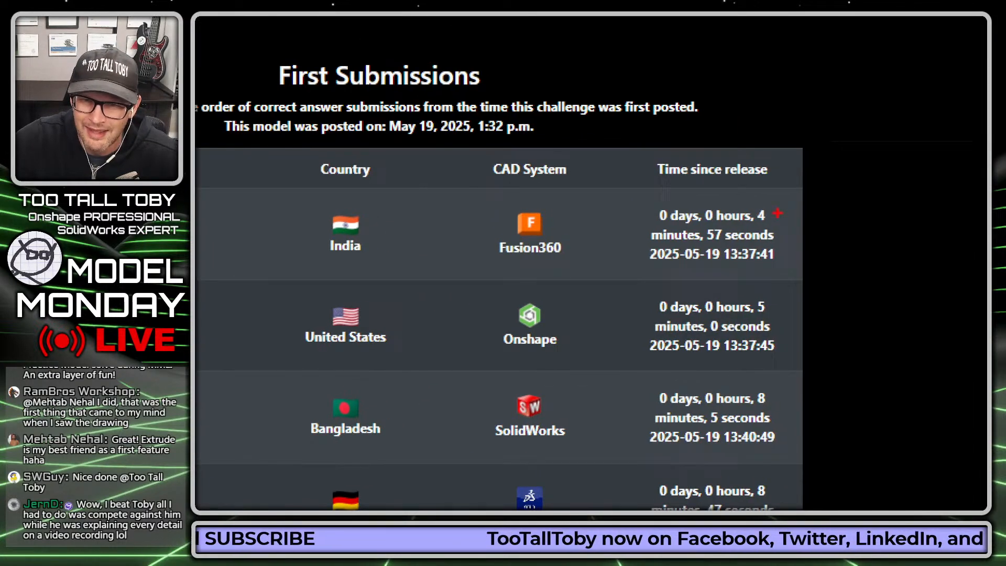
{"action": "left_click_drag", "start_coordinate": [778, 212], "coordinate": [849, 186], "text": "ctrl+shift"}
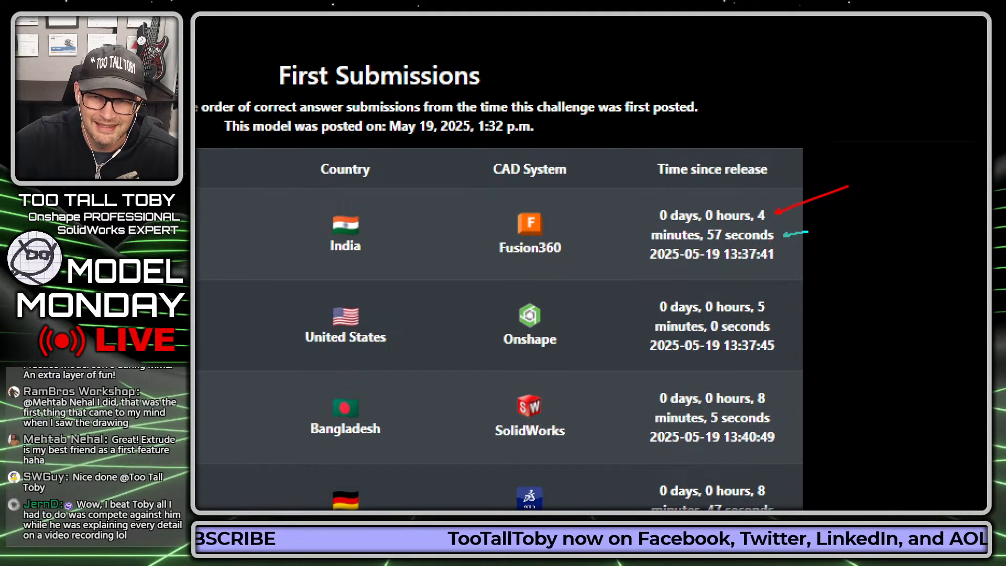
{"action": "left_click_drag", "start_coordinate": [808, 232], "coordinate": [867, 223], "text": "ctrl+shift"}
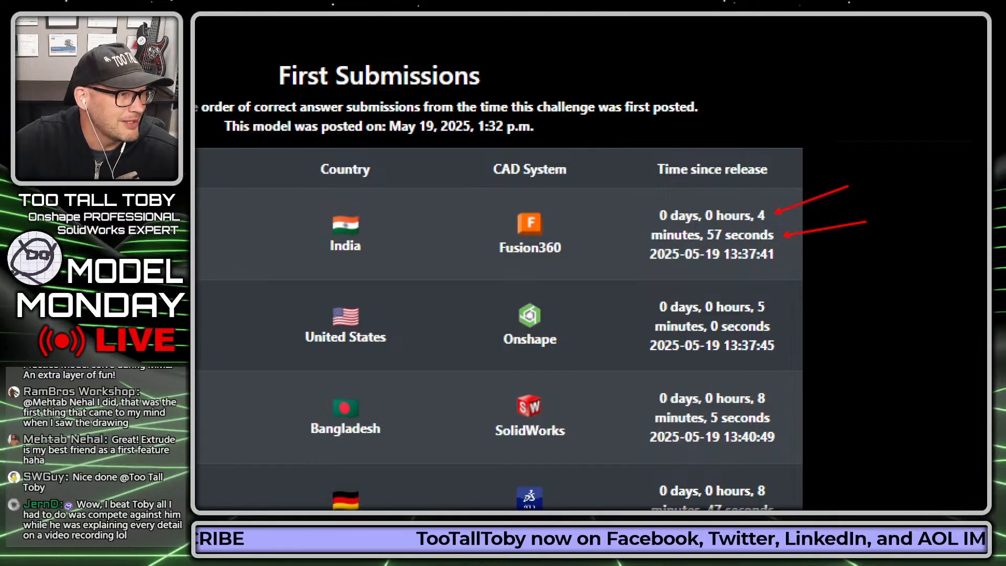
{"action": "key", "text": "Escape"}
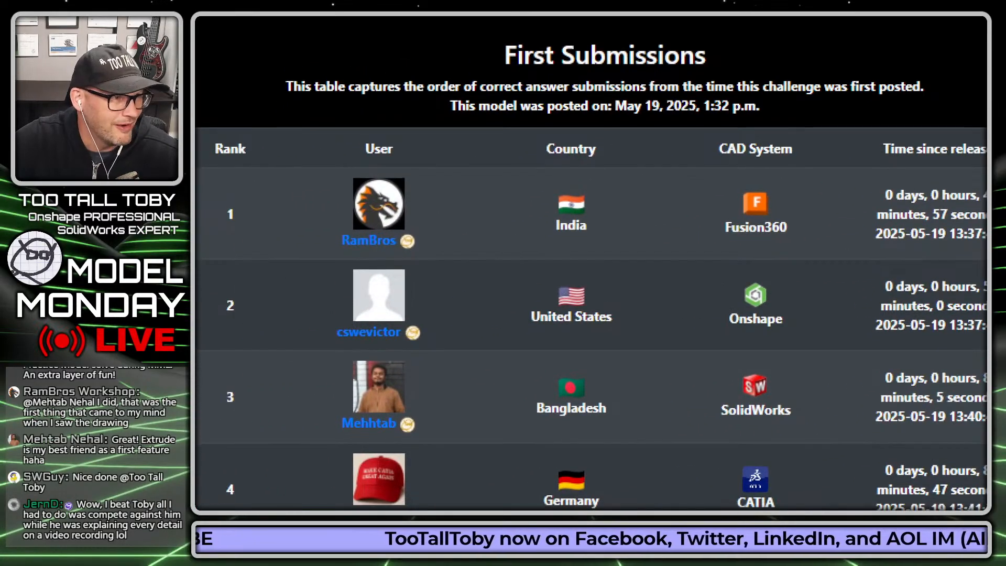
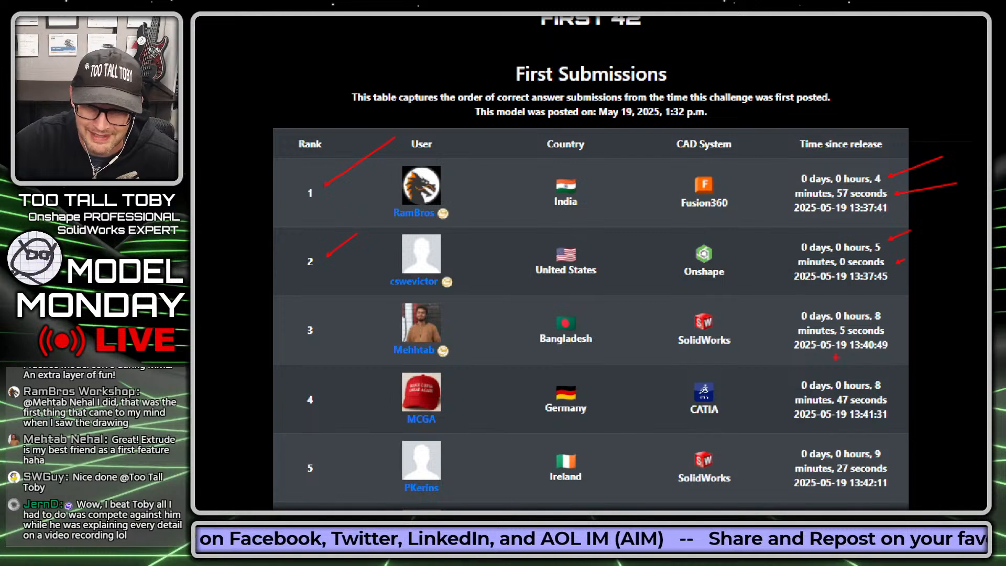
- Point an arrow at rank 3 and circle the first-place user in the First Submissions table, clearing the markings after viewing
{"action": "left_click_drag", "start_coordinate": [374, 284], "coordinate": [325, 324]}
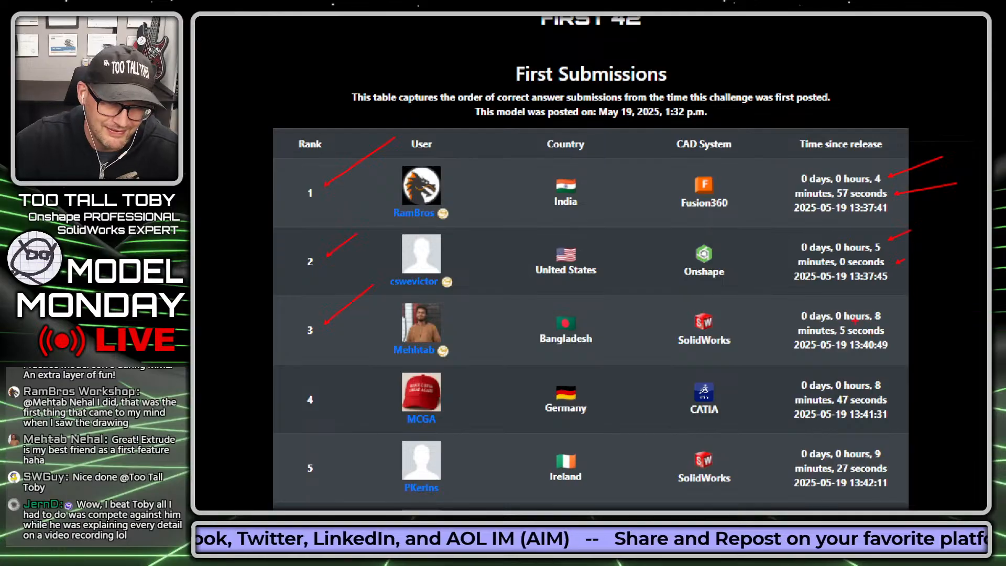
{"action": "left_click_drag", "start_coordinate": [445, 229], "coordinate": [385, 168]}
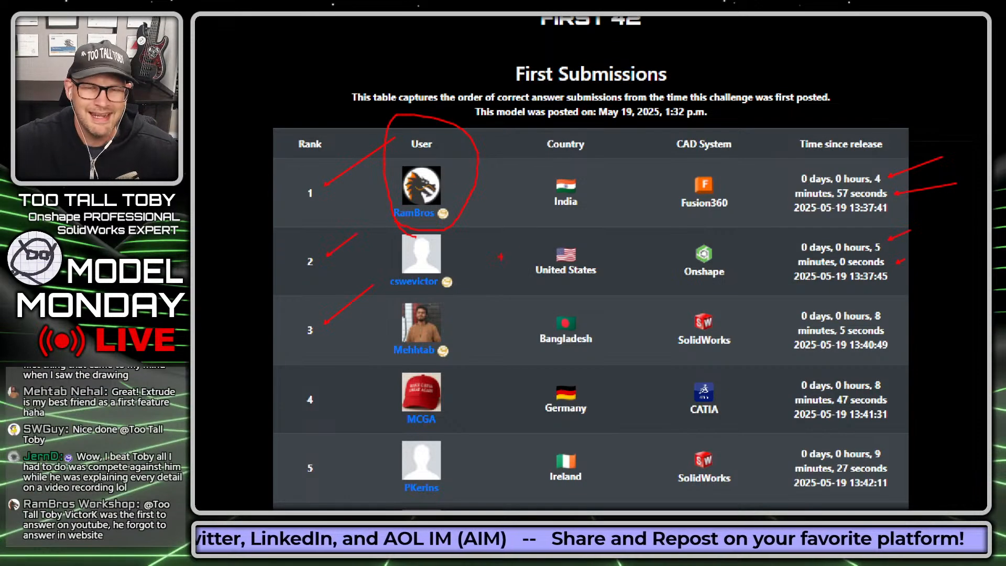
{"action": "key", "text": "Escape"}
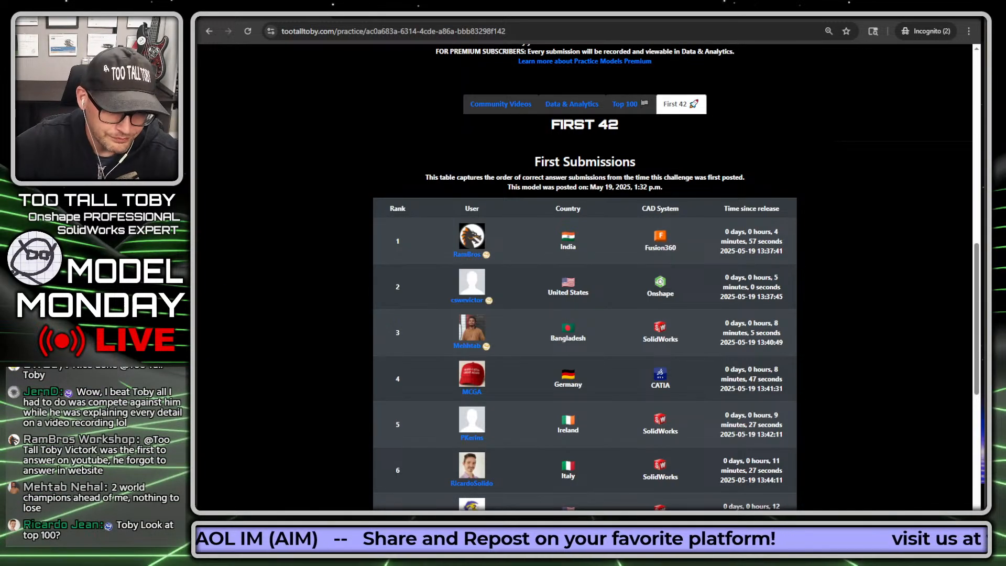
- View the model's Top 100 fastest times and mark the first-place time with a circle and an arrow, clearing the markings after viewing
{"action": "left_click", "coordinate": [627, 104]}
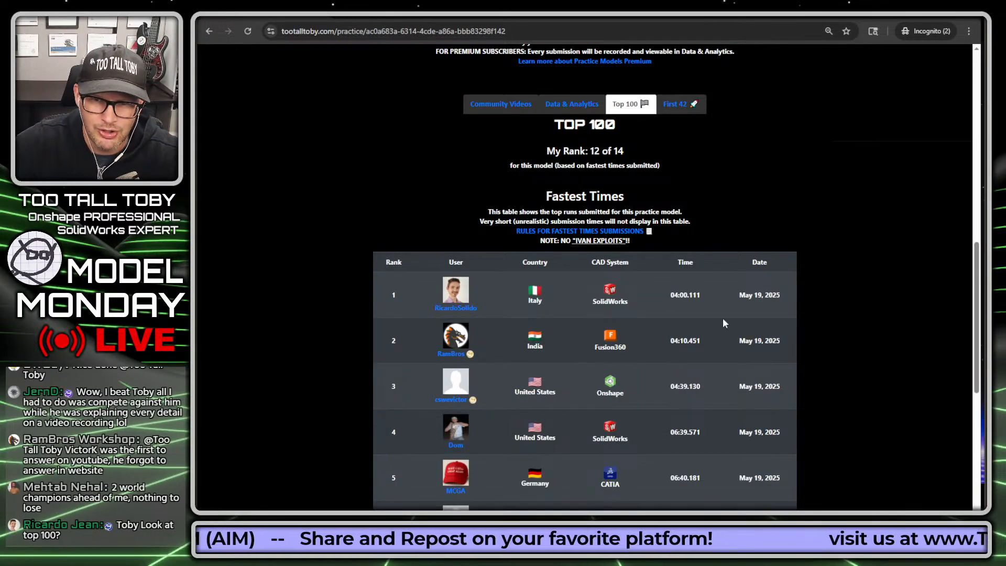
{"action": "key", "text": "ctrl+1"}
{"action": "left_click", "coordinate": [705, 208]}
{"action": "left_click_drag", "start_coordinate": [681, 196], "coordinate": [770, 68], "text": "ctrl+shift"}
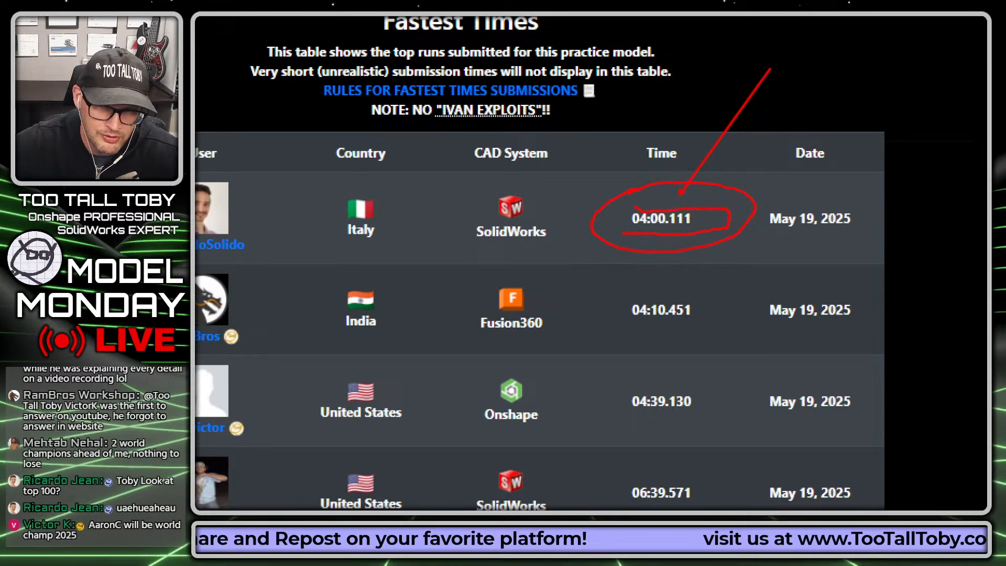
{"action": "key", "text": "Escape"}
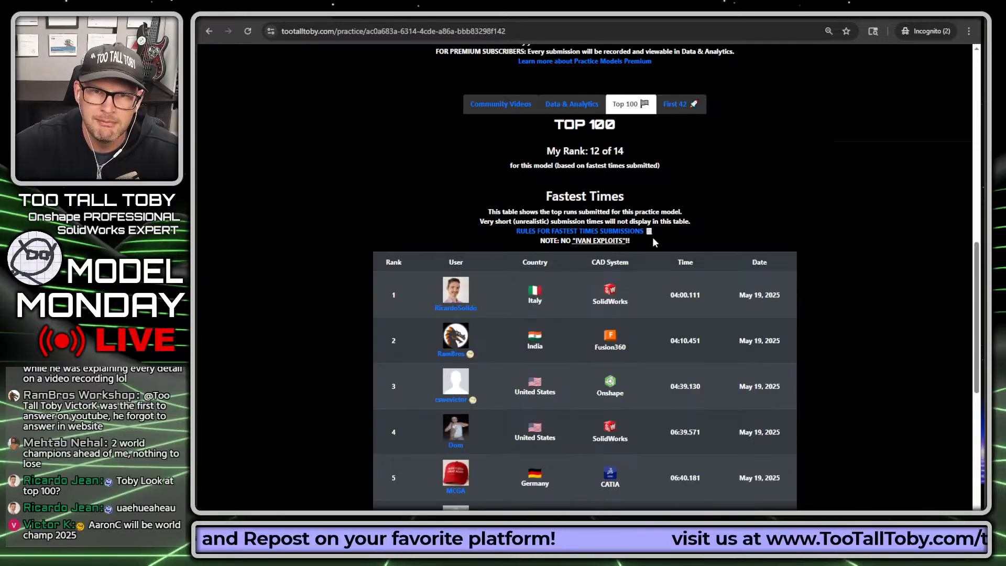
- Start another timed attempt at the COUPLING with ARMS model, reveal its drawing, and go back to the model page without submitting an answer
{"action": "scroll", "coordinate": [652, 237], "scroll_direction": "up", "scroll_amount": 6}
{"action": "scroll", "coordinate": [649, 257], "scroll_direction": "down", "scroll_amount": 2}
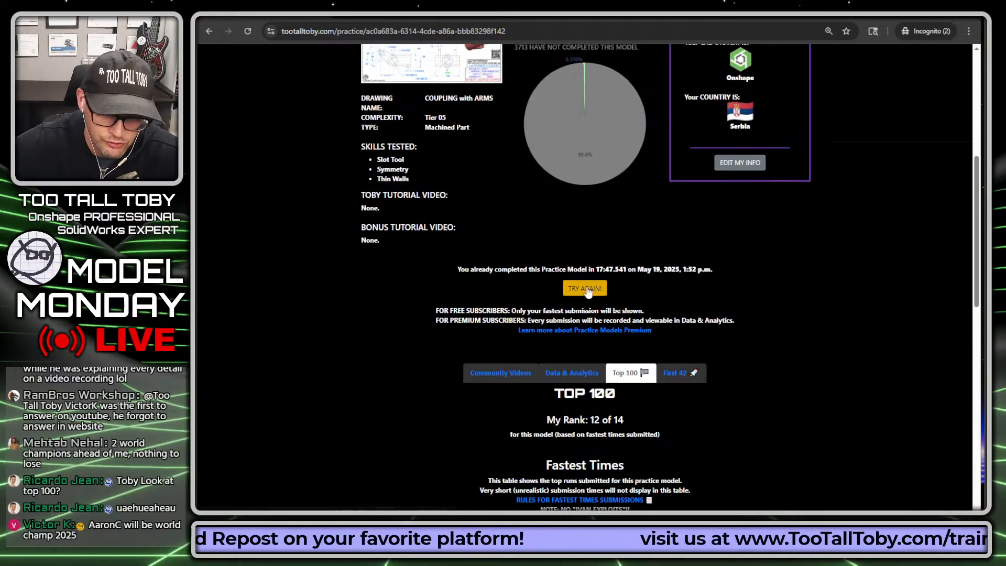
{"action": "left_click", "coordinate": [585, 289]}
{"action": "left_click", "coordinate": [844, 212]}
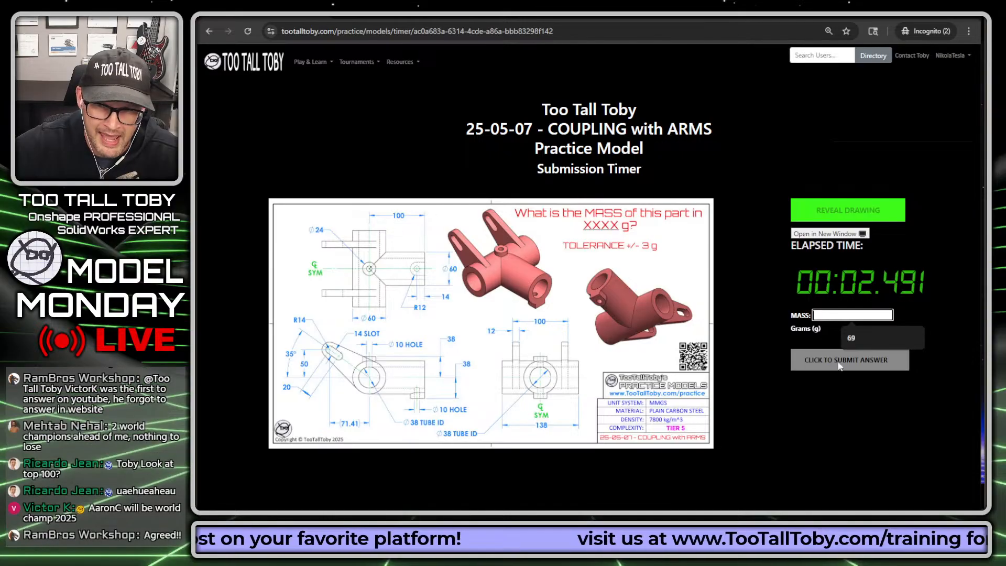
{"action": "left_click", "coordinate": [847, 420]}
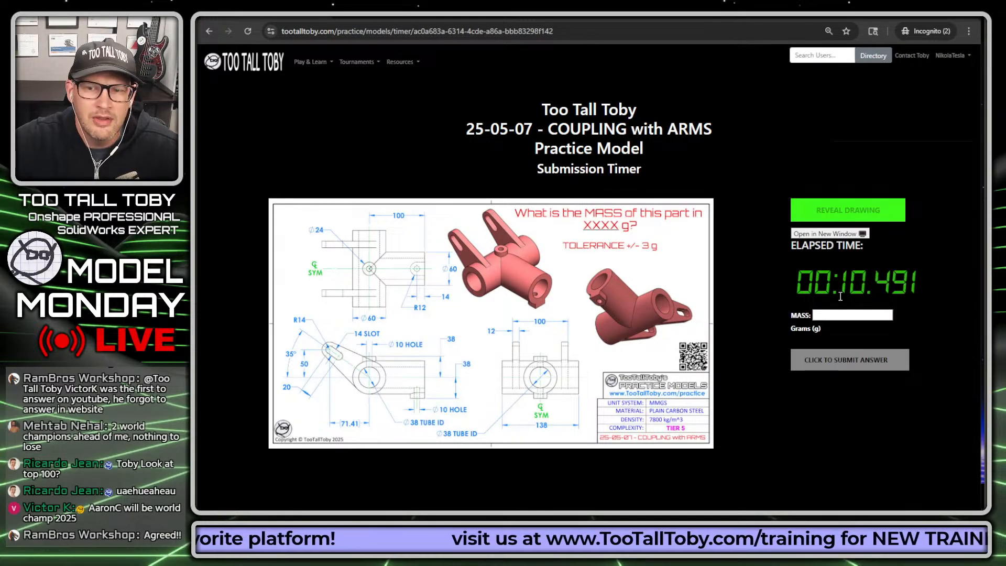
{"action": "left_click", "coordinate": [838, 317]}
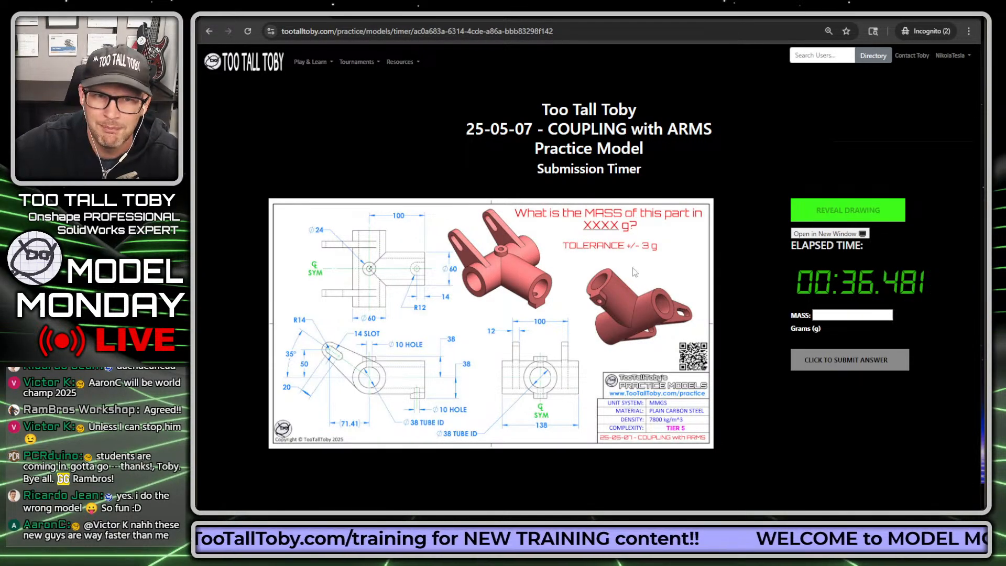
{"action": "left_click", "coordinate": [210, 30]}
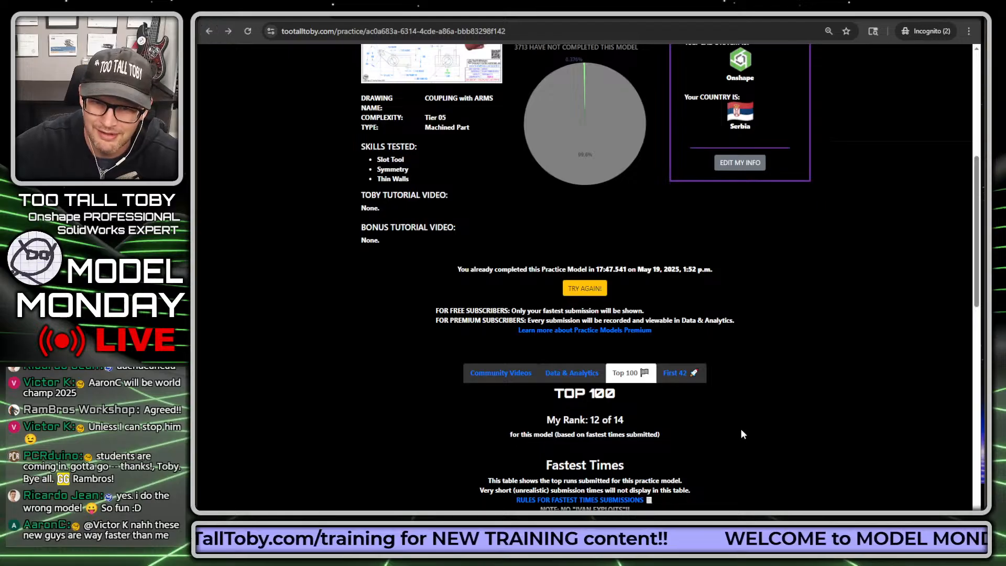
- Look over the Top 100 fastest times, and view the previous runs in the model's Data & Analytics section
{"action": "scroll", "coordinate": [741, 429], "scroll_direction": "down", "scroll_amount": 3}
{"action": "scroll", "coordinate": [726, 408], "scroll_direction": "down", "scroll_amount": 3}
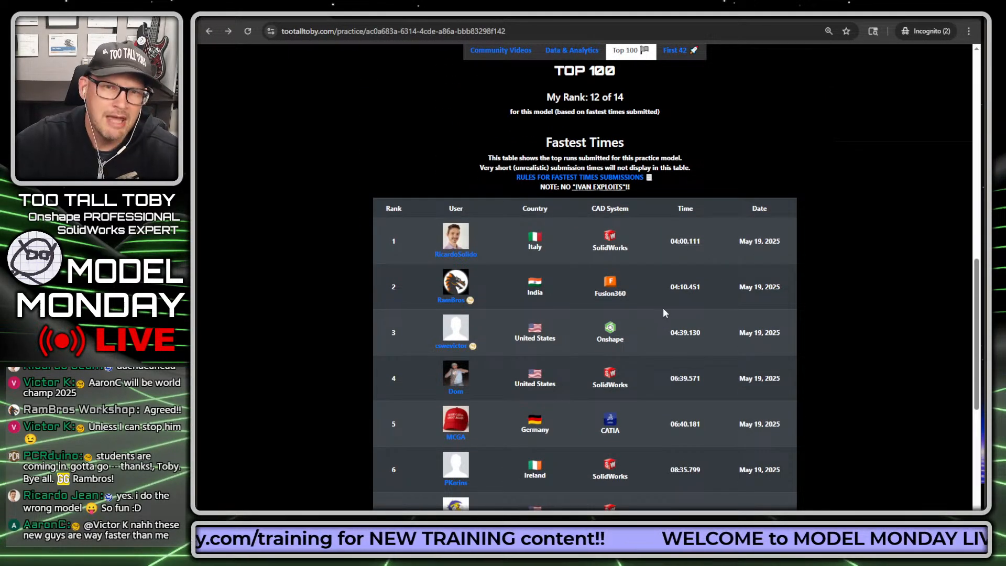
{"action": "scroll", "coordinate": [663, 308], "scroll_direction": "up", "scroll_amount": 2}
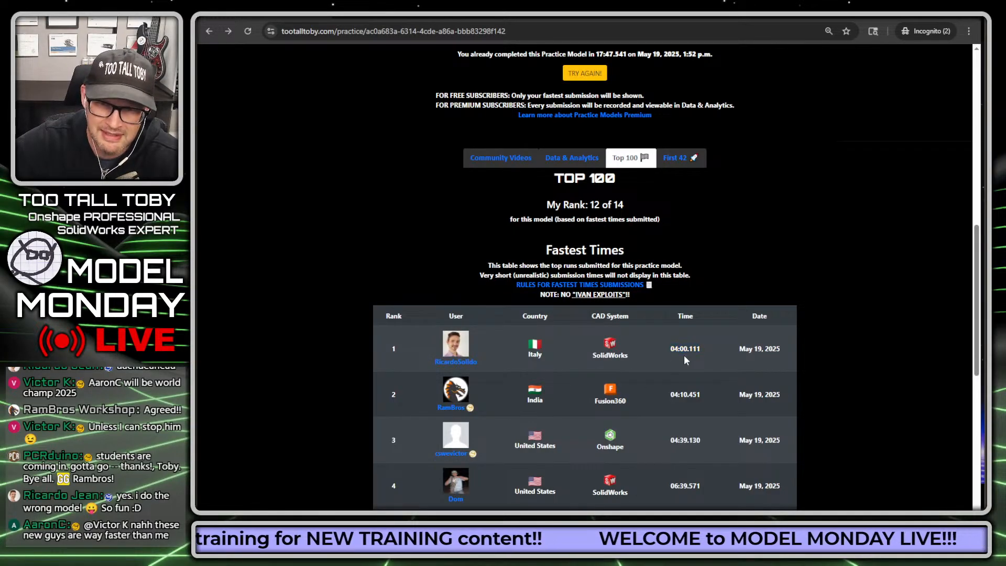
{"action": "scroll", "coordinate": [684, 355], "scroll_direction": "up", "scroll_amount": 3}
{"action": "scroll", "coordinate": [714, 330], "scroll_direction": "down", "scroll_amount": 2}
{"action": "scroll", "coordinate": [690, 405], "scroll_direction": "up", "scroll_amount": 1}
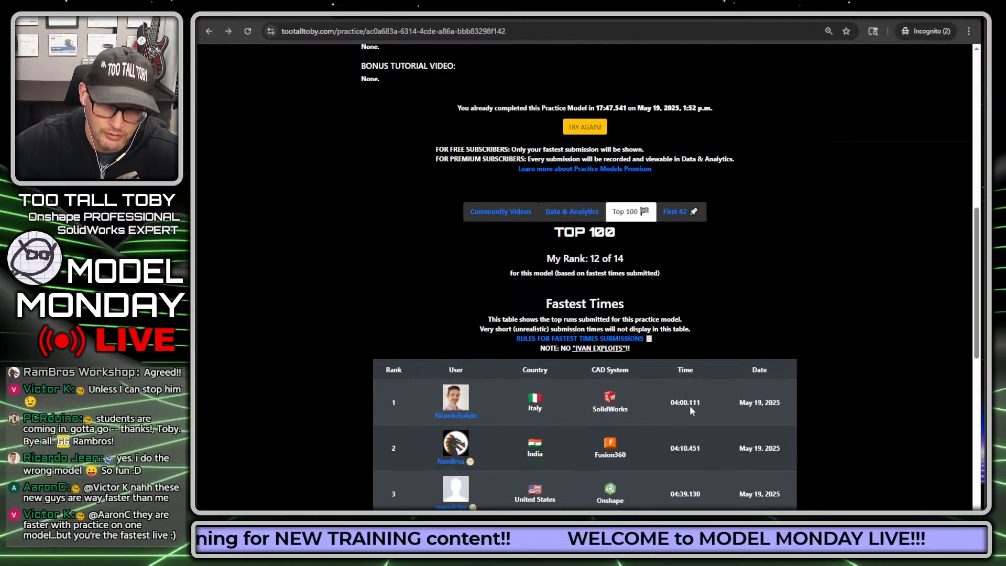
{"action": "left_click", "coordinate": [565, 211]}
{"action": "scroll", "coordinate": [703, 307], "scroll_direction": "down", "scroll_amount": 6}
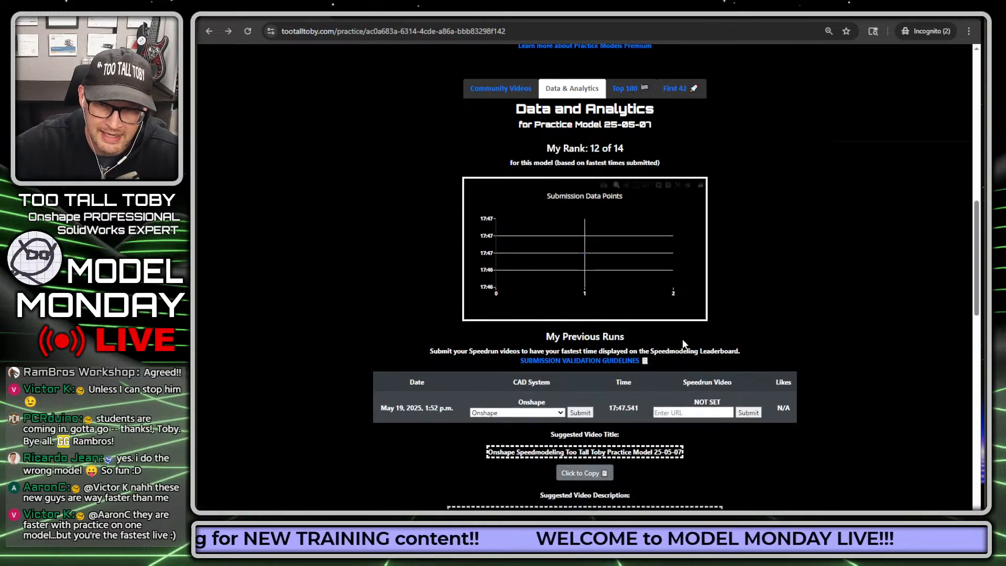
- Underline and circle the Speedrun Video URL field, annotate it with an arrow and the text "youtube link", and clear the markings
{"action": "left_click_drag", "start_coordinate": [647, 275], "coordinate": [764, 279]}
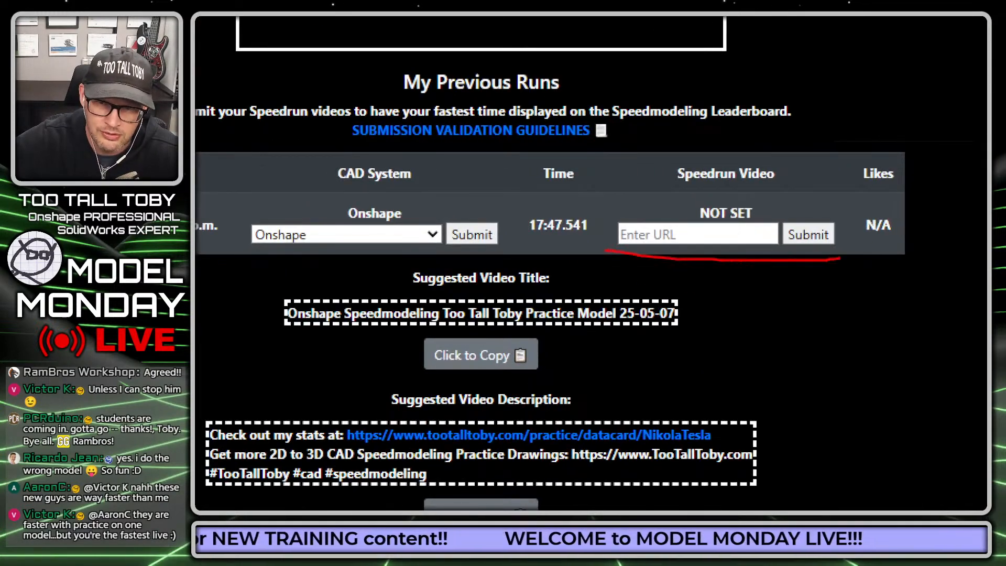
{"action": "mouse_move", "coordinate": [648, 157]}
{"action": "left_mouse_down"}
{"action": "mouse_move", "coordinate": [665, 286]}
{"action": "mouse_move", "coordinate": [734, 326]}
{"action": "left_mouse_up"}
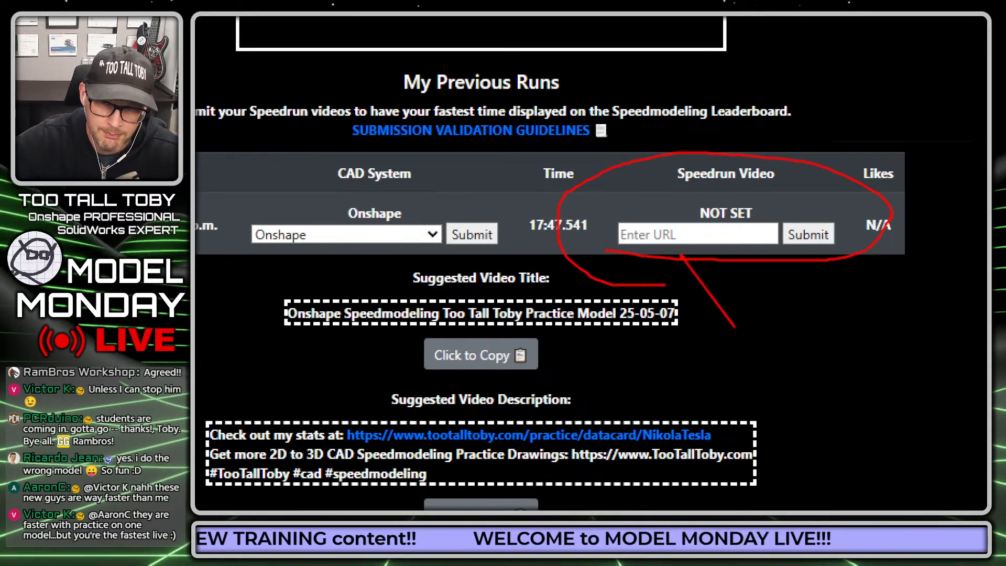
{"action": "type", "text": "tyout"}
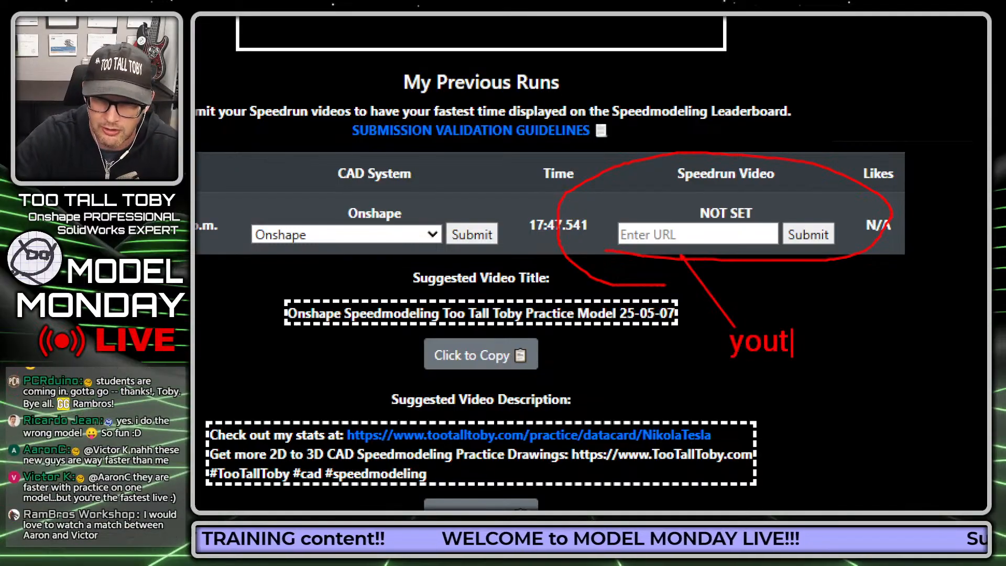
{"action": "type", "text": "ube link"}
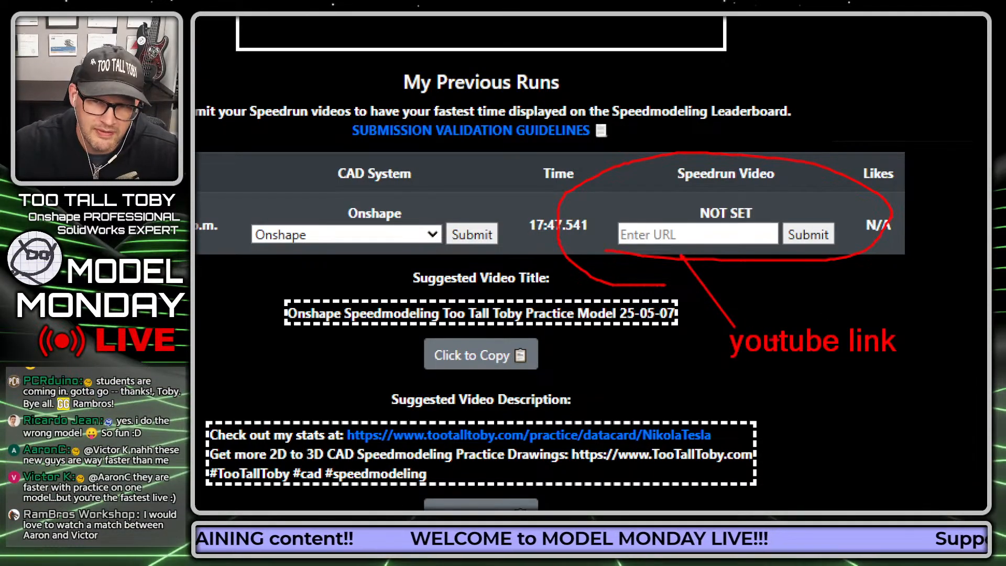
{"action": "key", "text": "Escape"}
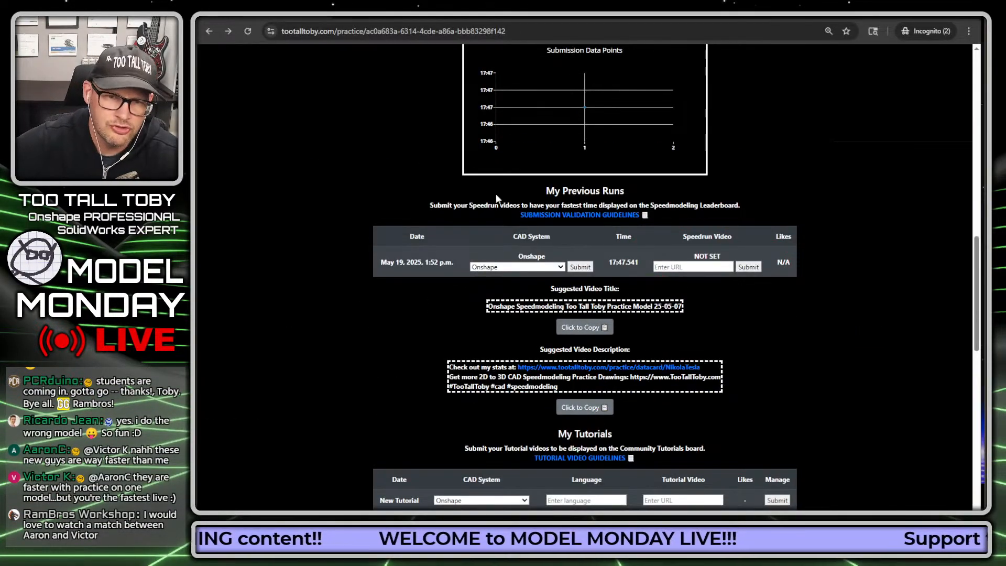
- View the Community Videos section with the model's Speedmodeling Leaderboard and Community Tutorials tables
{"action": "scroll", "coordinate": [480, 225], "scroll_direction": "up", "scroll_amount": 2}
{"action": "scroll", "coordinate": [480, 225], "scroll_direction": "up", "scroll_amount": 5}
{"action": "left_click", "coordinate": [501, 266]}
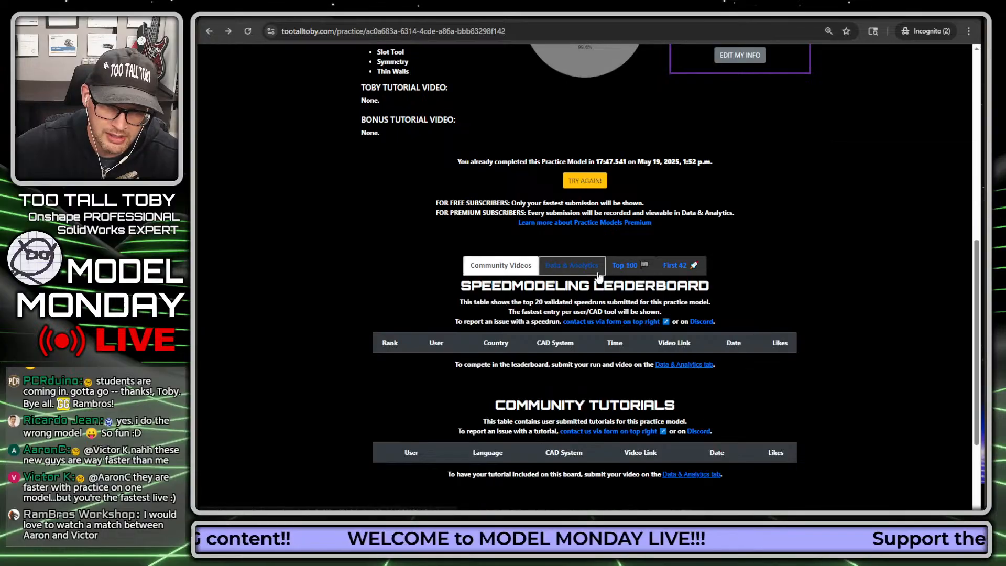
- Return to the practice models listing and bring up the Featured Challenge Practice Models
{"action": "scroll", "coordinate": [557, 328], "scroll_direction": "up", "scroll_amount": 8}
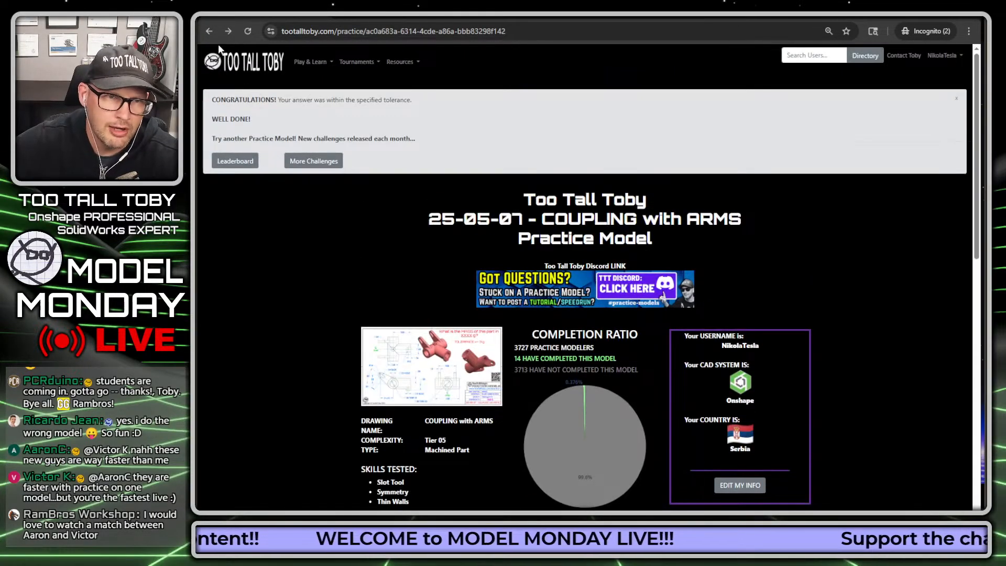
{"action": "left_click", "coordinate": [209, 31]}
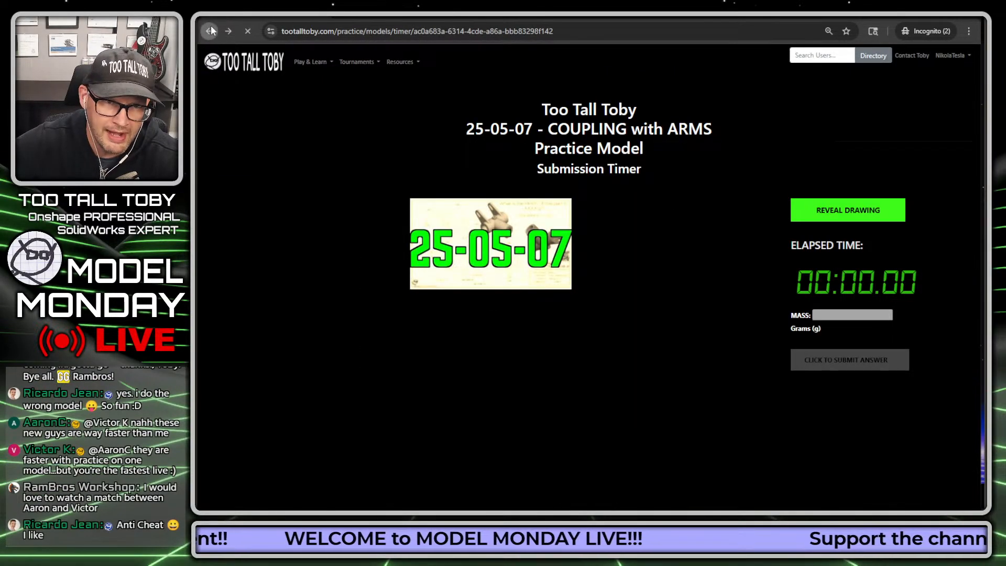
{"action": "left_click", "coordinate": [210, 31]}
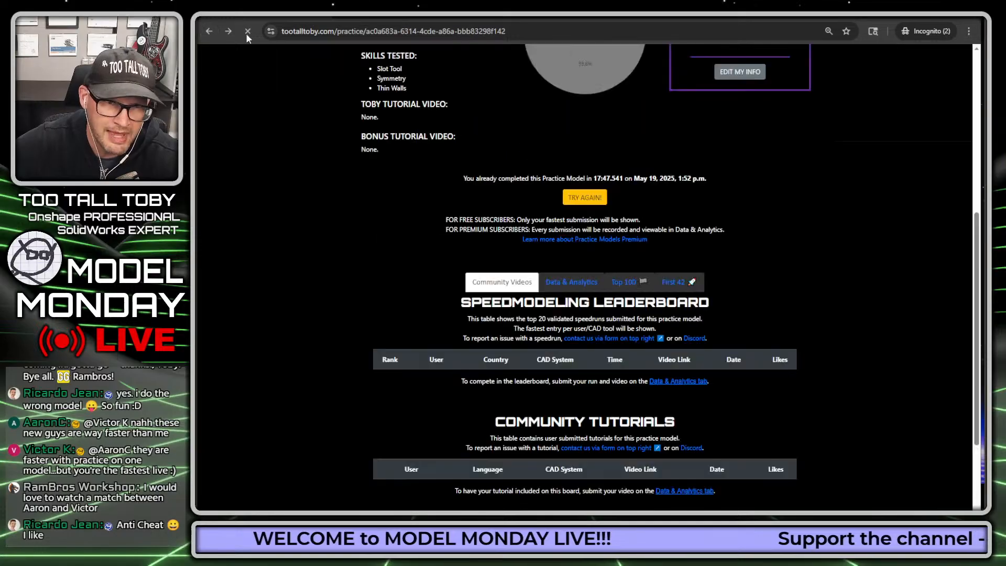
{"action": "left_click", "coordinate": [210, 31]}
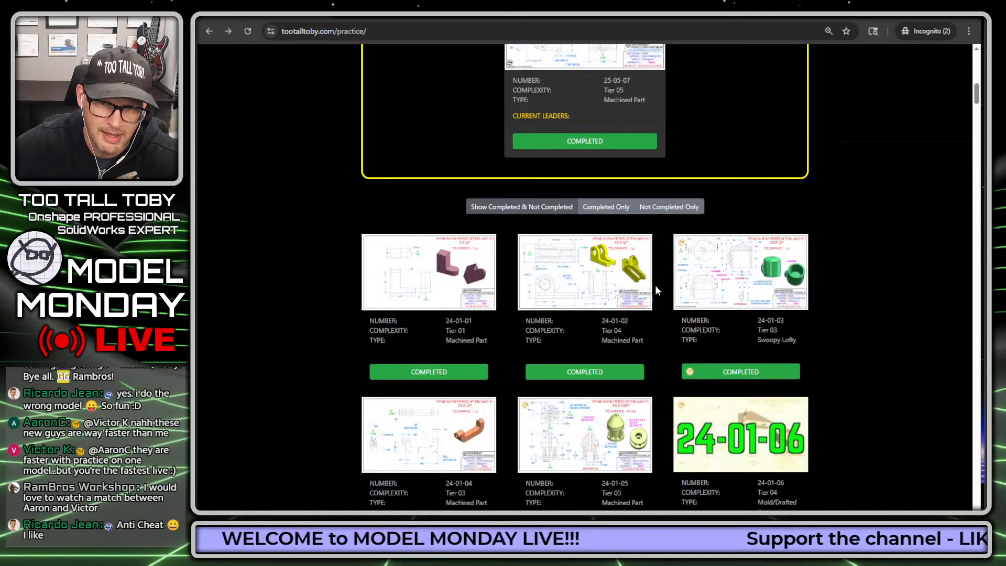
{"action": "scroll", "coordinate": [639, 260], "scroll_direction": "up", "scroll_amount": 4}
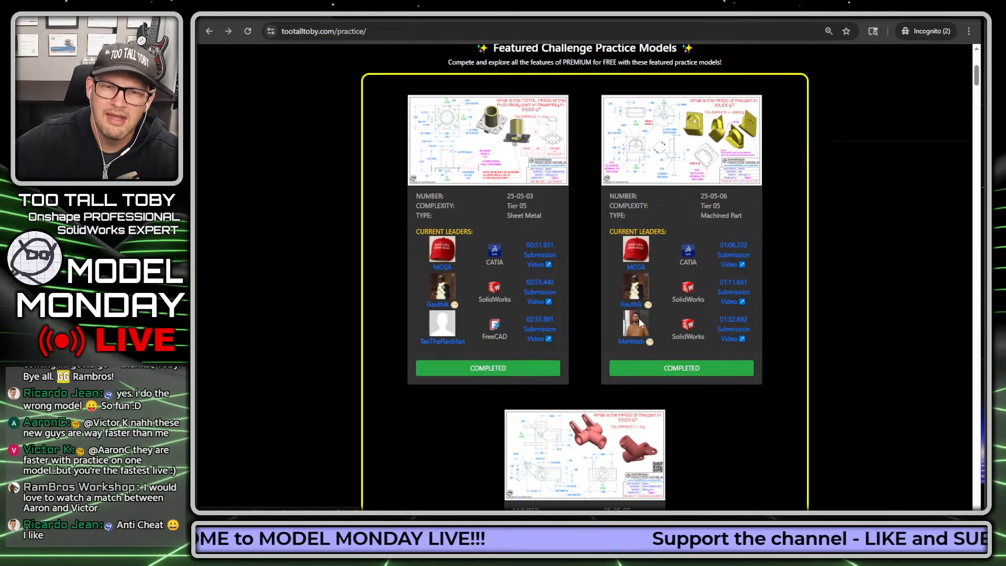
- Open practice model 25-05-06 DRILL DUST COLLECTOR and view its Top 100 fastest times
{"action": "left_click", "coordinate": [682, 371]}
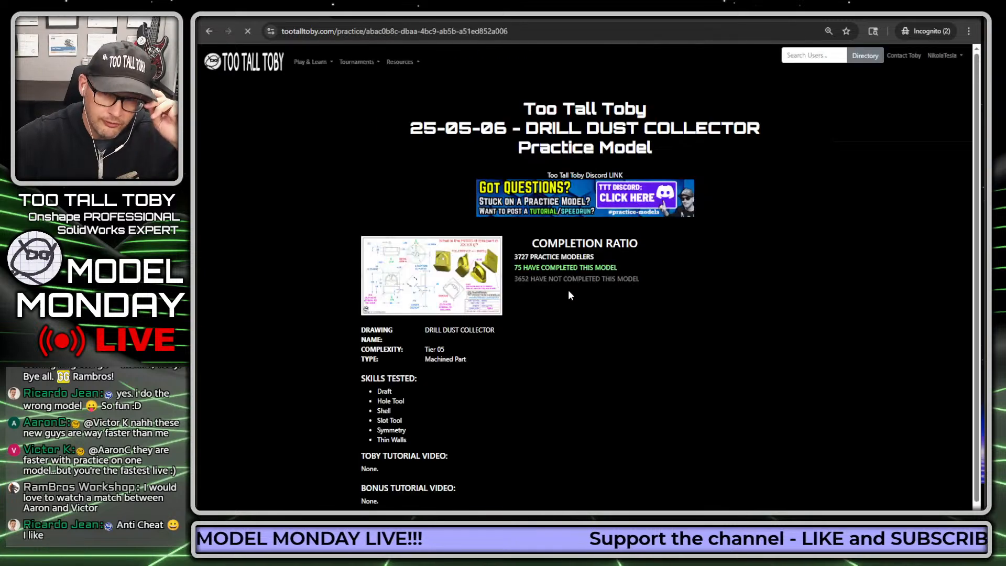
{"action": "scroll", "coordinate": [555, 337], "scroll_direction": "down", "scroll_amount": 10}
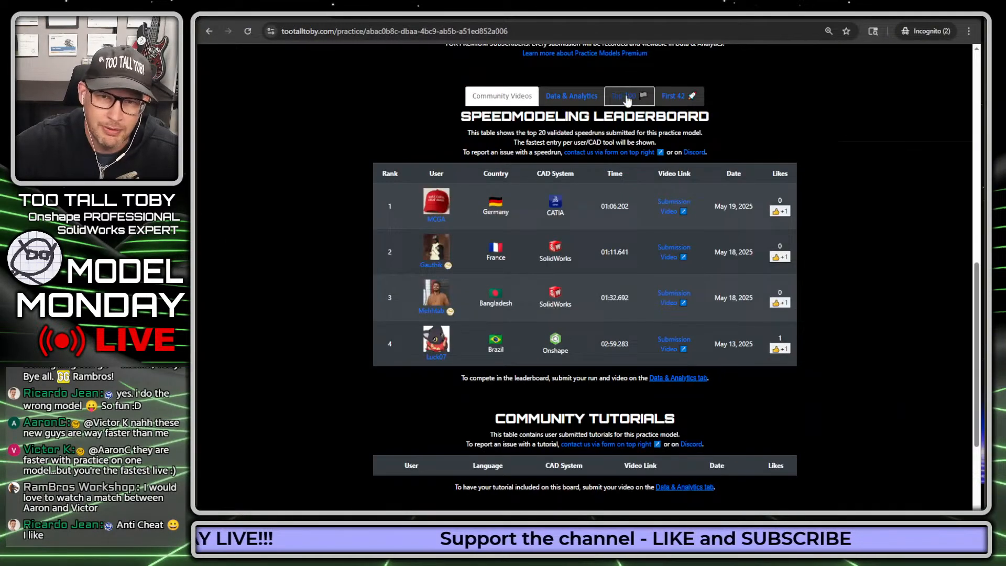
{"action": "left_click", "coordinate": [626, 96]}
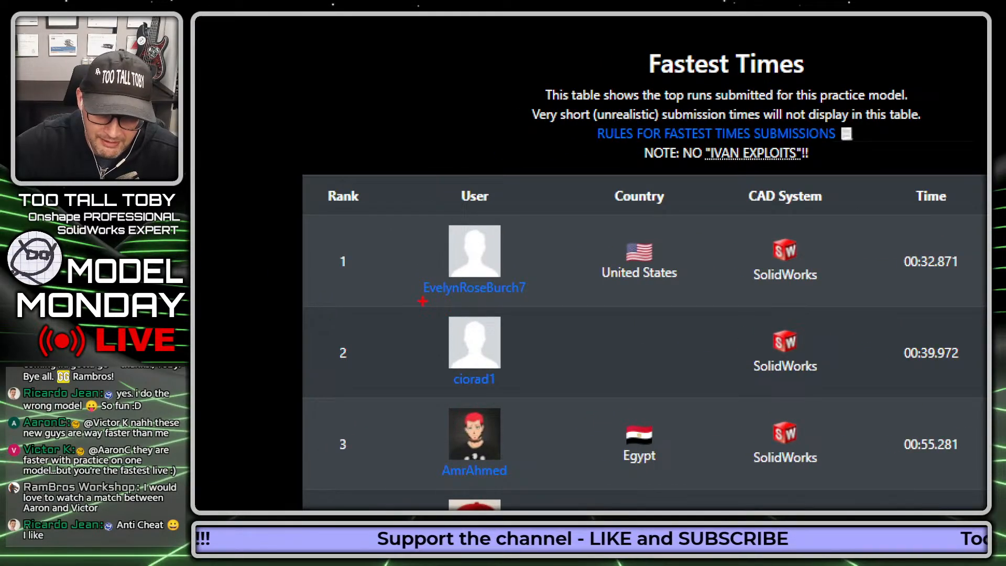
- Underline the first-ranked user under Fastest Times, mark times in the Community Videos Speedmodeling Leaderboard with arrows, and clear the markings
{"action": "left_click_drag", "start_coordinate": [423, 302], "coordinate": [540, 302]}
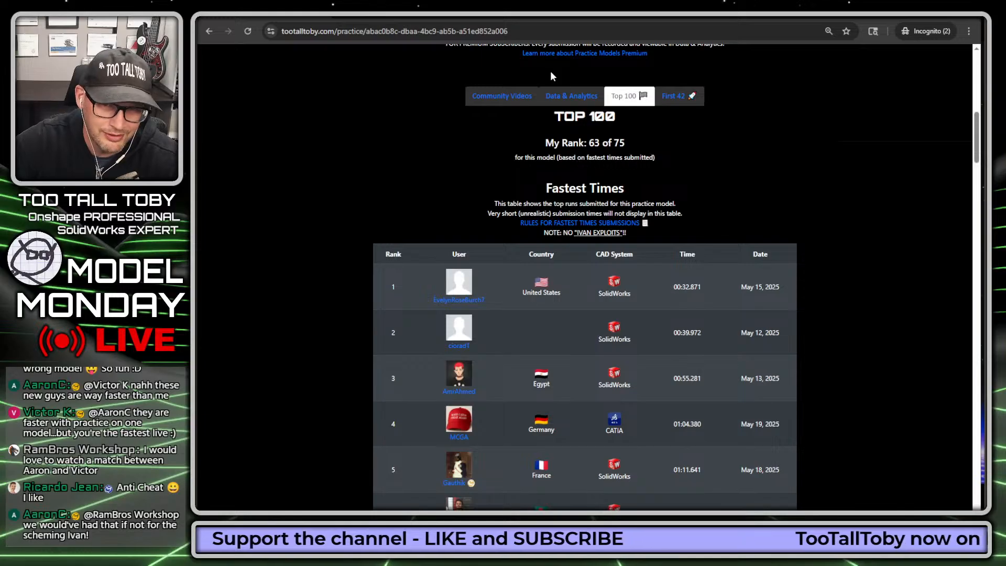
{"action": "left_click", "coordinate": [555, 96]}
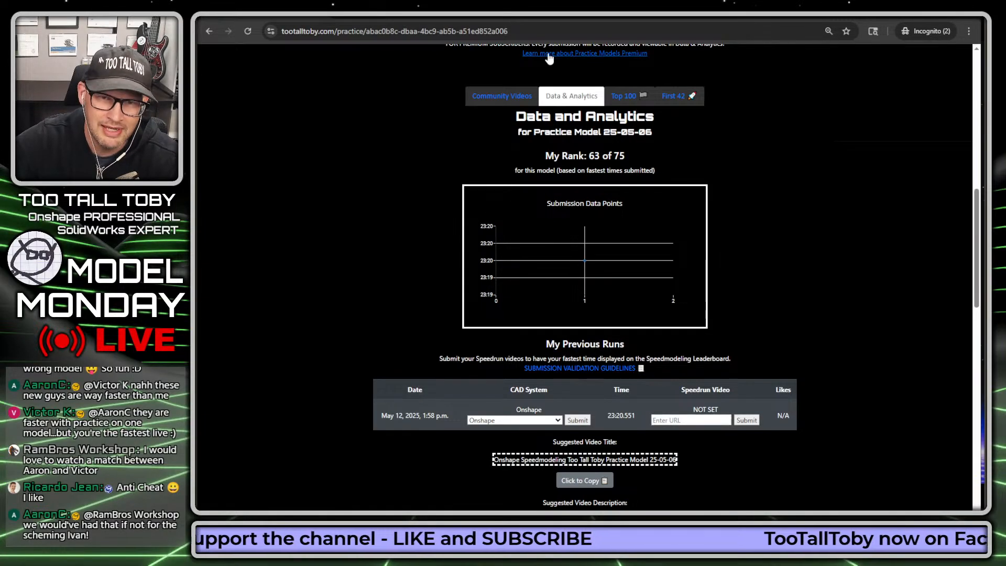
{"action": "left_click", "coordinate": [495, 97]}
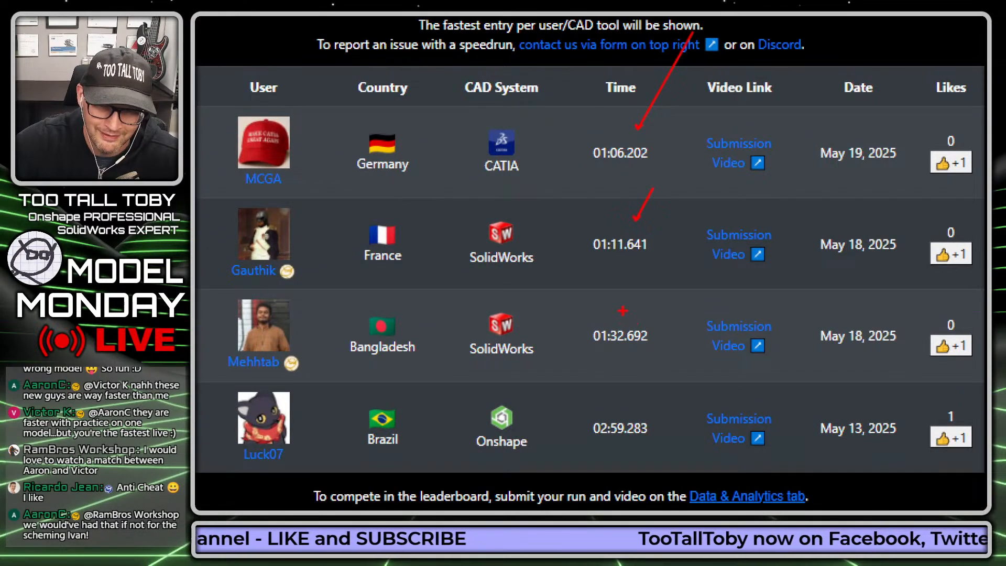
{"action": "left_click_drag", "start_coordinate": [684, 258], "coordinate": [622, 314]}
{"action": "key", "text": "Escape"}
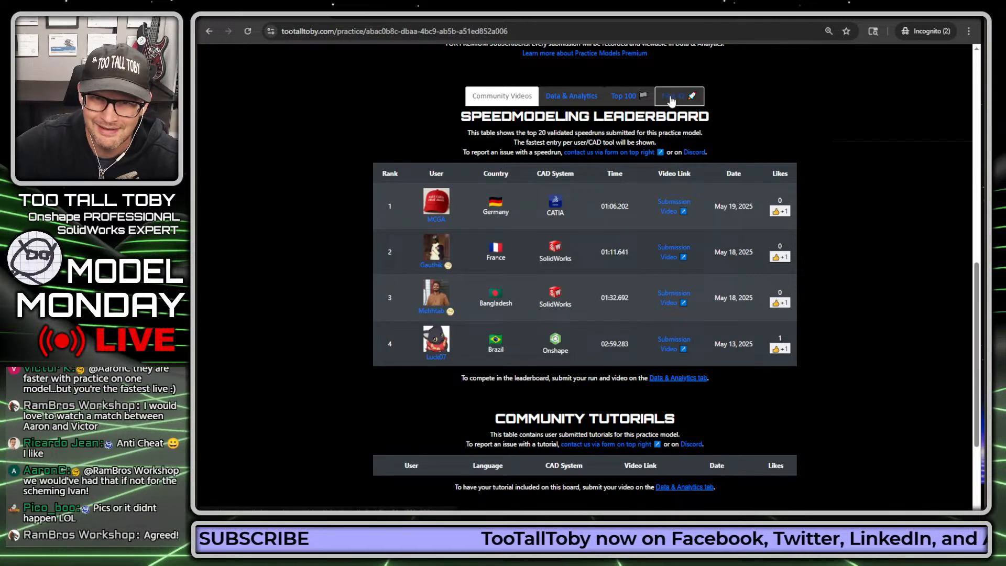
- Return to the practice models listing and open featured model 25-05-07 COUPLING with ARMS
{"action": "left_click", "coordinate": [673, 96]}
{"action": "left_click", "coordinate": [210, 31]}
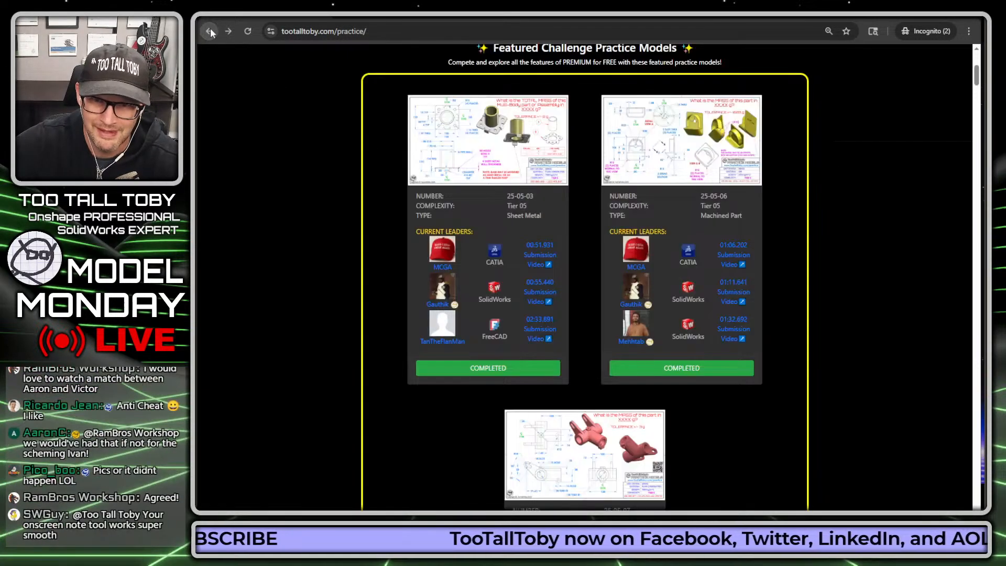
{"action": "scroll", "coordinate": [694, 347], "scroll_direction": "down", "scroll_amount": 5}
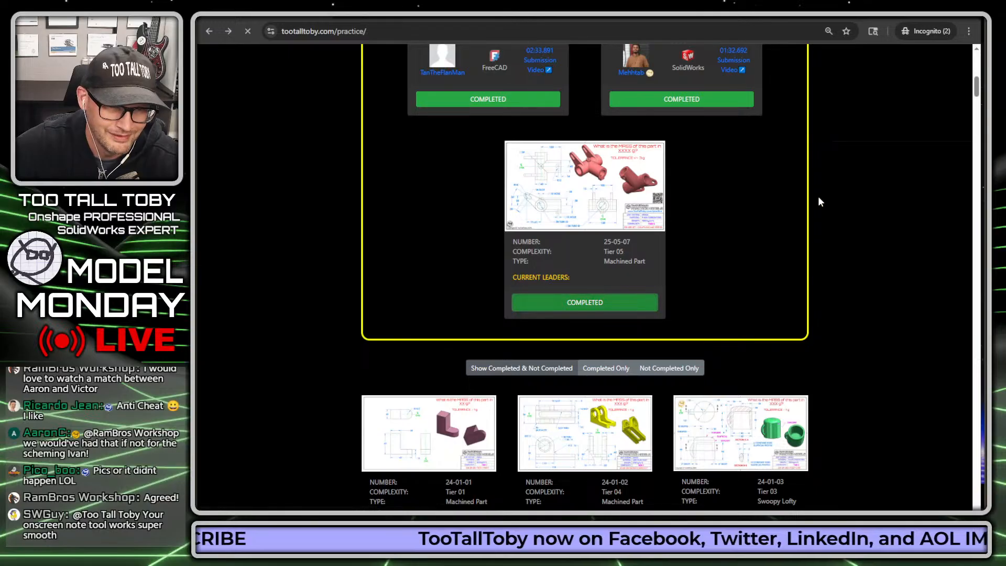
{"action": "scroll", "coordinate": [746, 220], "scroll_direction": "down", "scroll_amount": 7}
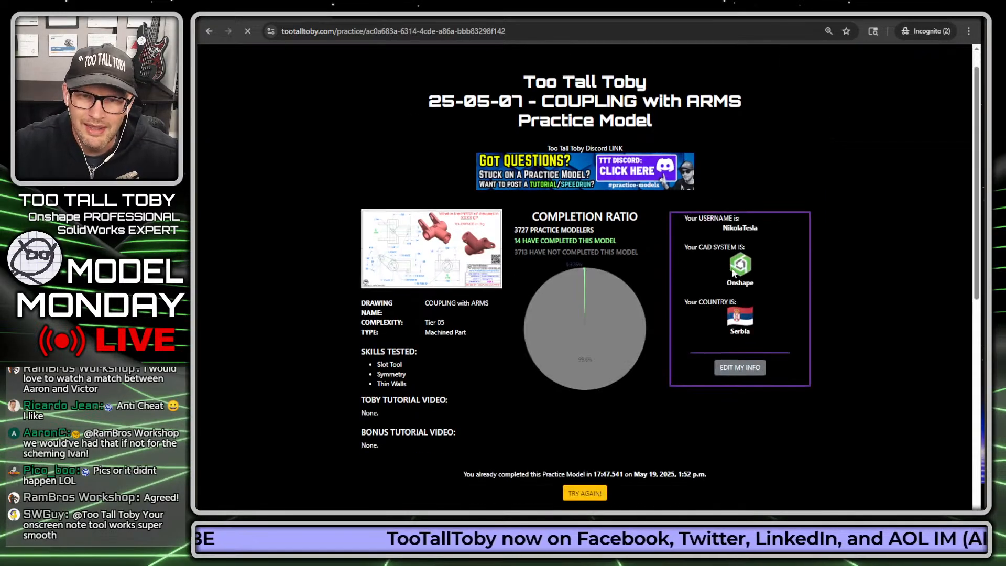
{"action": "left_click", "coordinate": [682, 228]}
- Examine the 25-05-07 model's table of correct answer submissions by time since release, down to its last entry
{"action": "scroll", "coordinate": [684, 229], "scroll_direction": "down", "scroll_amount": 5}
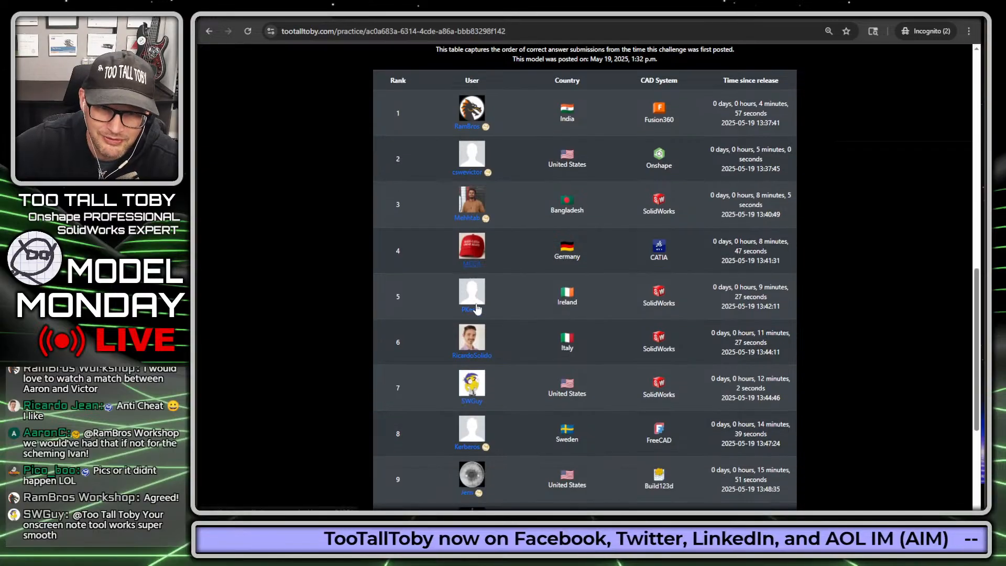
{"action": "scroll", "coordinate": [471, 283], "scroll_direction": "down", "scroll_amount": 2}
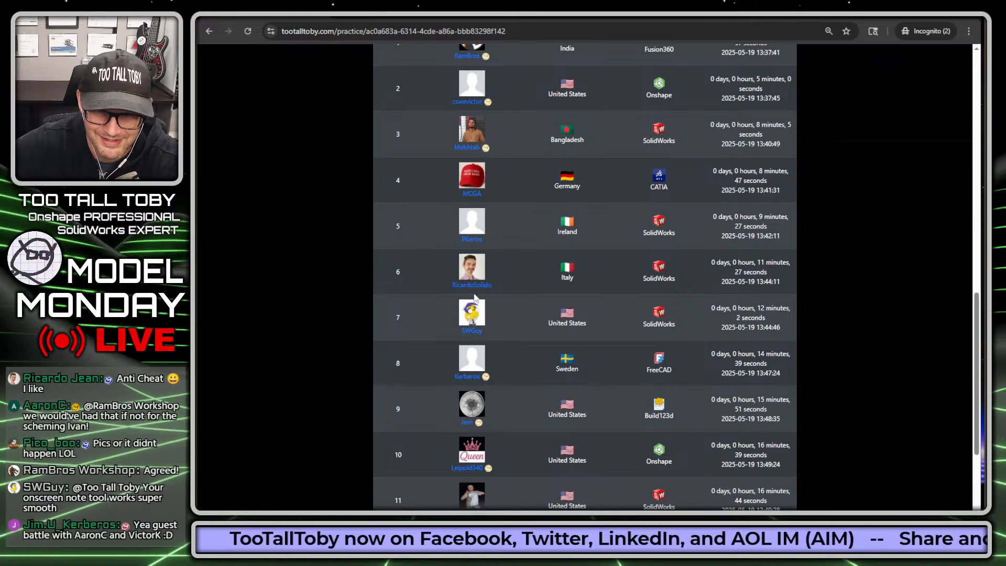
{"action": "scroll", "coordinate": [493, 322], "scroll_direction": "down", "scroll_amount": 1}
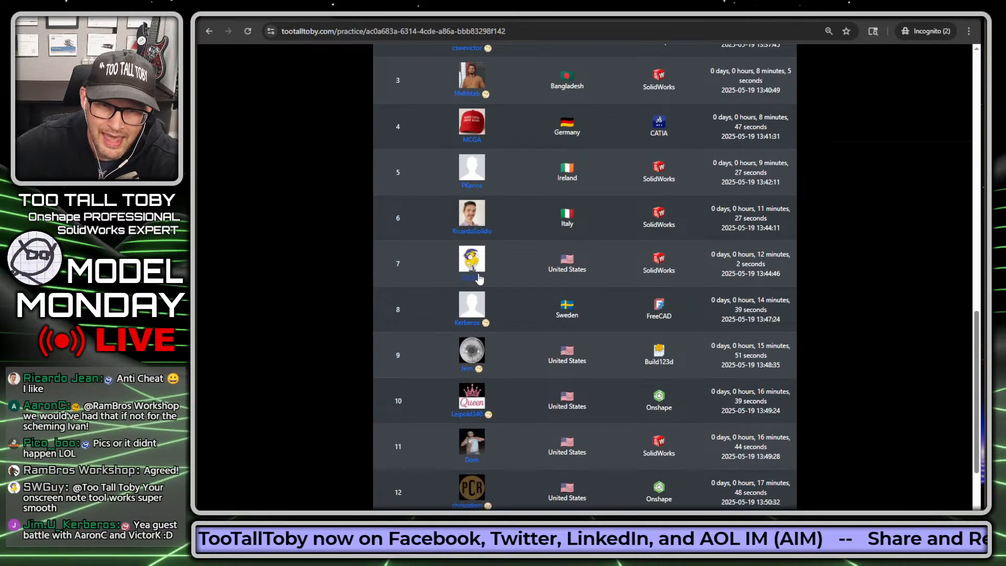
{"action": "scroll", "coordinate": [480, 282], "scroll_direction": "down", "scroll_amount": 2}
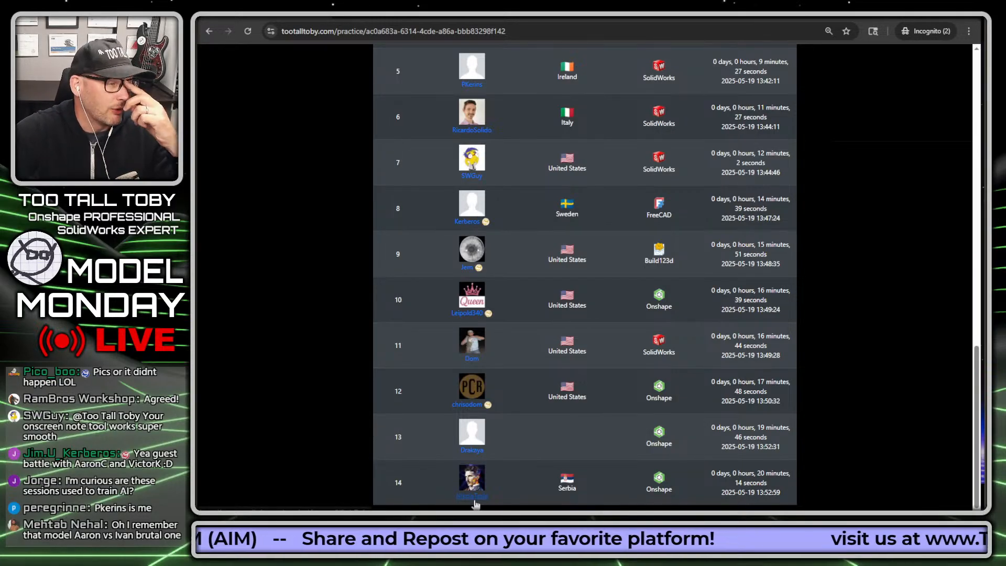
{"action": "scroll", "coordinate": [499, 399], "scroll_direction": "up", "scroll_amount": 20}
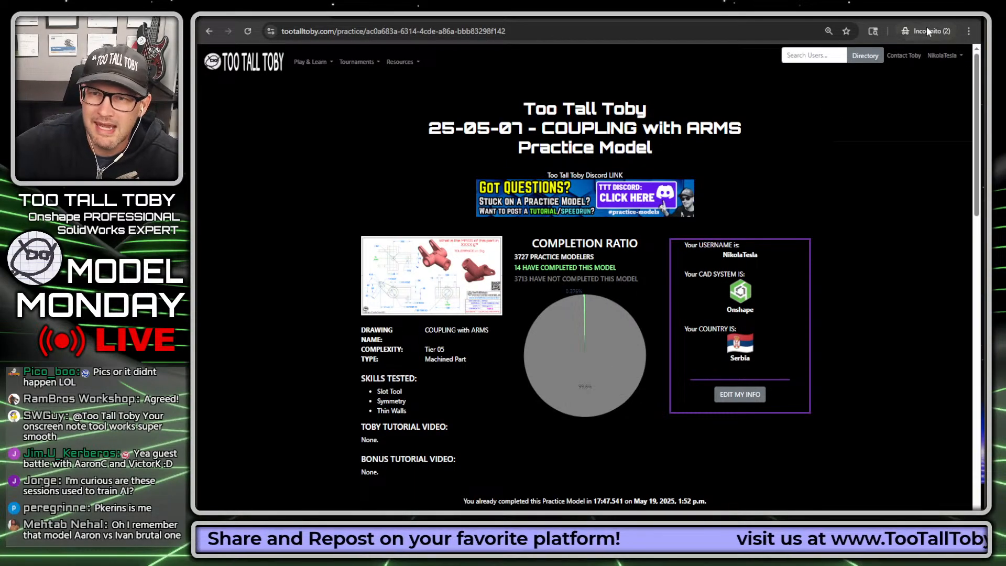
{"action": "scroll", "coordinate": [763, 251], "scroll_direction": "down", "scroll_amount": 9}
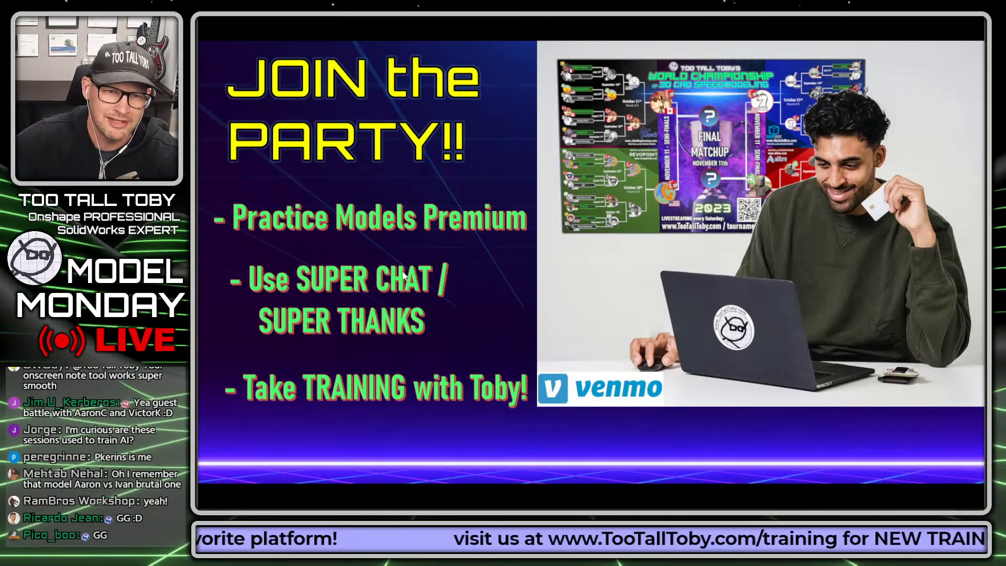
{"action": "left_click", "coordinate": [481, 214]}
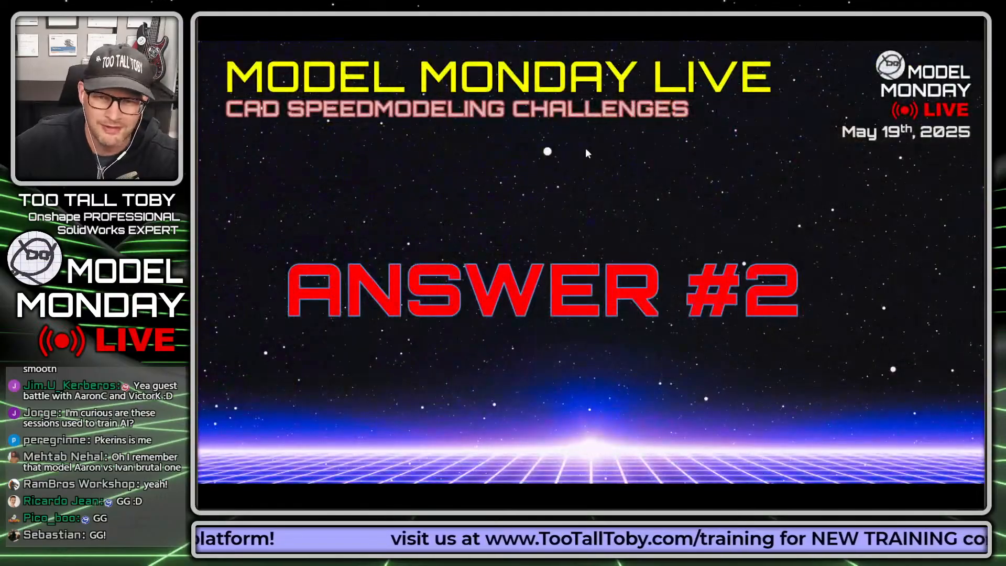
{"action": "left_click", "coordinate": [586, 148]}
{"action": "left_click", "coordinate": [664, 92]}
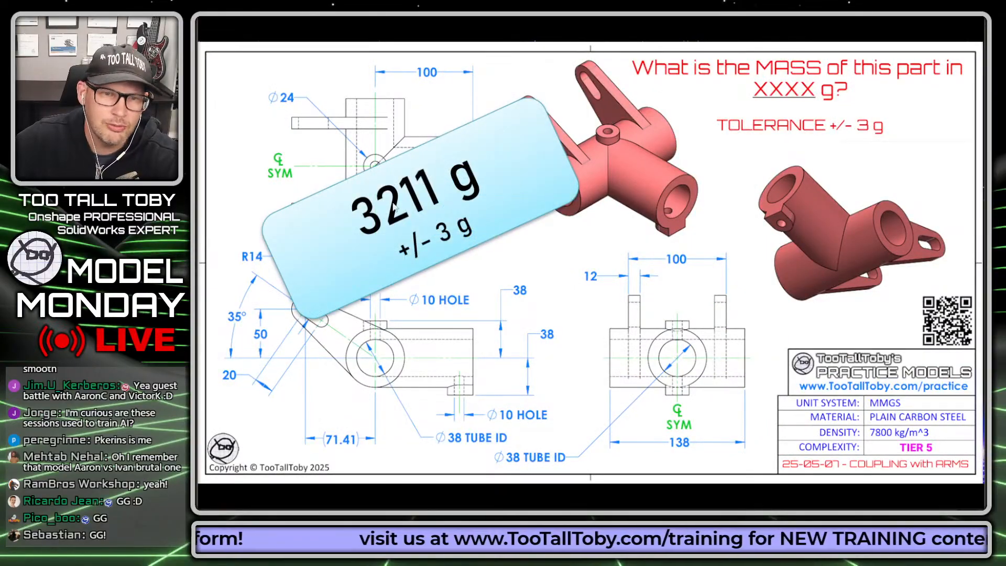
{"action": "left_click", "coordinate": [589, 177]}
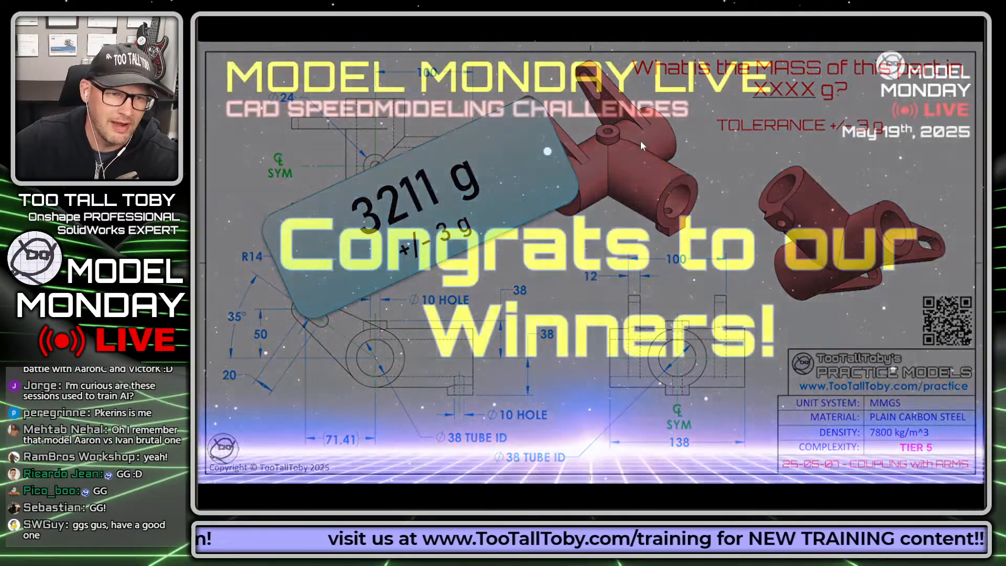